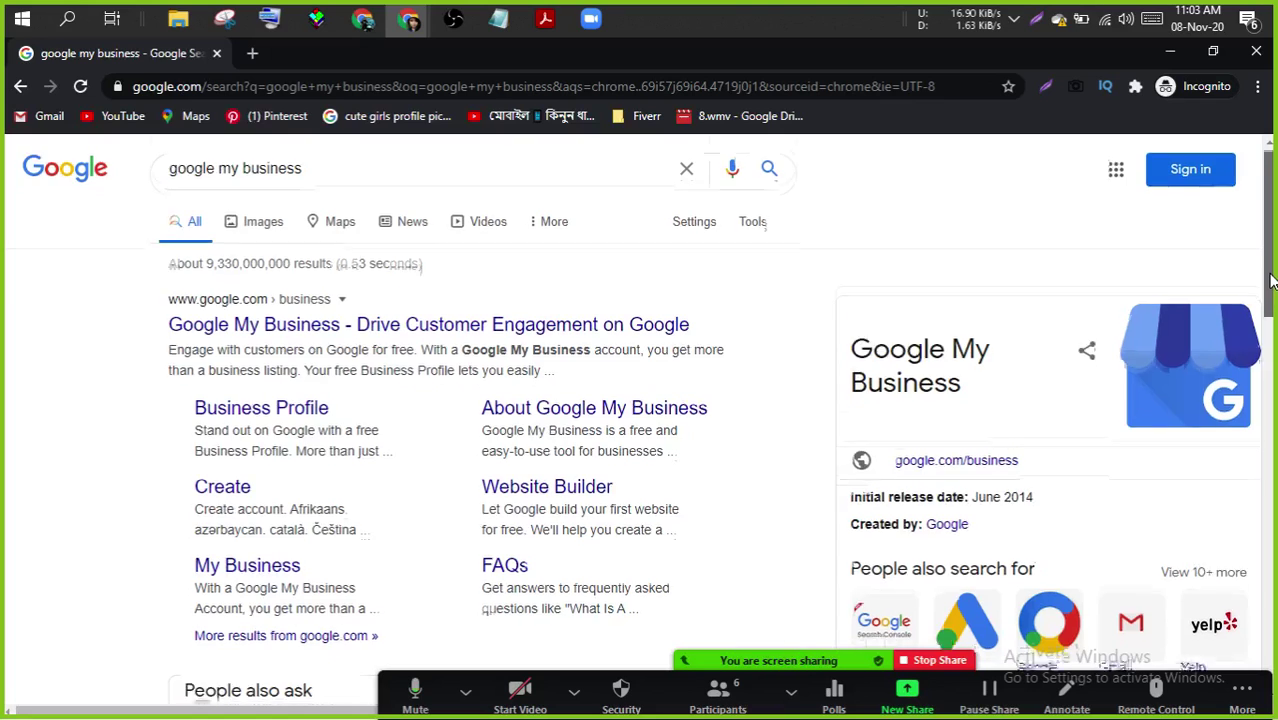
# - Open the 'Google My Business - Drive Customer Engagement on Google' search result
pyautogui.moveTo(1270, 250); pyautogui.dragTo(1273, 405)
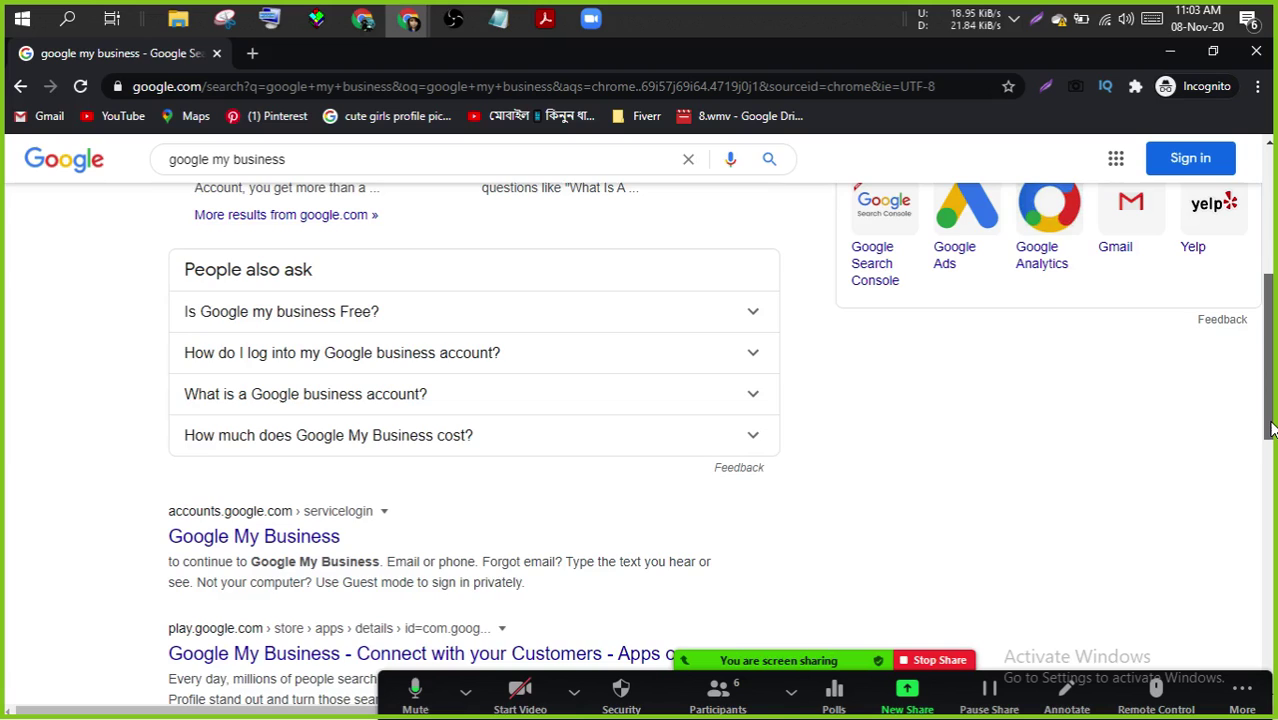
pyautogui.moveTo(1271, 428); pyautogui.dragTo(1268, 292)
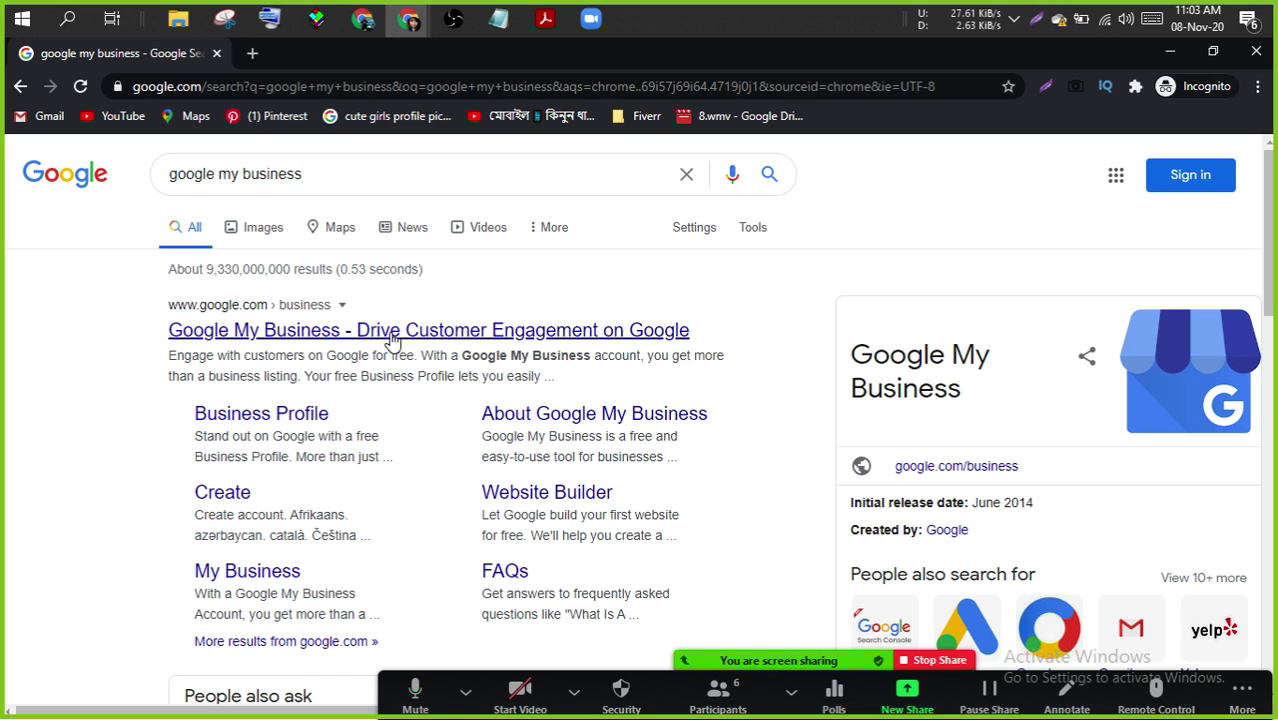
pyautogui.click(308, 338)
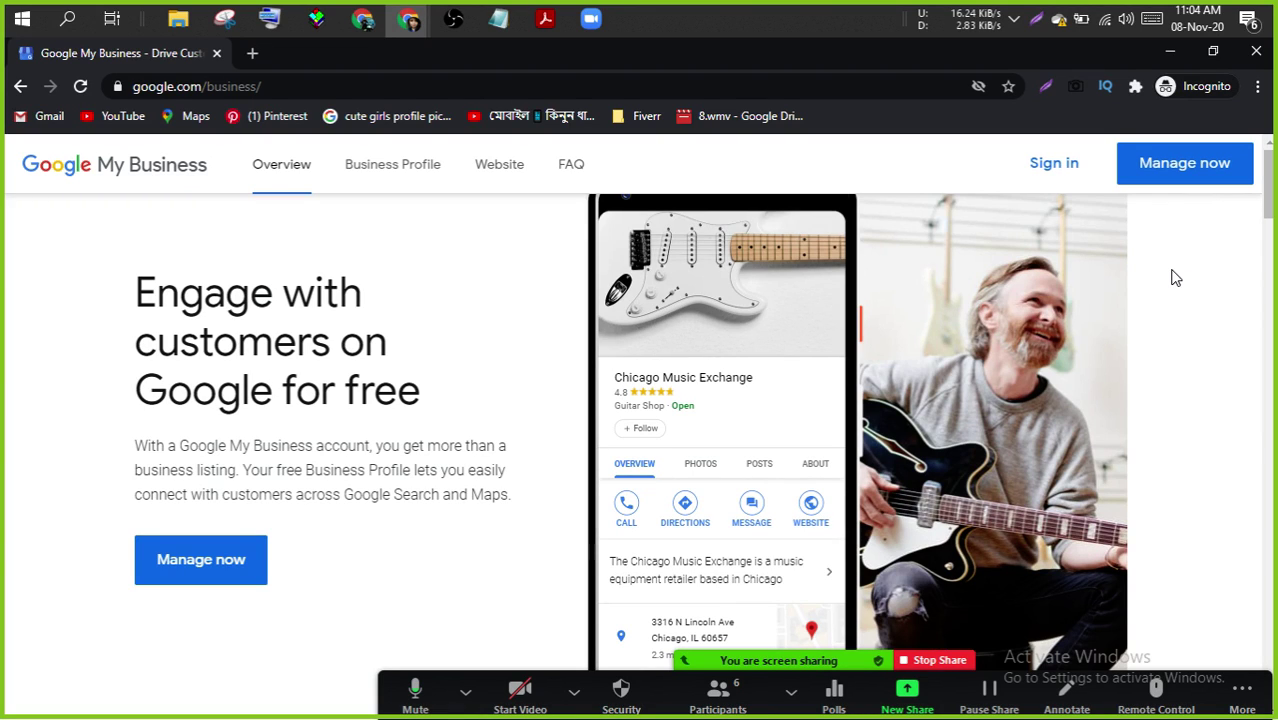
# - Choose Manage now and sign in with the saved account e-mail and its password
pyautogui.click(1175, 158)
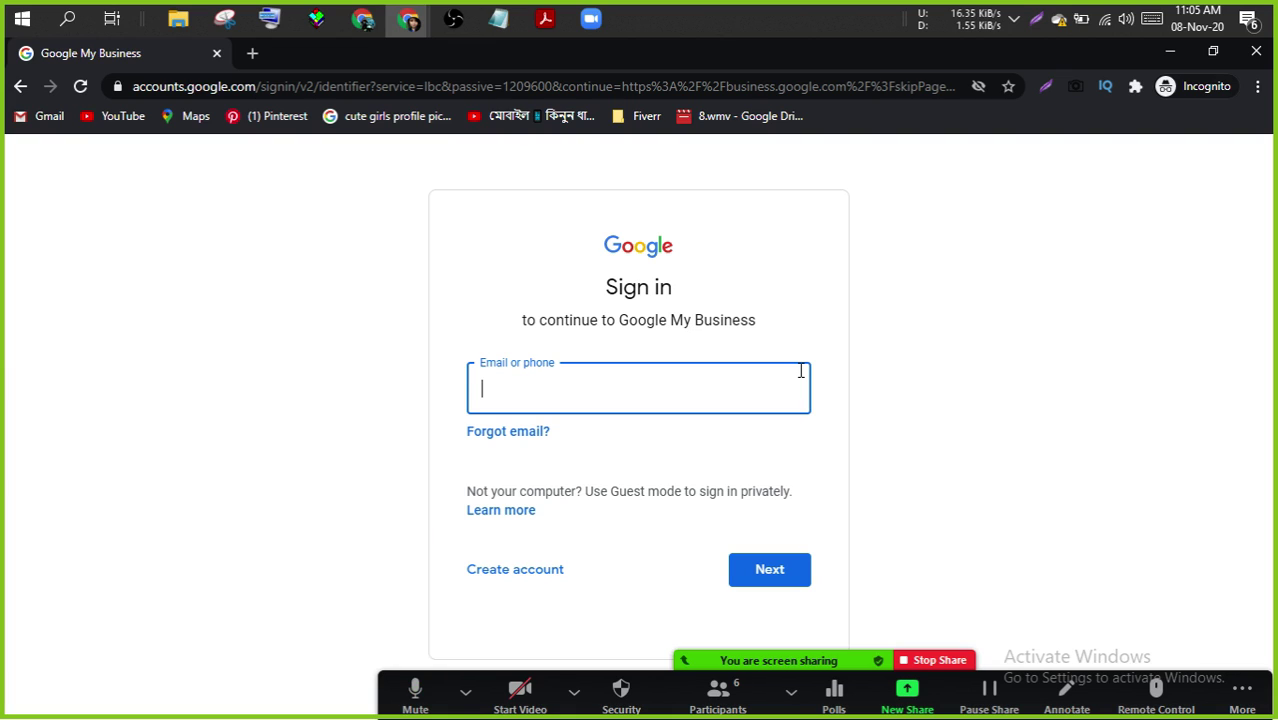
pyautogui.click(775, 386)
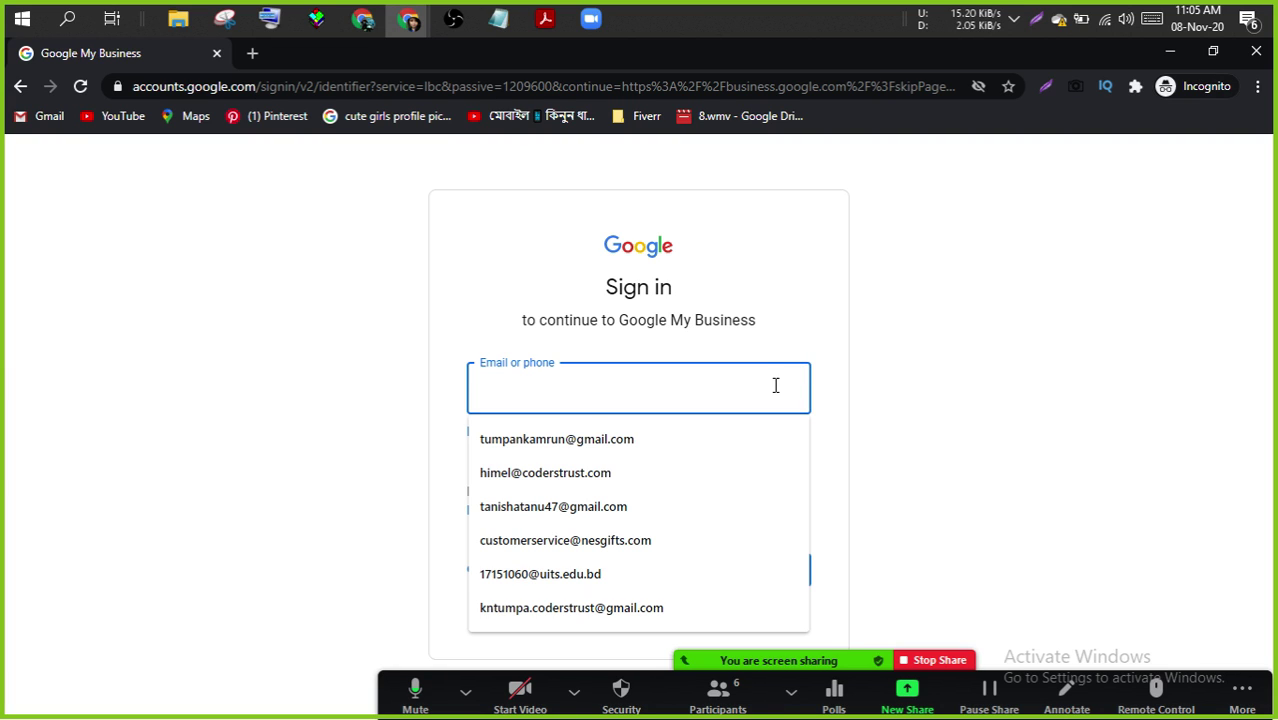
pyautogui.write('tum')
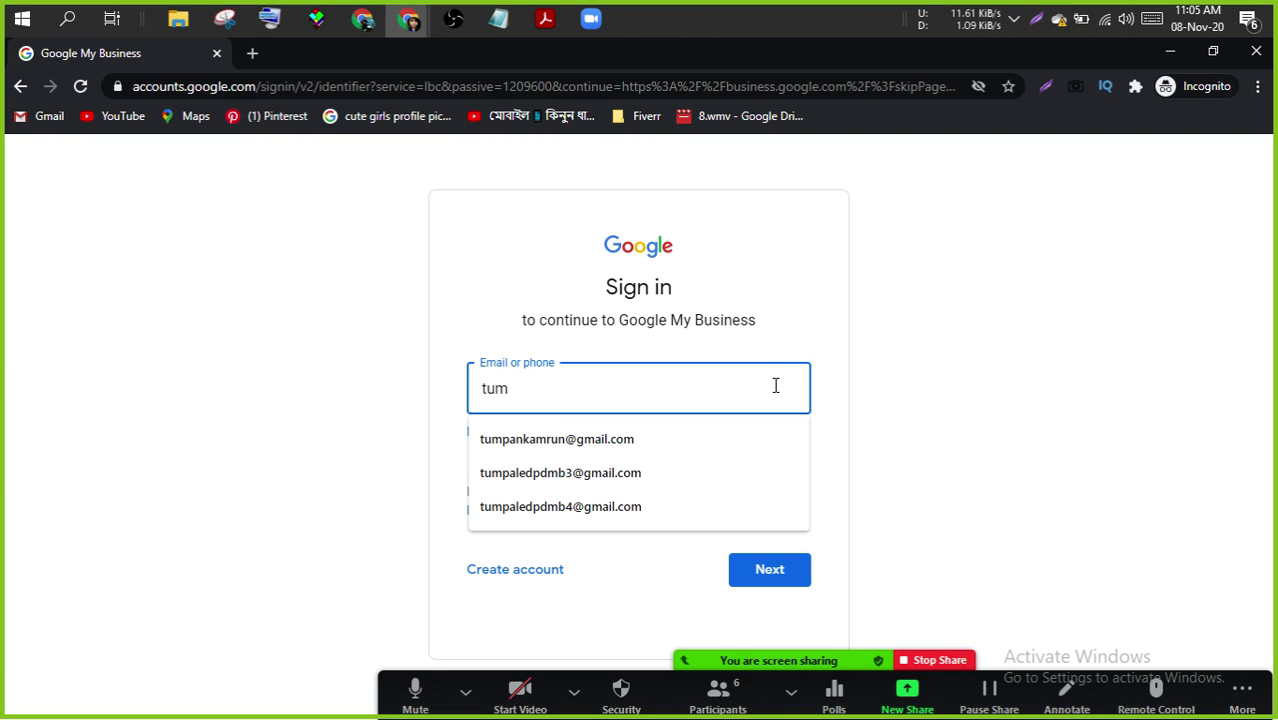
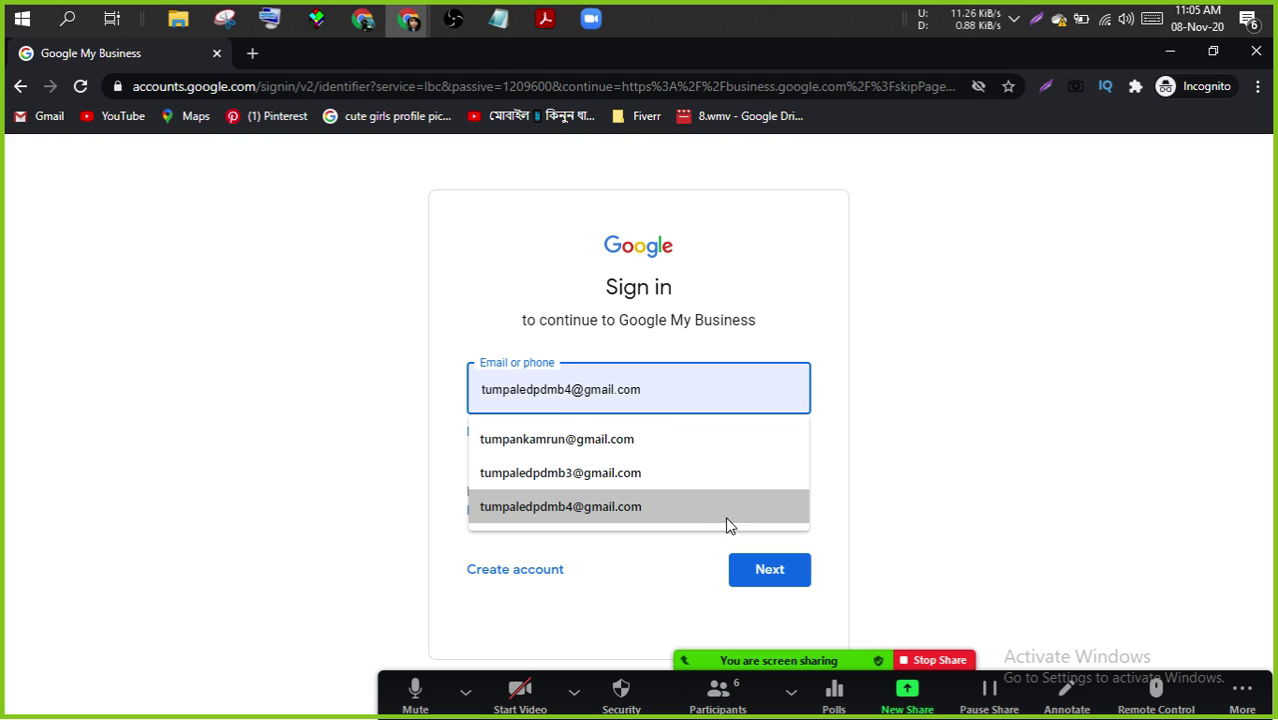
pyautogui.click(699, 527)
pyautogui.click(759, 569)
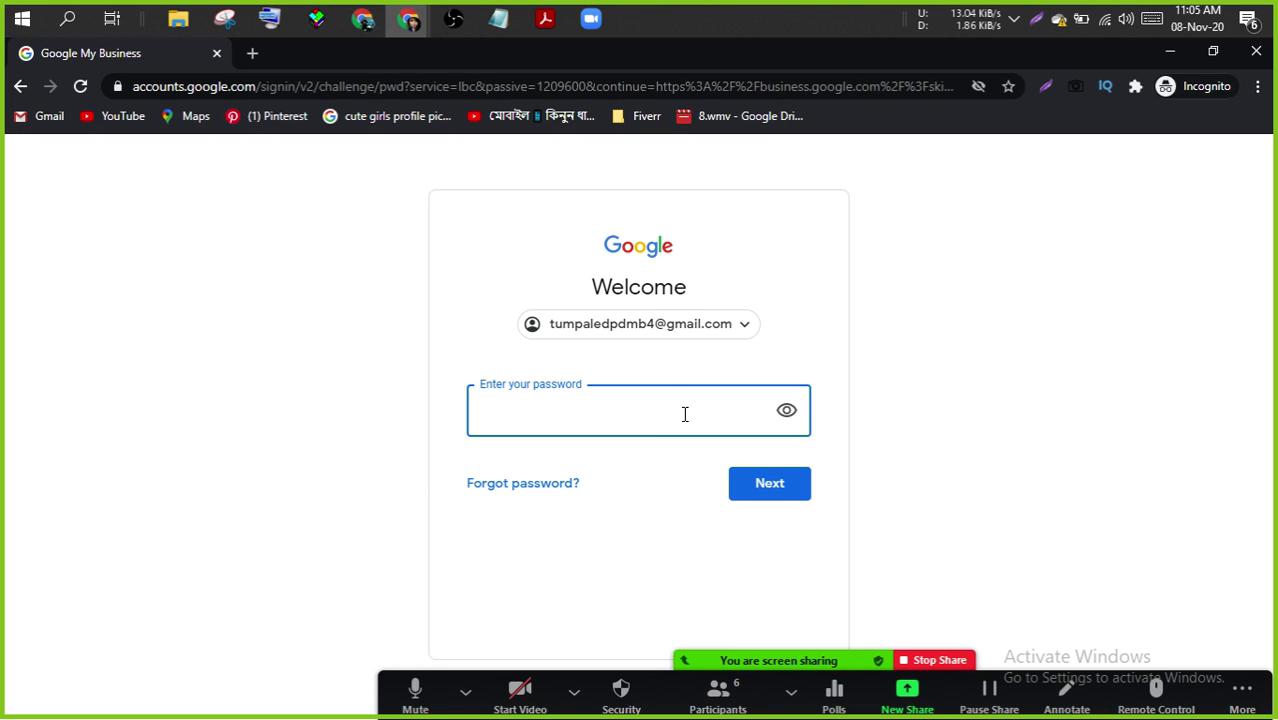
pyautogui.write('••••••••••••')
pyautogui.press('Return')
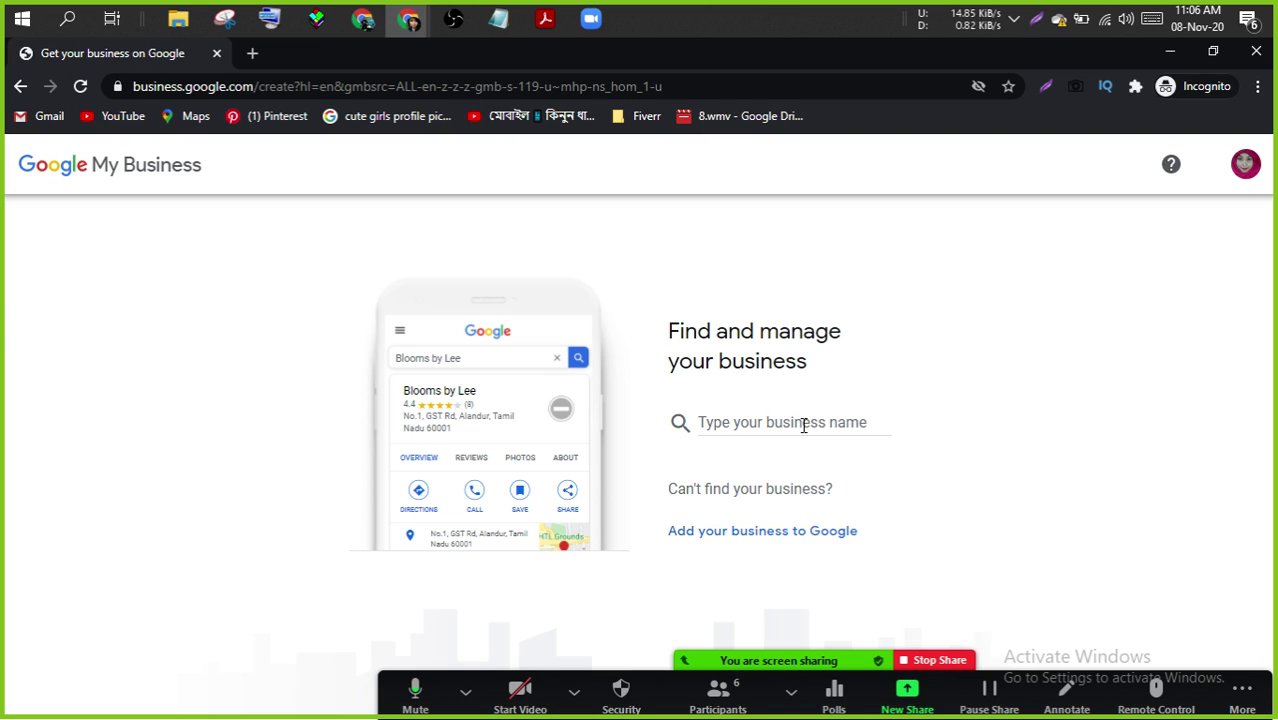
# - Create a new business named 'Nogor Shop' from the name search box
pyautogui.click(803, 425)
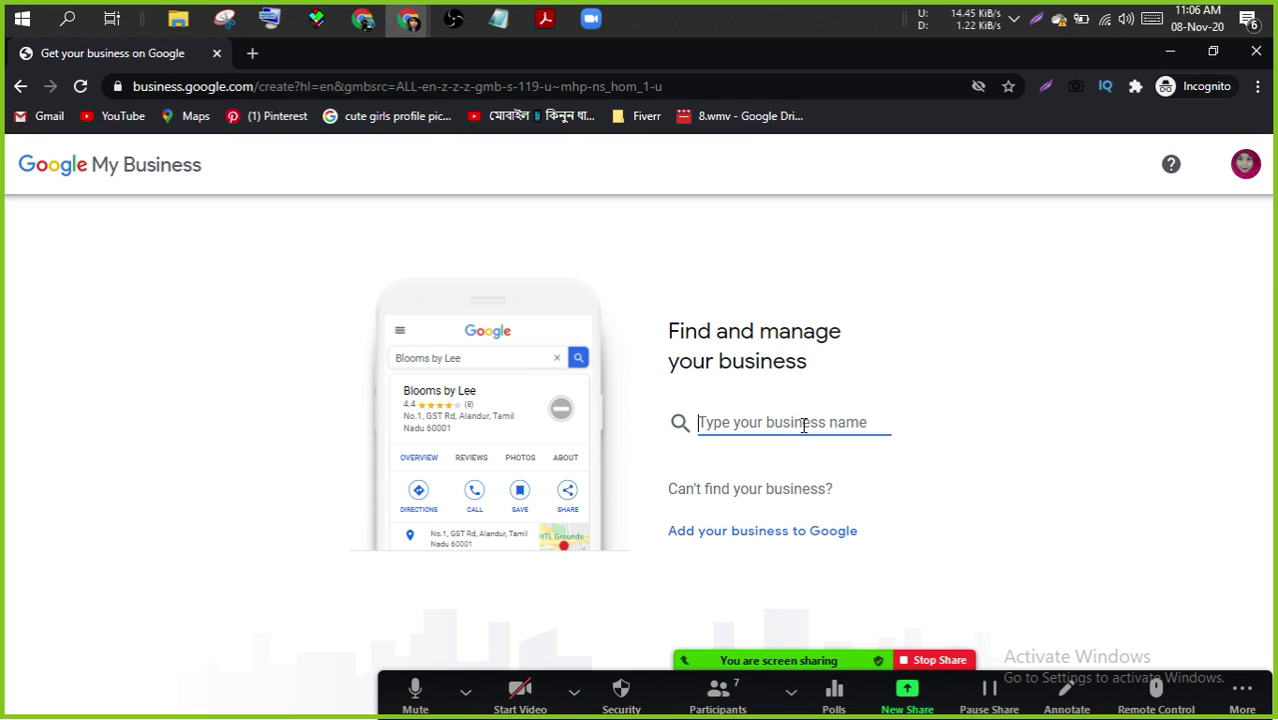
pyautogui.write('Nogor ')
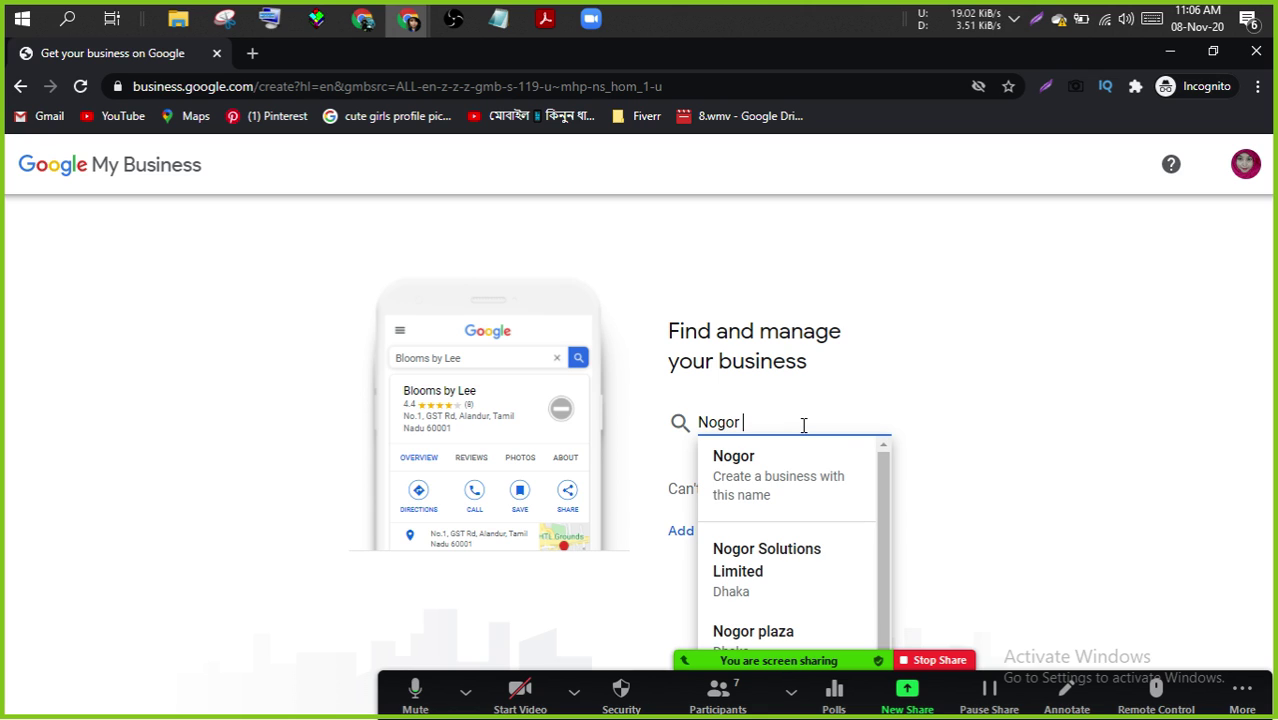
pyautogui.write('Shop')
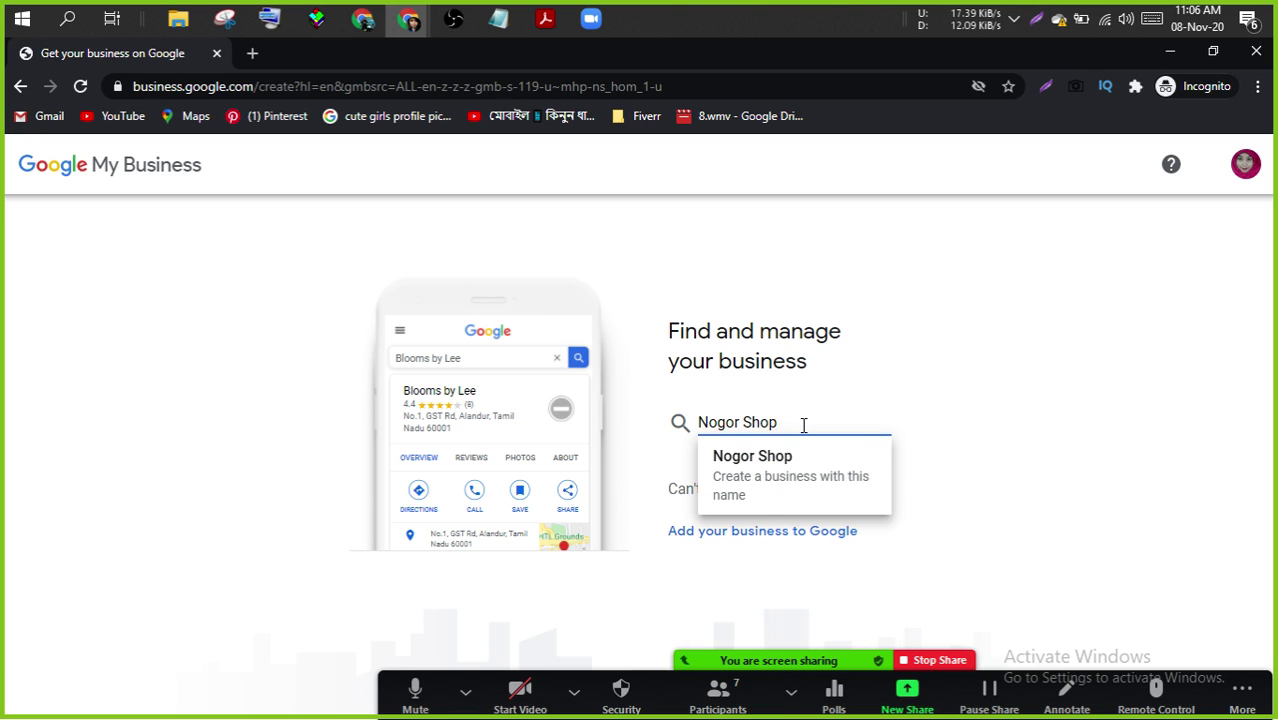
pyautogui.click(756, 457)
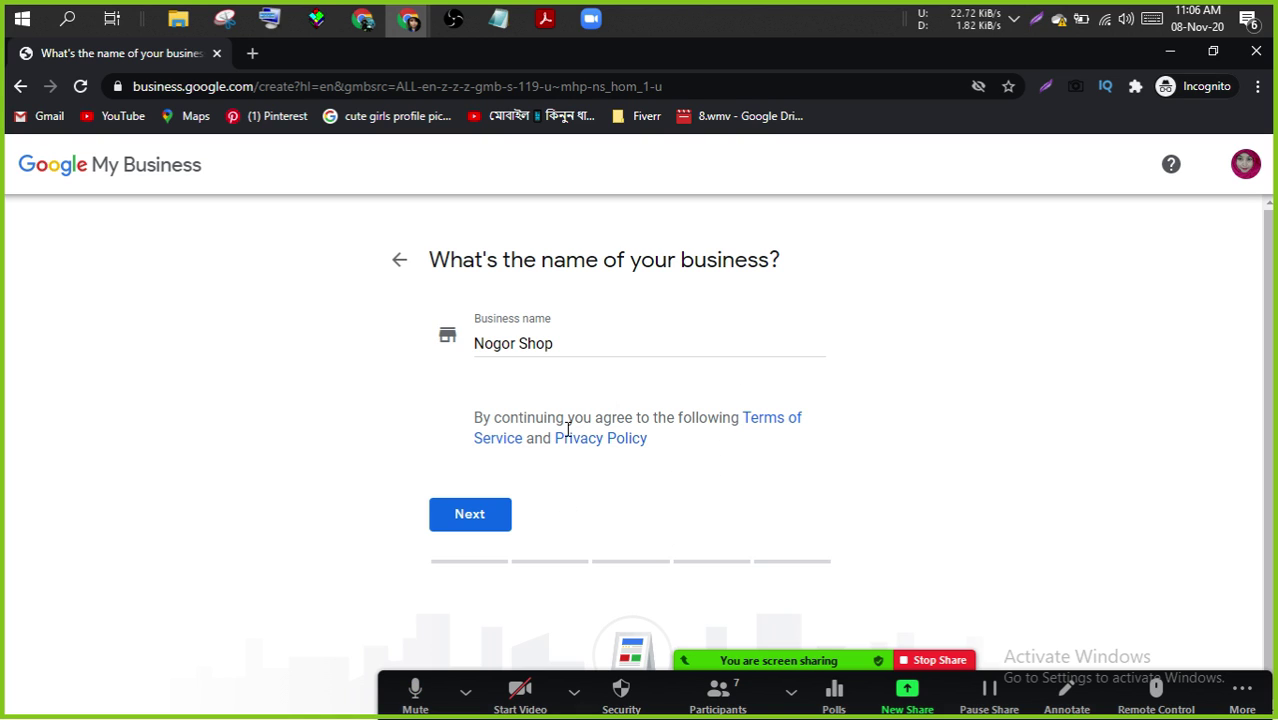
pyautogui.click(460, 514)
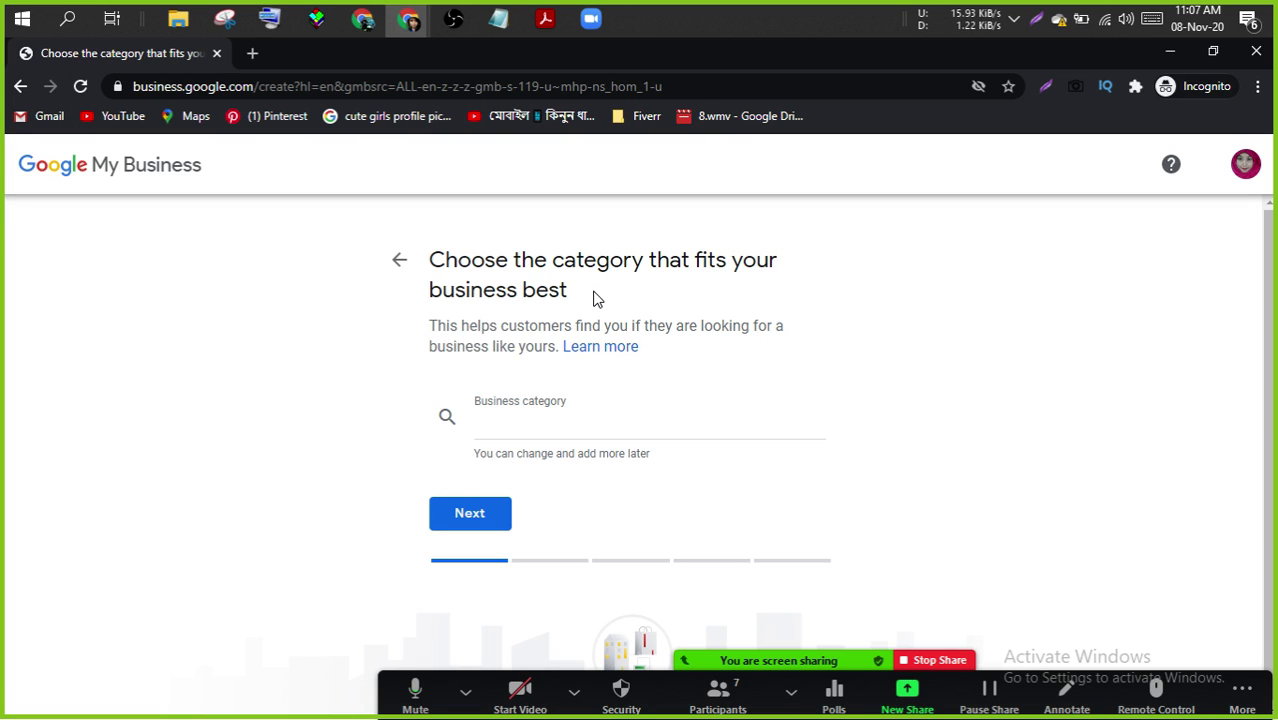
# - Search 'clothi' and pick Clothing store as the business category
pyautogui.click(533, 419)
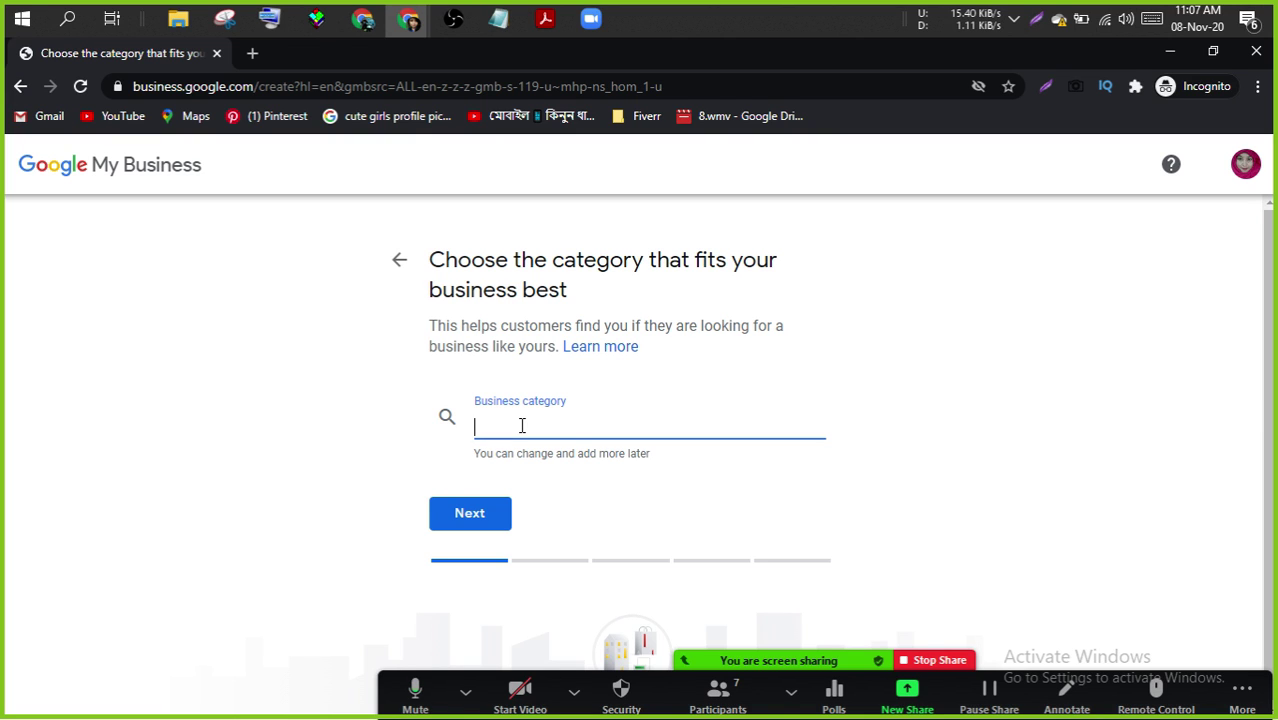
pyautogui.write('clothi')
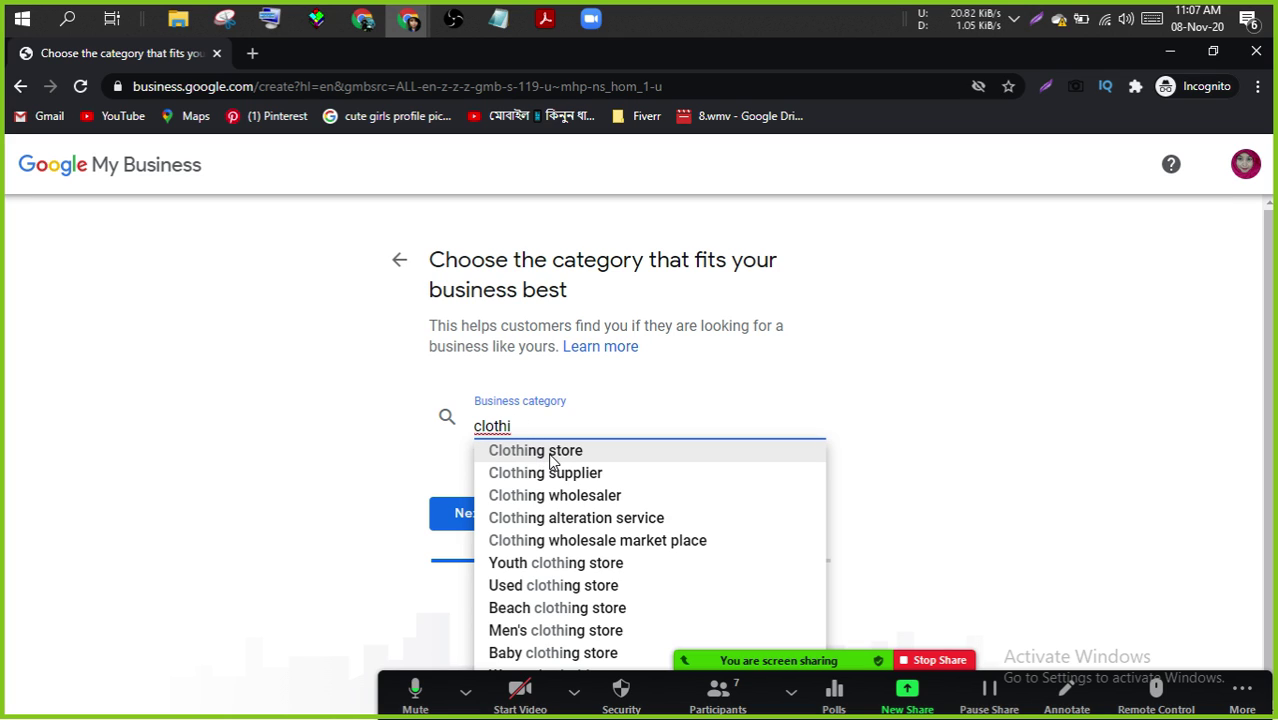
pyautogui.click(550, 457)
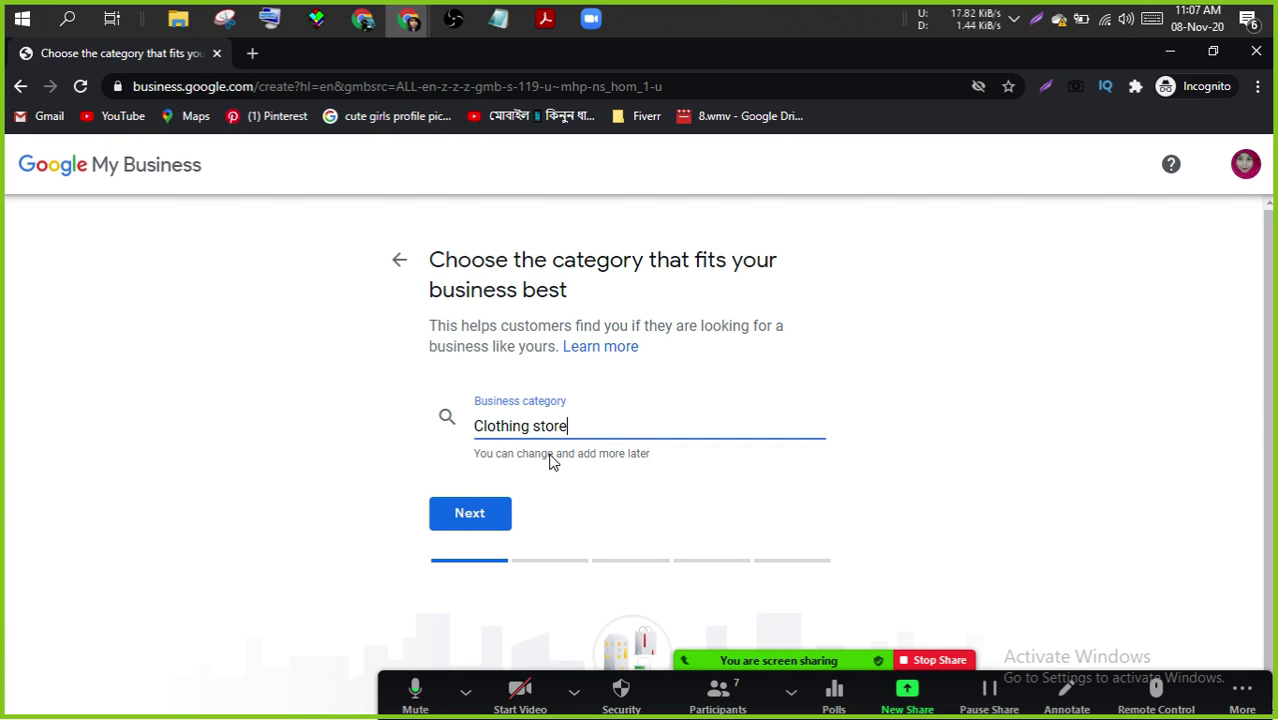
pyautogui.click(476, 514)
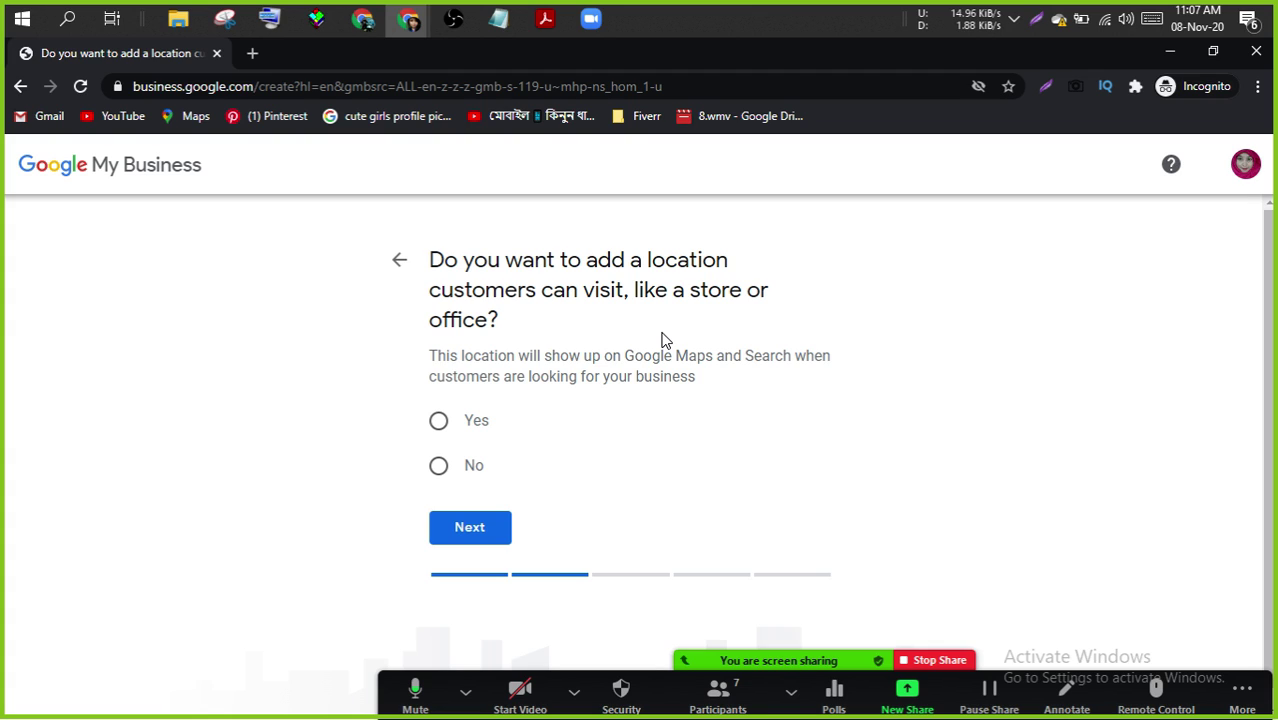
pyautogui.click(446, 421)
pyautogui.click(466, 526)
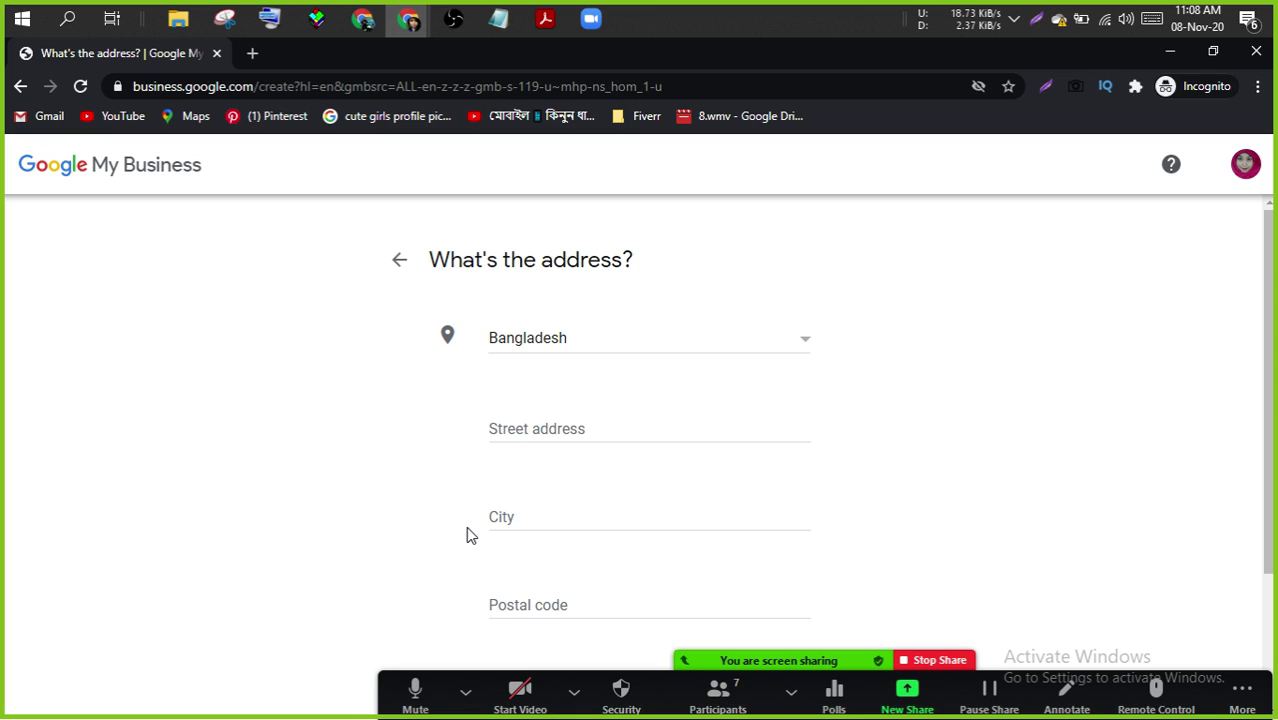
pyautogui.click(562, 432)
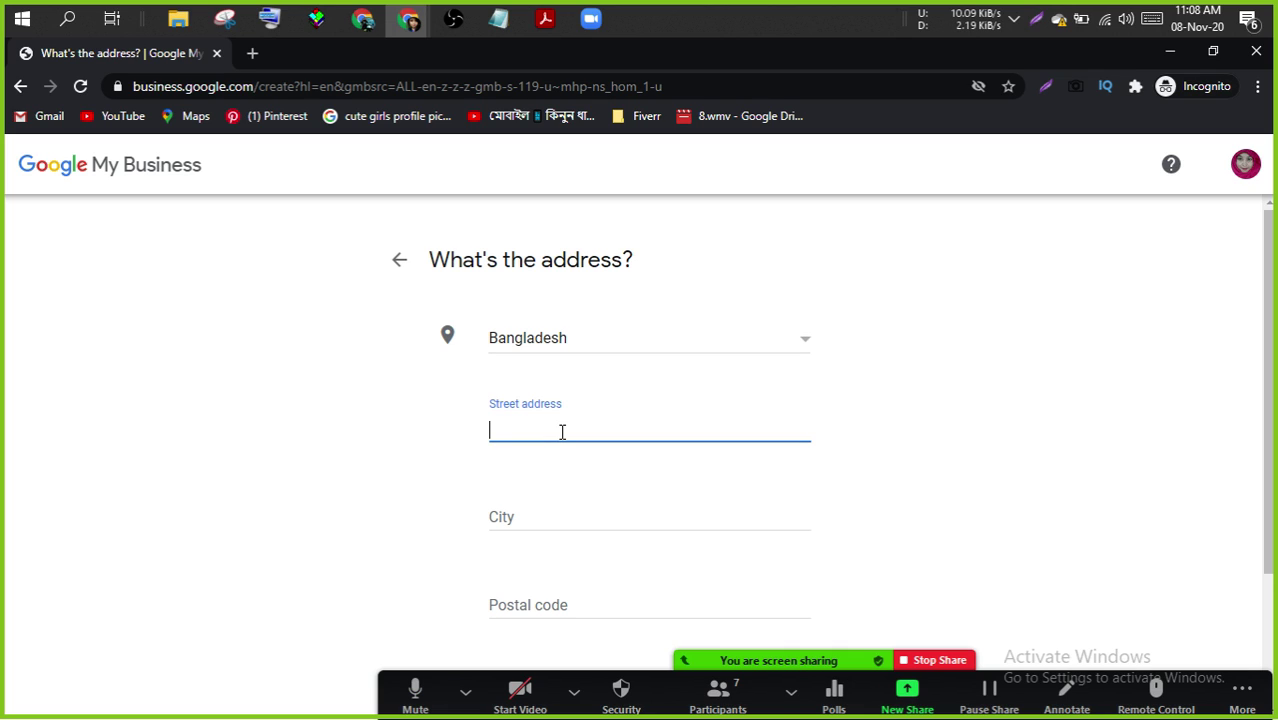
pyautogui.write('2')
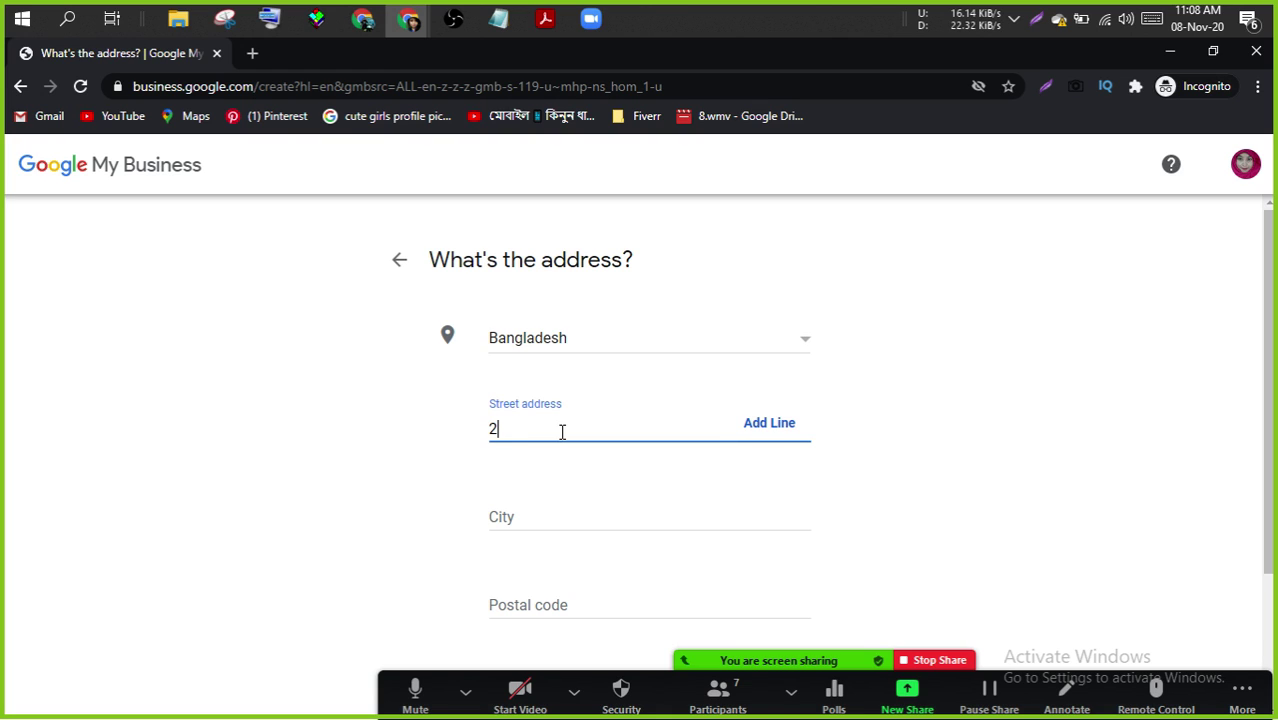
pyautogui.press('BackSpace')
pyautogui.write('Block')
pyautogui.press('BackSpace')
pyautogui.press('BackSpace')
pyautogui.press('BackSpace')
pyautogui.press('BackSpace')
pyautogui.press('BackSpace')
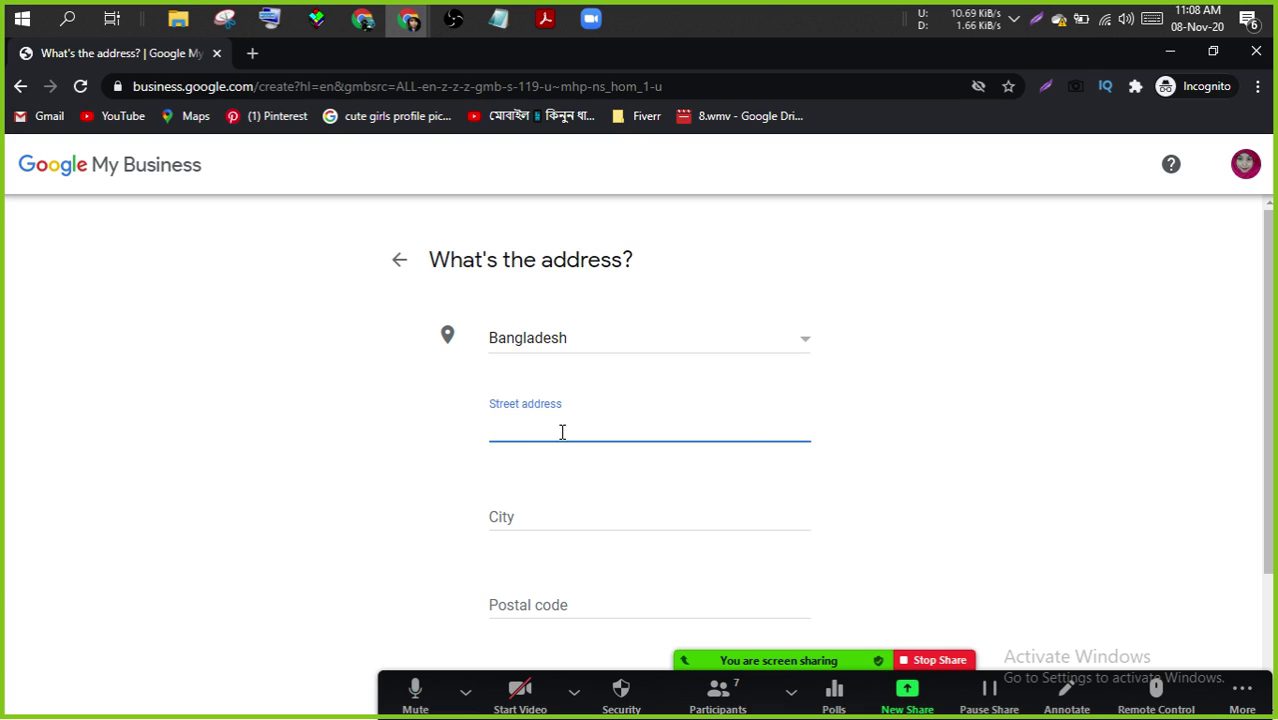
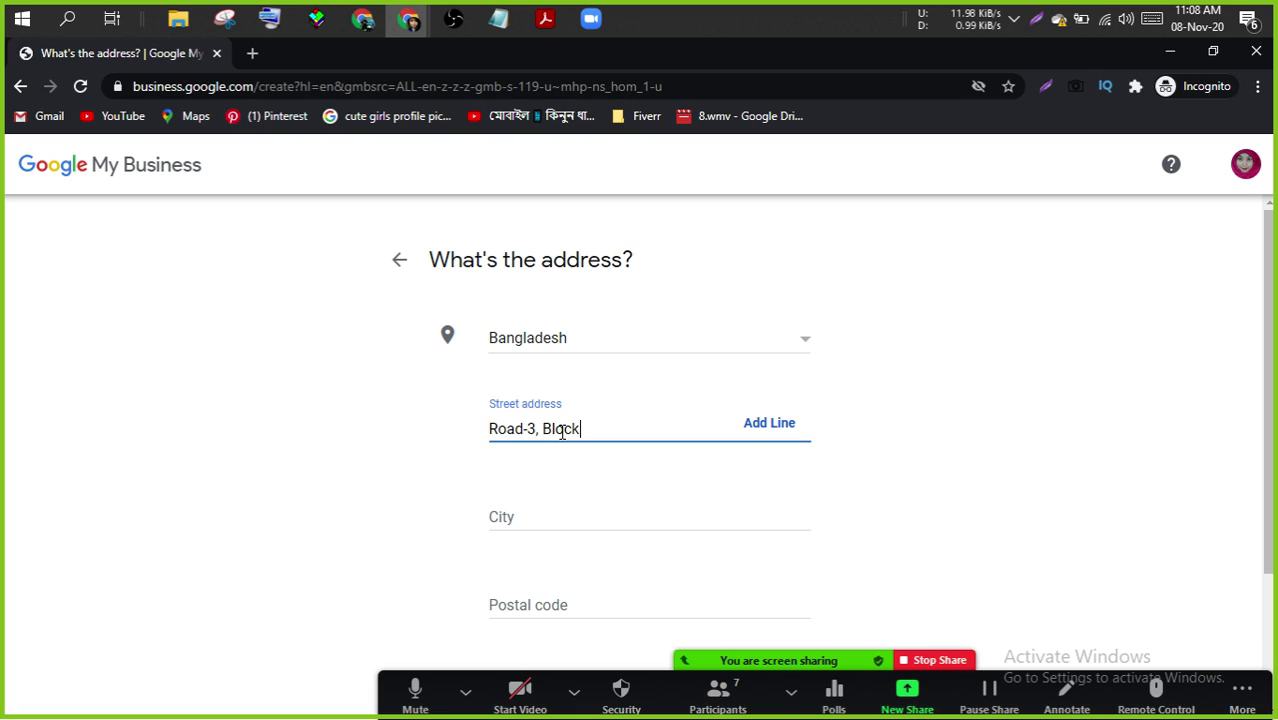
pyautogui.click(579, 511)
pyautogui.write('Dhaka')
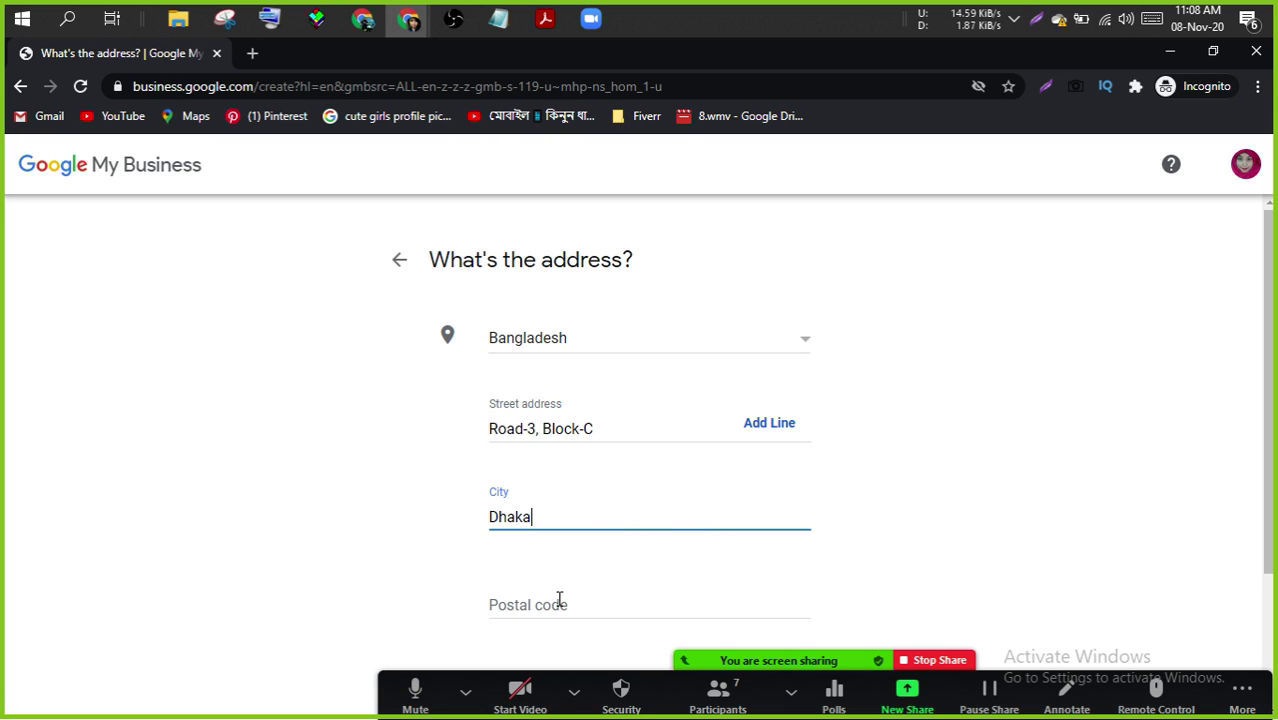
# - Fill in the postal code using the on-screen keyboard and submit the address
pyautogui.click(557, 602)
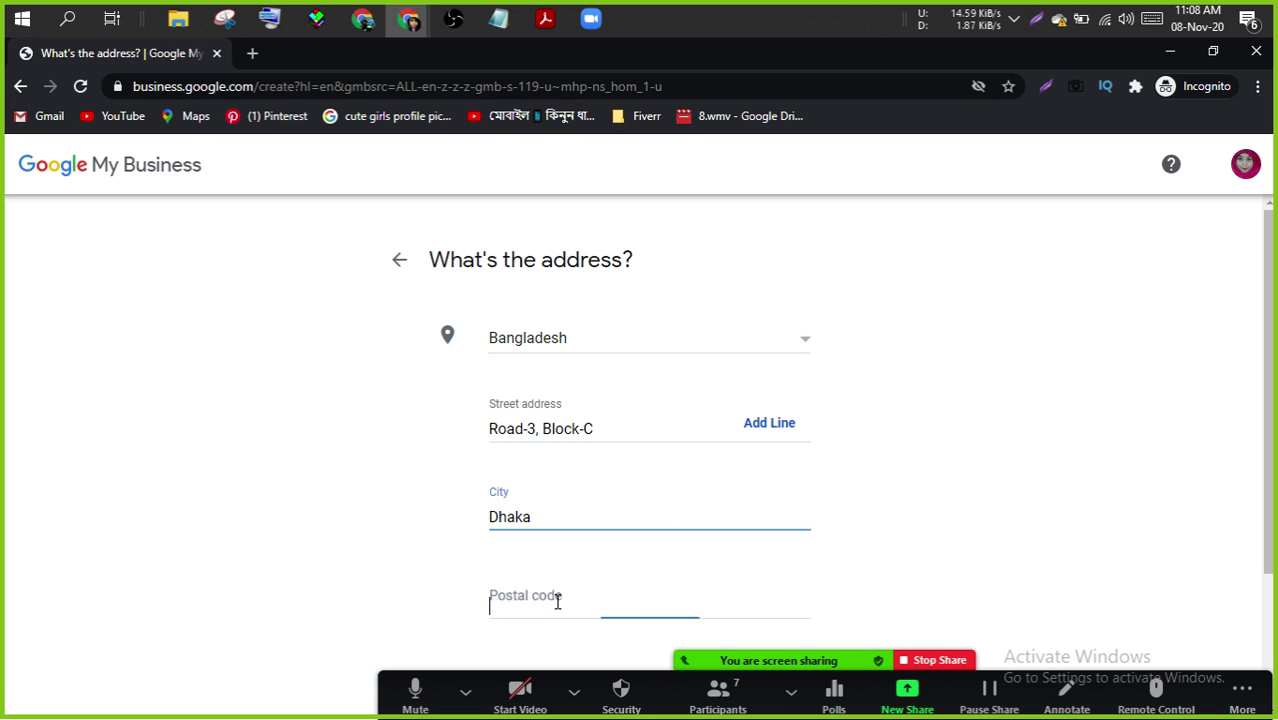
pyautogui.click(285, 30)
pyautogui.click(549, 598)
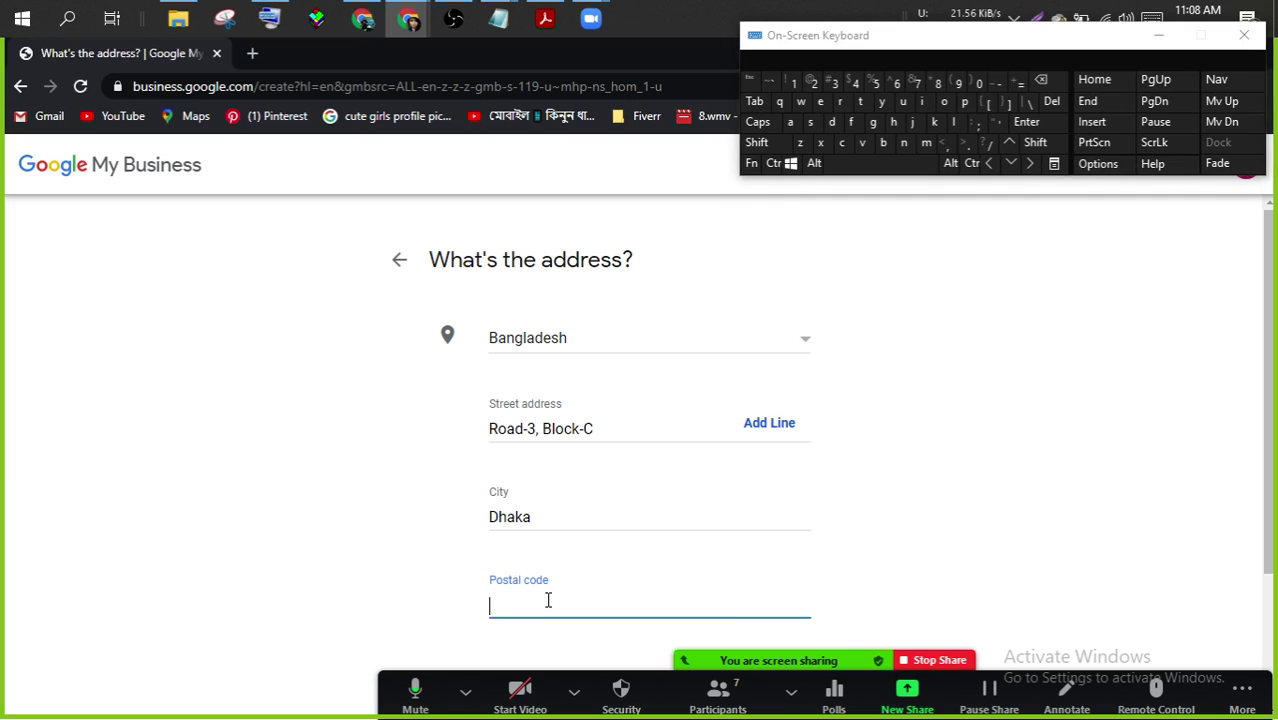
pyautogui.click(408, 18)
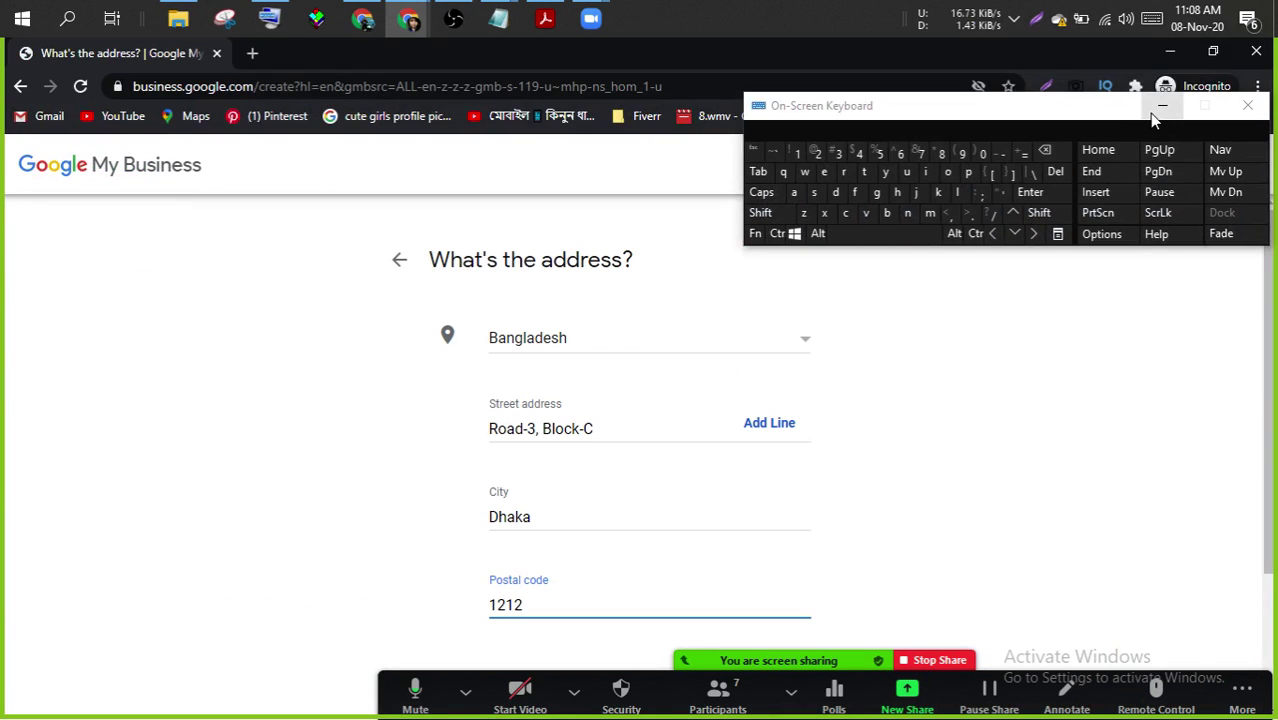
pyautogui.click(1160, 94)
pyautogui.scroll(-2, 1144, 470)
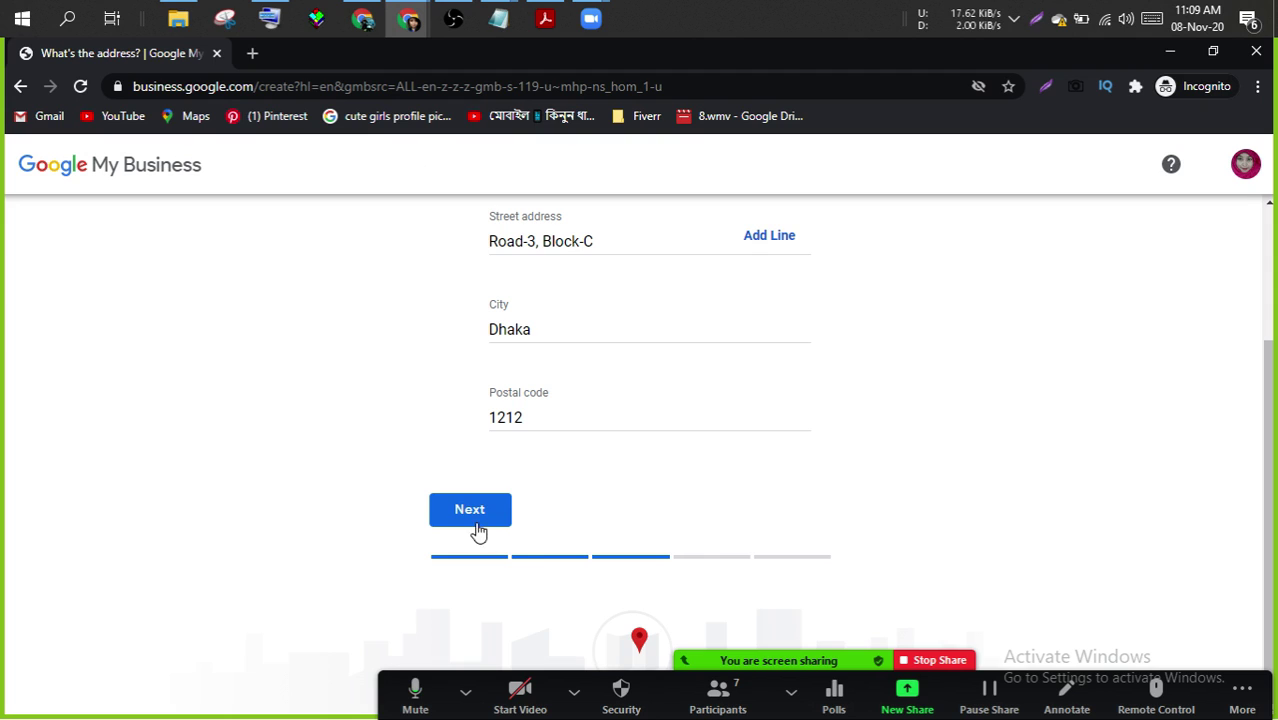
pyautogui.click(472, 511)
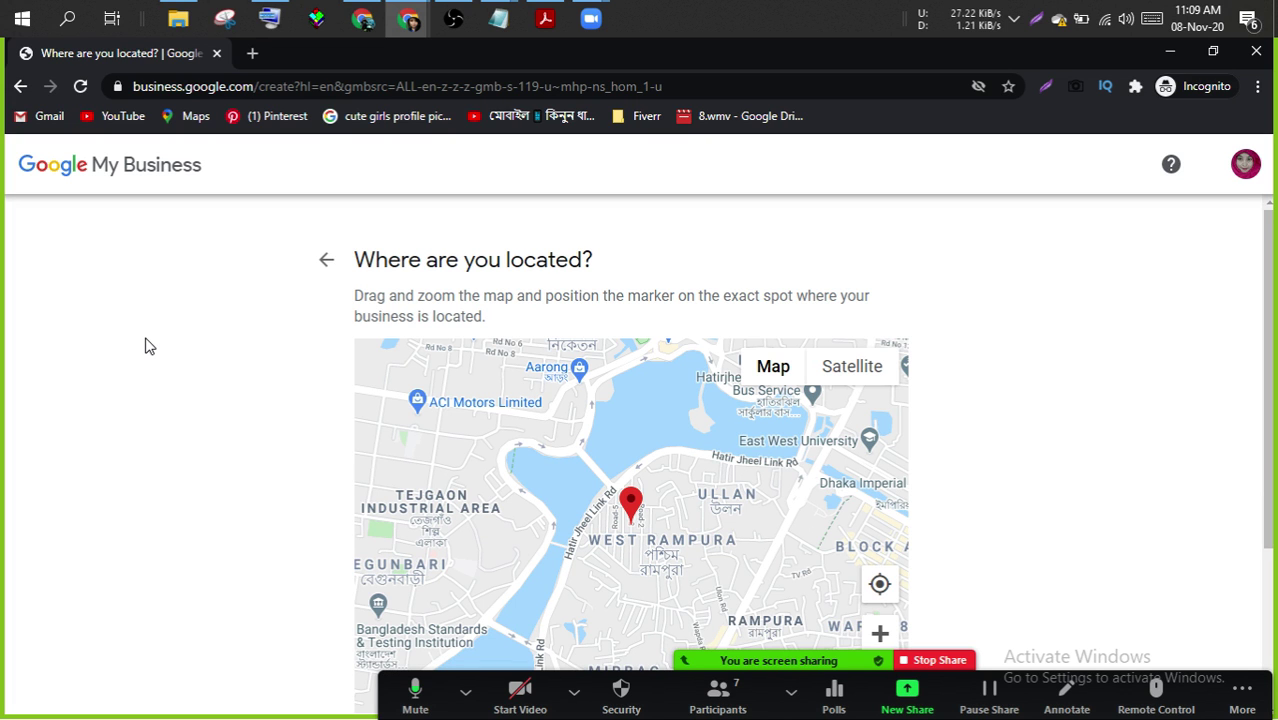
# - Zoom the map in to street level around the pin, then back out
pyautogui.moveTo(1272, 342); pyautogui.dragTo(1263, 403)
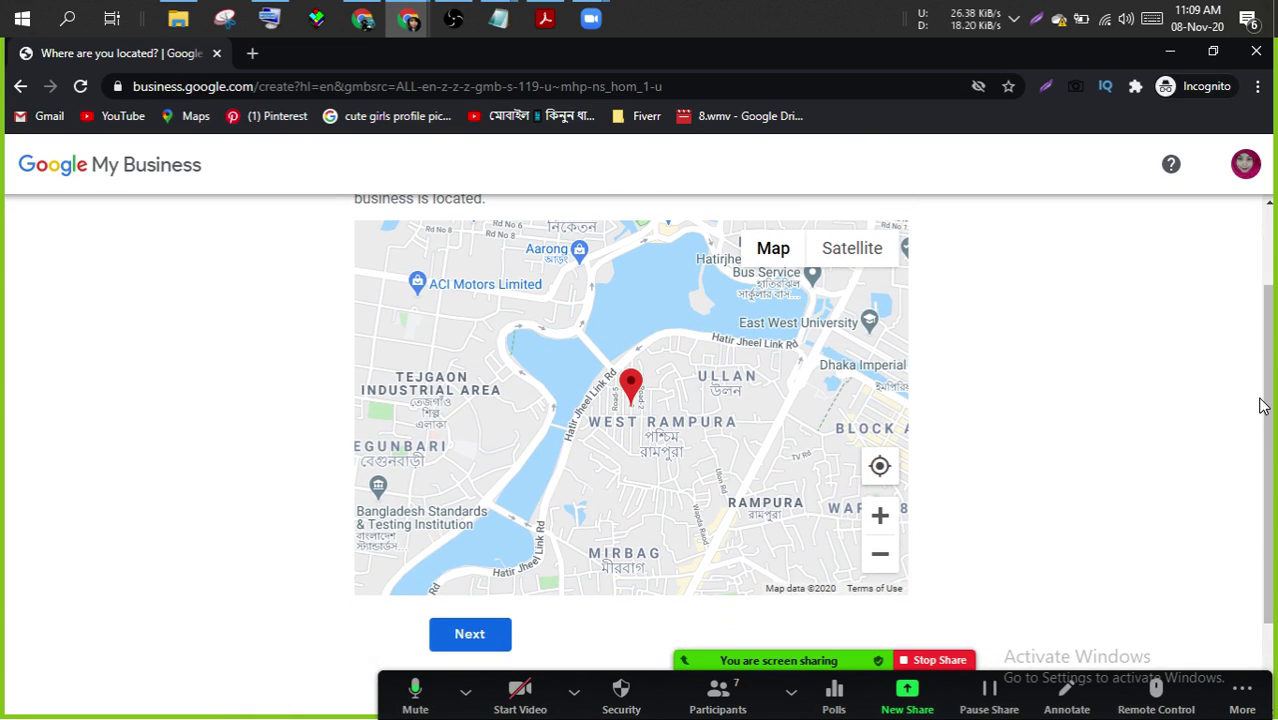
pyautogui.click(880, 515)
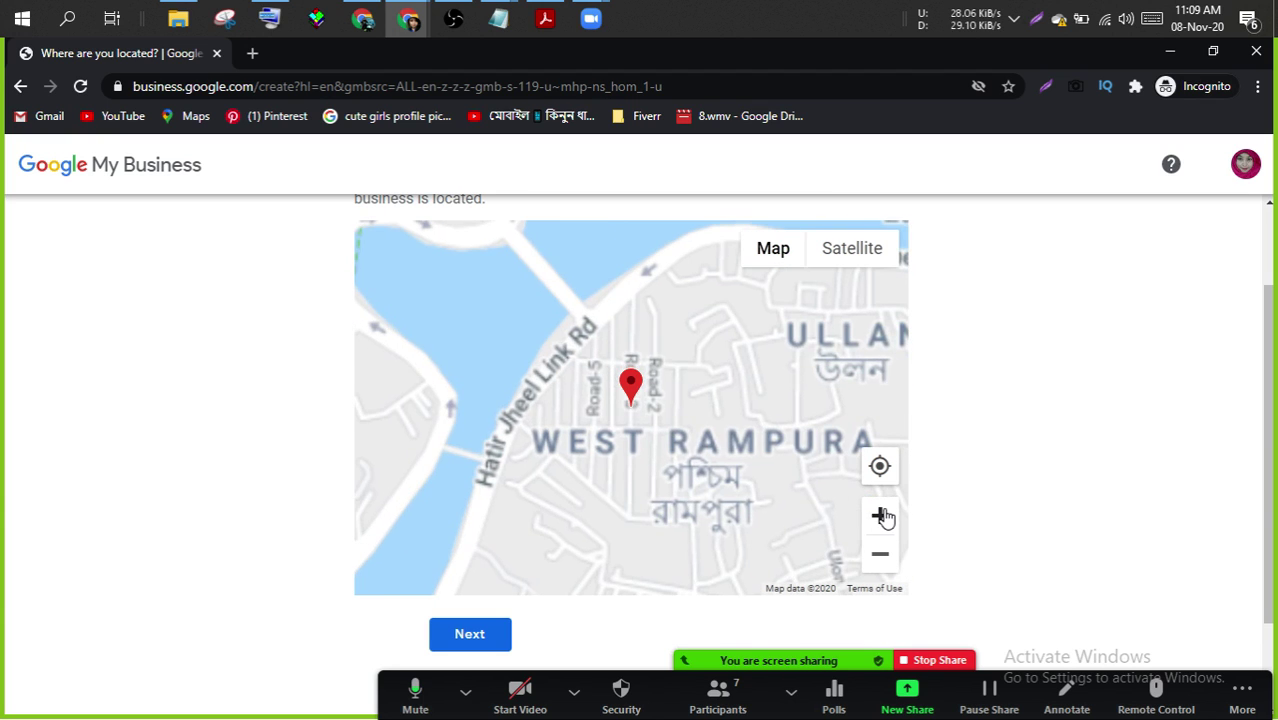
pyautogui.click(882, 517)
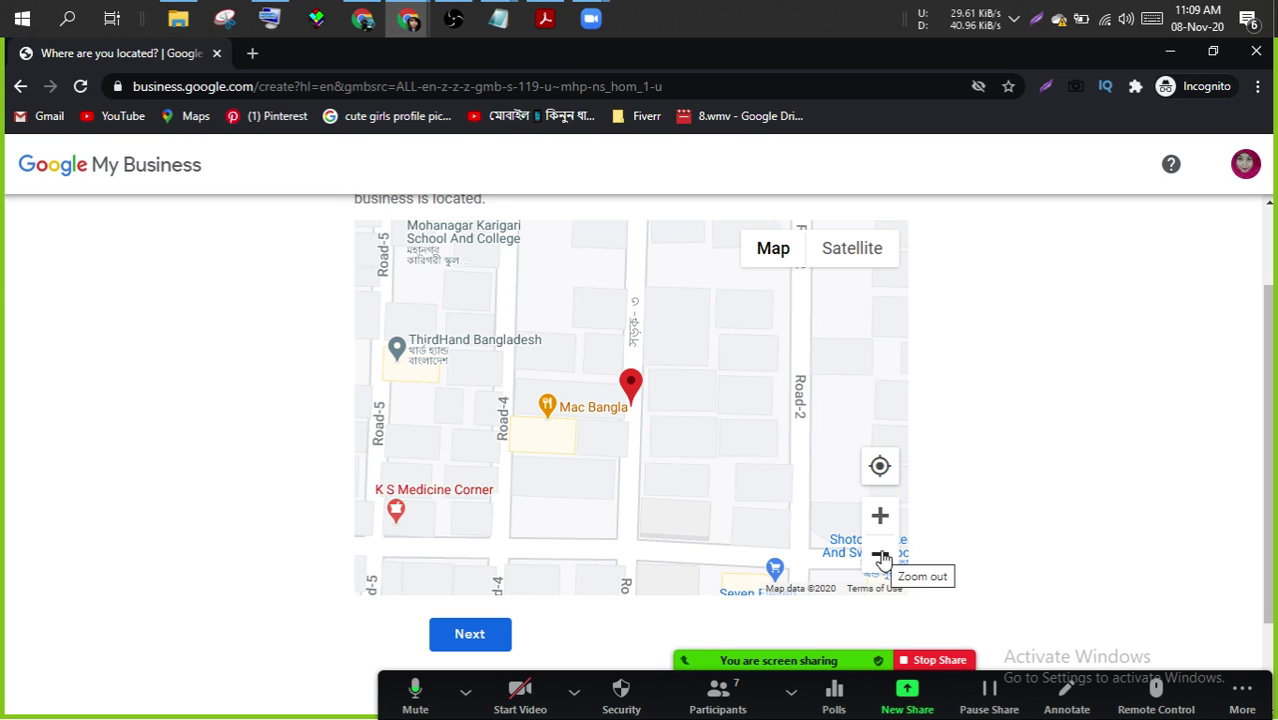
pyautogui.click(882, 558)
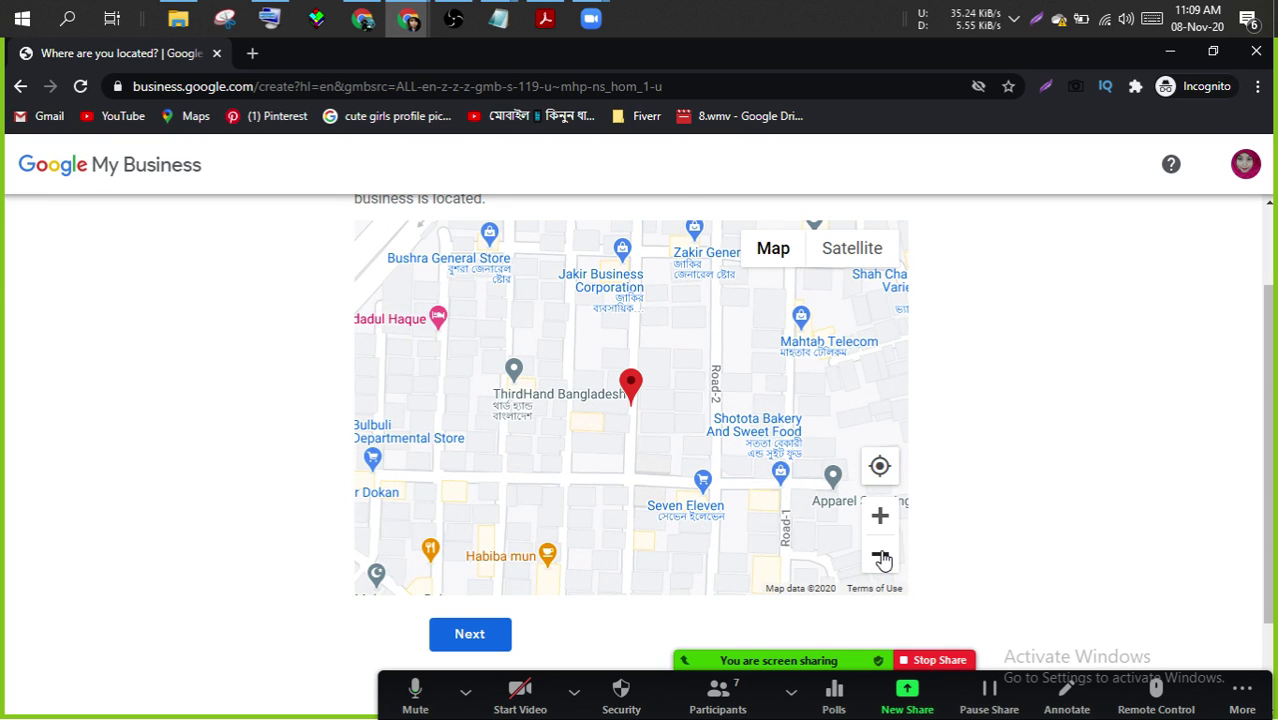
pyautogui.click(882, 558)
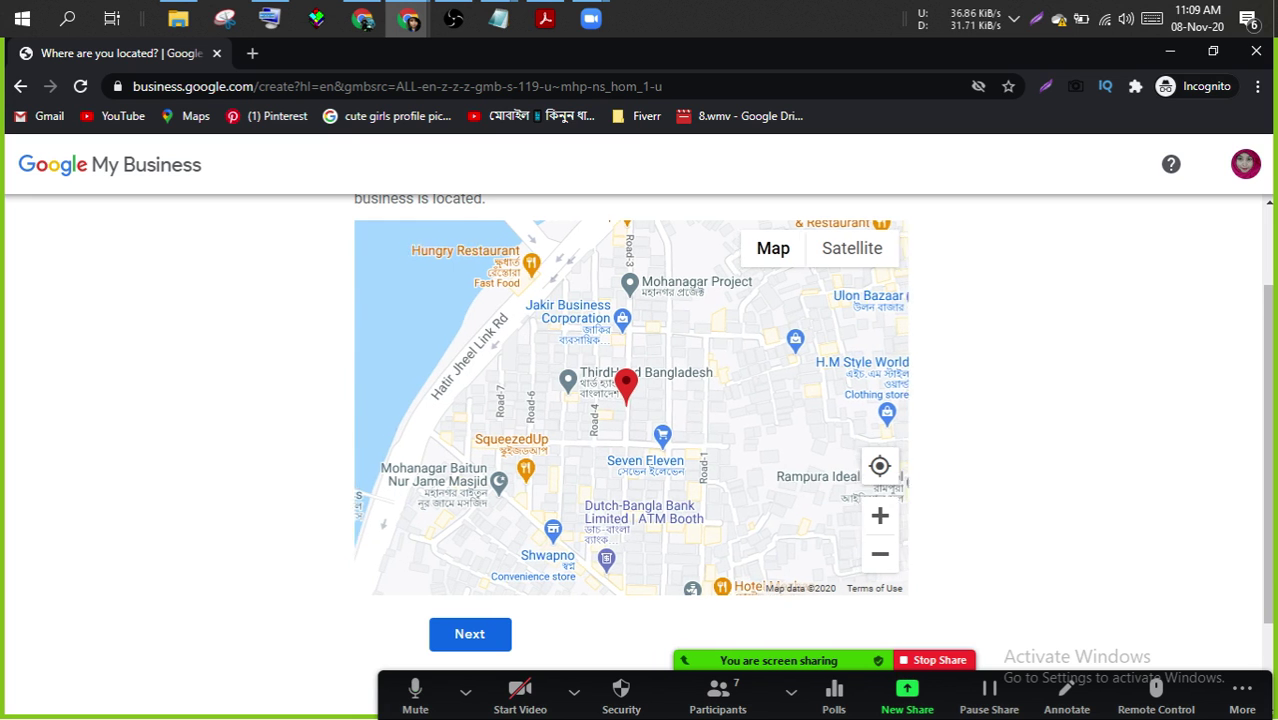
# - Pan the map past the lake and north through Merul Badda and Badda
pyautogui.moveTo(736, 356); pyautogui.dragTo(280, 459)
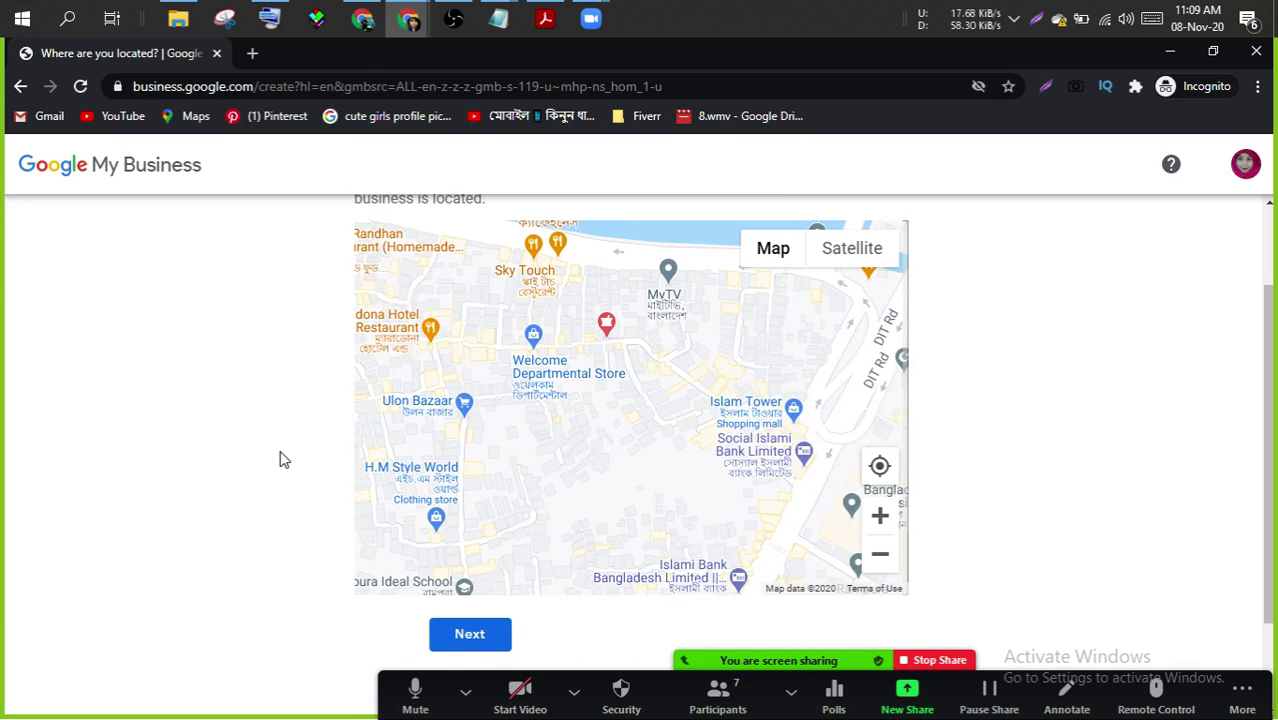
pyautogui.moveTo(653, 488); pyautogui.dragTo(297, 542)
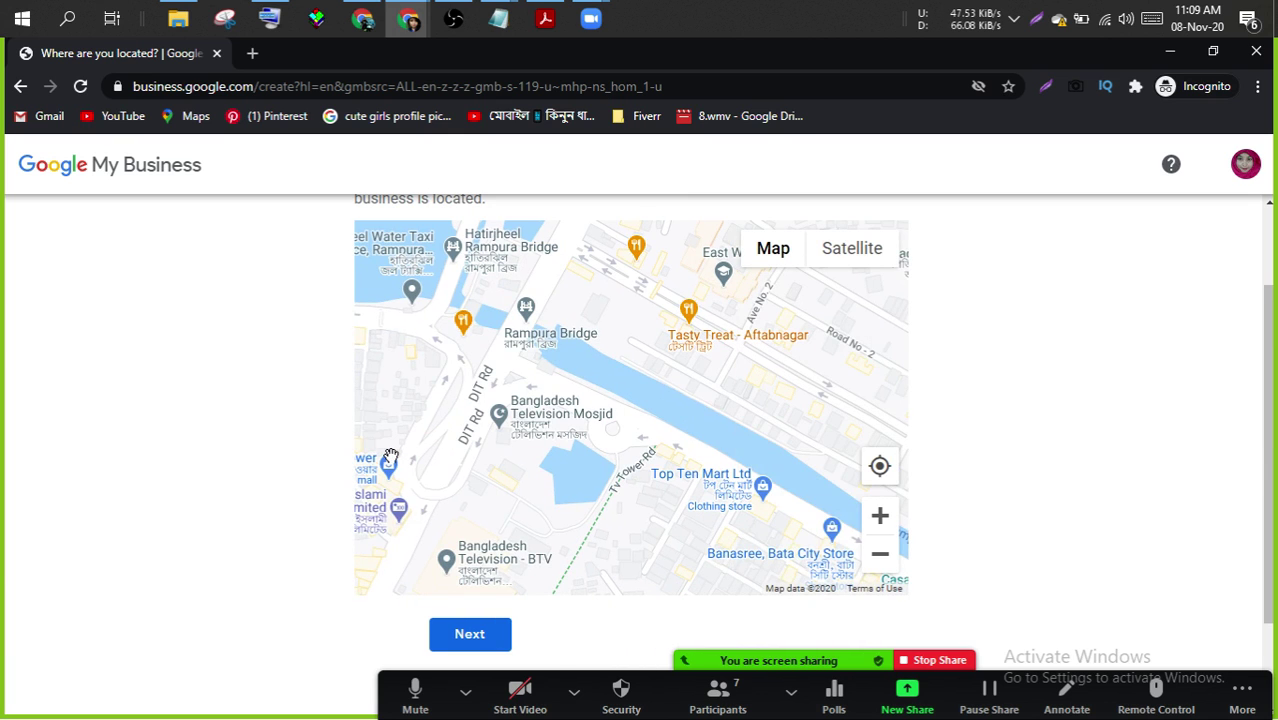
pyautogui.moveTo(640, 241); pyautogui.dragTo(630, 716)
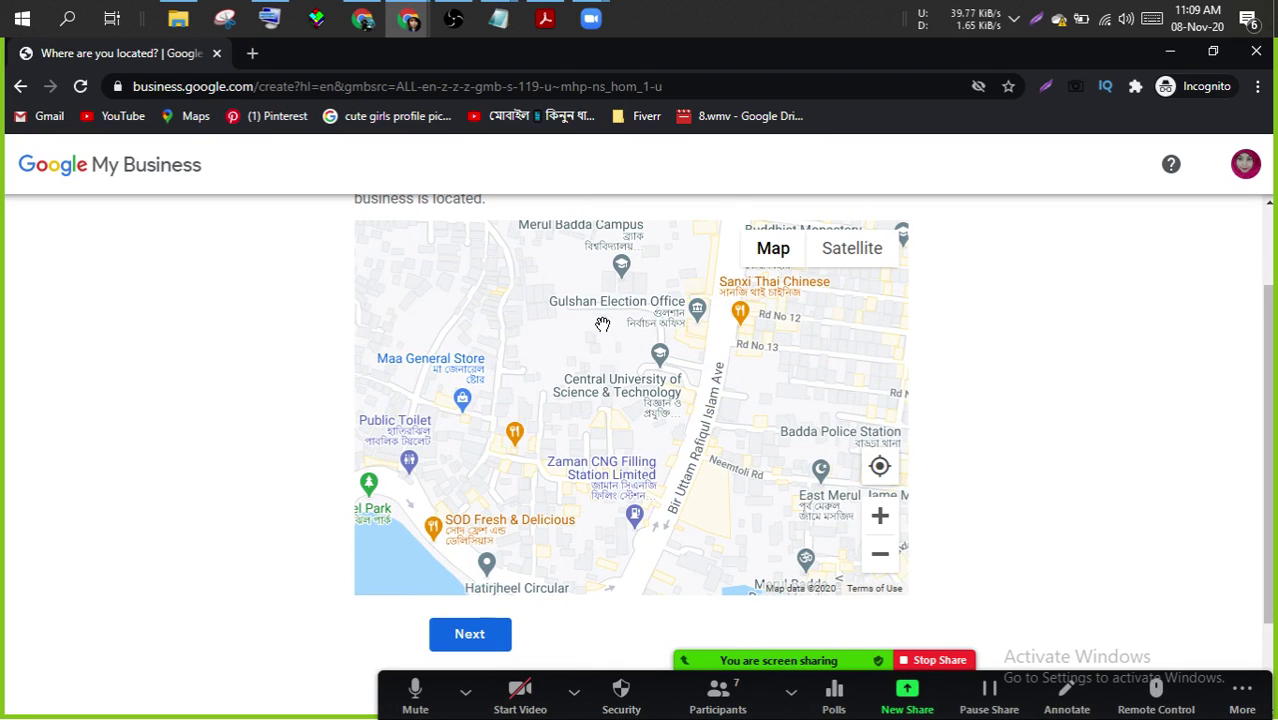
pyautogui.moveTo(602, 324); pyautogui.dragTo(550, 547)
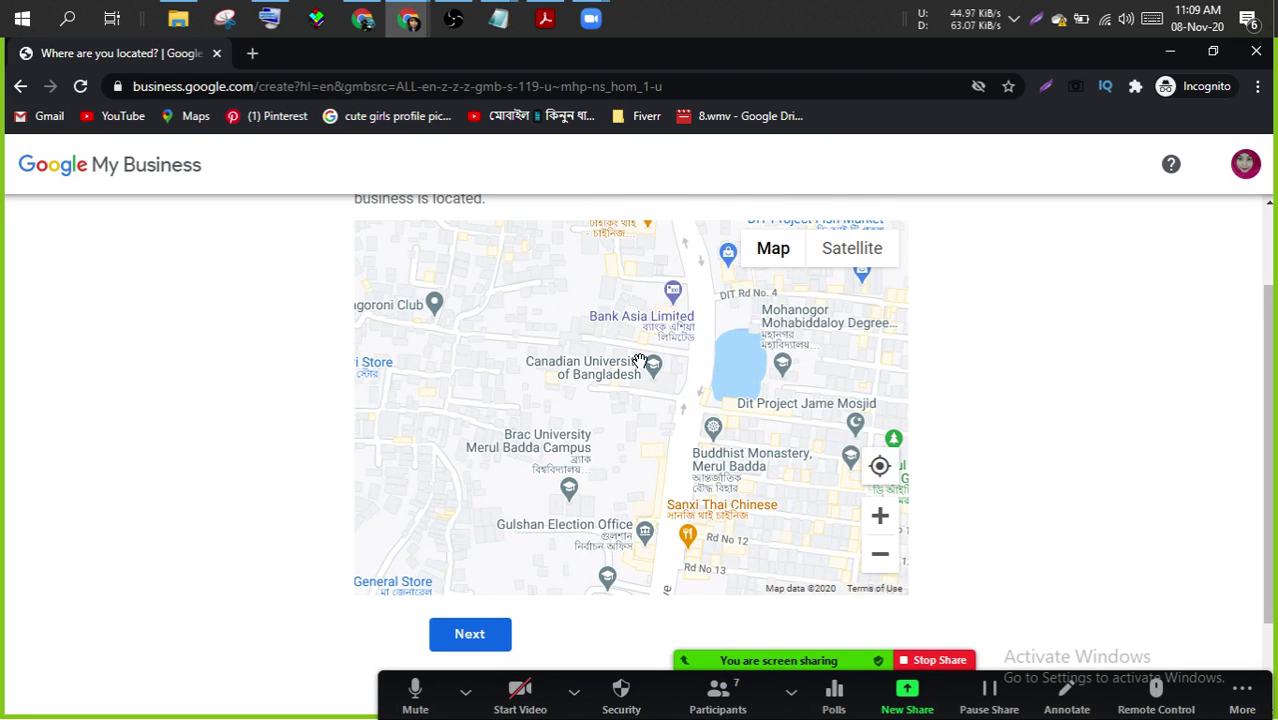
pyautogui.moveTo(639, 361); pyautogui.dragTo(643, 482)
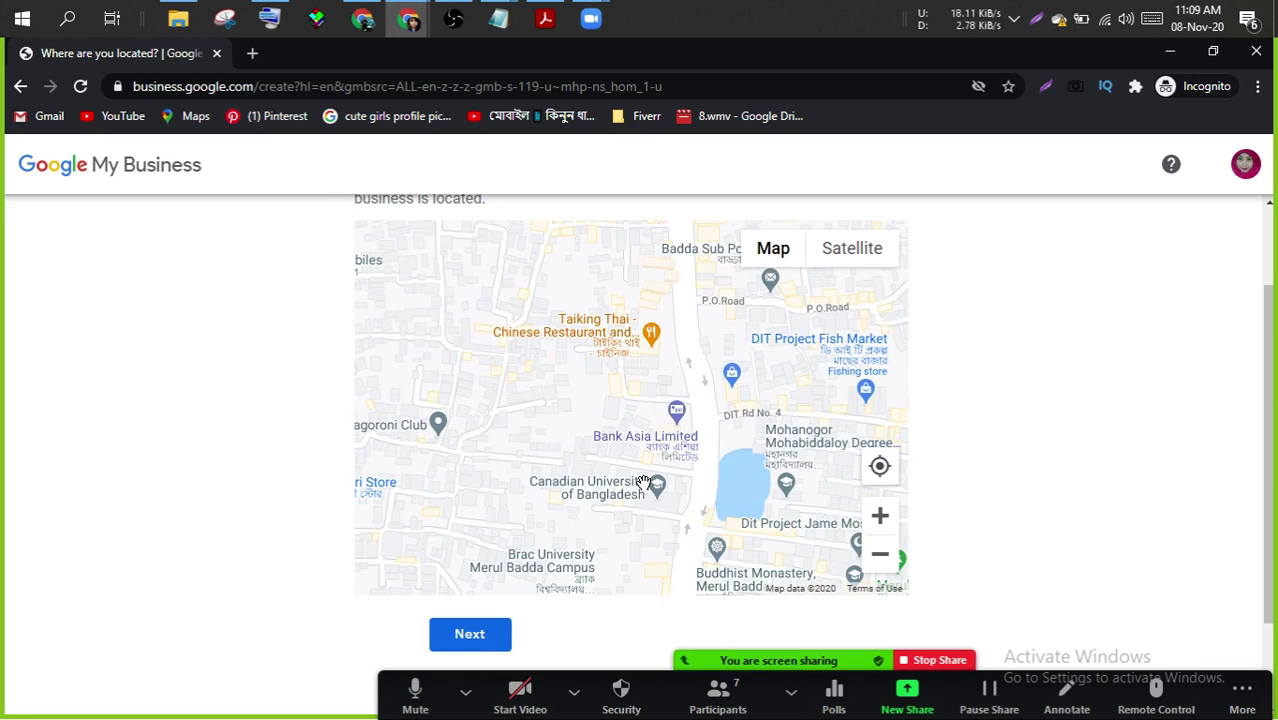
pyautogui.moveTo(674, 371); pyautogui.dragTo(687, 573)
pyautogui.moveTo(669, 390); pyautogui.dragTo(660, 632)
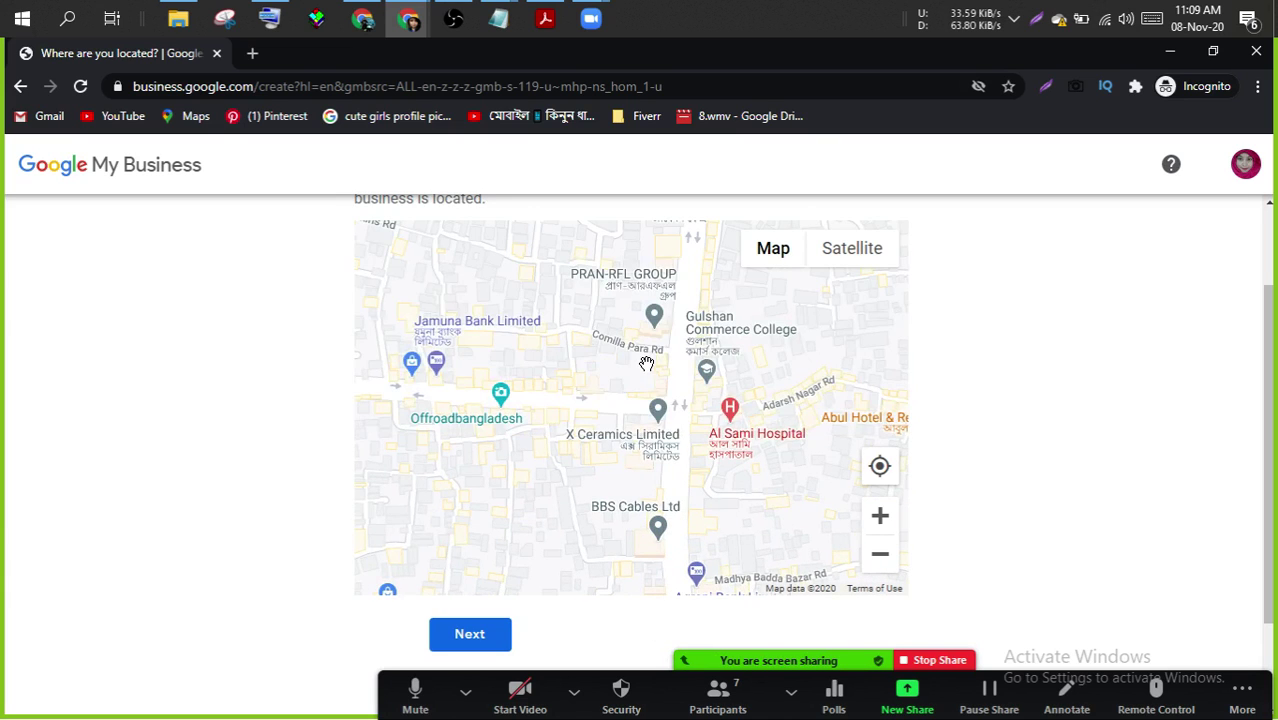
pyautogui.moveTo(645, 362); pyautogui.dragTo(628, 662)
# - Keep panning north past Progati Sarani and Baridhara to Jamuna Future Park, then zoom out
pyautogui.moveTo(615, 240); pyautogui.dragTo(643, 446)
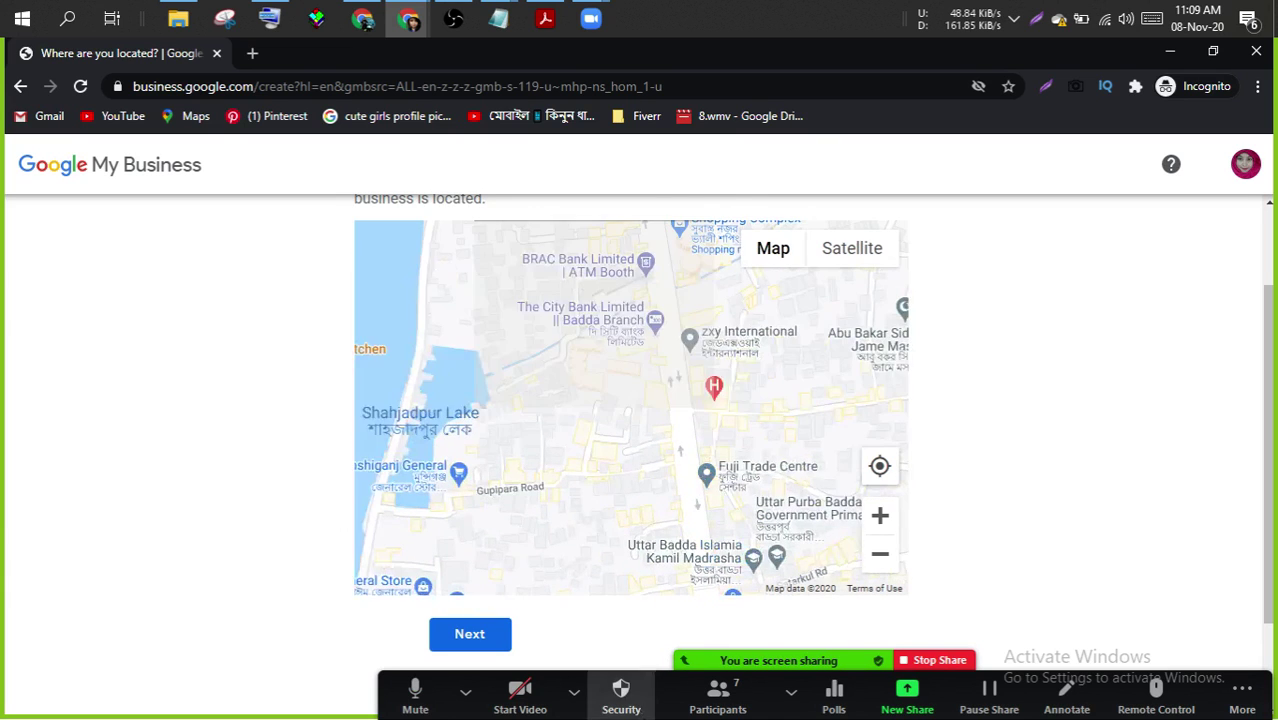
pyautogui.moveTo(678, 295); pyautogui.dragTo(596, 593)
pyautogui.moveTo(613, 322); pyautogui.dragTo(622, 590)
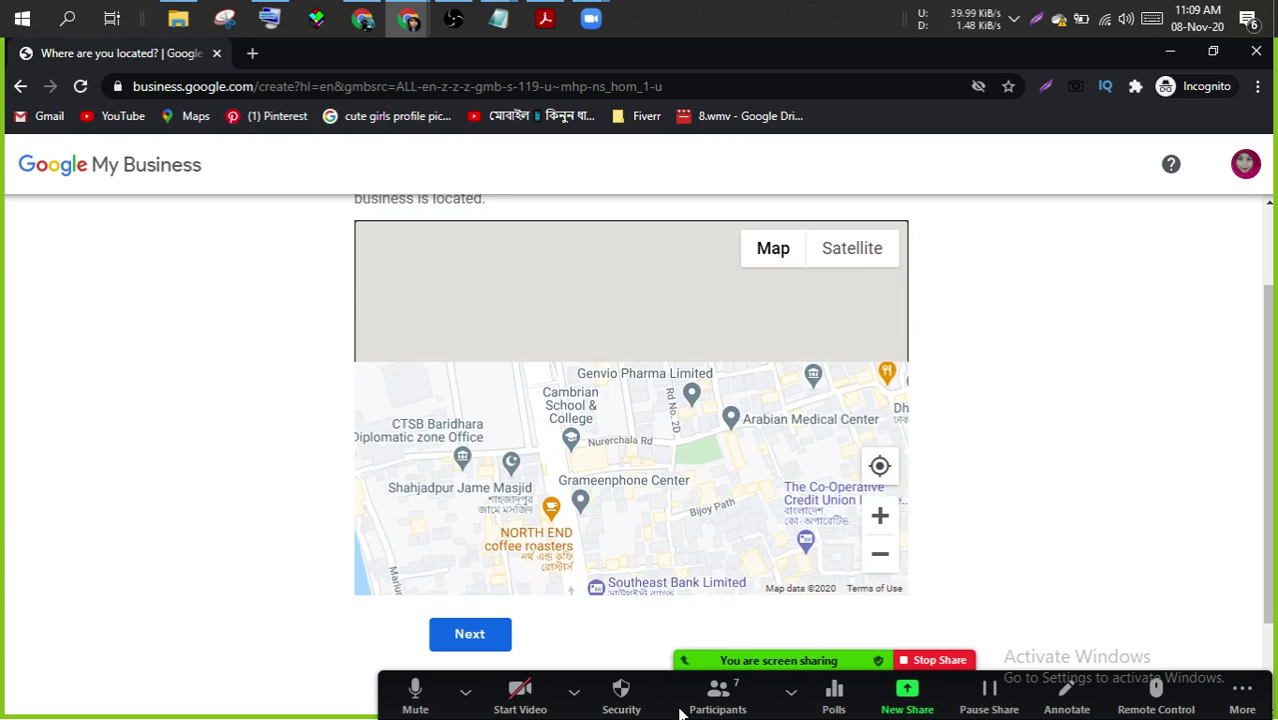
pyautogui.moveTo(612, 325); pyautogui.dragTo(686, 631)
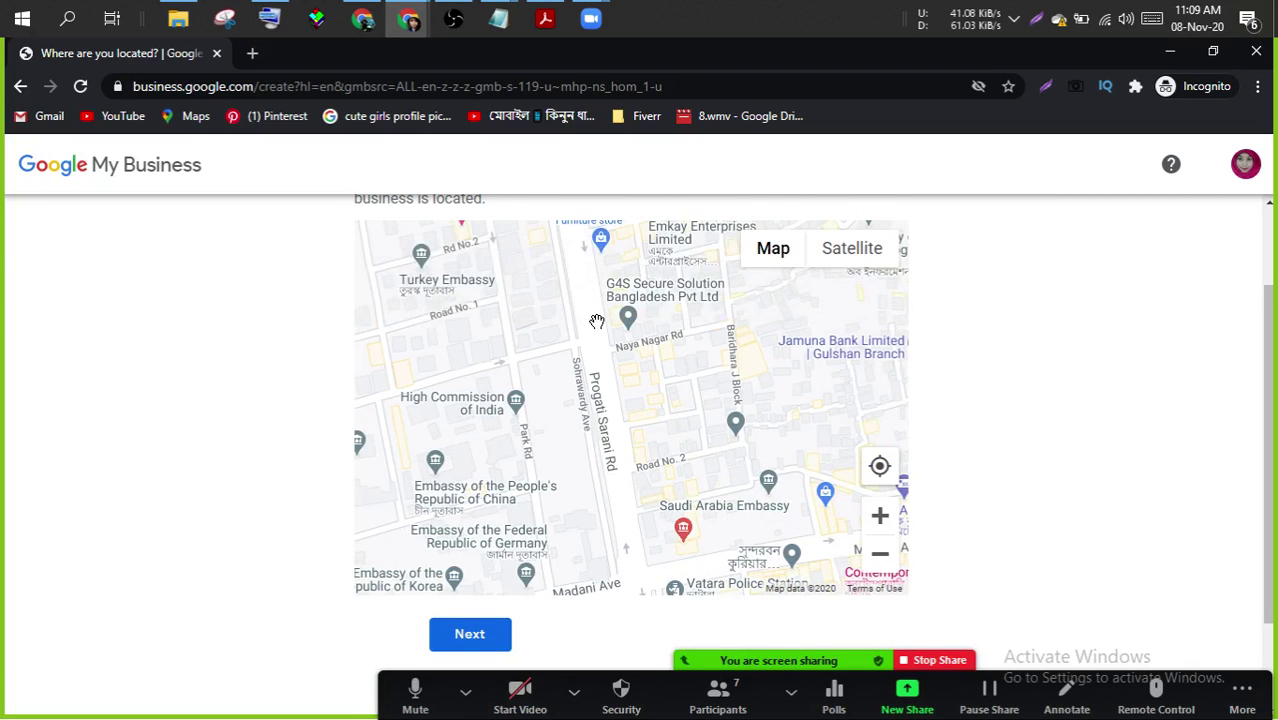
pyautogui.moveTo(599, 320); pyautogui.dragTo(614, 604)
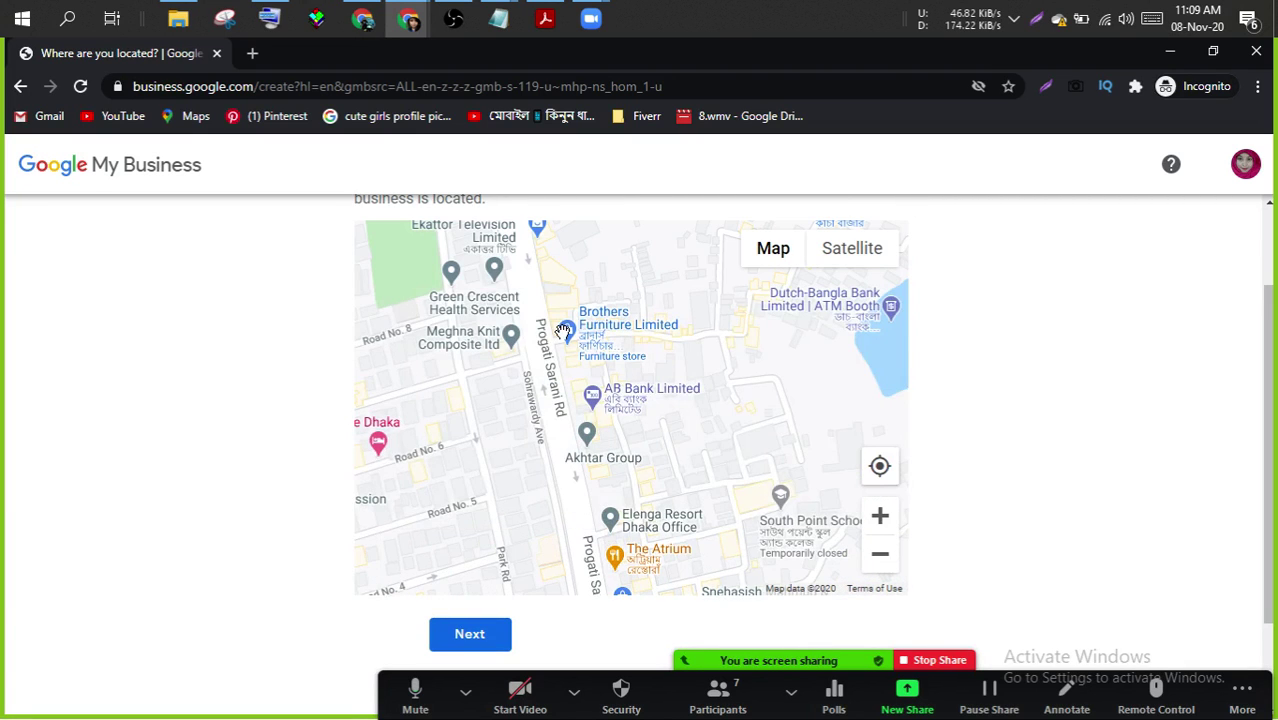
pyautogui.moveTo(534, 376); pyautogui.dragTo(630, 645)
pyautogui.moveTo(624, 231); pyautogui.dragTo(647, 570)
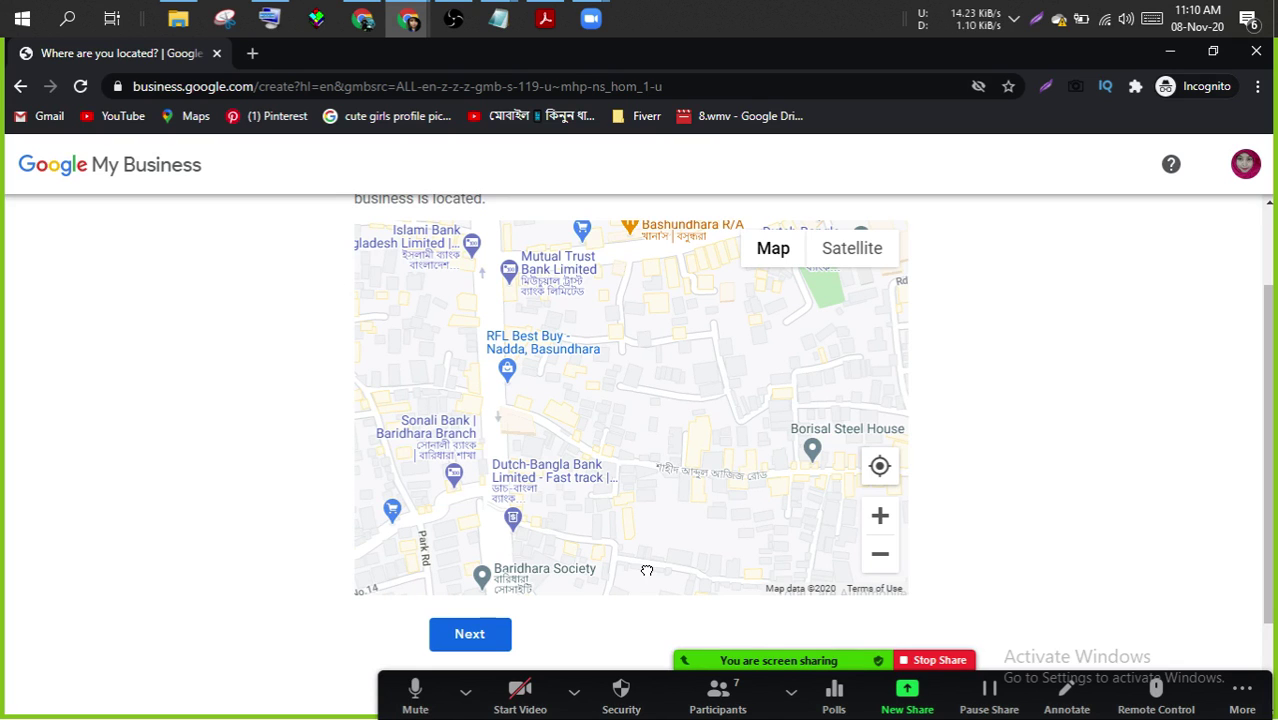
pyautogui.moveTo(648, 274); pyautogui.dragTo(614, 610)
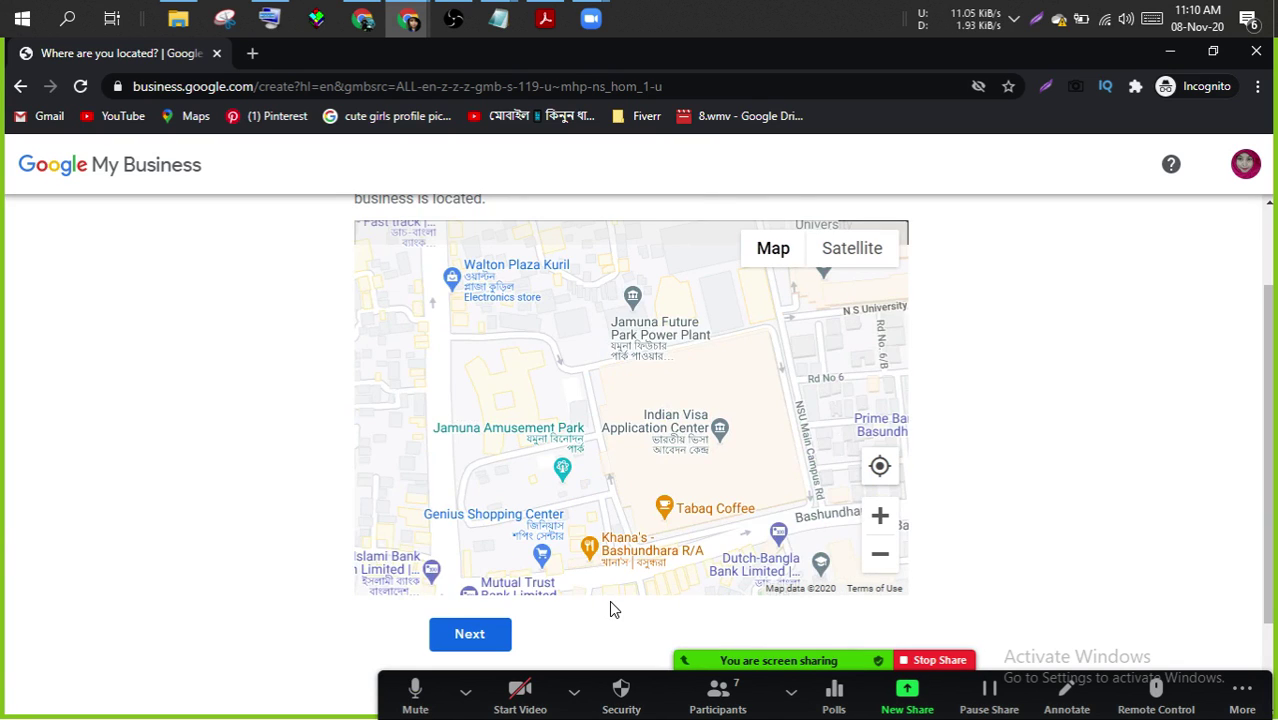
pyautogui.moveTo(601, 381); pyautogui.dragTo(336, 606)
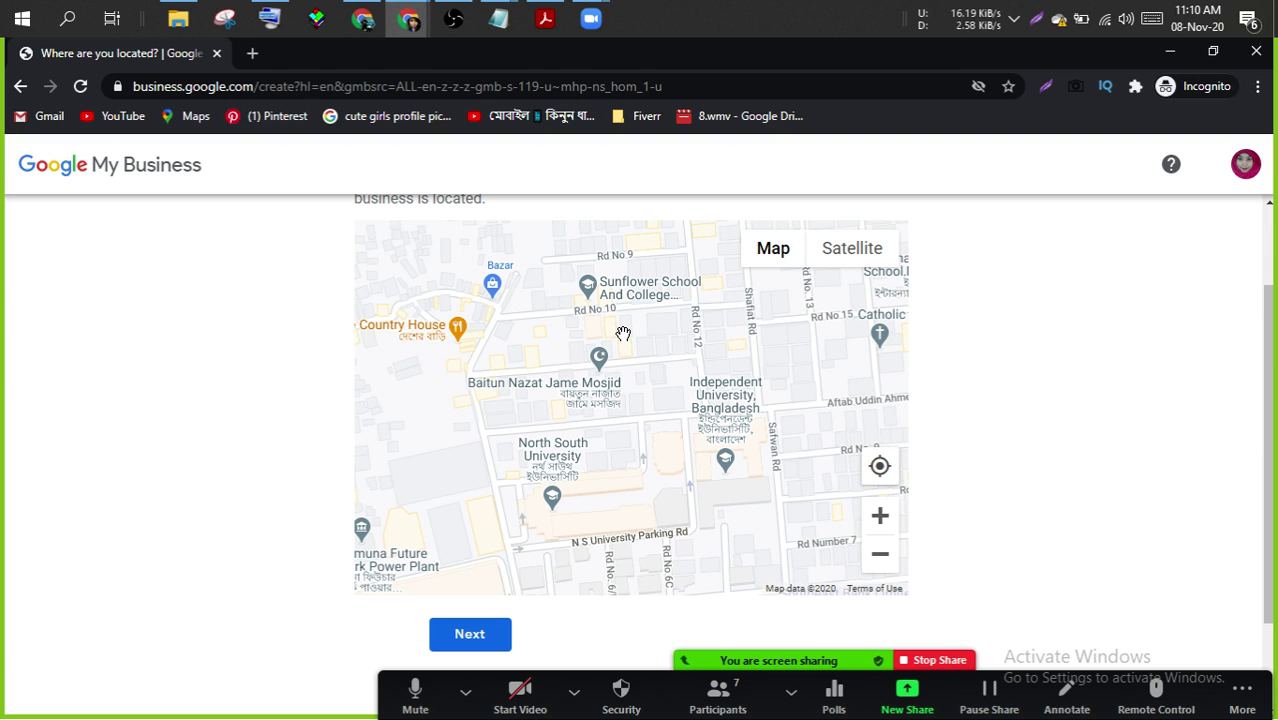
pyautogui.scroll(1, 623, 333)
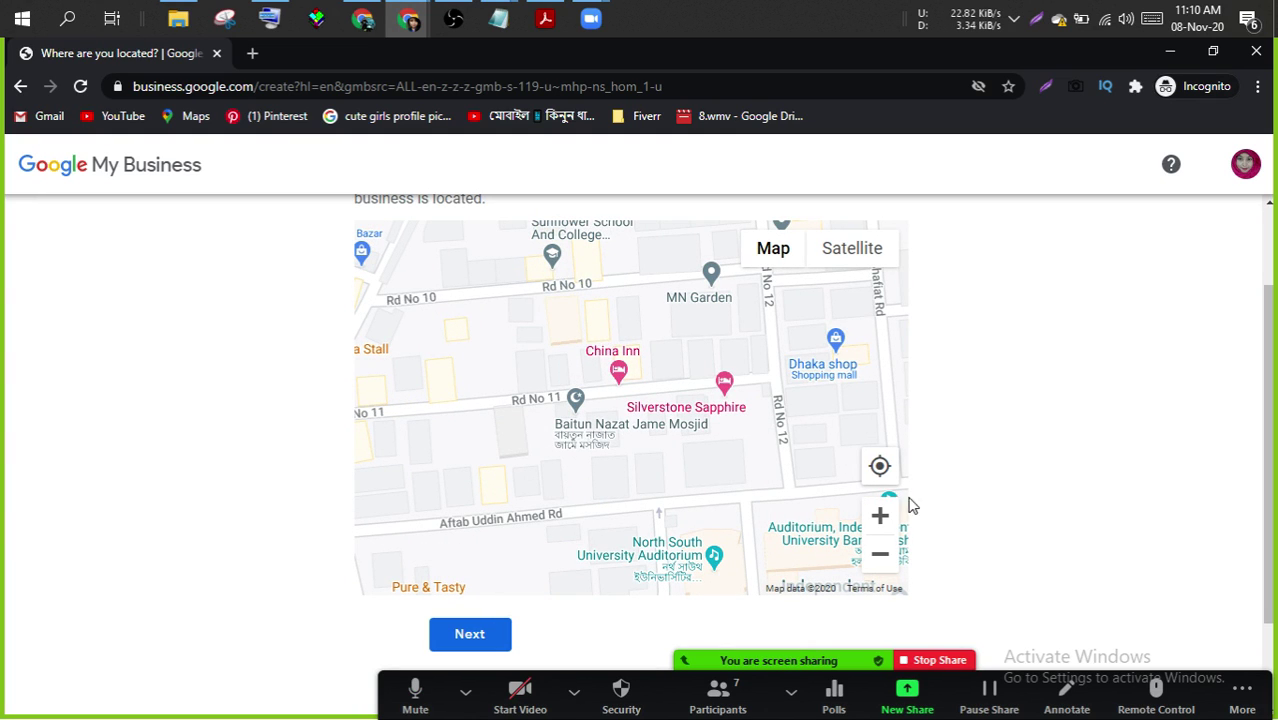
pyautogui.click(877, 557)
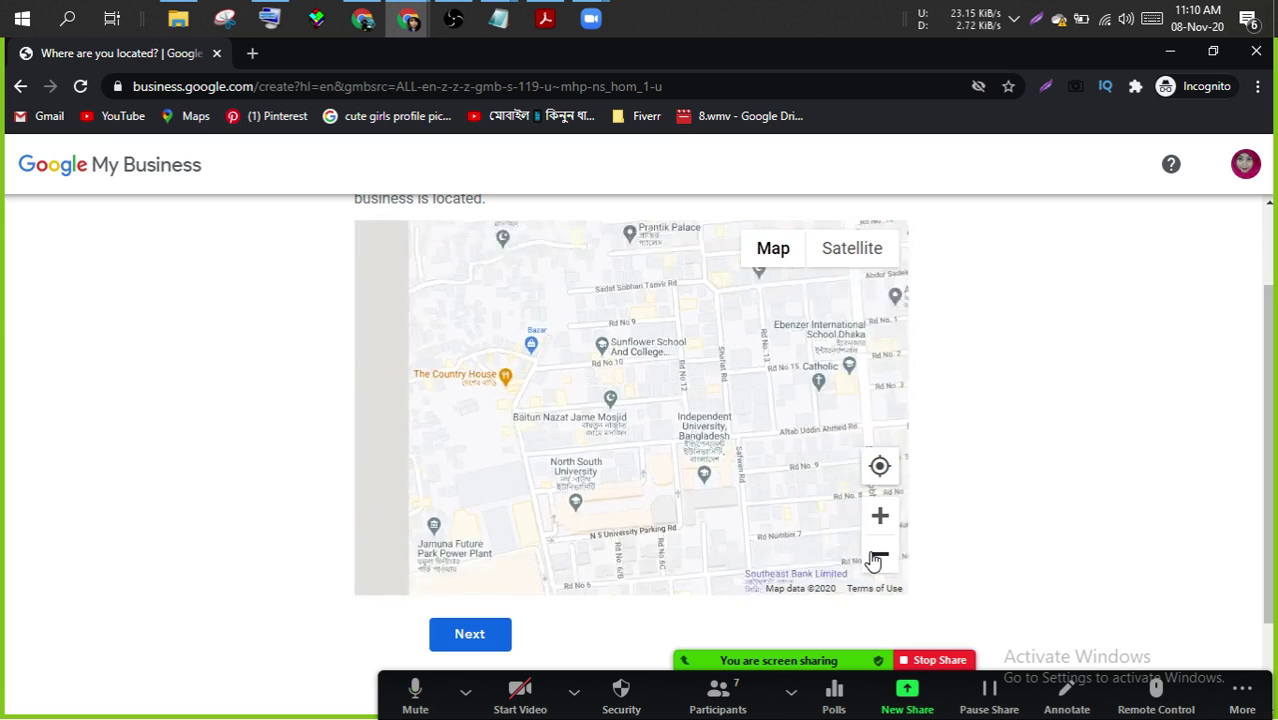
# - Zoom out to all of Dhaka, drag the pin above Daripara, and confirm the location
pyautogui.click(877, 557)
pyautogui.click(877, 557)
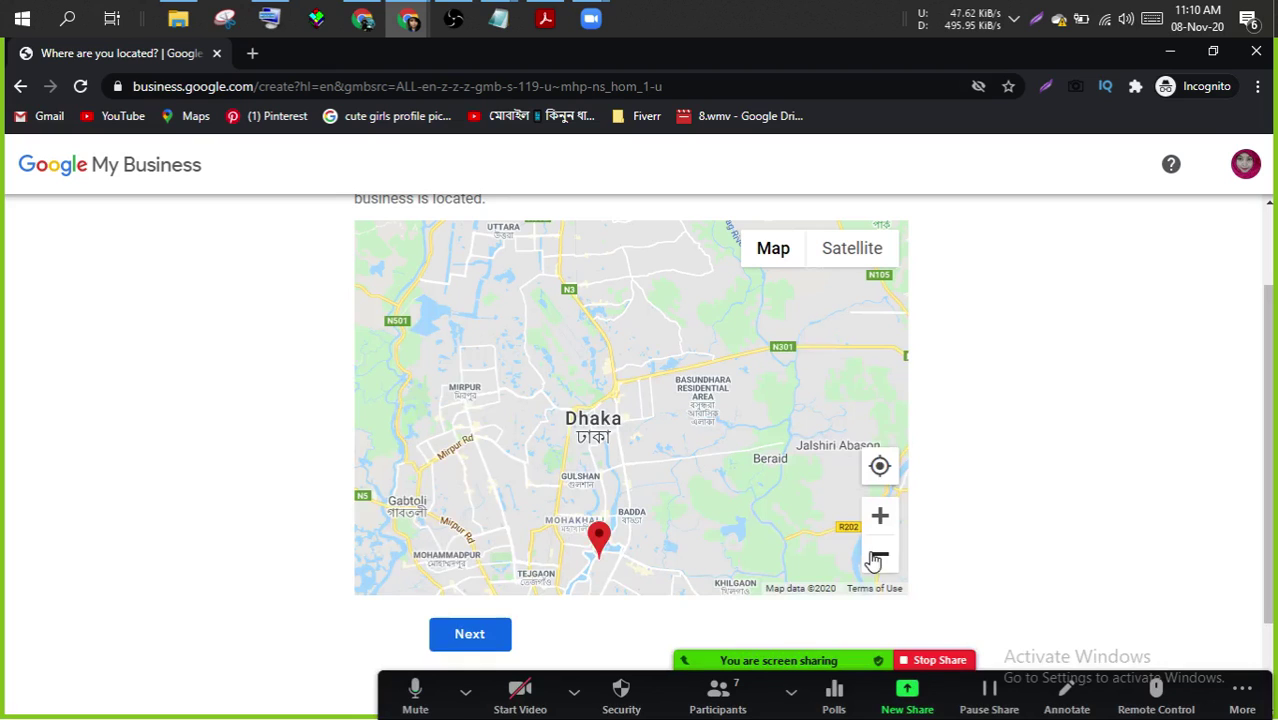
pyautogui.moveTo(598, 548); pyautogui.dragTo(838, 304)
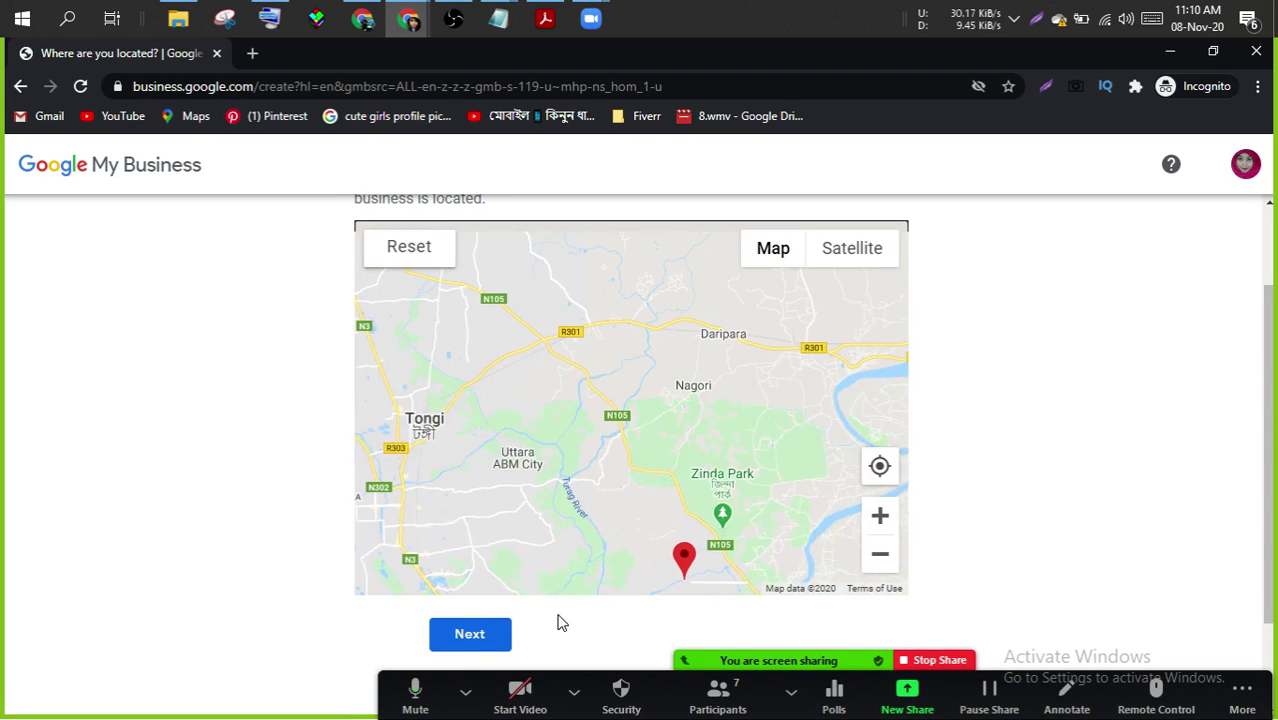
pyautogui.moveTo(681, 558); pyautogui.dragTo(851, 300)
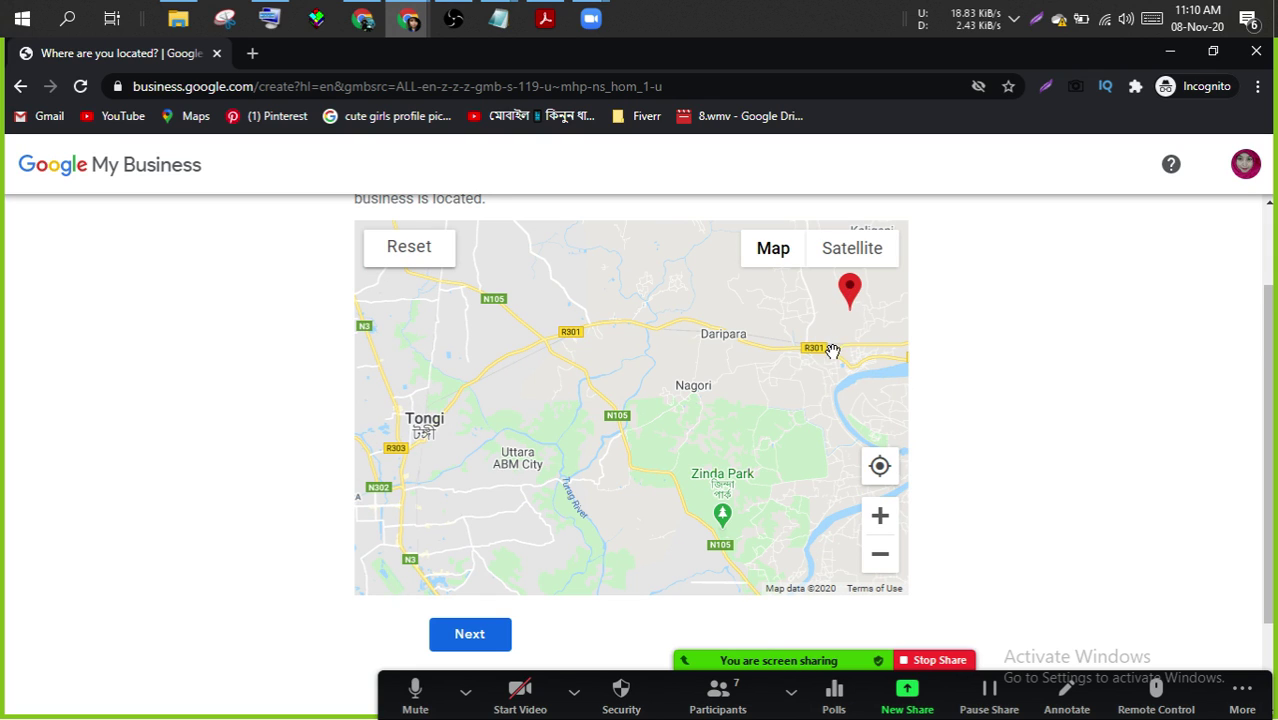
pyautogui.moveTo(552, 435); pyautogui.dragTo(240, 385)
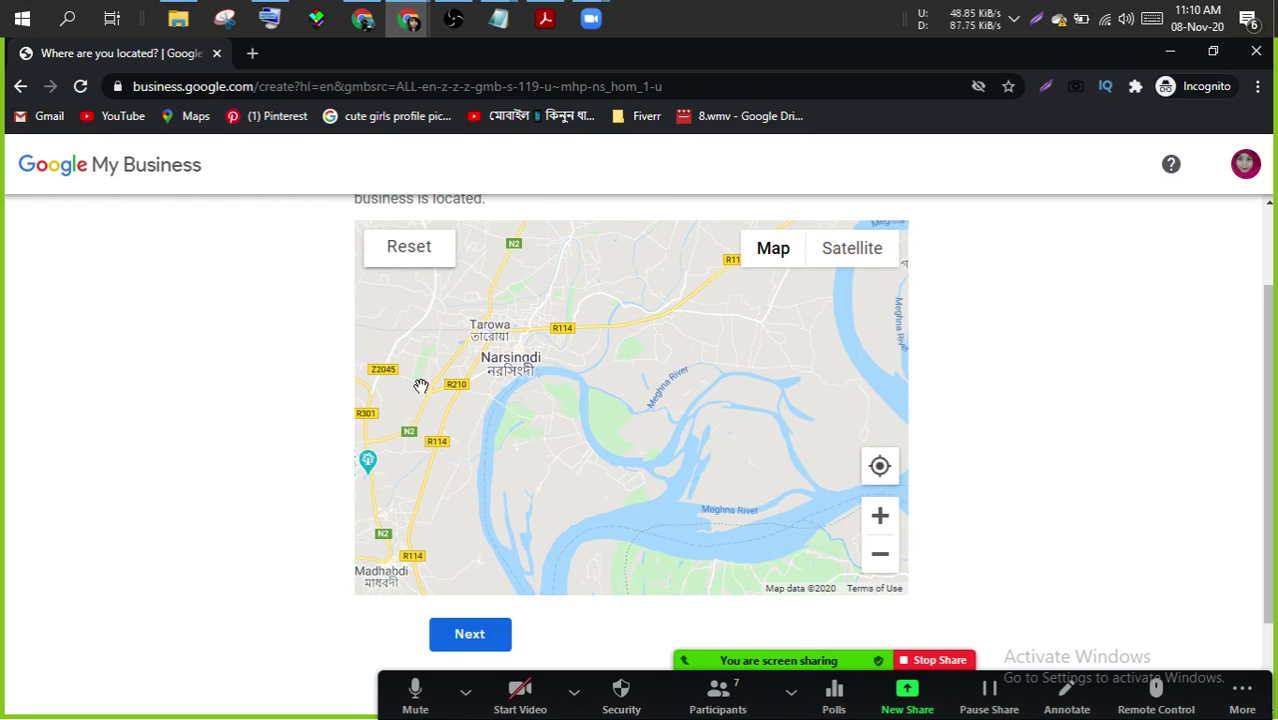
pyautogui.moveTo(428, 385); pyautogui.dragTo(973, 439)
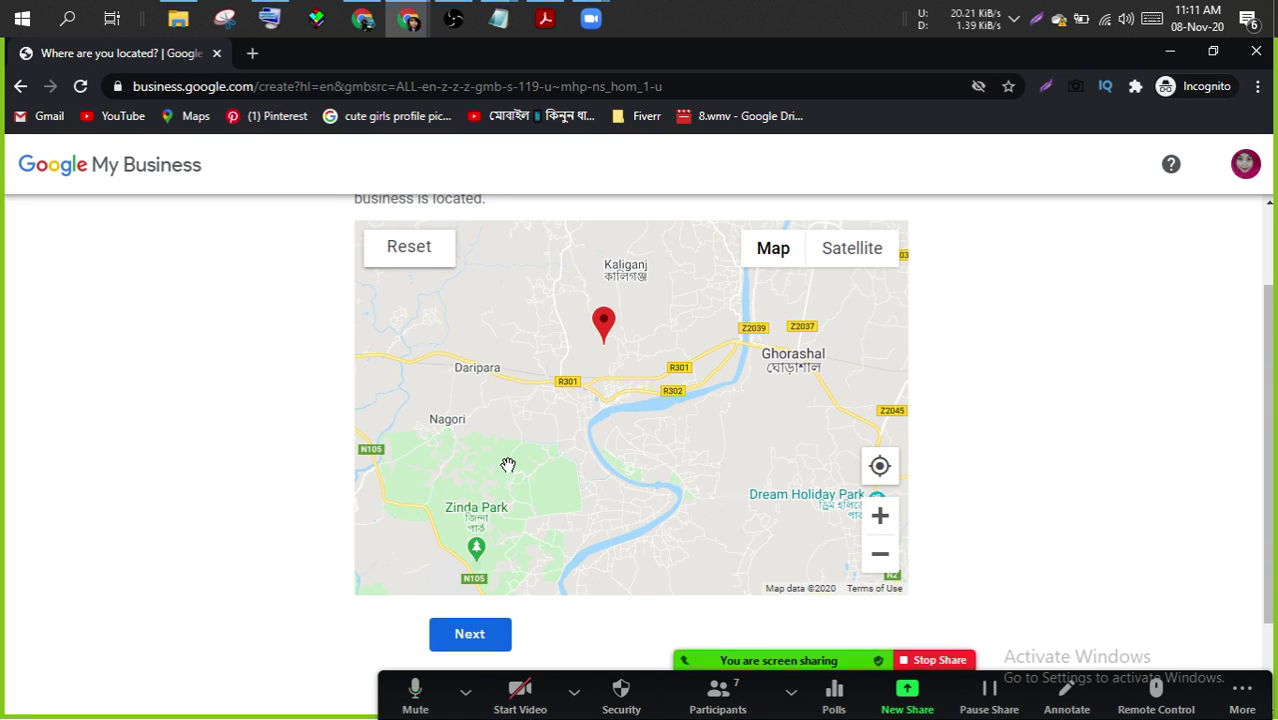
pyautogui.click(463, 648)
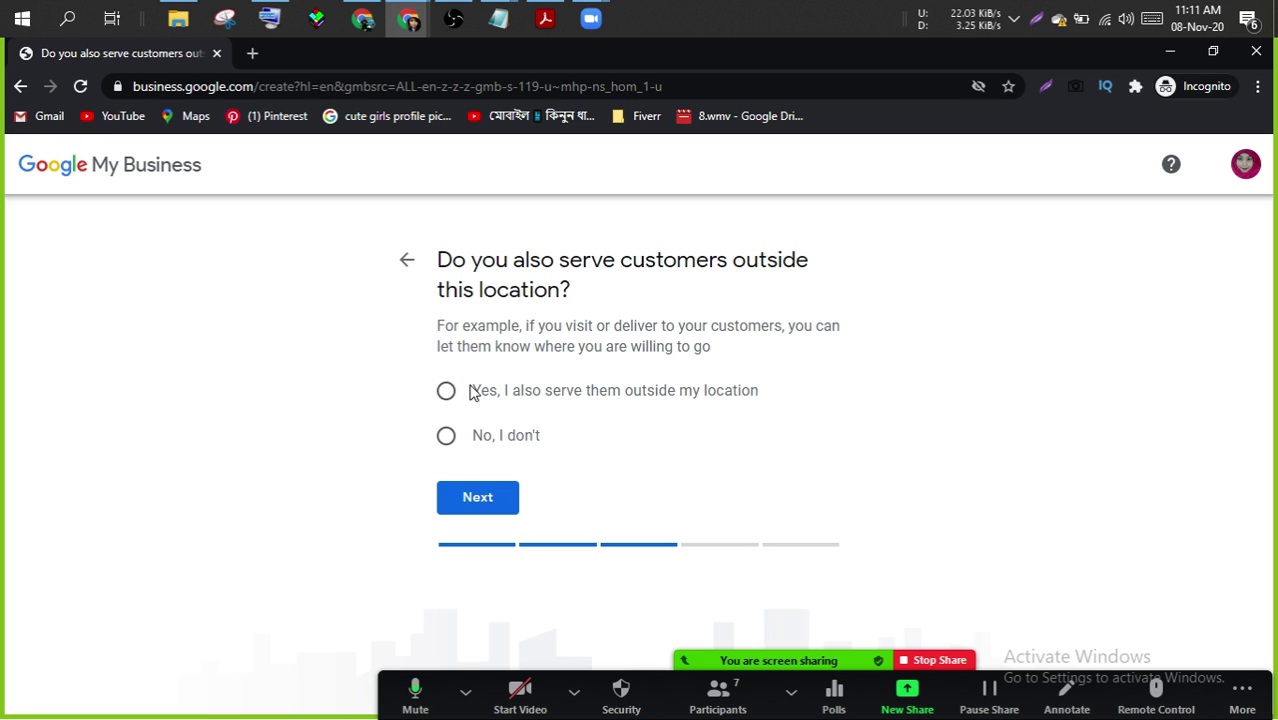
# - Keep 'Yes, I also serve them outside my location' and skip adding service areas
pyautogui.click(465, 507)
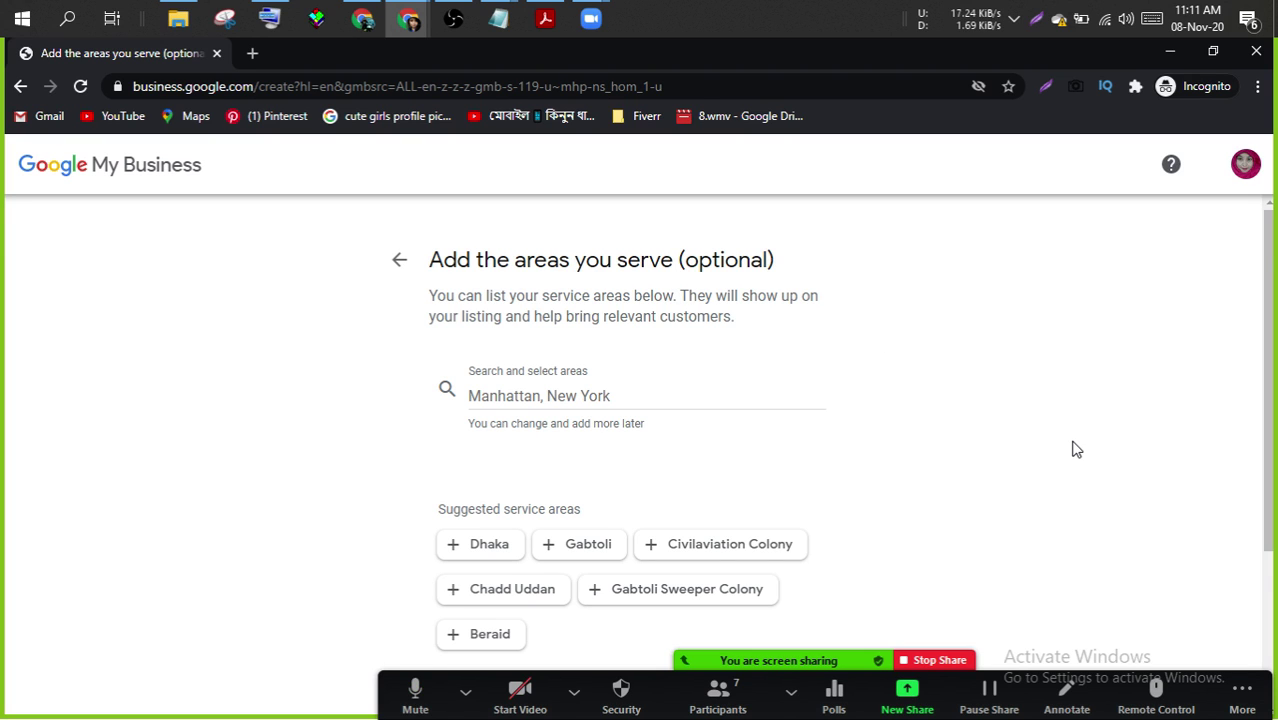
pyautogui.scroll(-1, 1075, 449)
pyautogui.scroll(1, 1075, 449)
pyautogui.scroll(-1, 1075, 449)
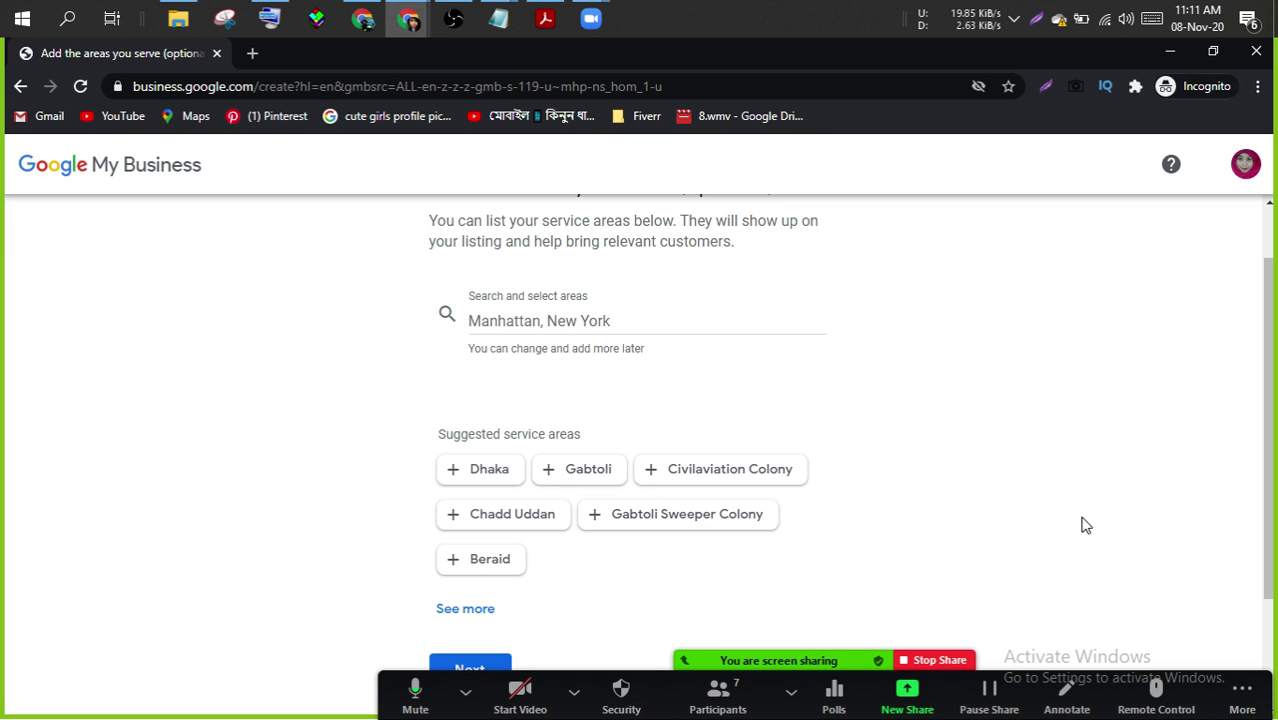
pyautogui.scroll(-1, 1085, 525)
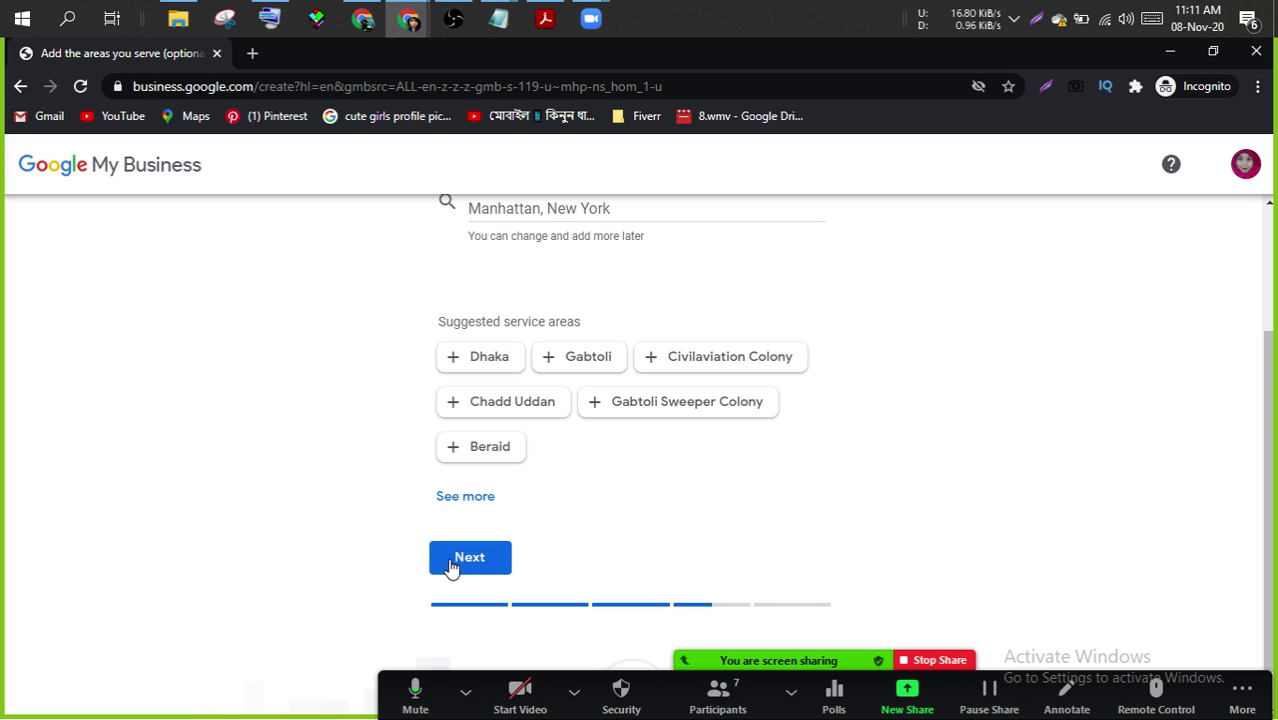
pyautogui.click(450, 560)
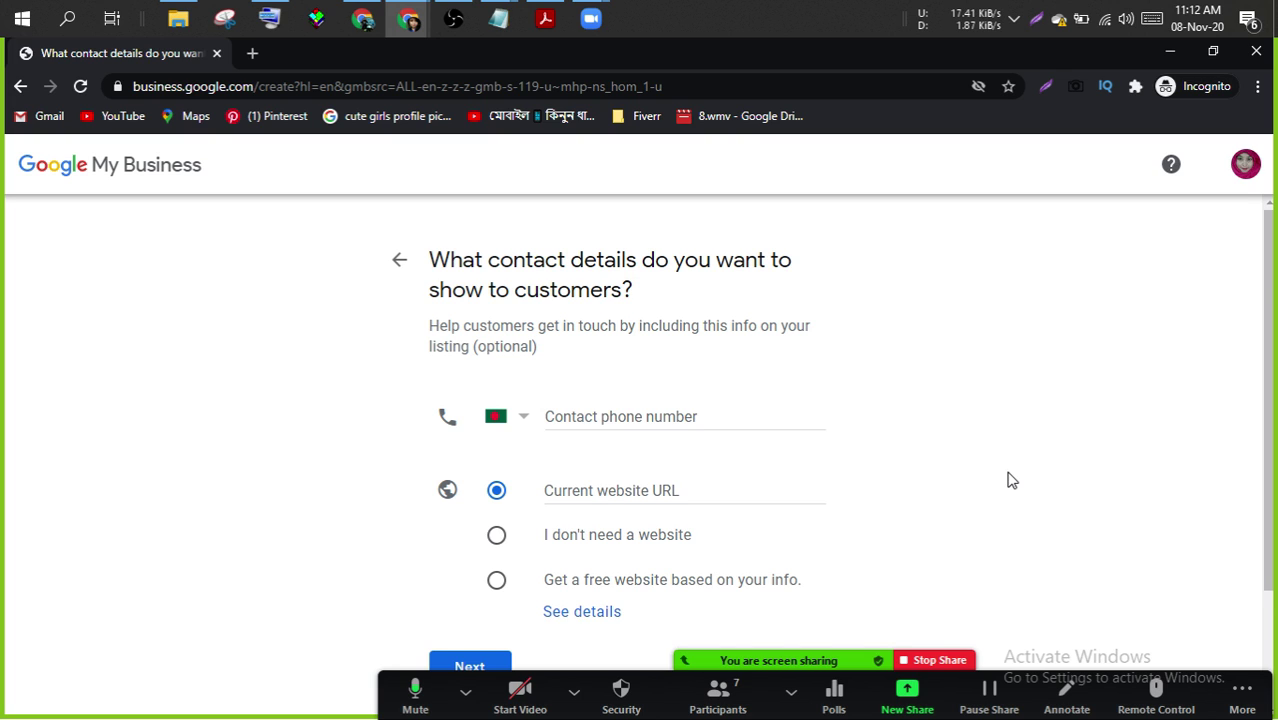
pyautogui.scroll(-1, 1008, 480)
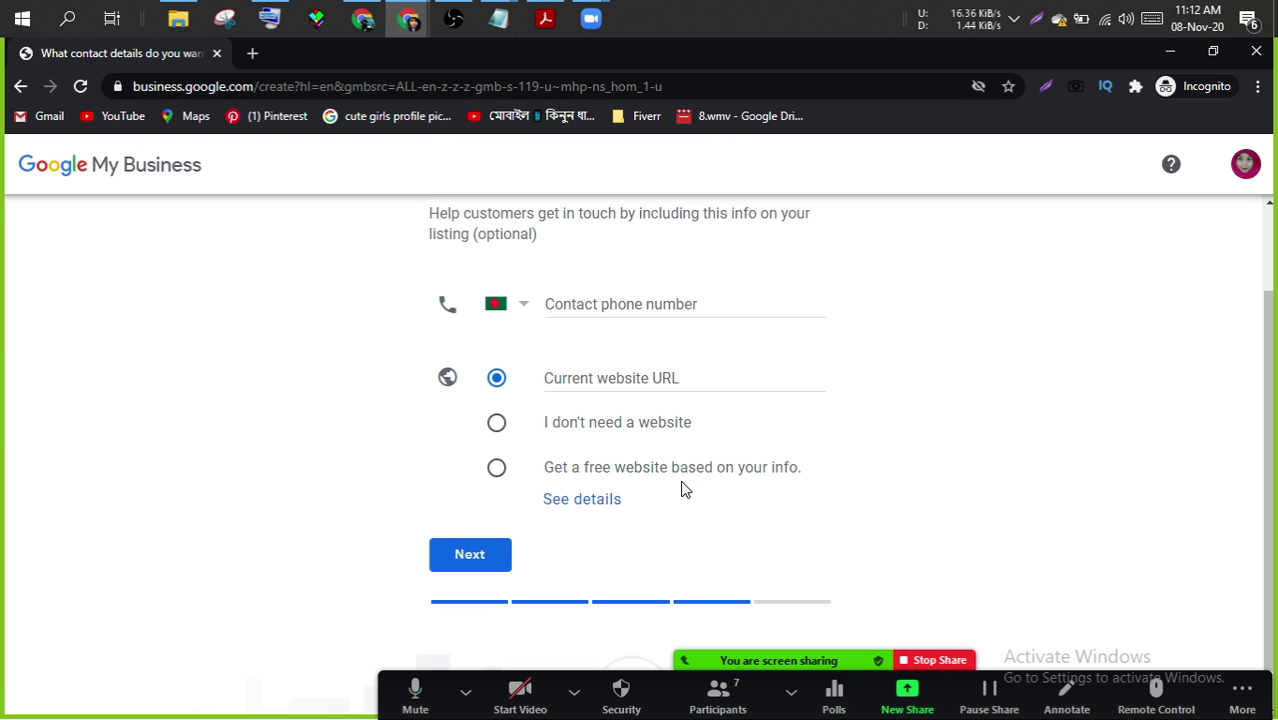
pyautogui.click(639, 303)
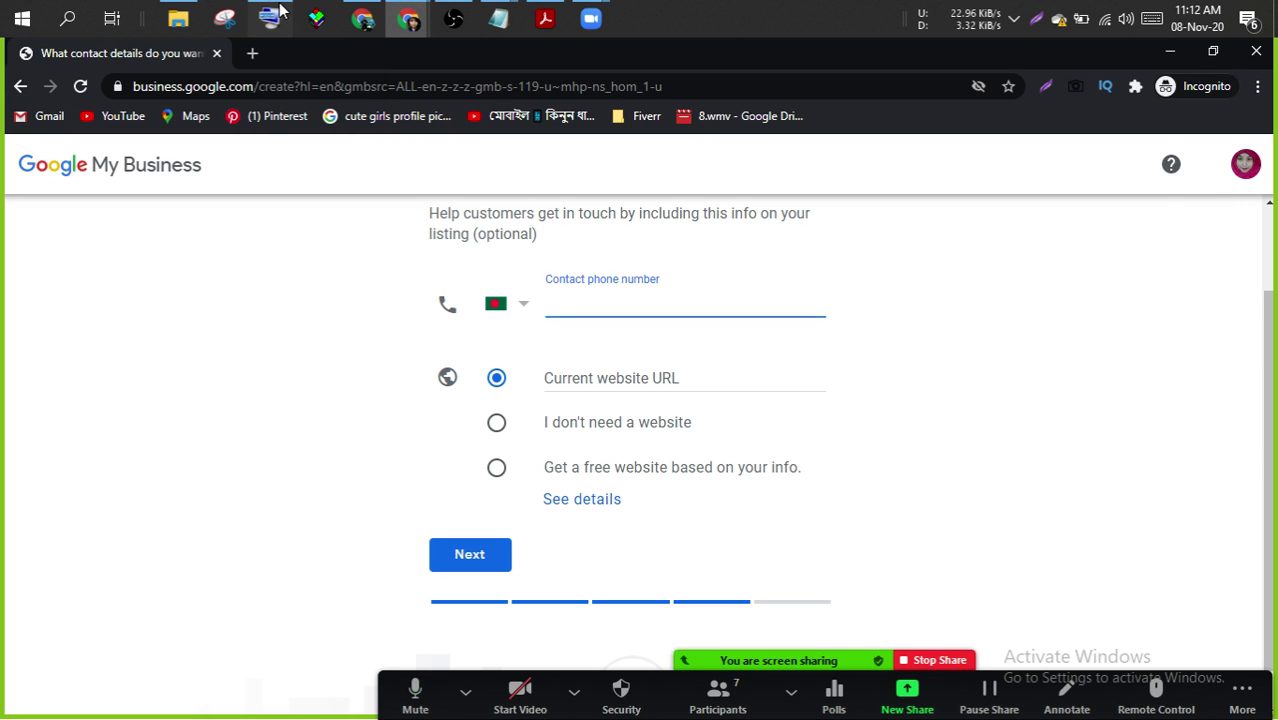
pyautogui.click(280, 10)
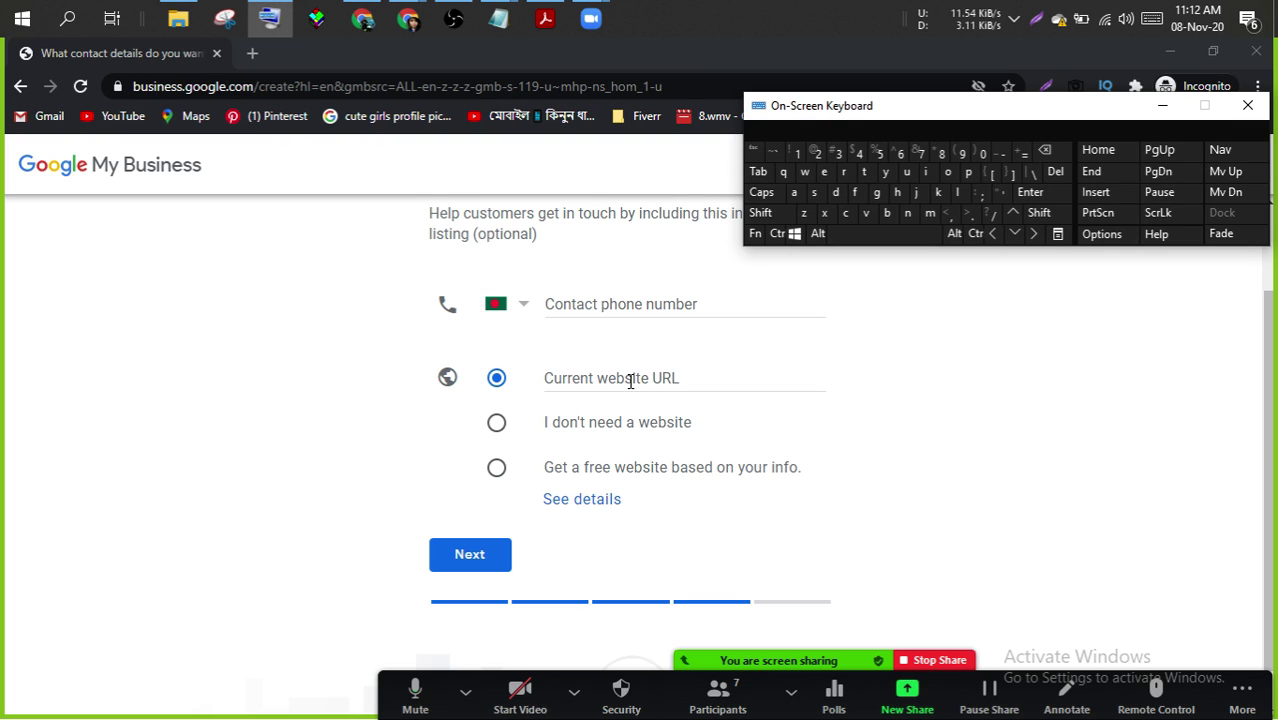
pyautogui.click(630, 380)
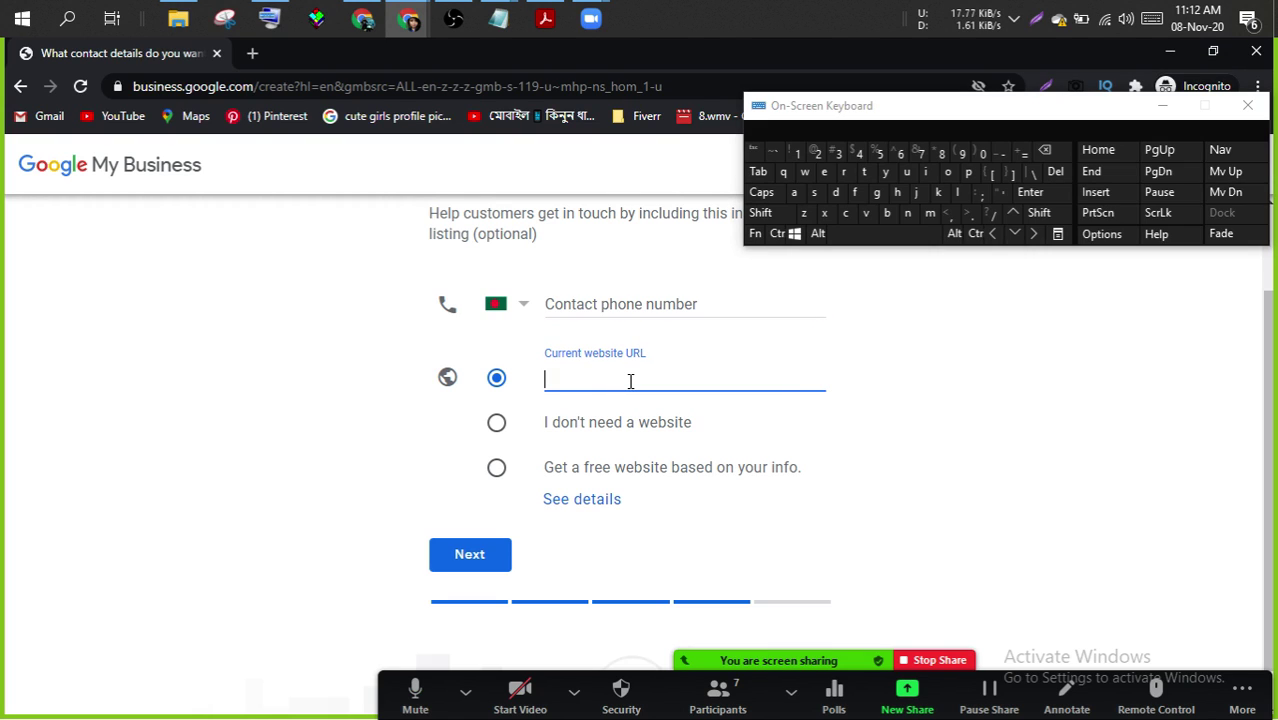
pyautogui.write('www.nogor')
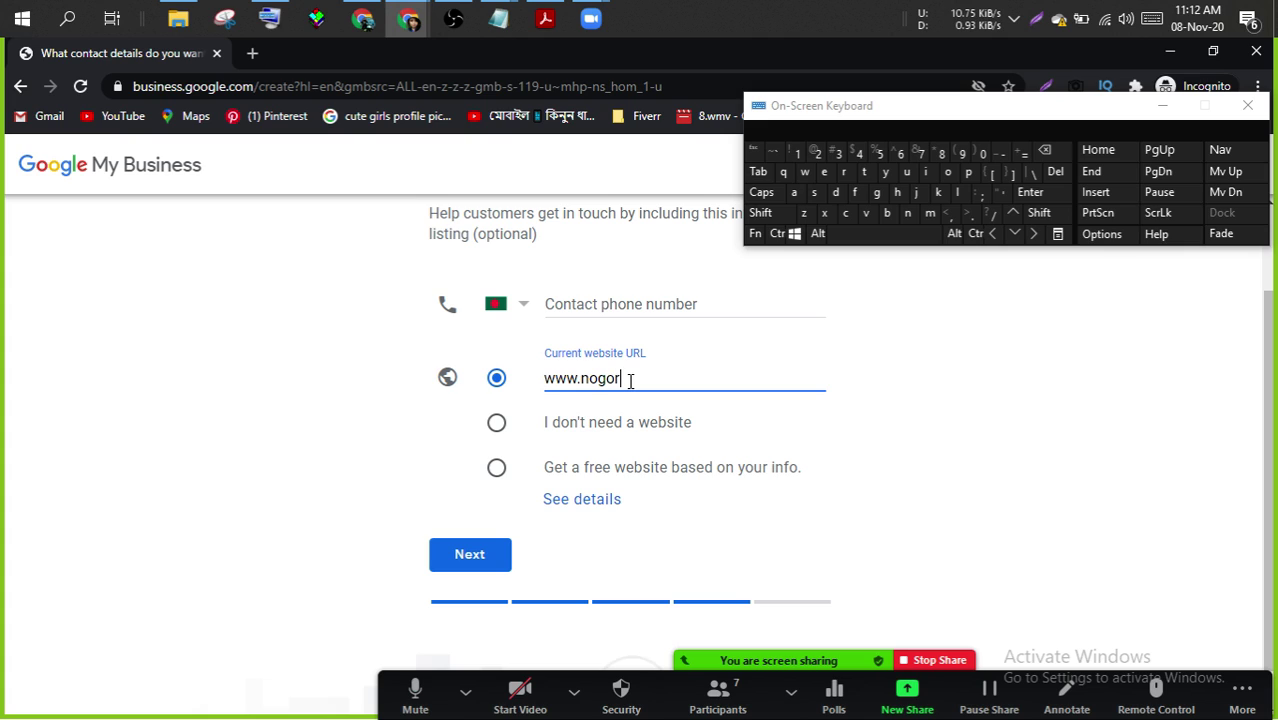
pyautogui.write('shop.com')
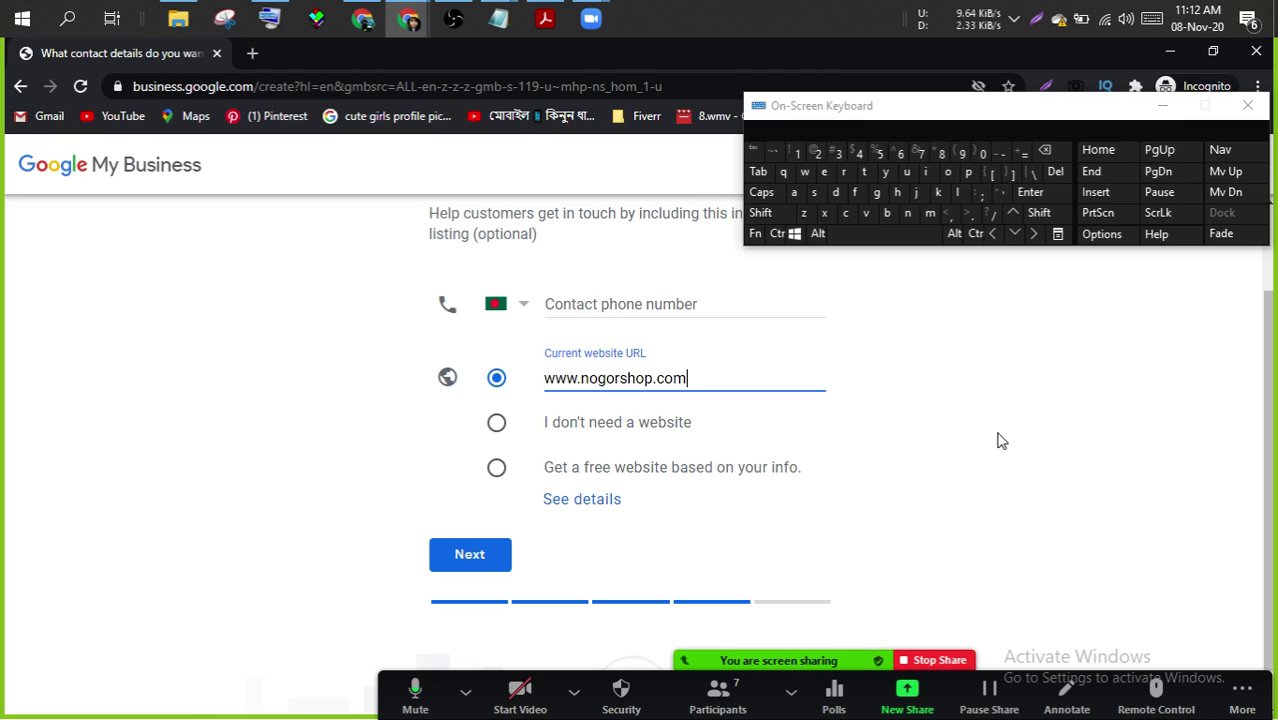
pyautogui.click(998, 437)
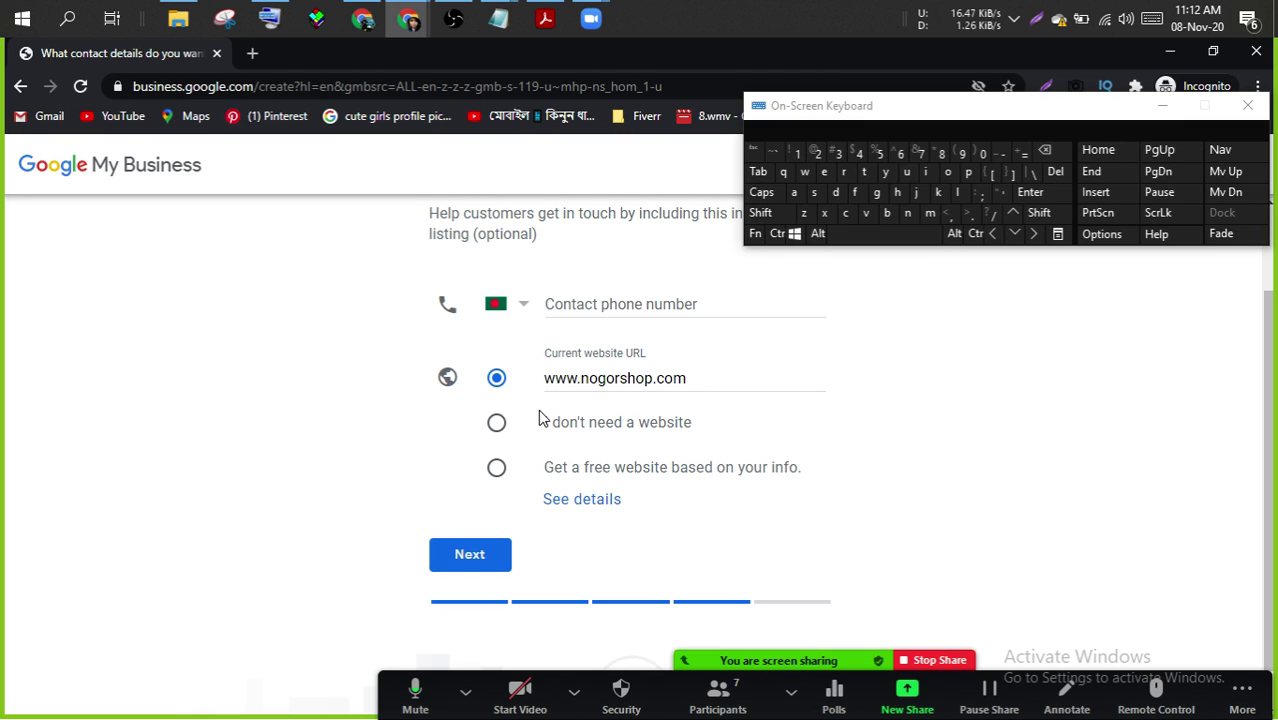
pyautogui.click(455, 565)
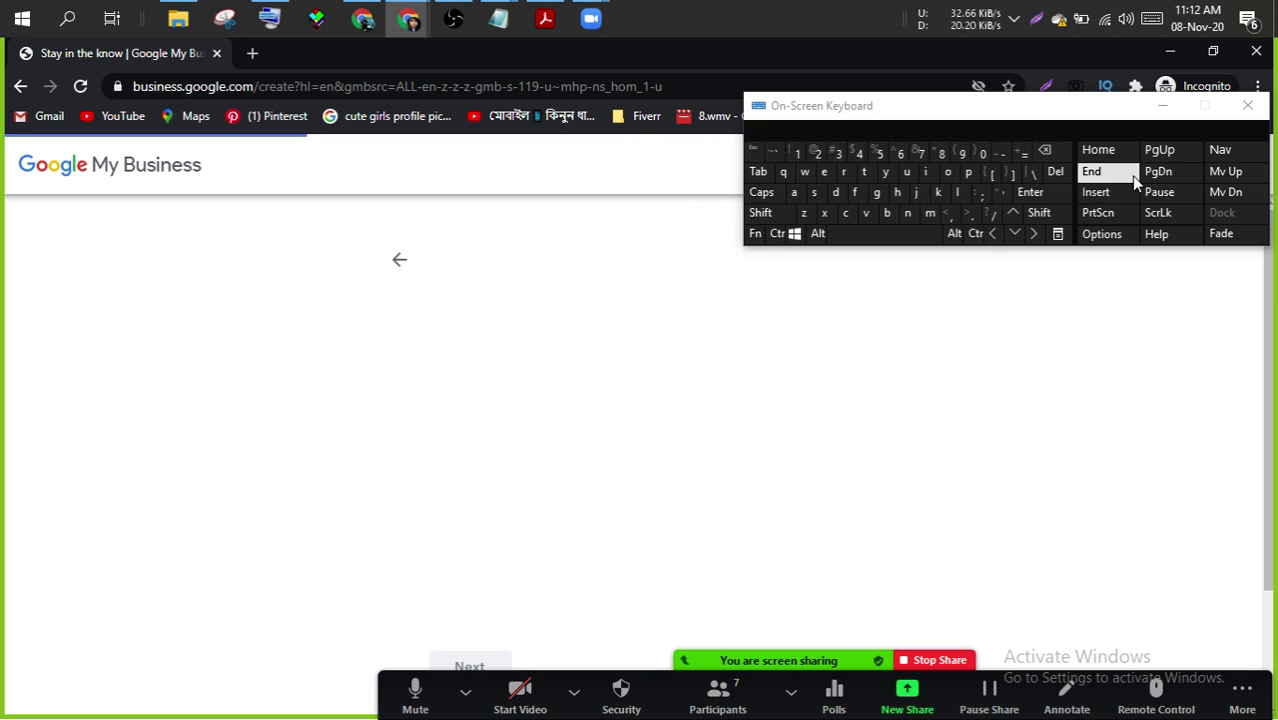
# - Hide the on-screen keyboard, answer Yes to receiving updates and recommendations, and continue
pyautogui.click(1162, 106)
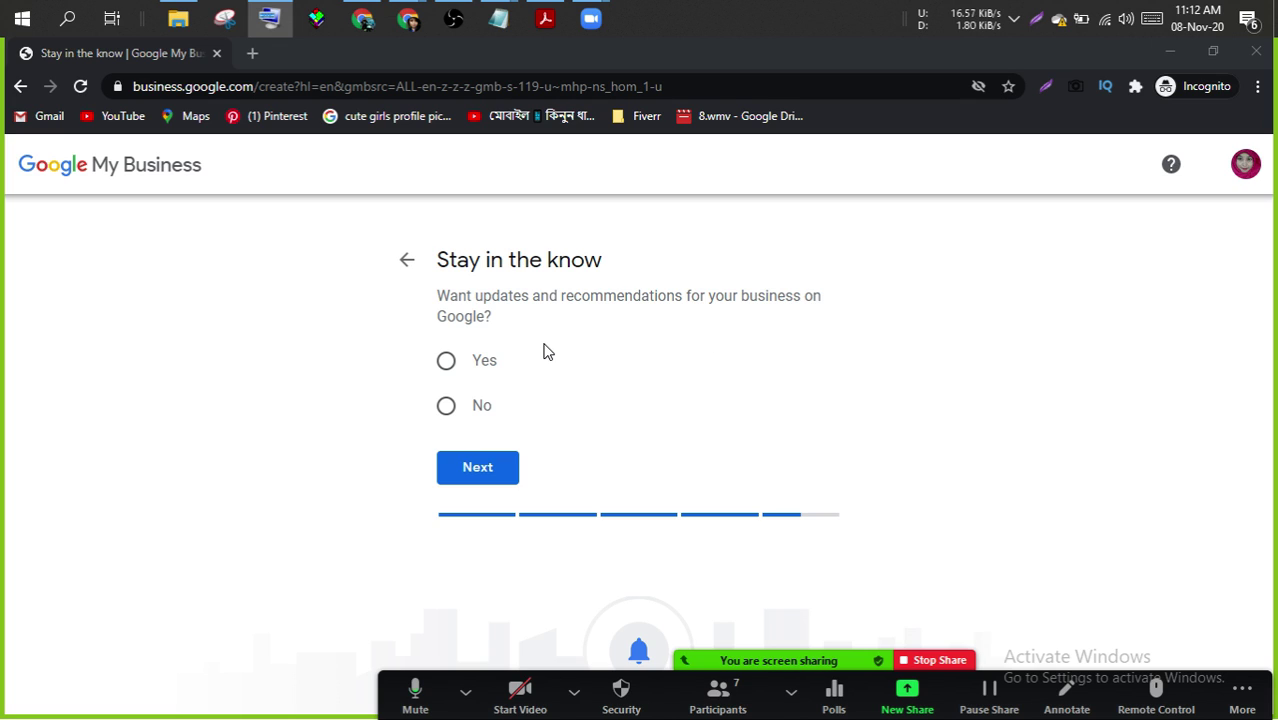
pyautogui.click(474, 362)
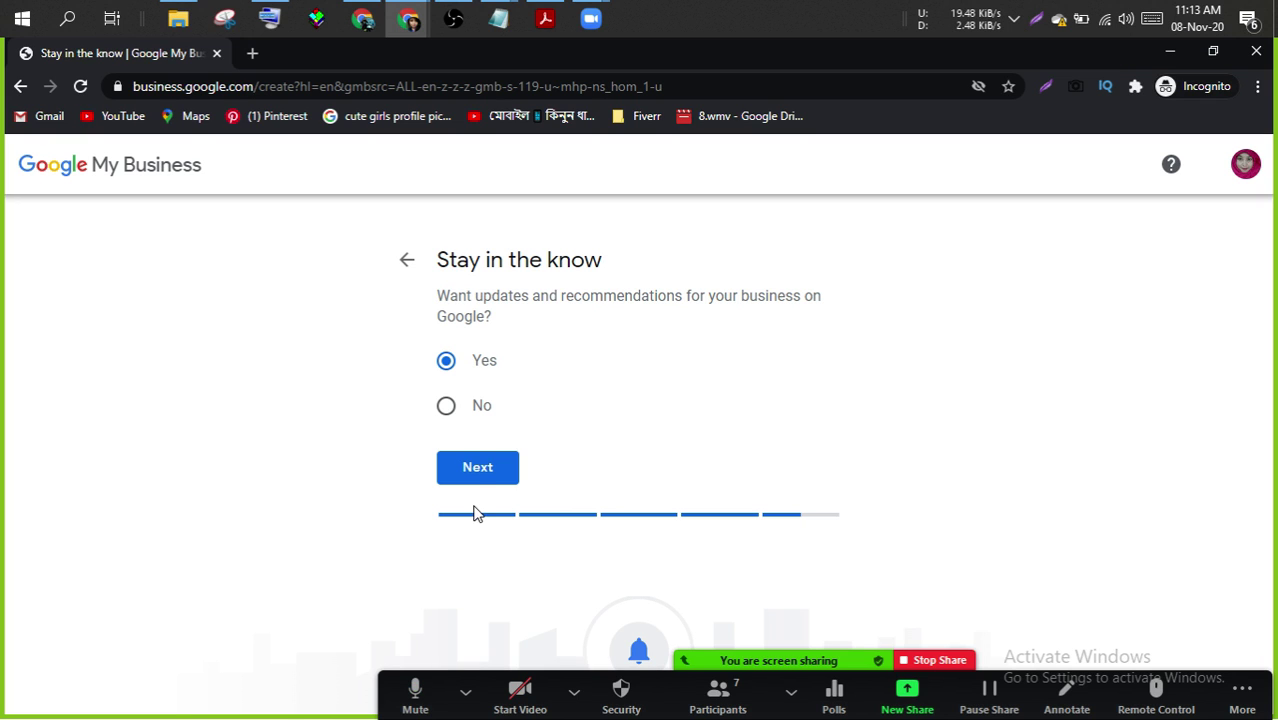
pyautogui.click(466, 472)
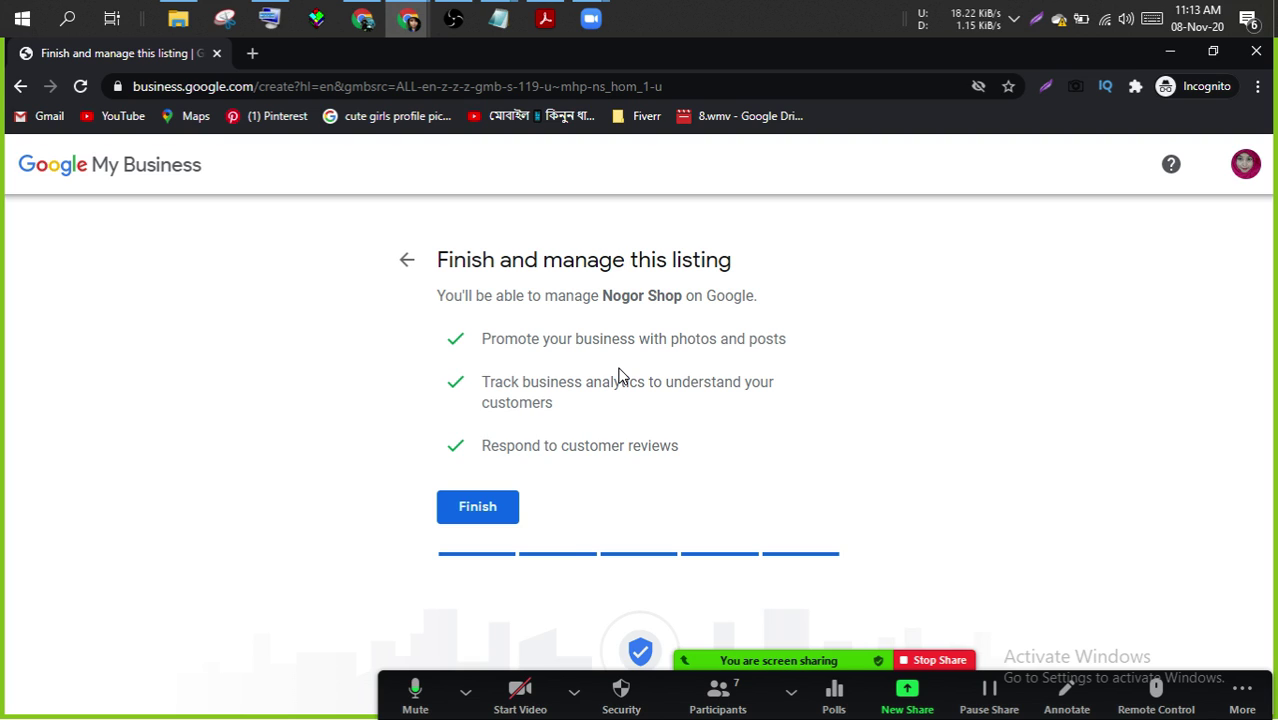
# - Finish the Nogor Shop listing setup to reach the postcard verification option
pyautogui.click(470, 518)
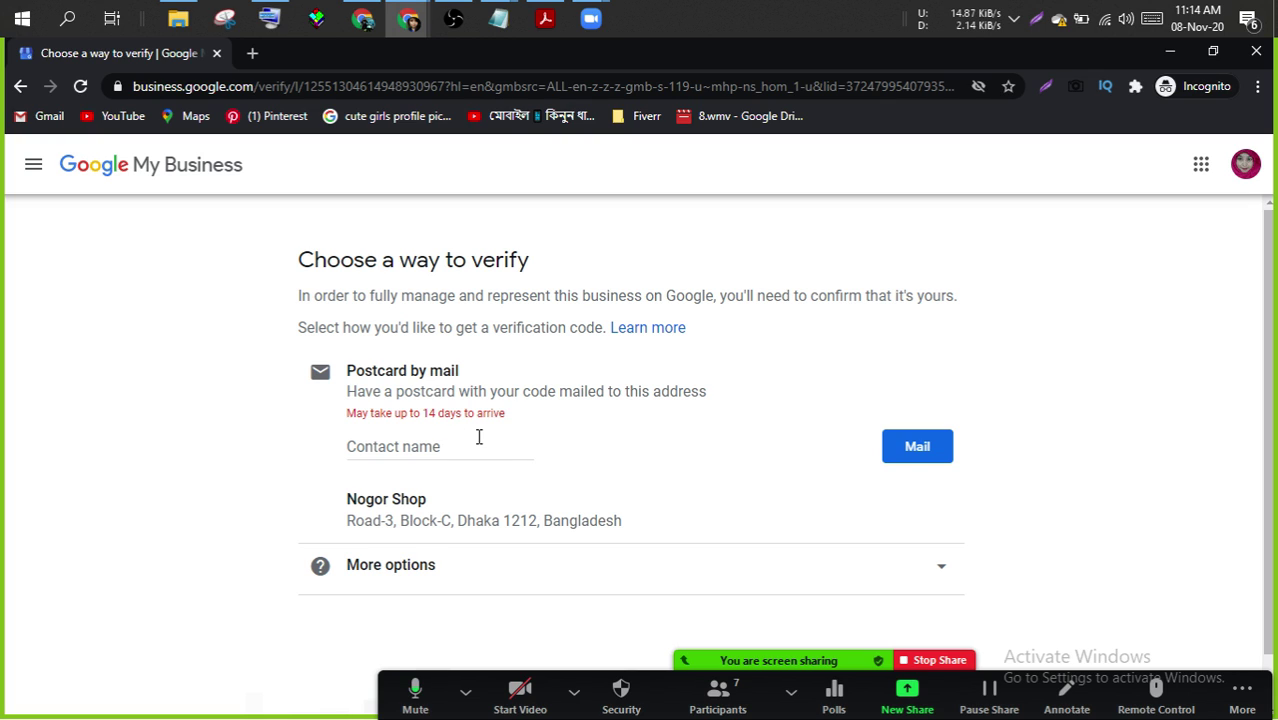
# - Enter 'Nogor Shop' as the postcard contact name and request the verification postcard by mail
pyautogui.click(411, 447)
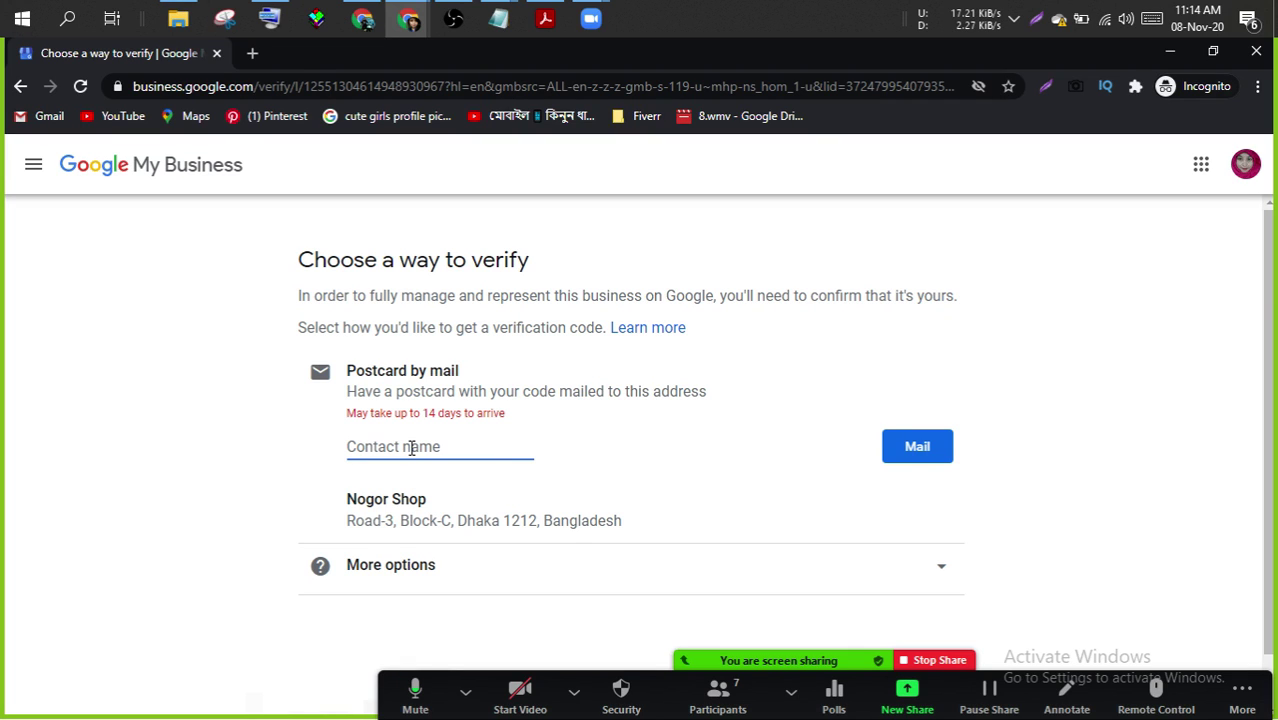
pyautogui.write('N')
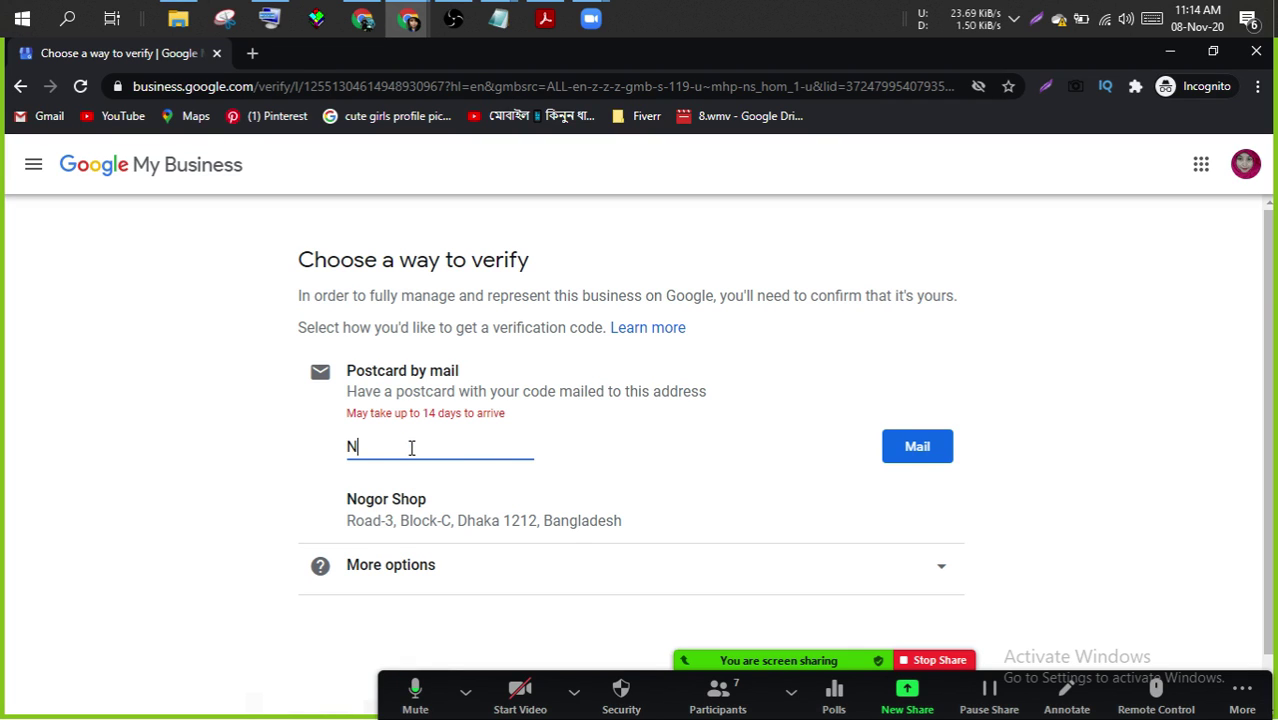
pyautogui.write('ogor Shop')
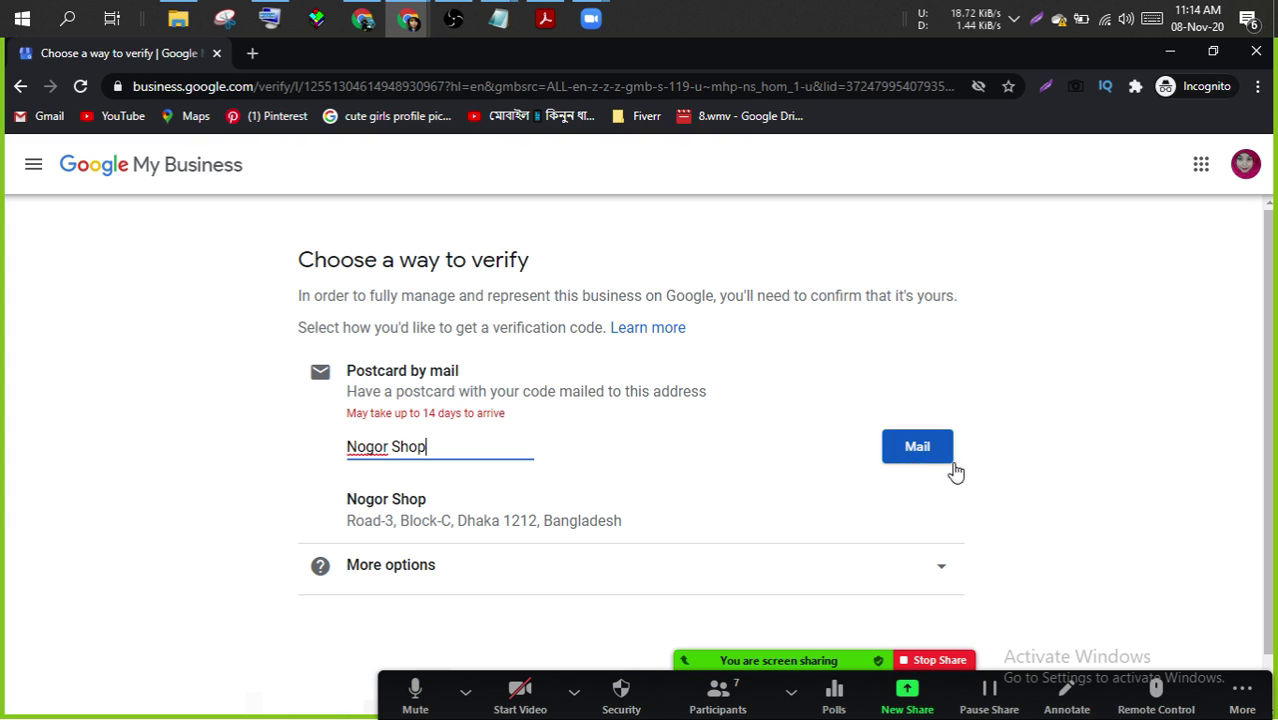
pyautogui.click(1109, 517)
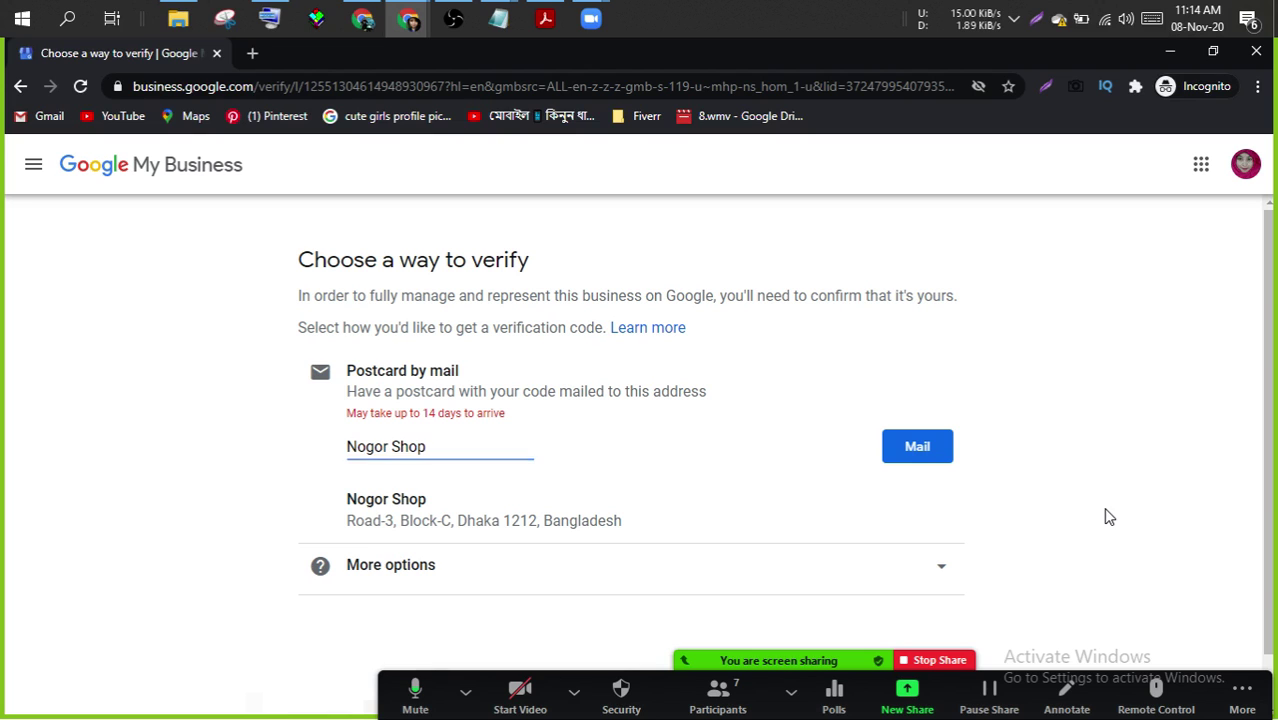
pyautogui.click(911, 450)
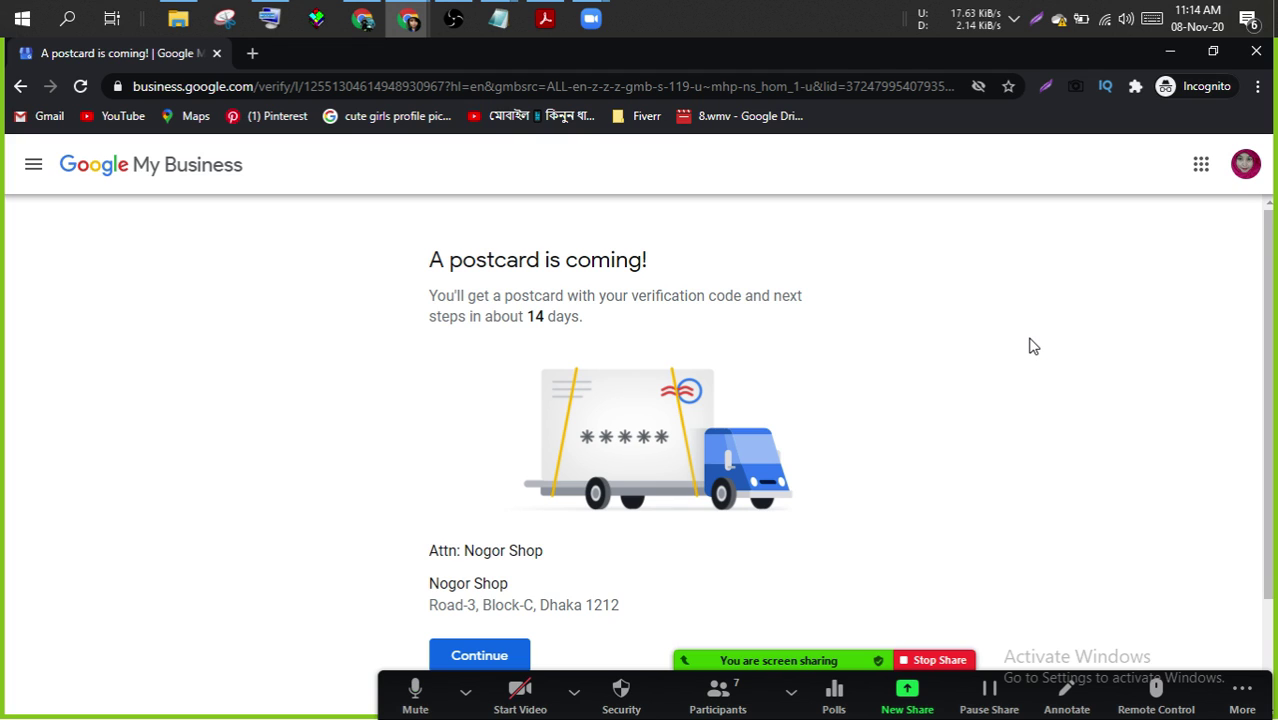
# - Continue past the 'A postcard is coming!' confirmation to the business hours page
pyautogui.scroll(-1, 1034, 346)
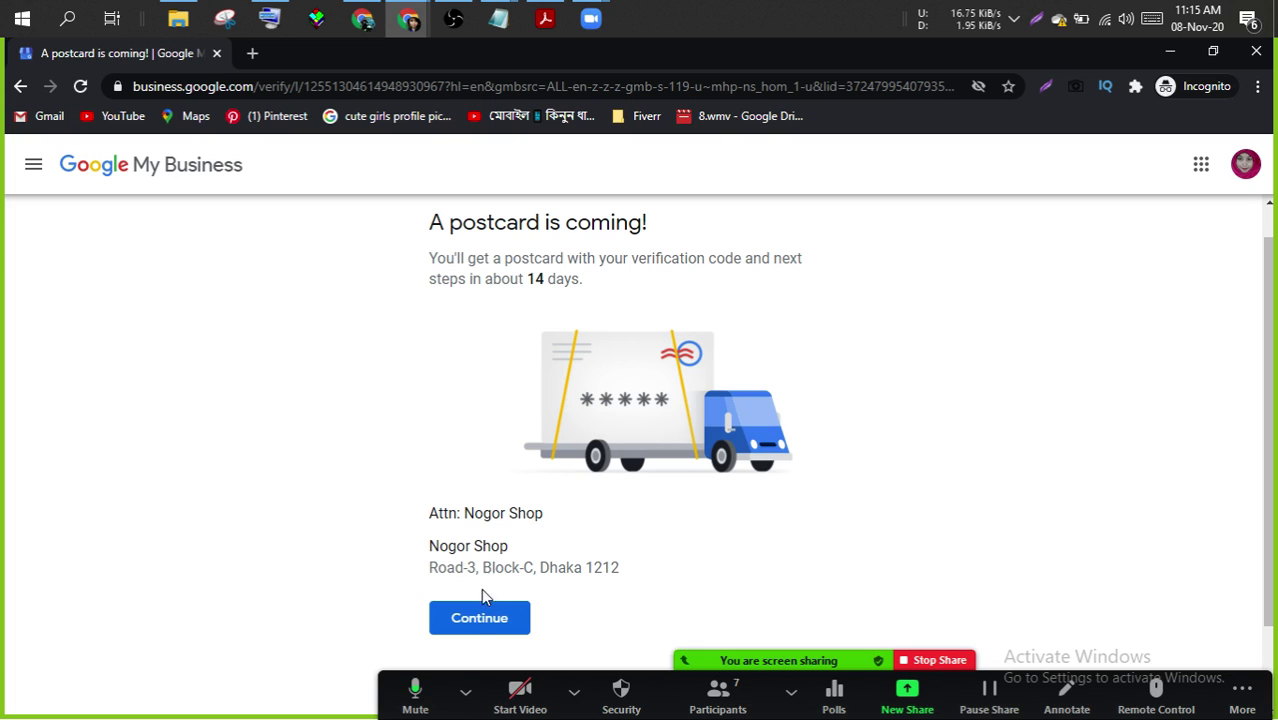
pyautogui.click(478, 620)
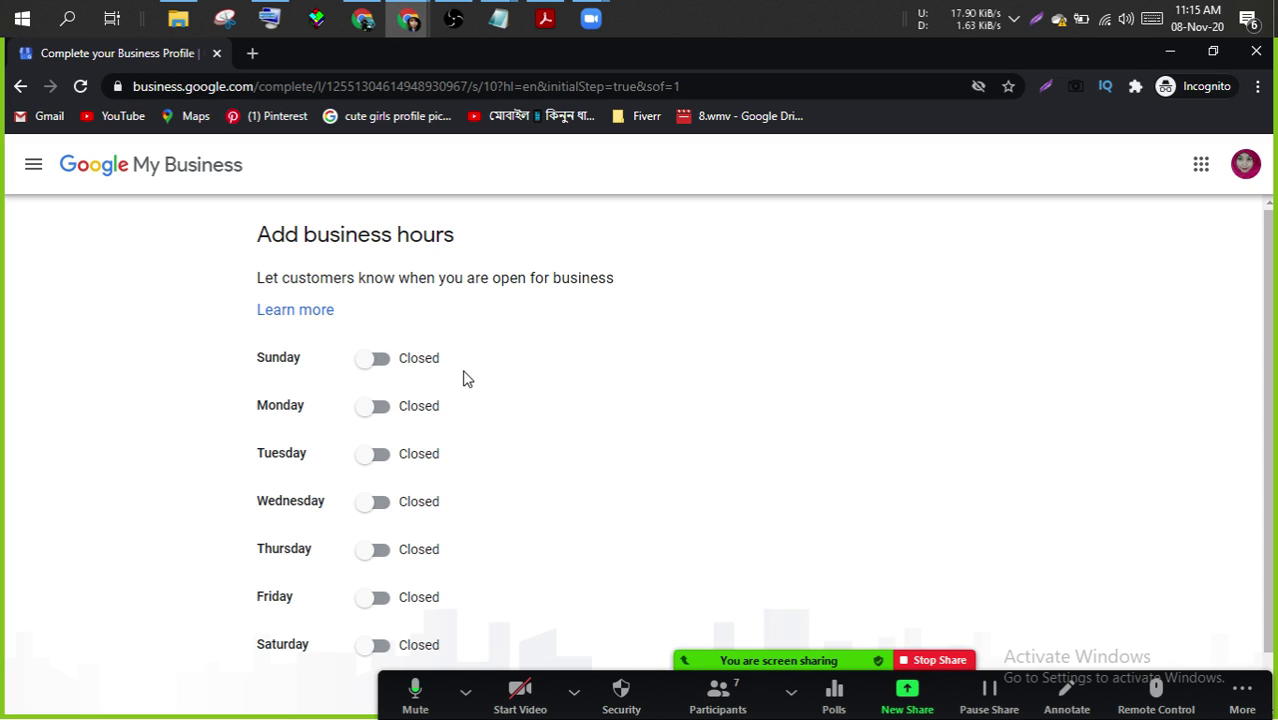
# - Mark the business as open on Sunday, Monday, Tuesday and Wednesday
pyautogui.click(384, 367)
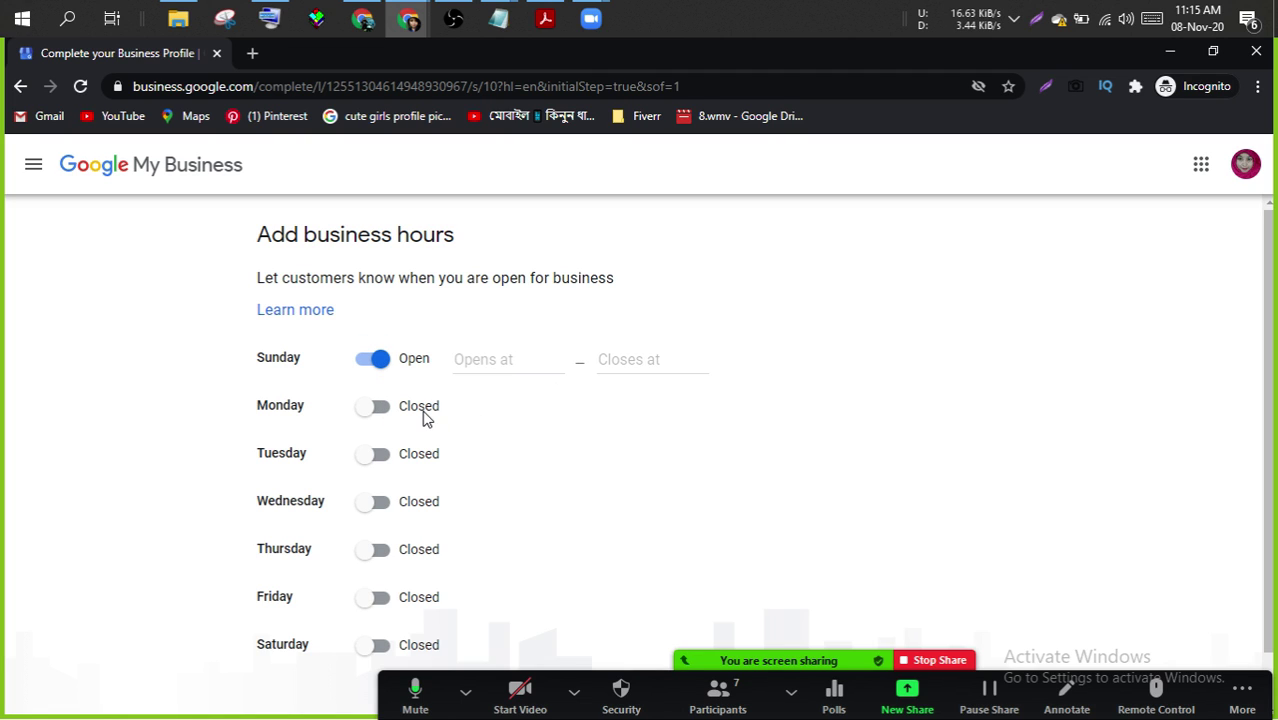
pyautogui.click(384, 420)
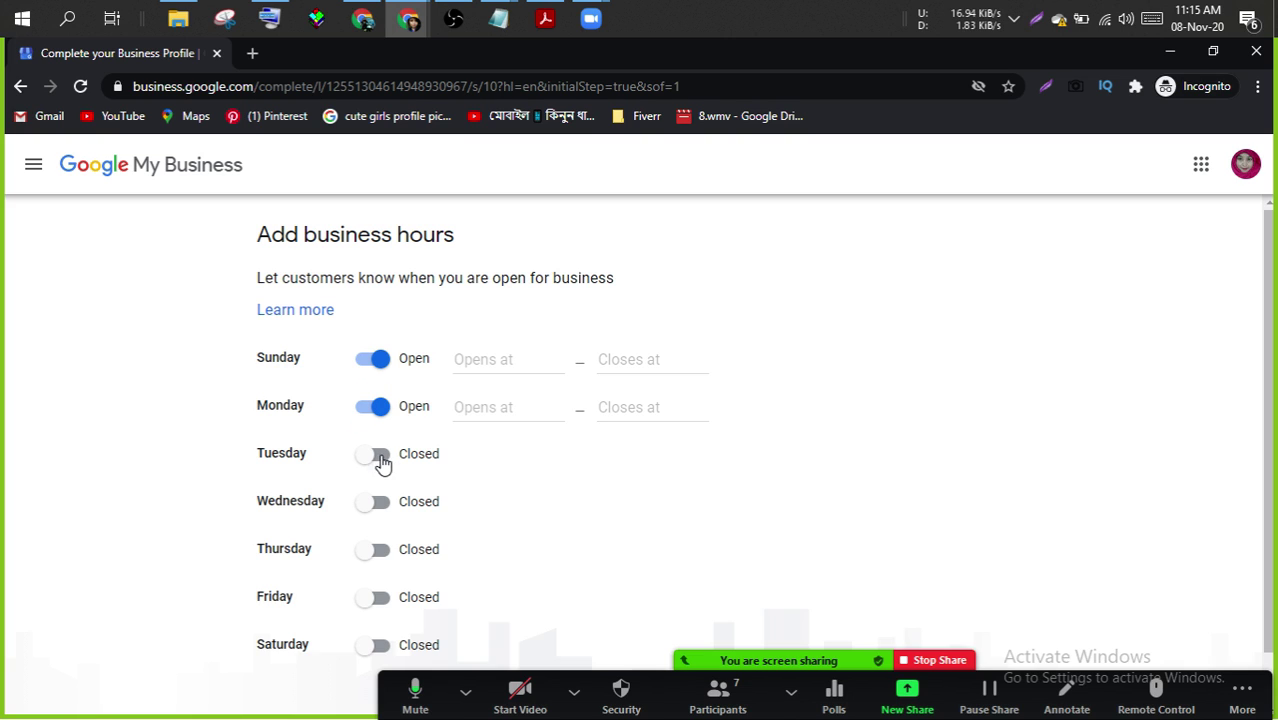
pyautogui.click(383, 465)
pyautogui.click(384, 508)
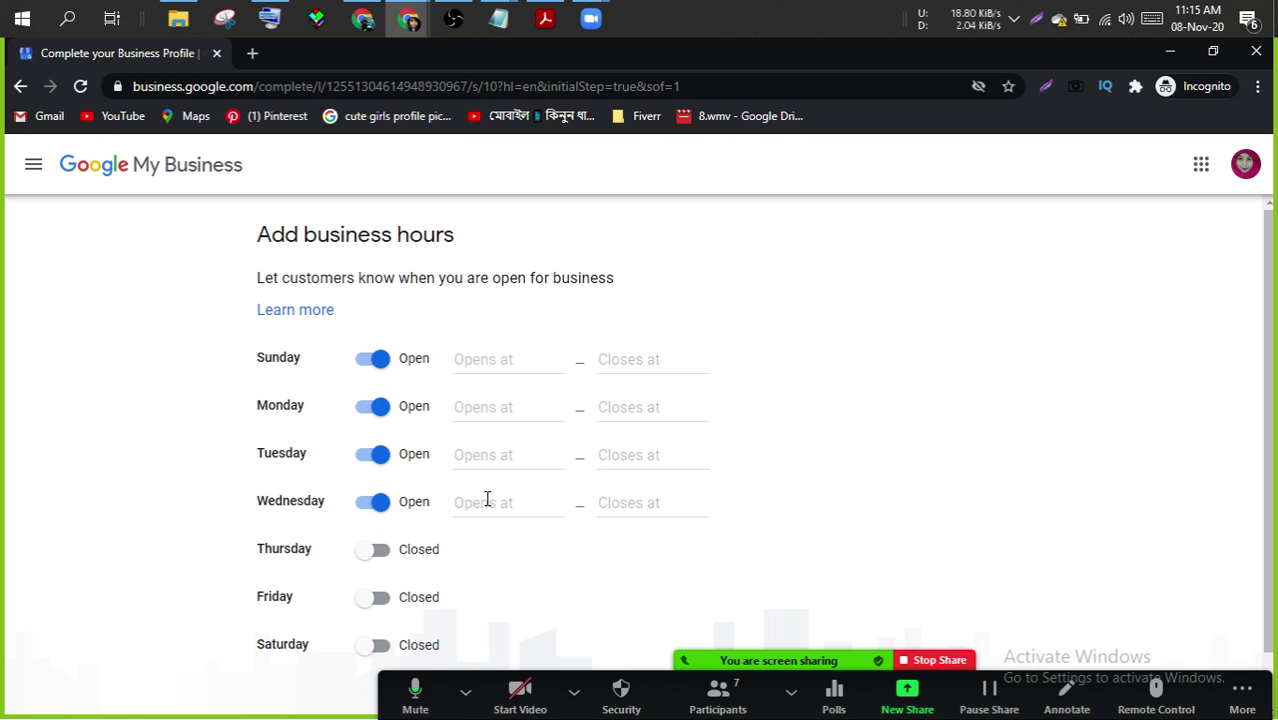
# - Set Sunday's hours to 10:00 AM–5:00 PM
pyautogui.click(510, 362)
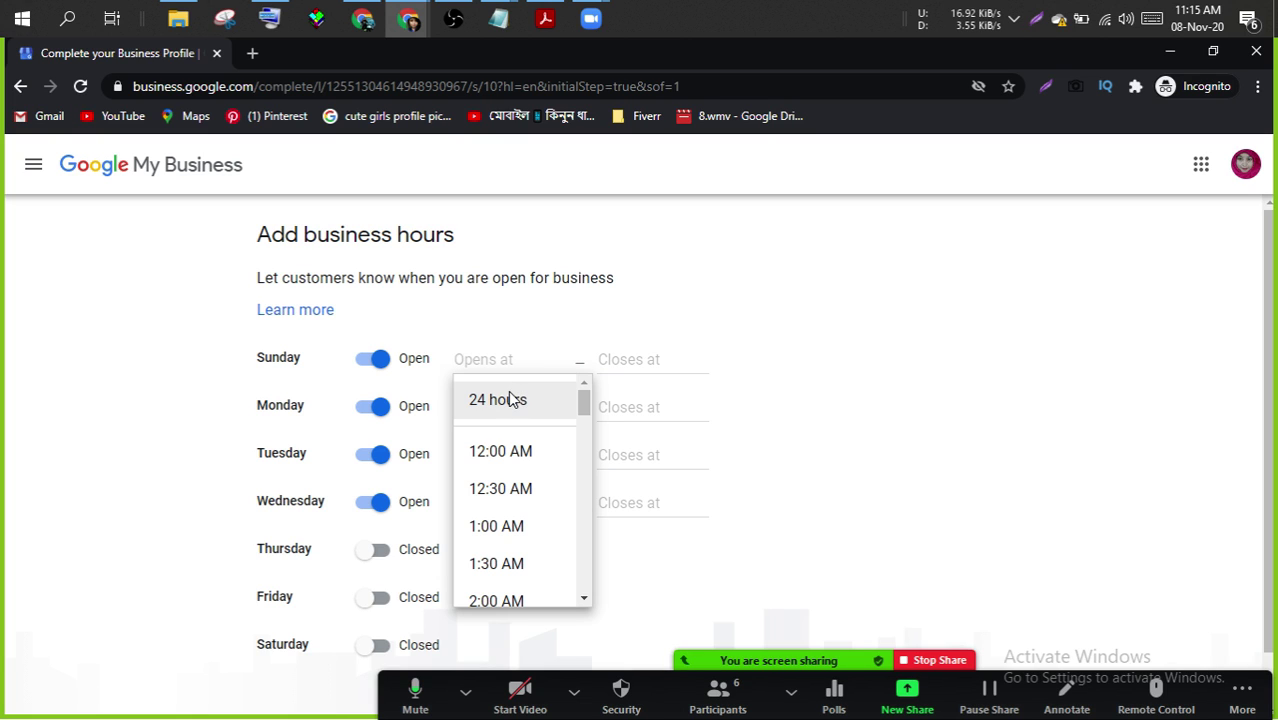
pyautogui.moveTo(585, 410); pyautogui.dragTo(590, 482)
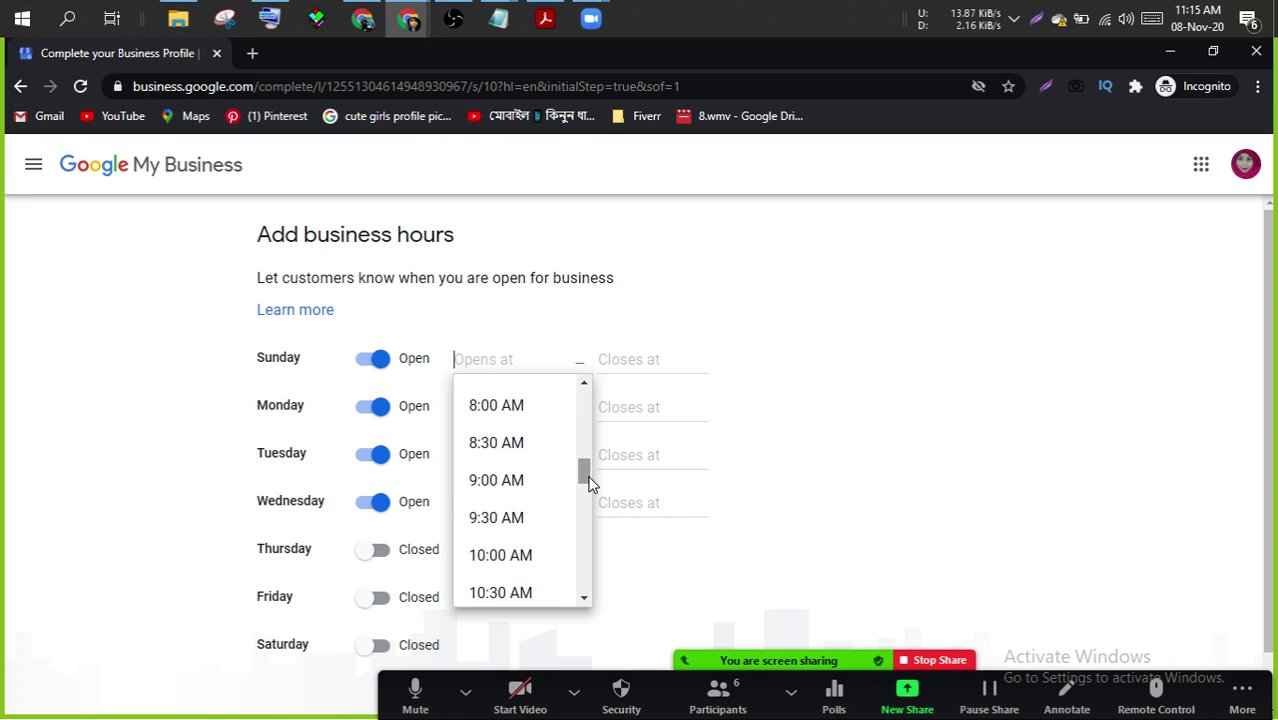
pyautogui.click(488, 563)
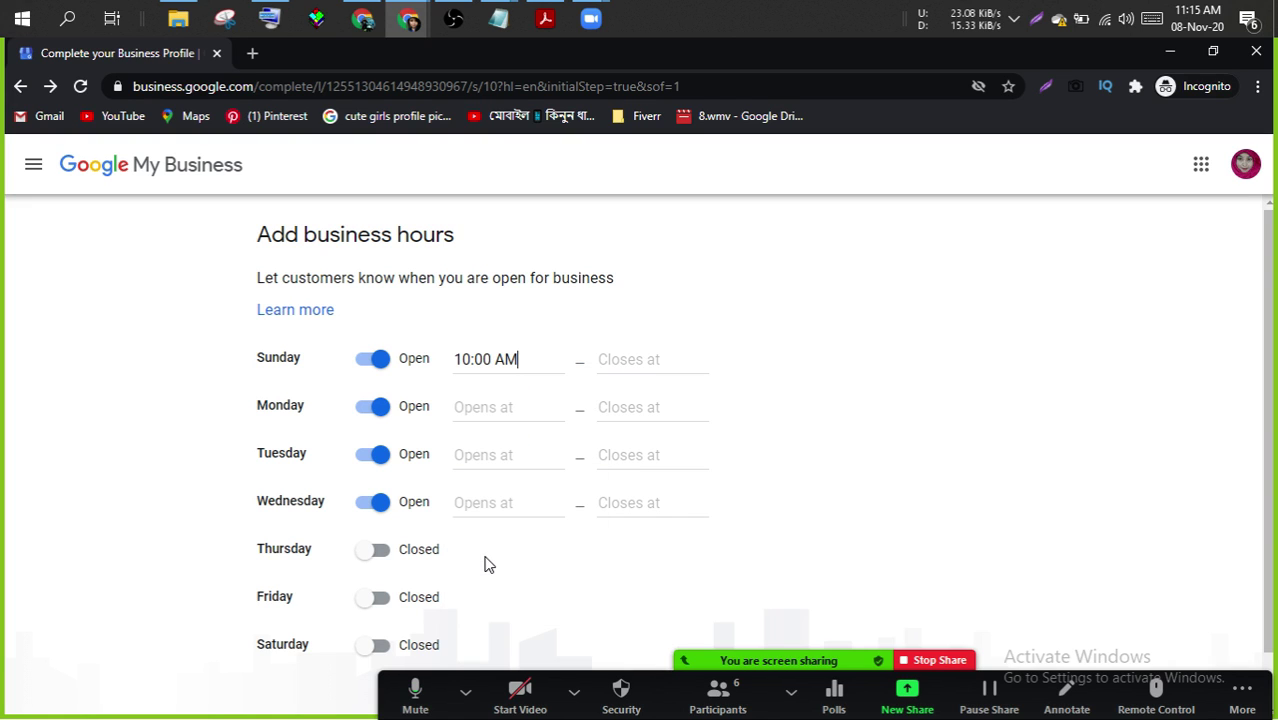
pyautogui.click(651, 359)
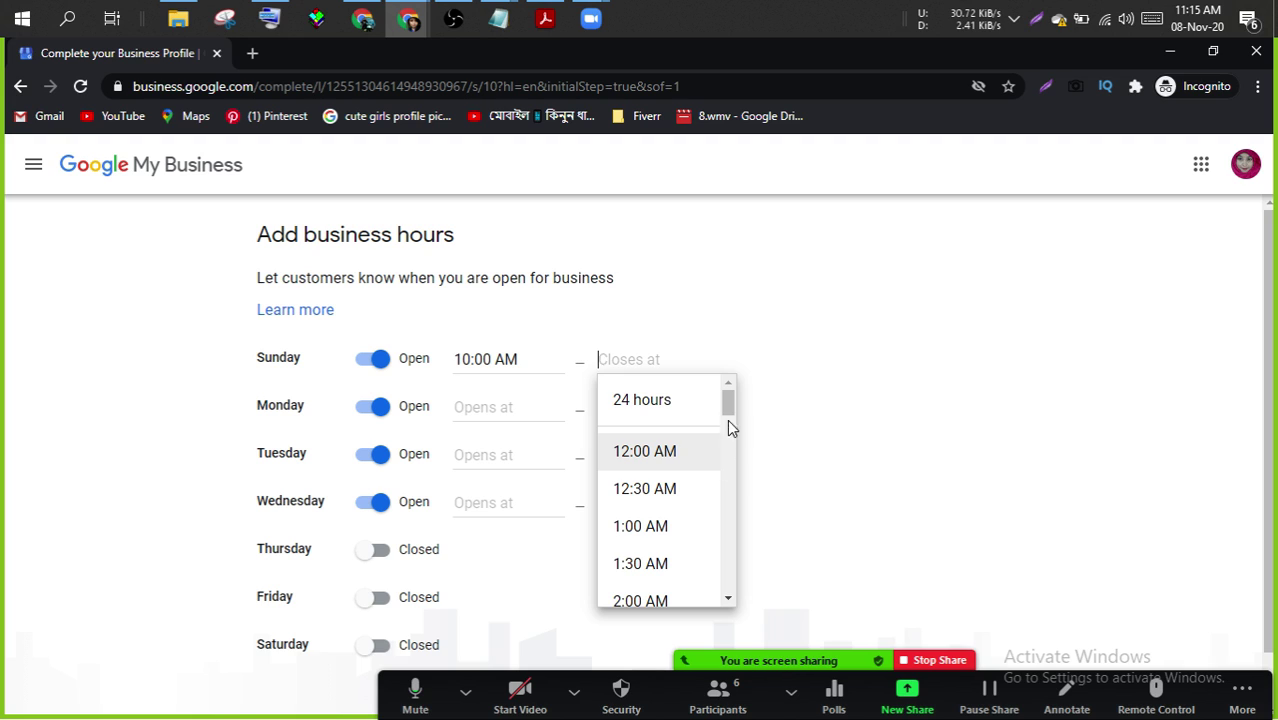
pyautogui.moveTo(728, 405); pyautogui.dragTo(728, 445)
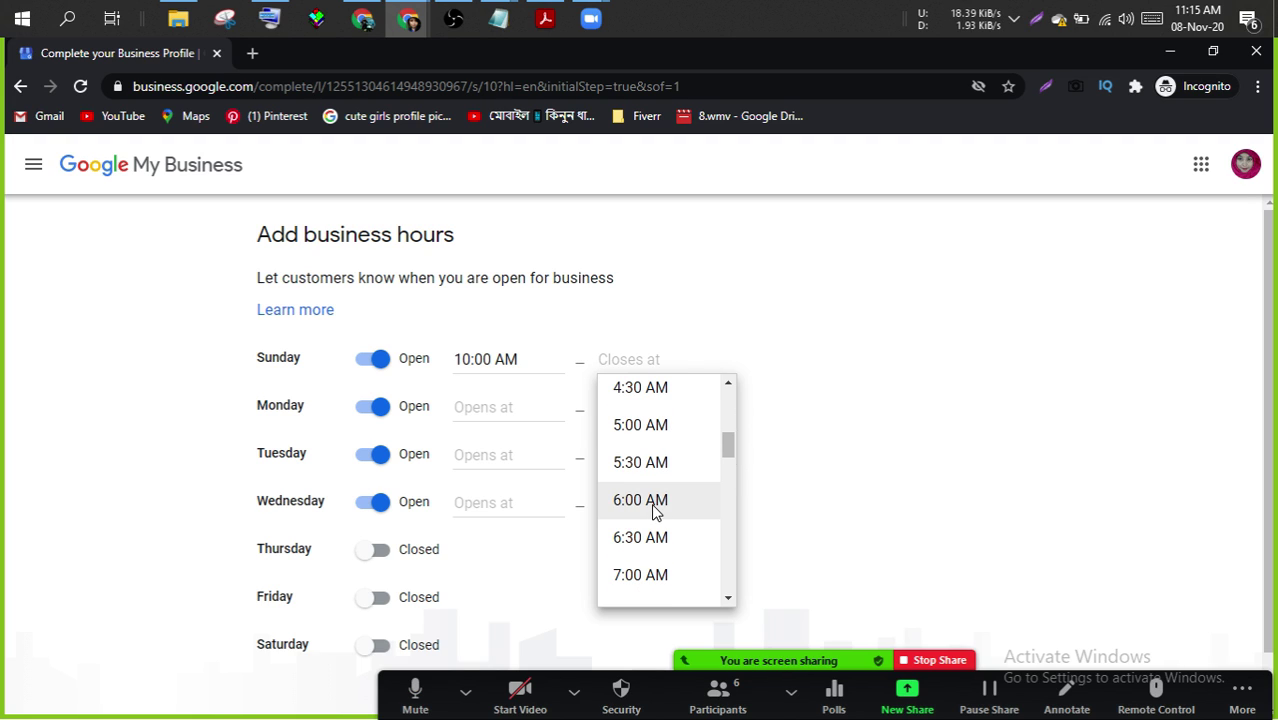
pyautogui.moveTo(728, 443); pyautogui.dragTo(731, 537)
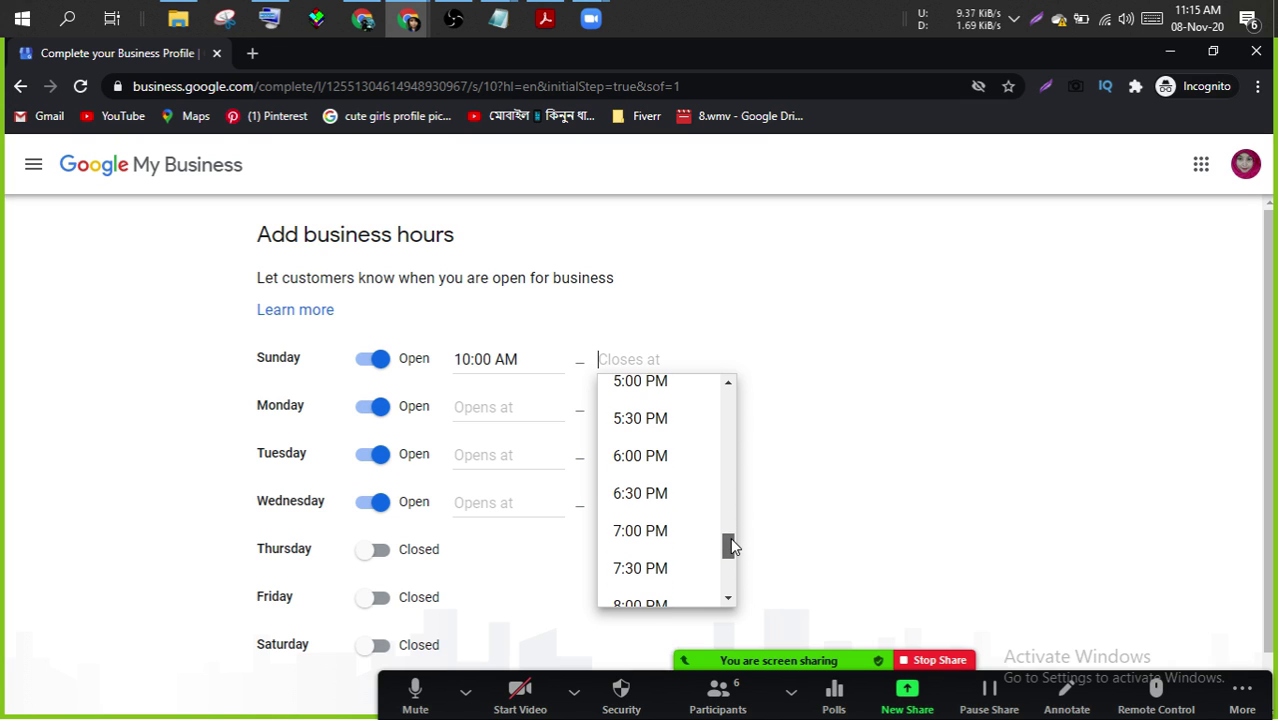
pyautogui.click(654, 388)
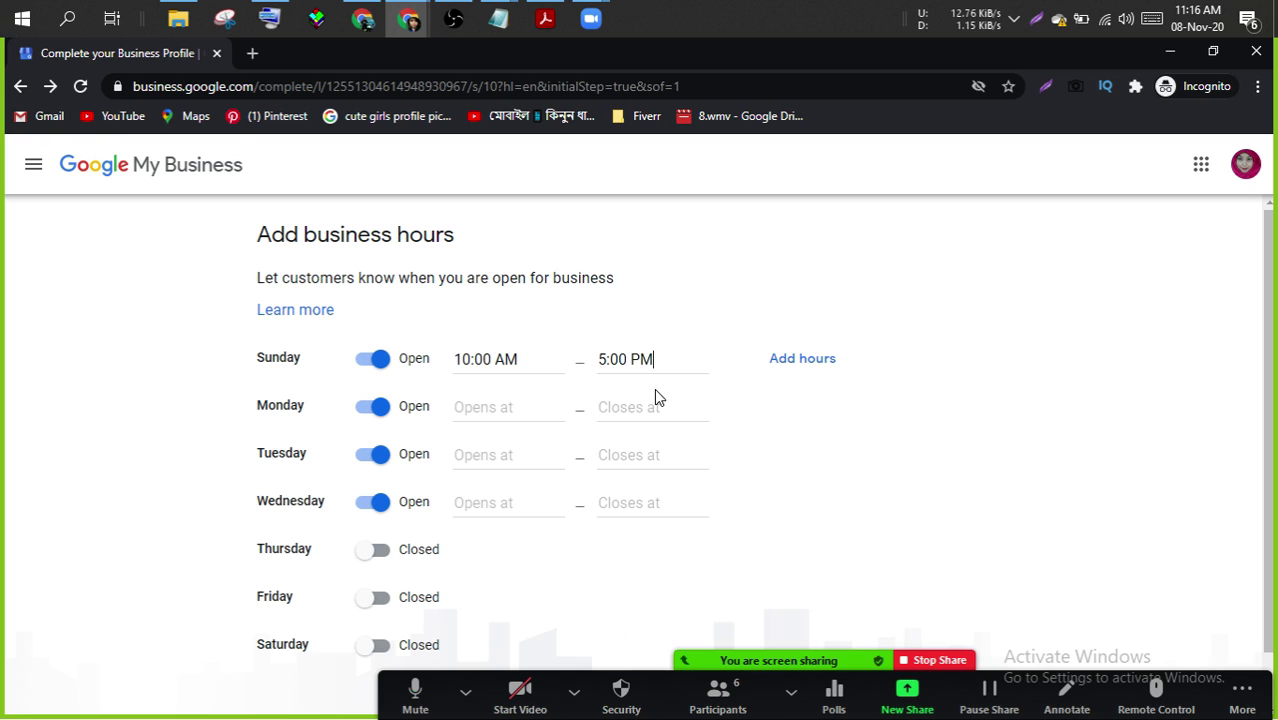
# - Set Monday's hours to 2:30 PM–8:00 PM
pyautogui.click(490, 410)
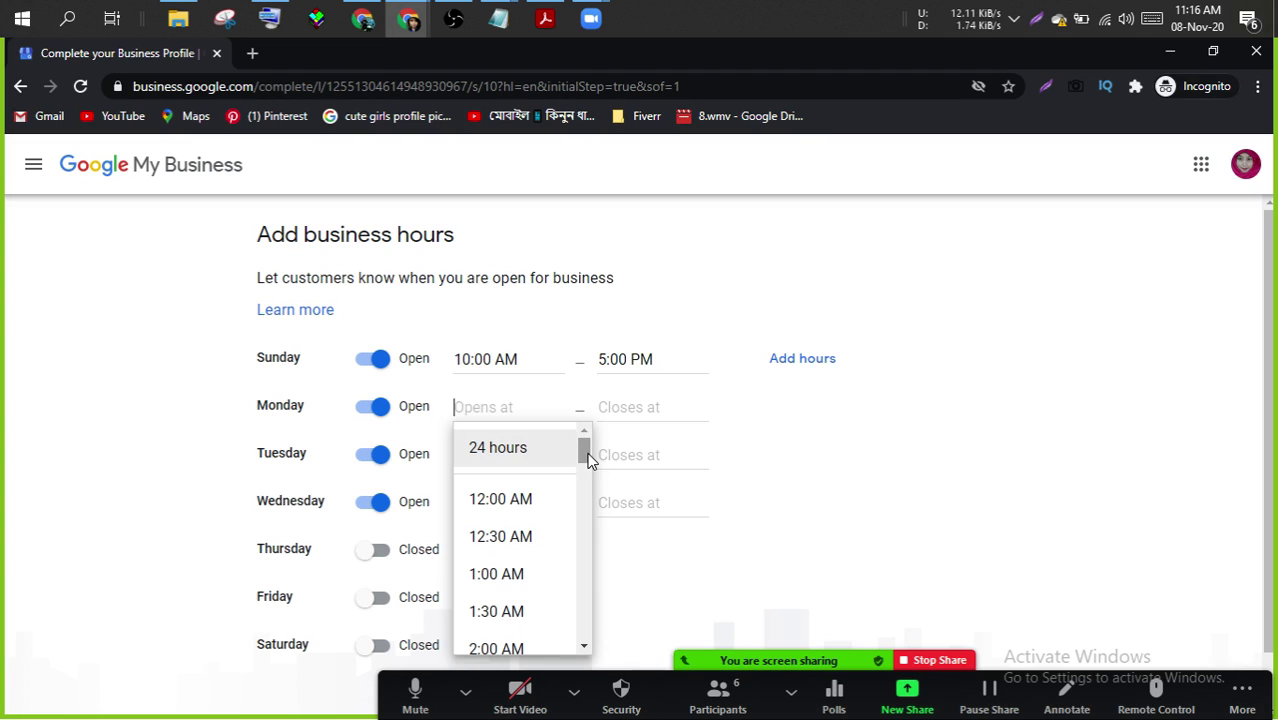
pyautogui.moveTo(585, 456); pyautogui.dragTo(587, 567)
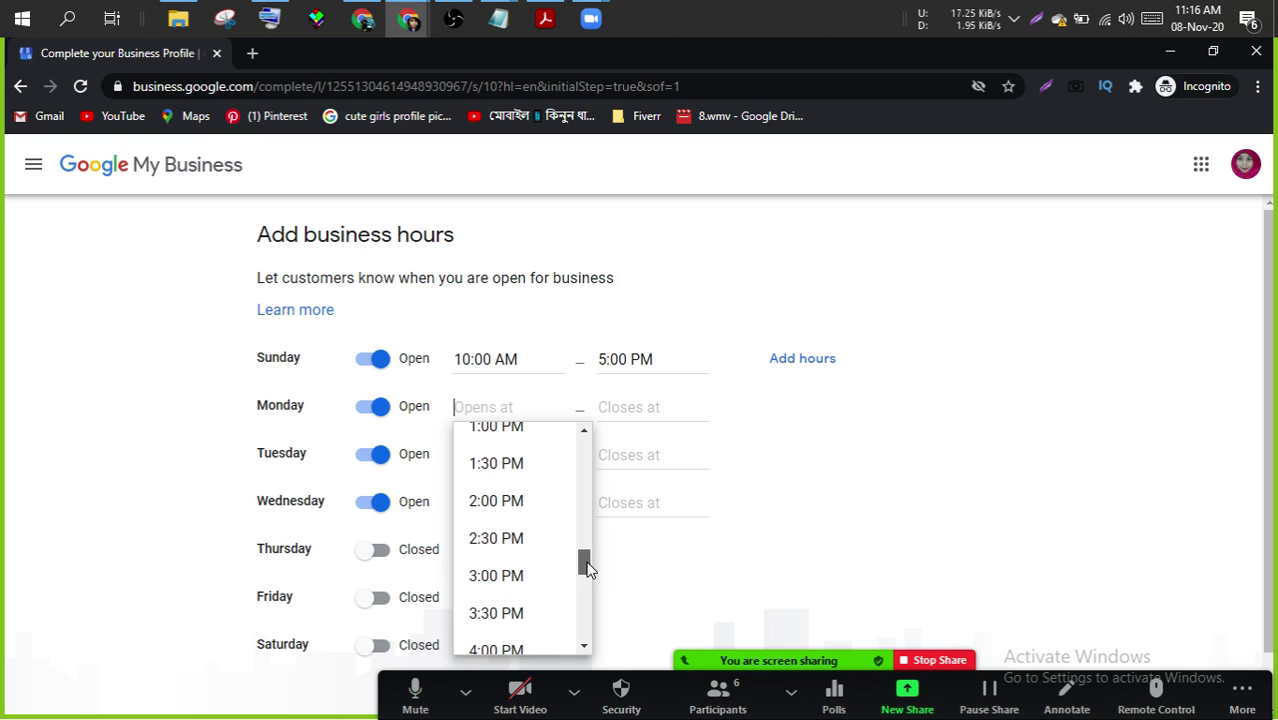
pyautogui.click(525, 541)
pyautogui.click(626, 408)
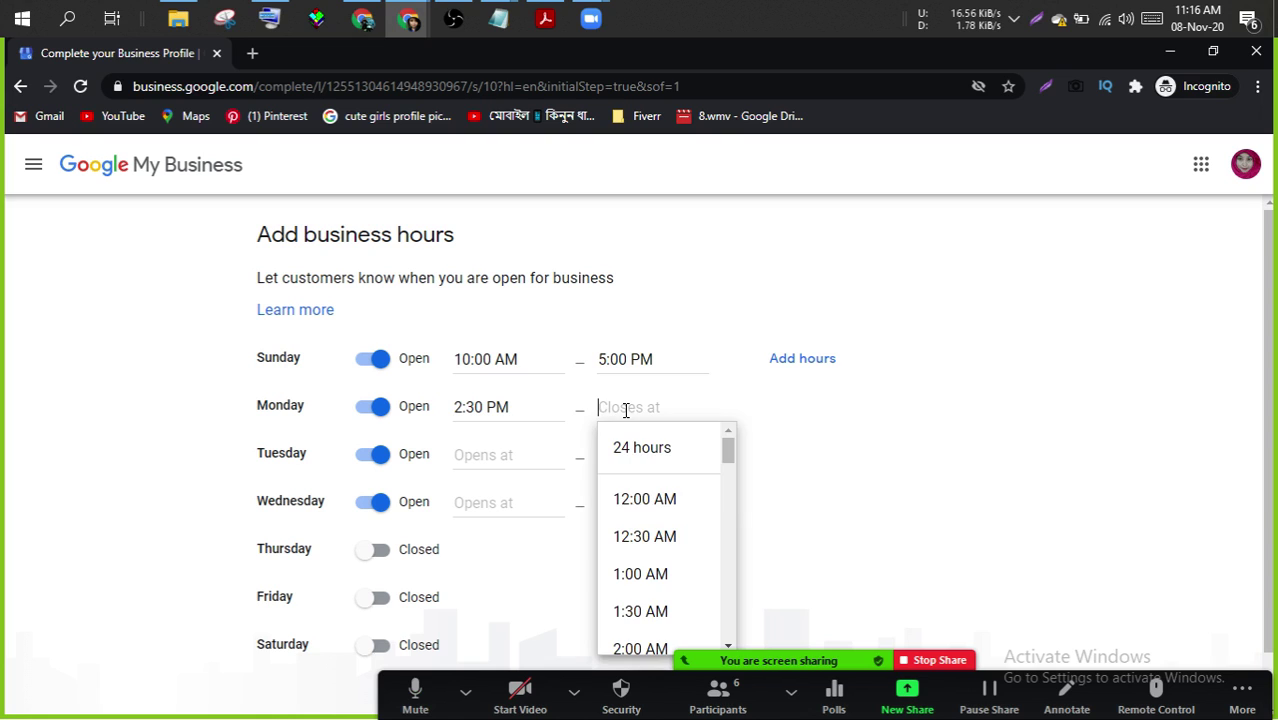
pyautogui.moveTo(728, 457); pyautogui.dragTo(713, 603)
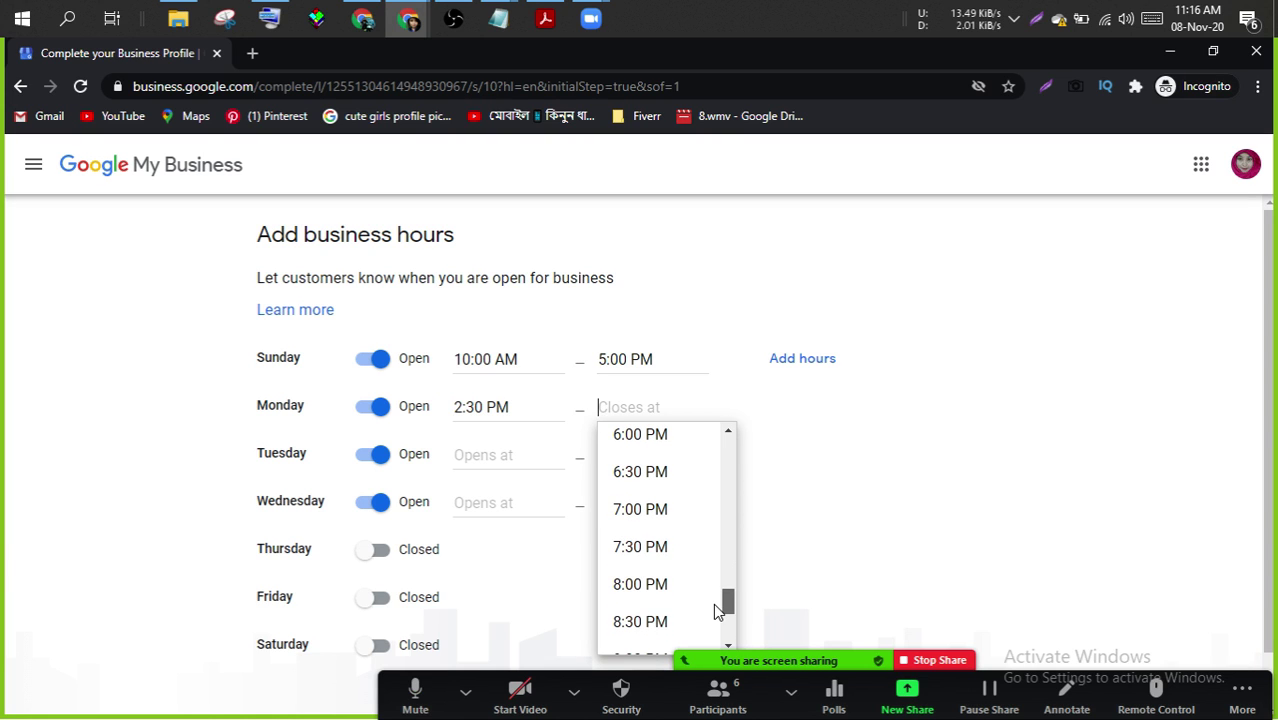
pyautogui.click(635, 584)
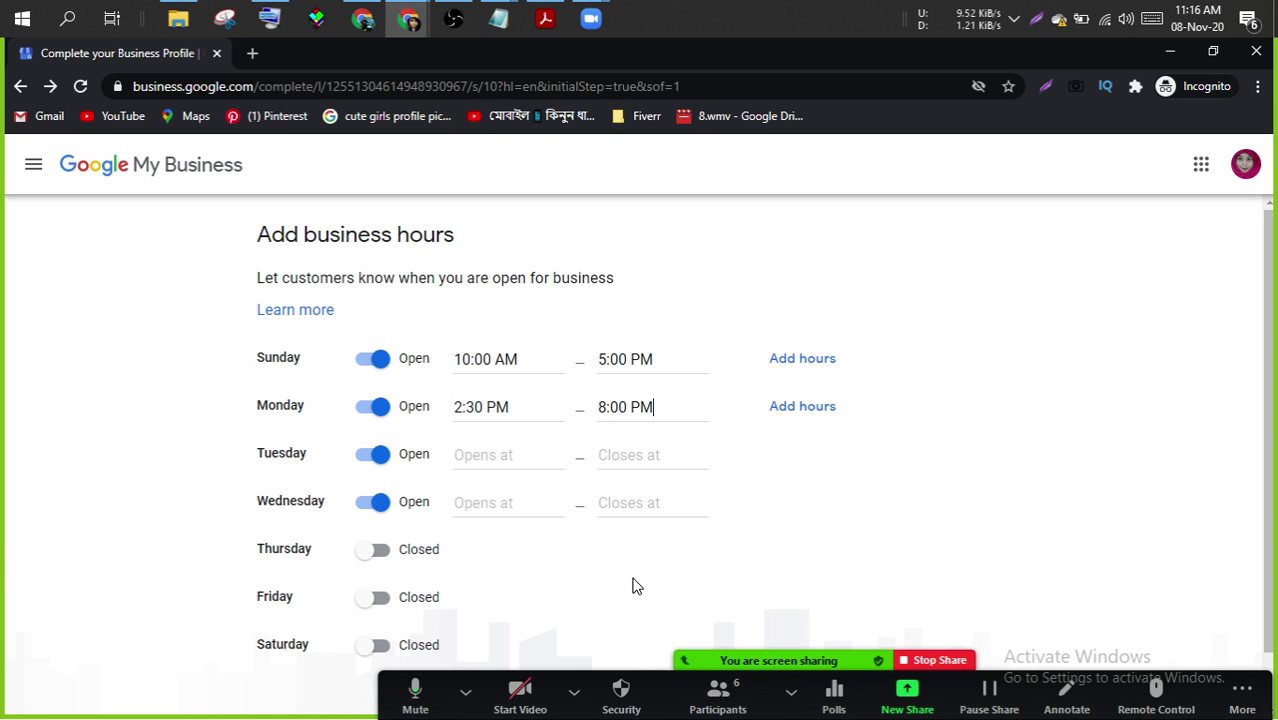
# - Set Tuesday's hours to 3:00 PM–8:00 PM
pyautogui.click(477, 455)
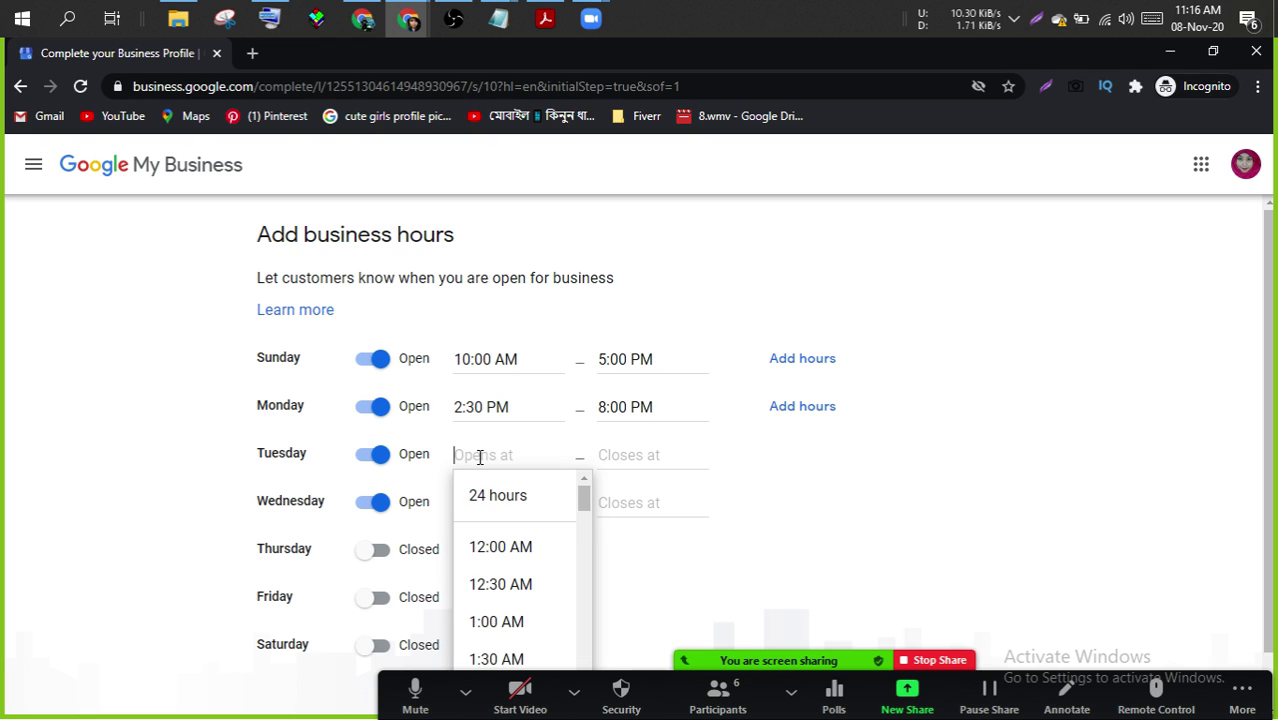
pyautogui.moveTo(586, 493); pyautogui.dragTo(585, 617)
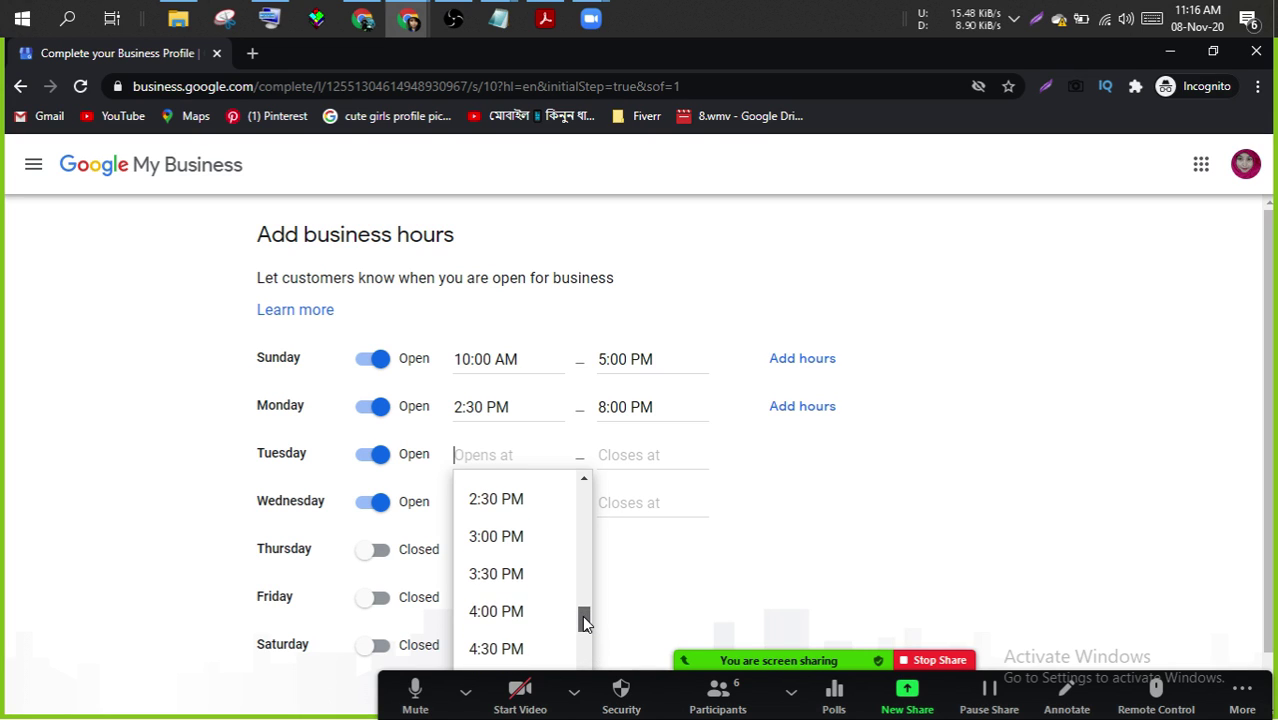
pyautogui.click(500, 540)
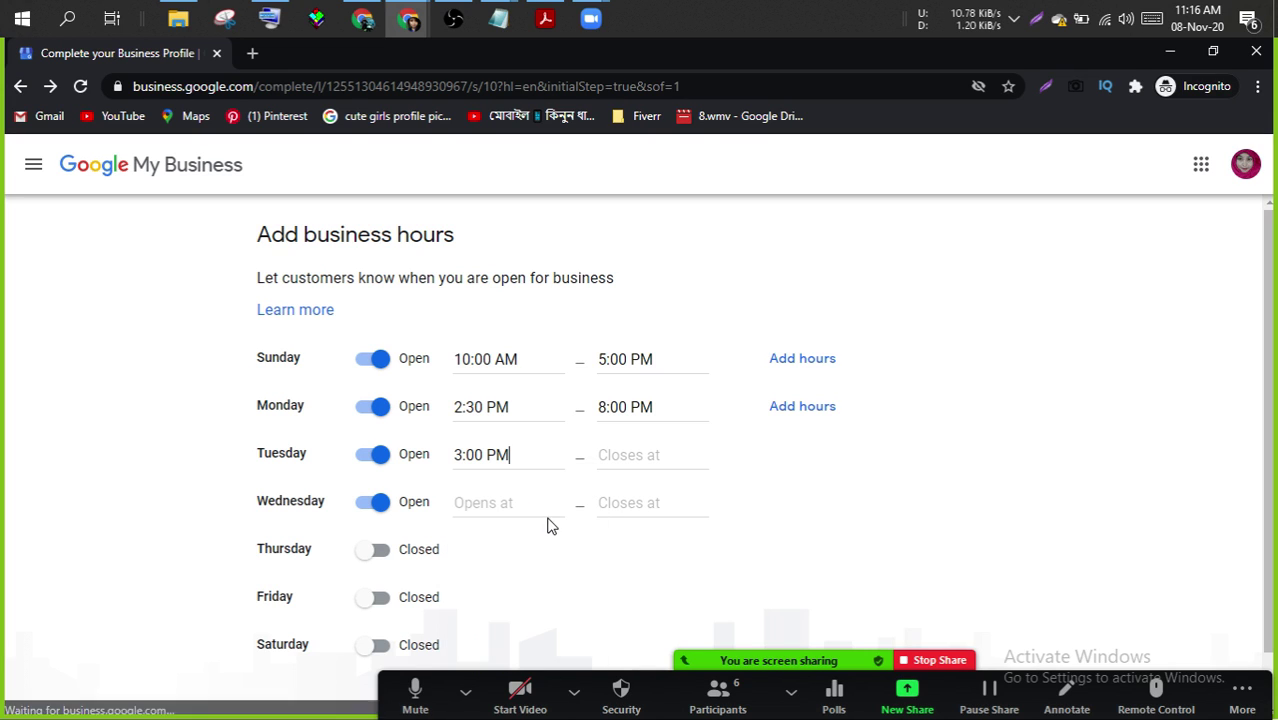
pyautogui.click(631, 455)
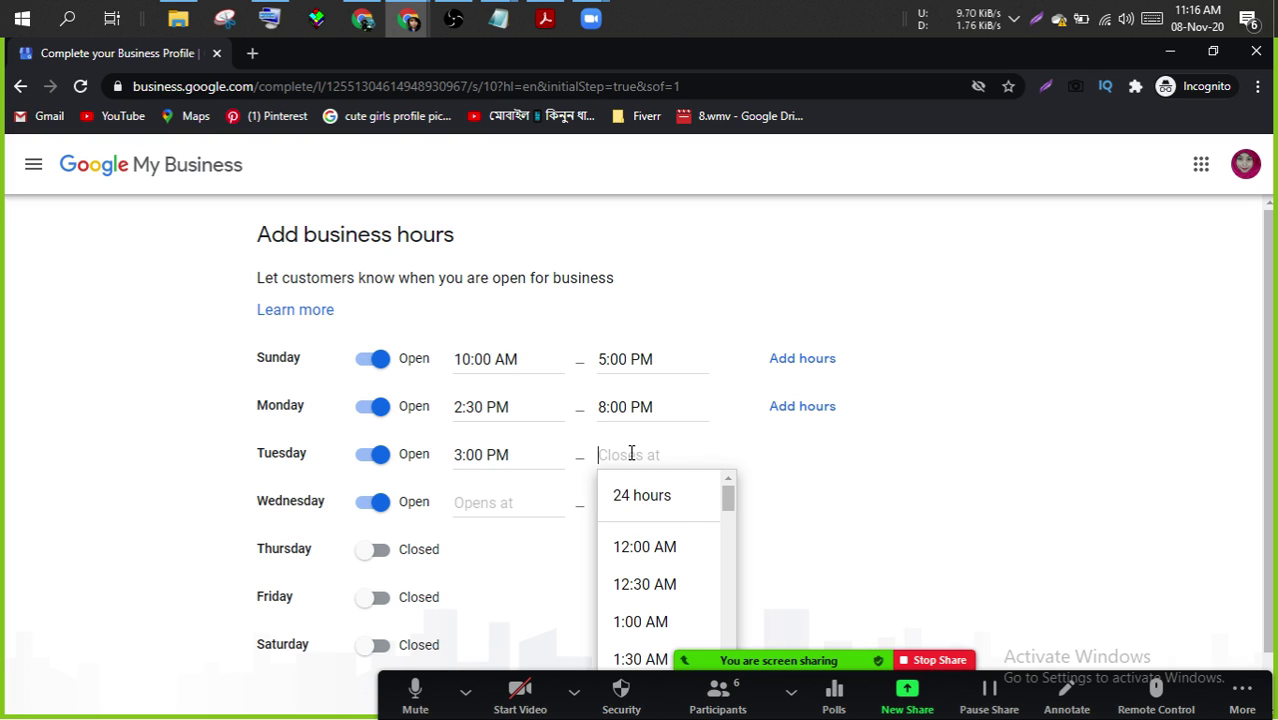
pyautogui.moveTo(750, 592); pyautogui.dragTo(740, 652)
pyautogui.click(645, 608)
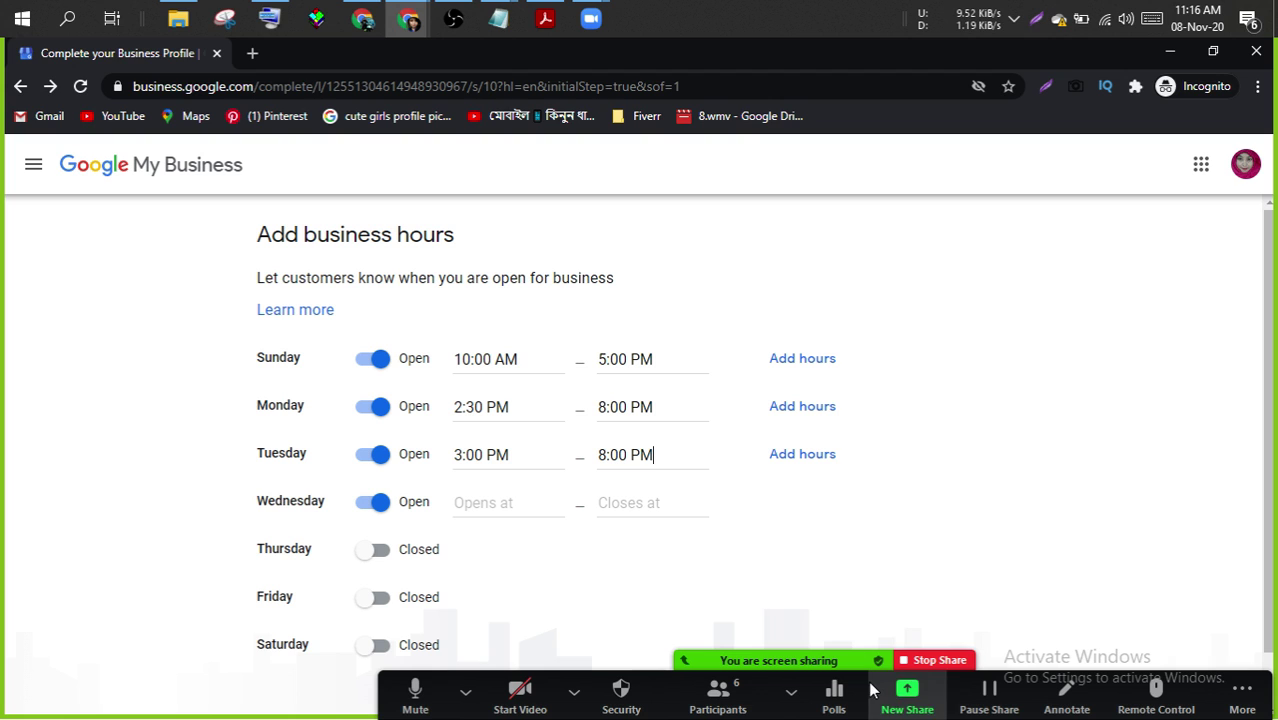
# - Set Wednesday's hours to 10:00 AM–5:00 PM
pyautogui.moveTo(873, 687); pyautogui.dragTo(842, 116)
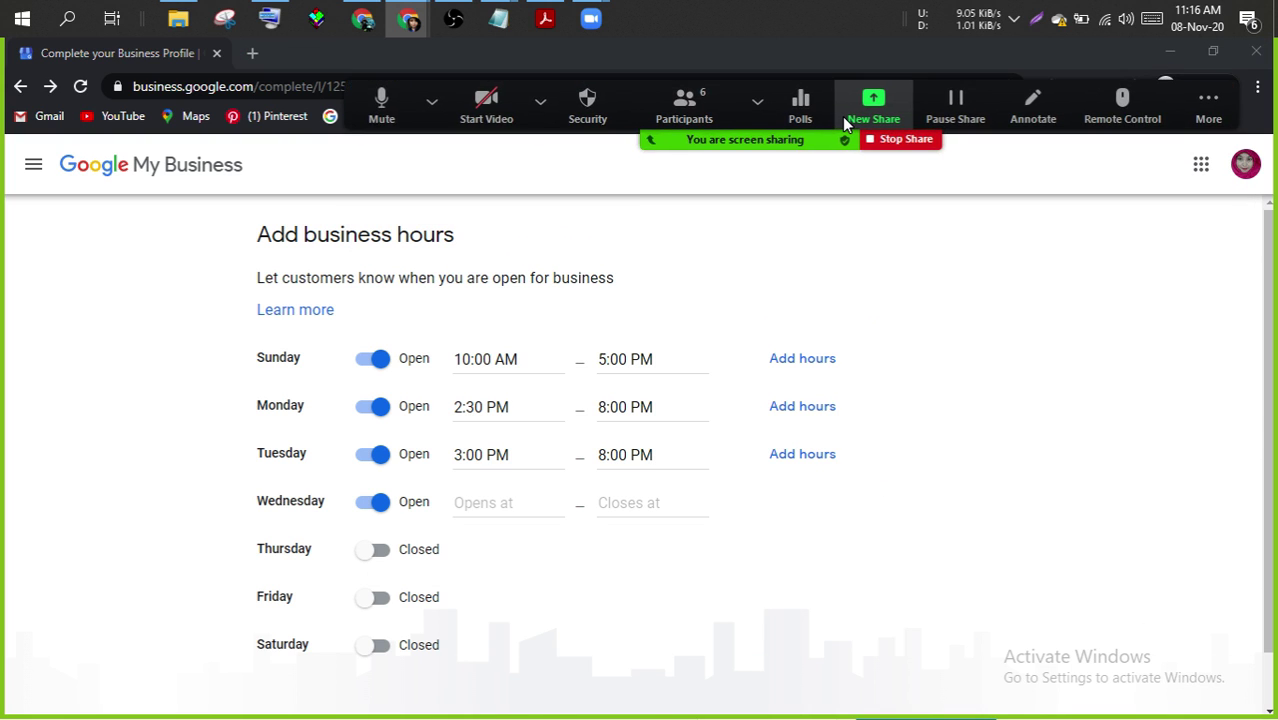
pyautogui.click(522, 499)
pyautogui.moveTo(585, 548); pyautogui.dragTo(584, 616)
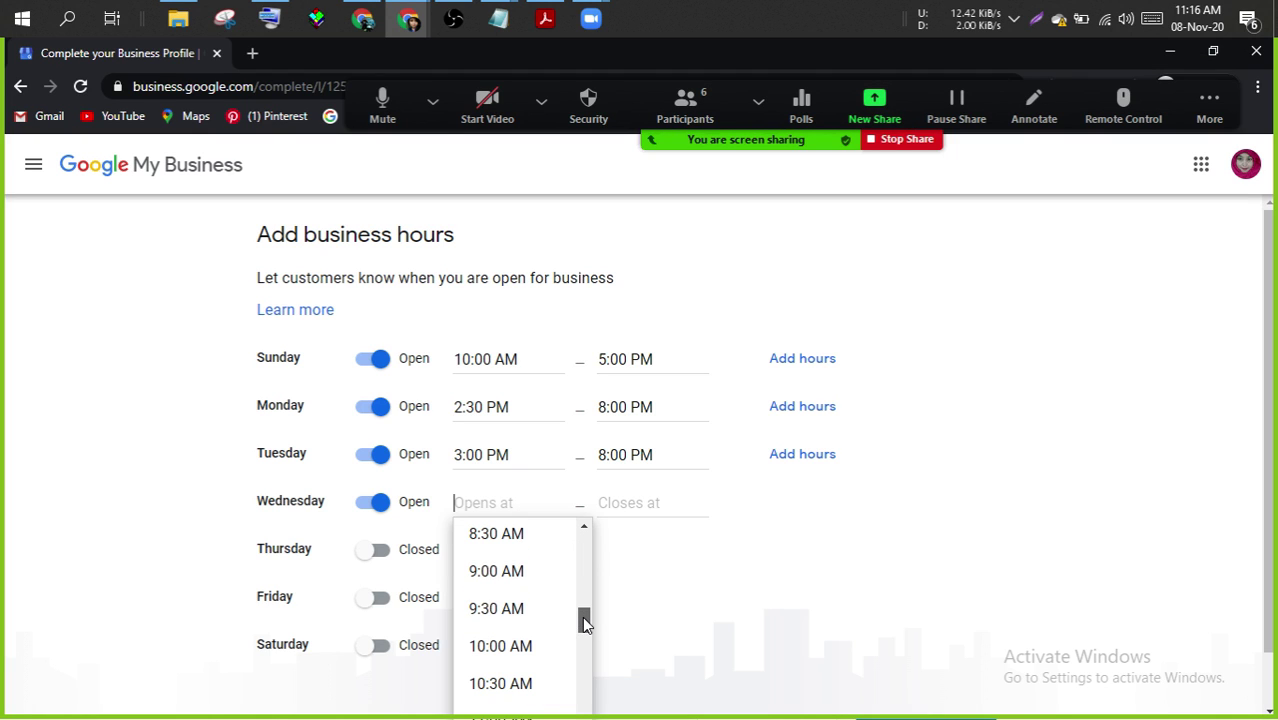
pyautogui.click(500, 646)
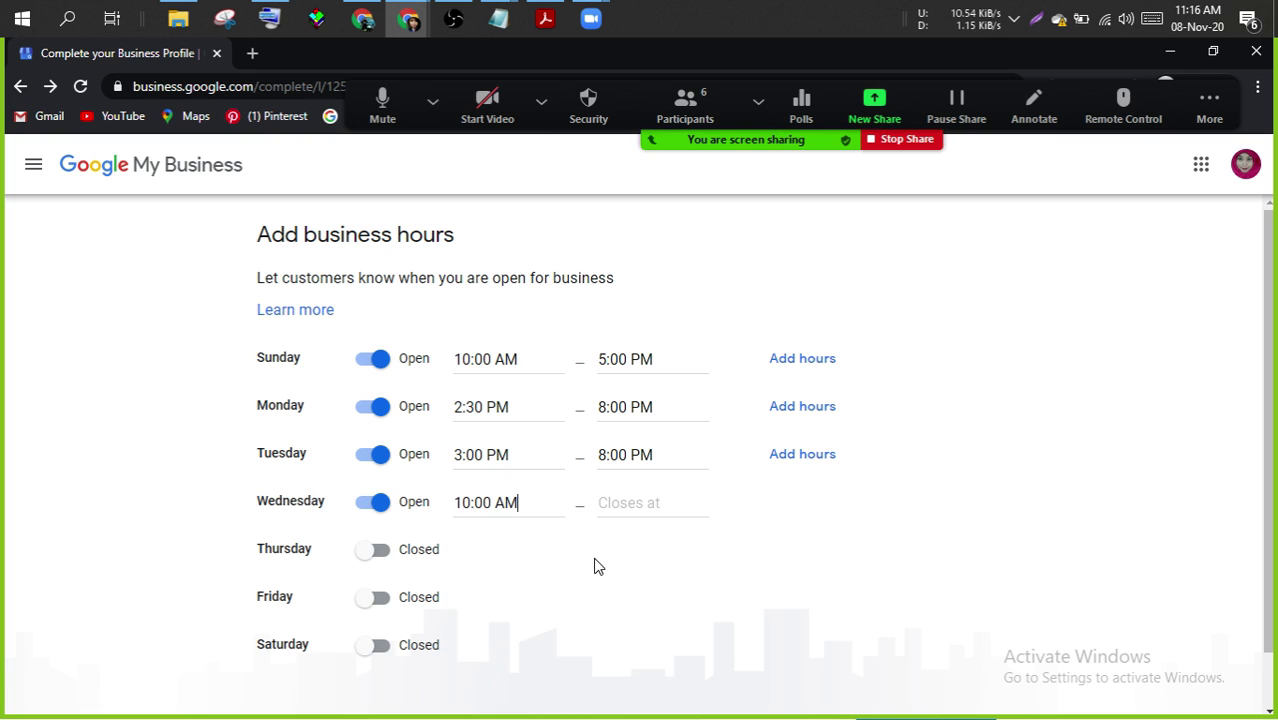
pyautogui.click(630, 500)
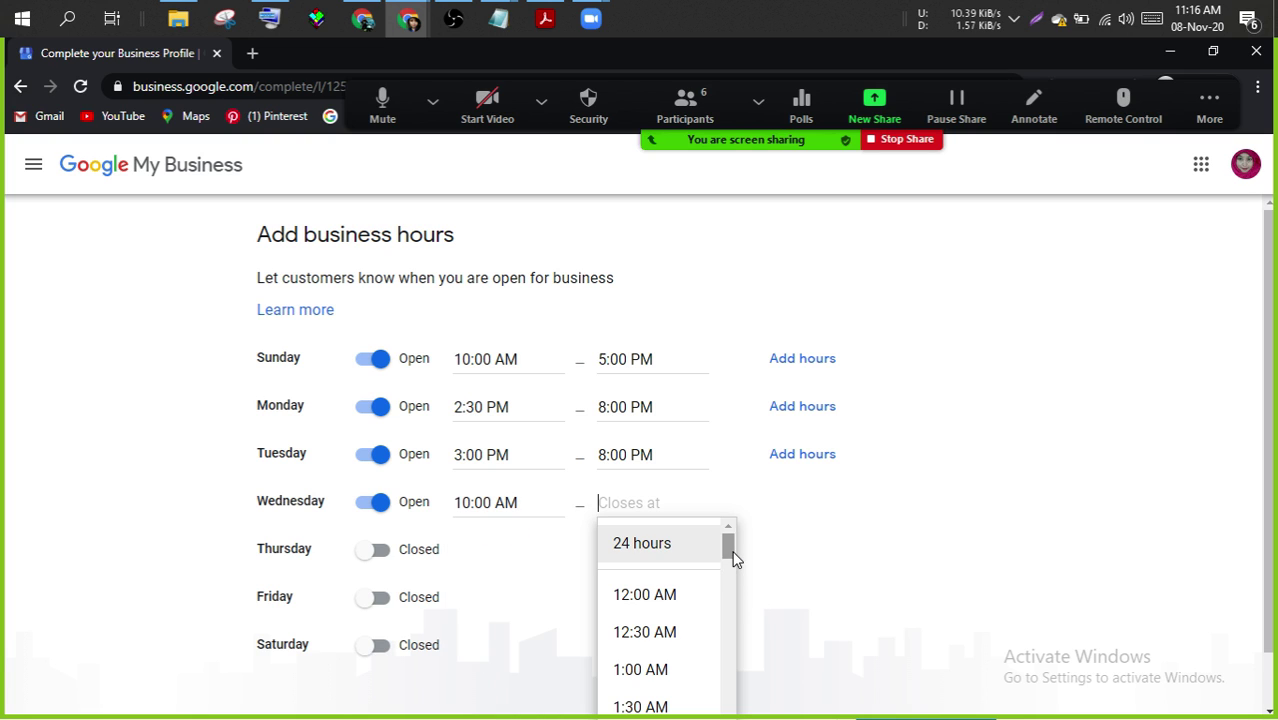
pyautogui.moveTo(731, 551); pyautogui.dragTo(740, 605)
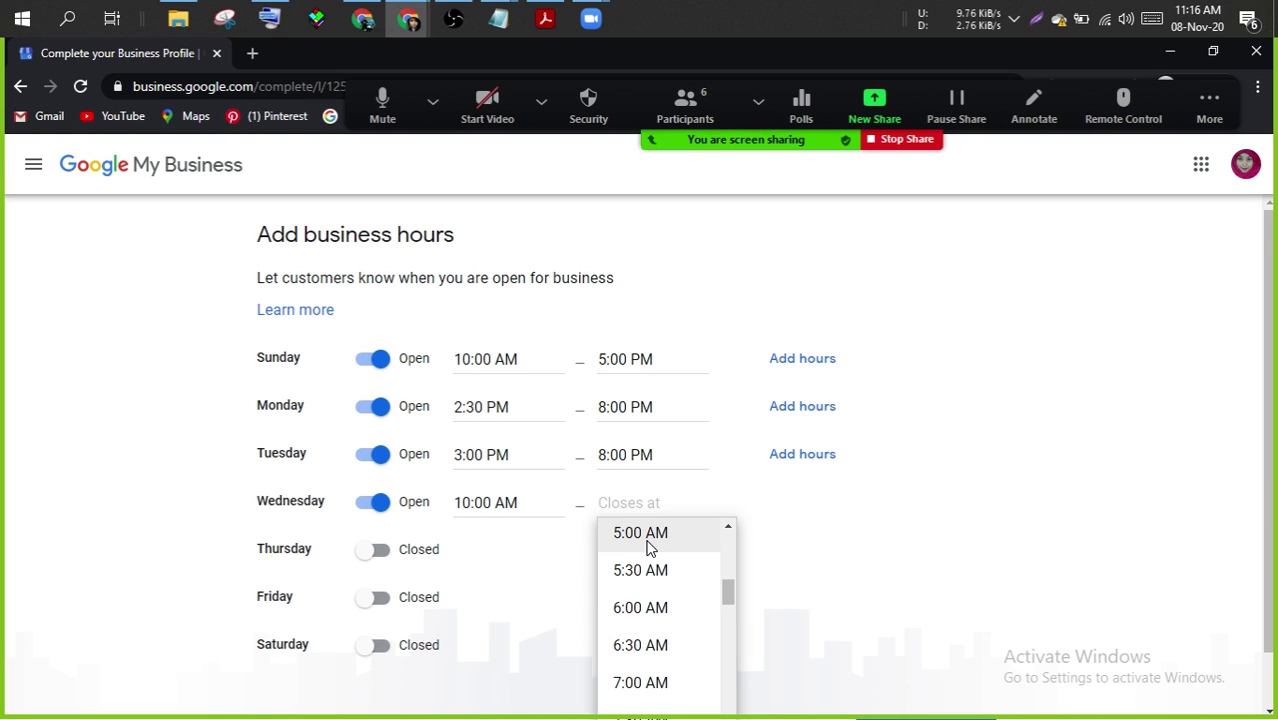
pyautogui.moveTo(730, 593); pyautogui.dragTo(729, 690)
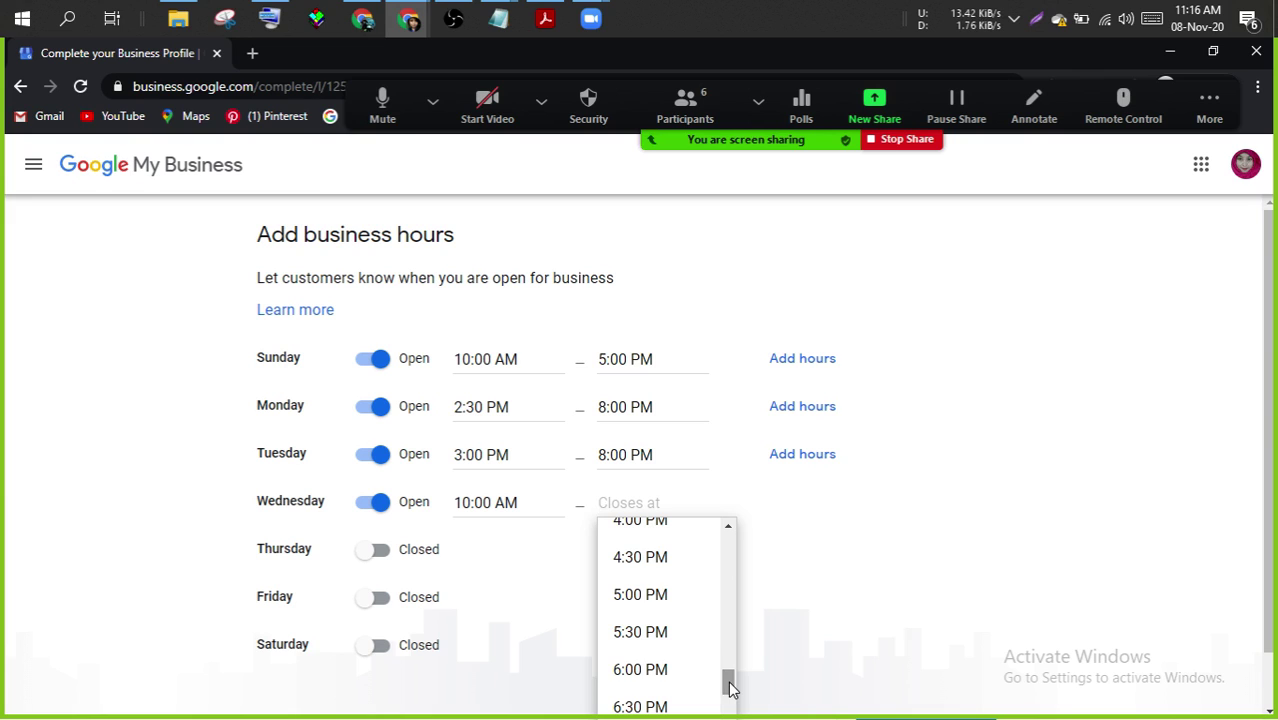
pyautogui.click(664, 600)
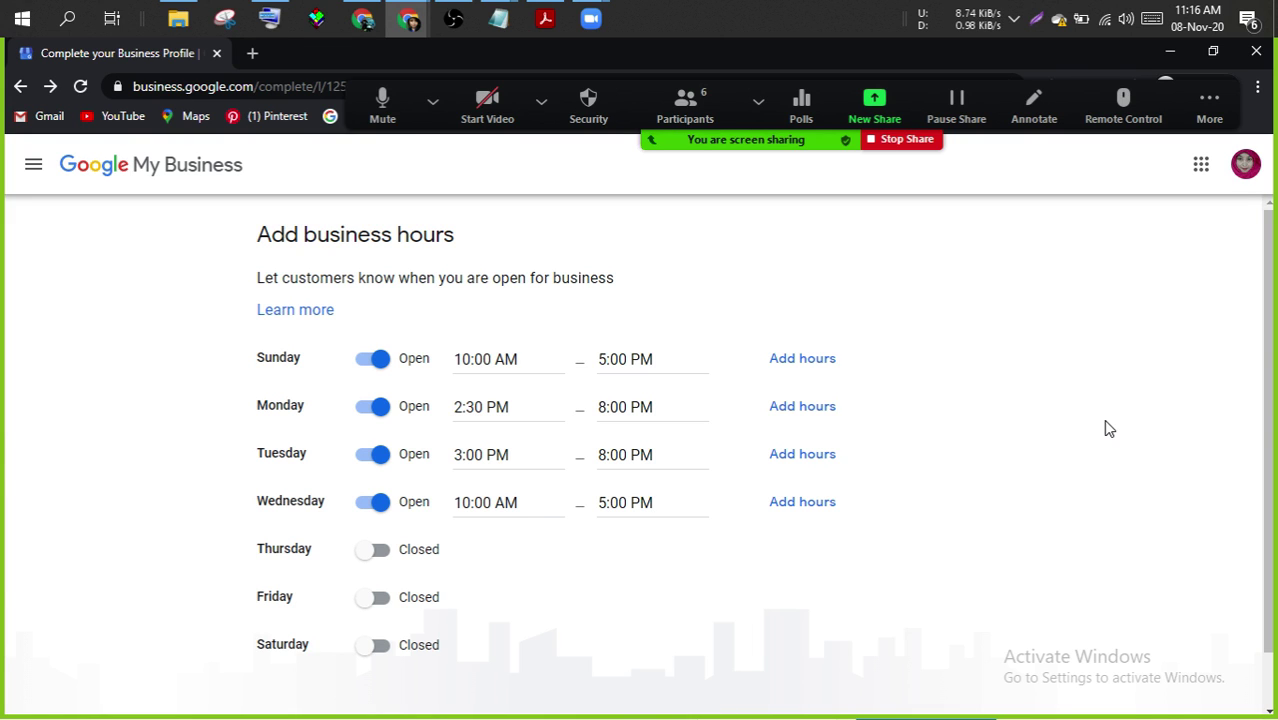
pyautogui.moveTo(1274, 395); pyautogui.dragTo(1276, 553)
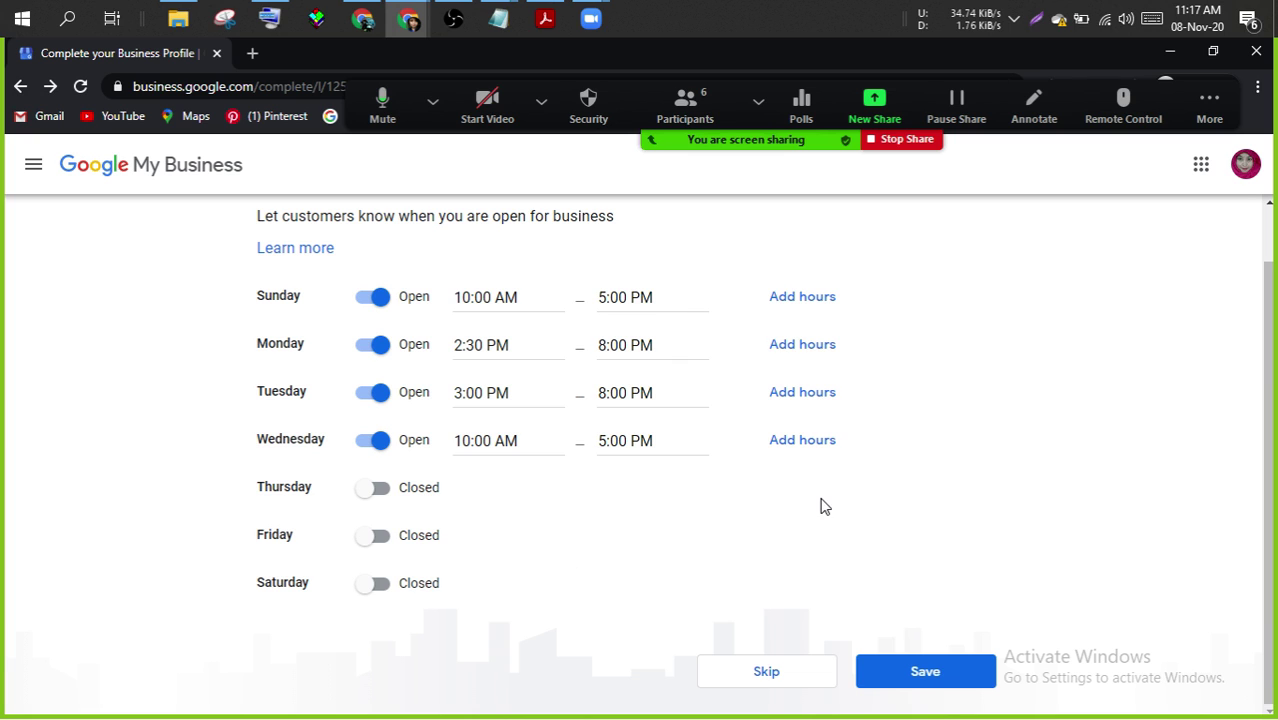
# - Save the weekly hours, then save the business description 'Get the authentic product'
pyautogui.click(904, 678)
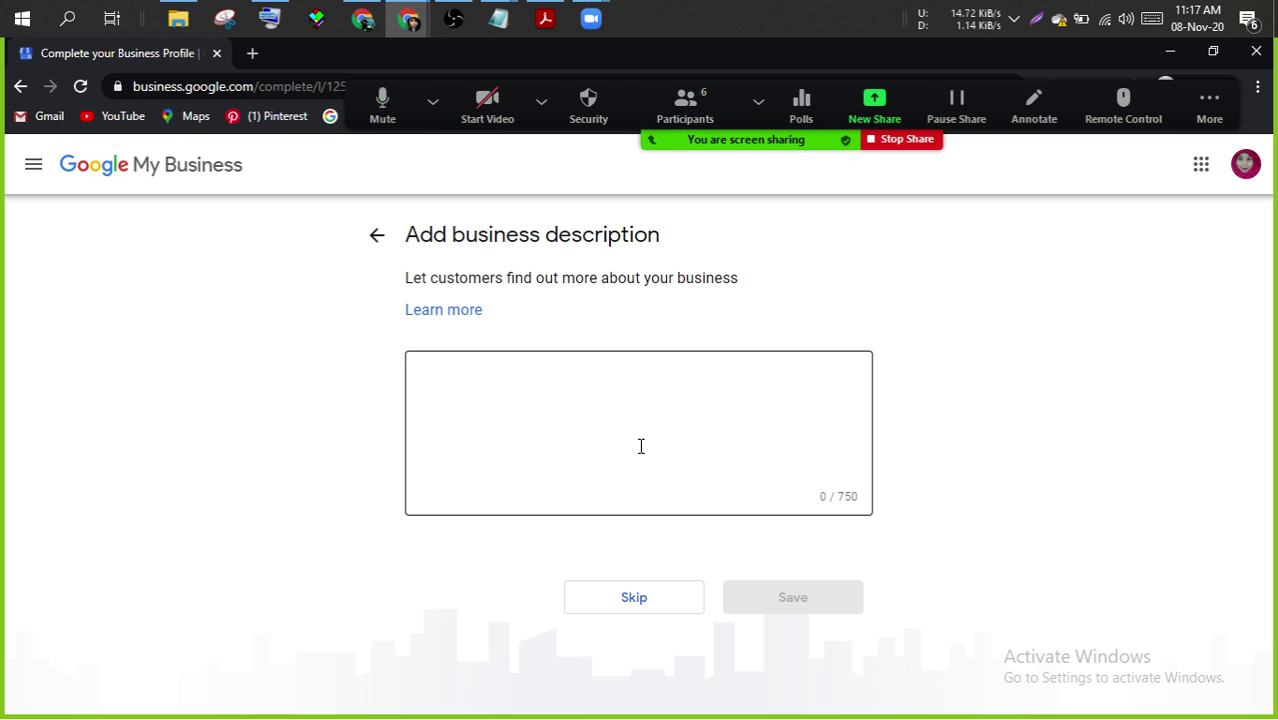
pyautogui.click(582, 389)
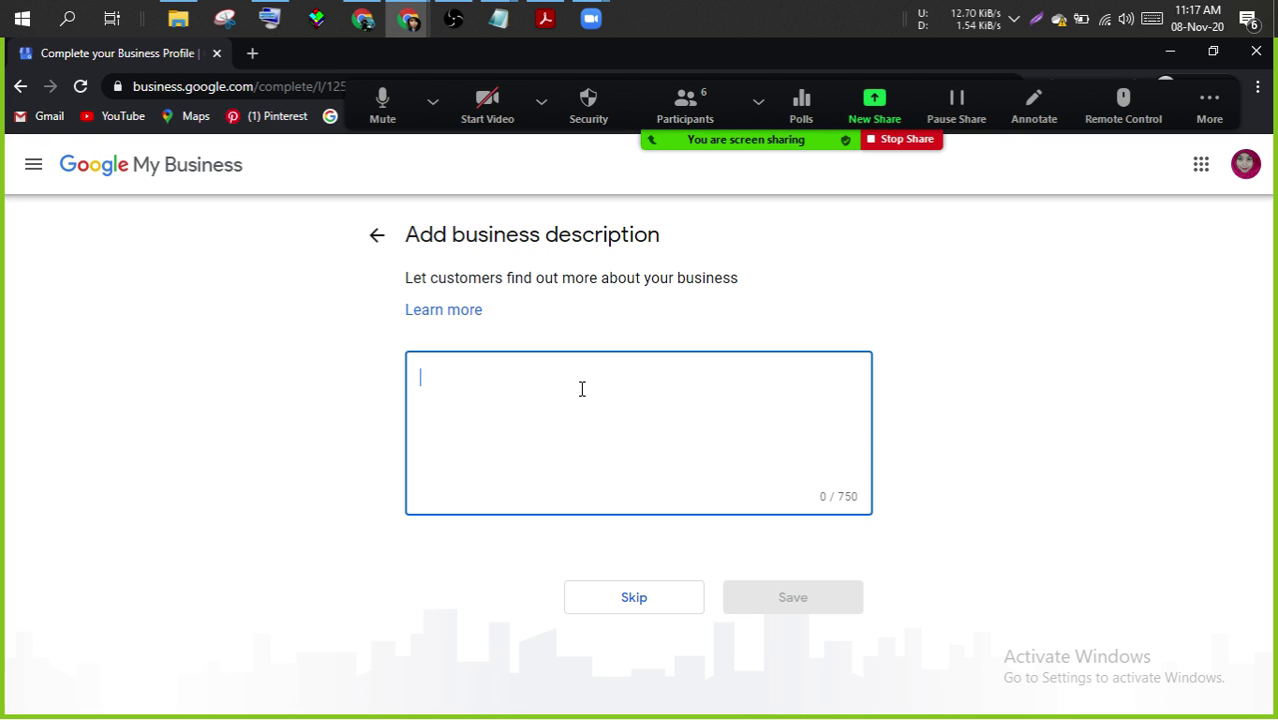
pyautogui.write('Get t')
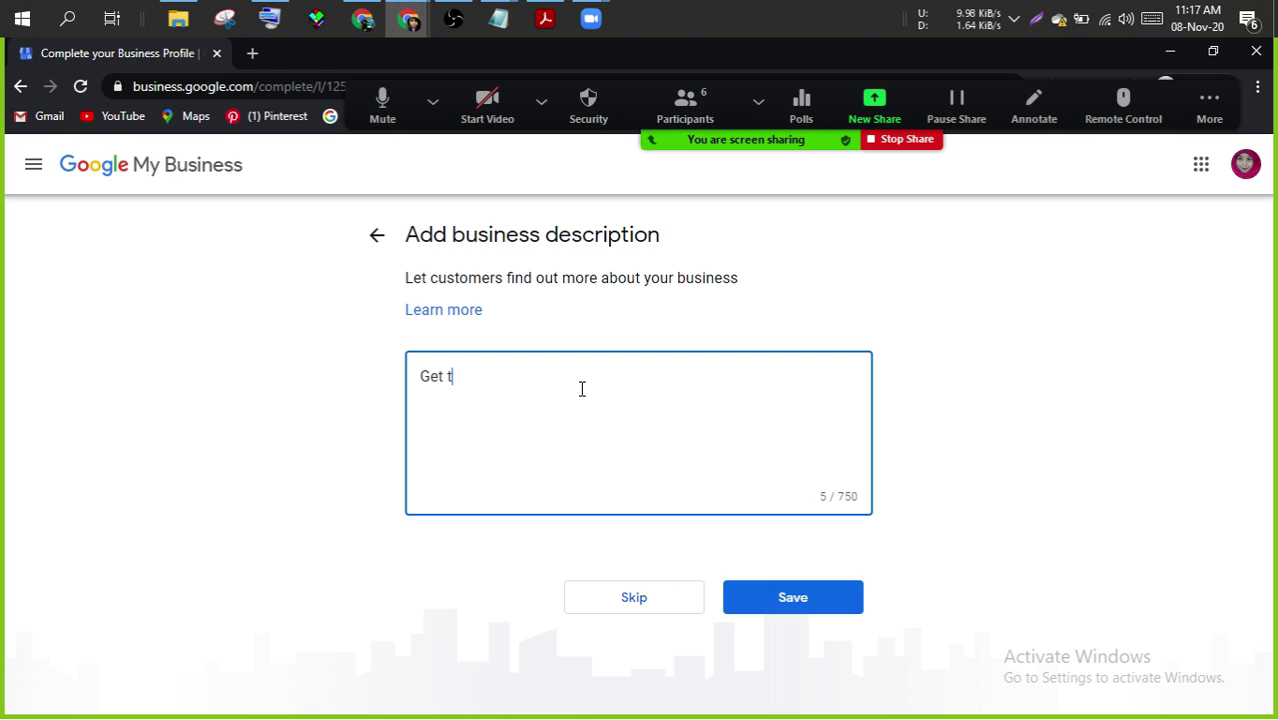
pyautogui.write('he authentic p')
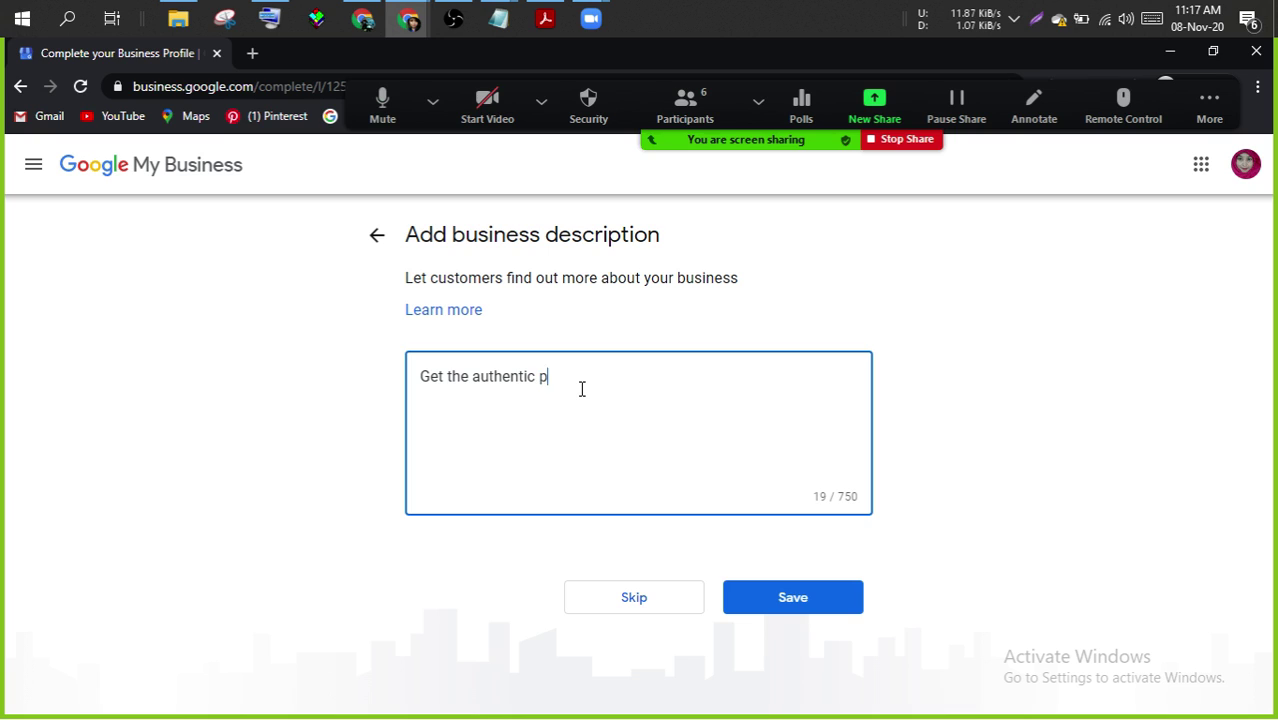
pyautogui.write('roduct')
pyautogui.click(796, 619)
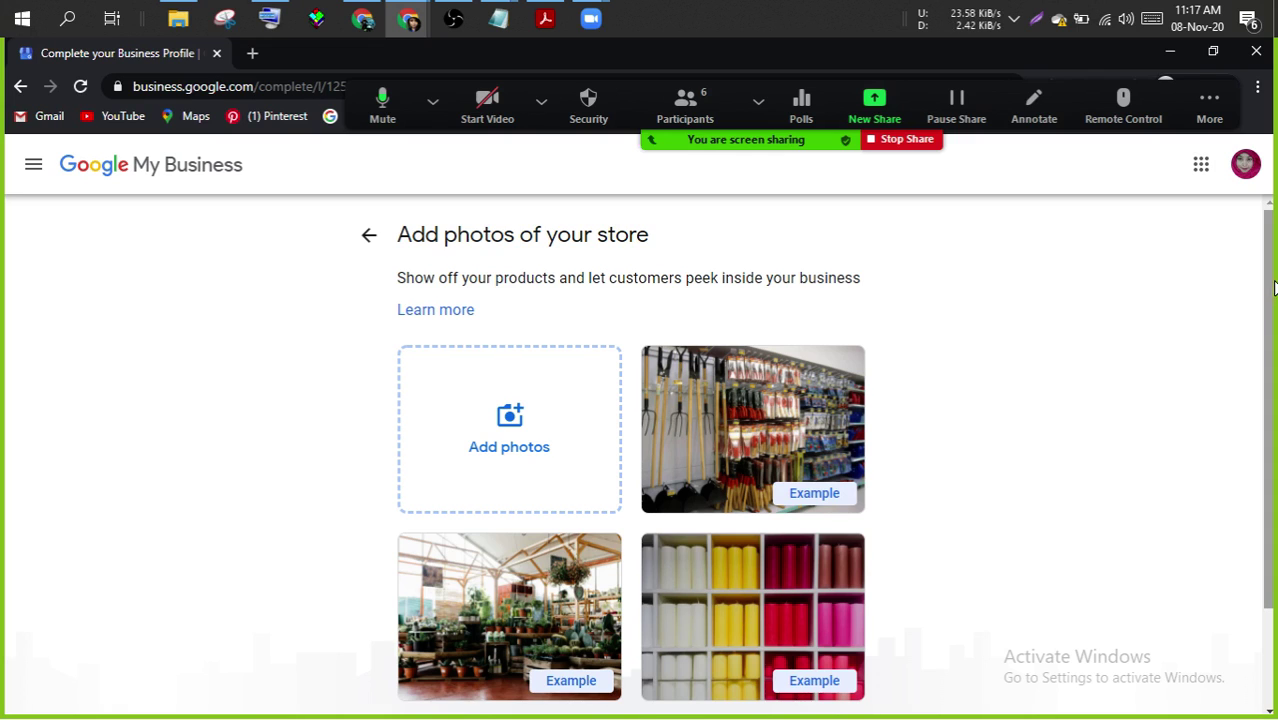
# - Skip adding store photos and continue to the Nogor Shop dashboard
pyautogui.moveTo(1273, 288); pyautogui.dragTo(1262, 414)
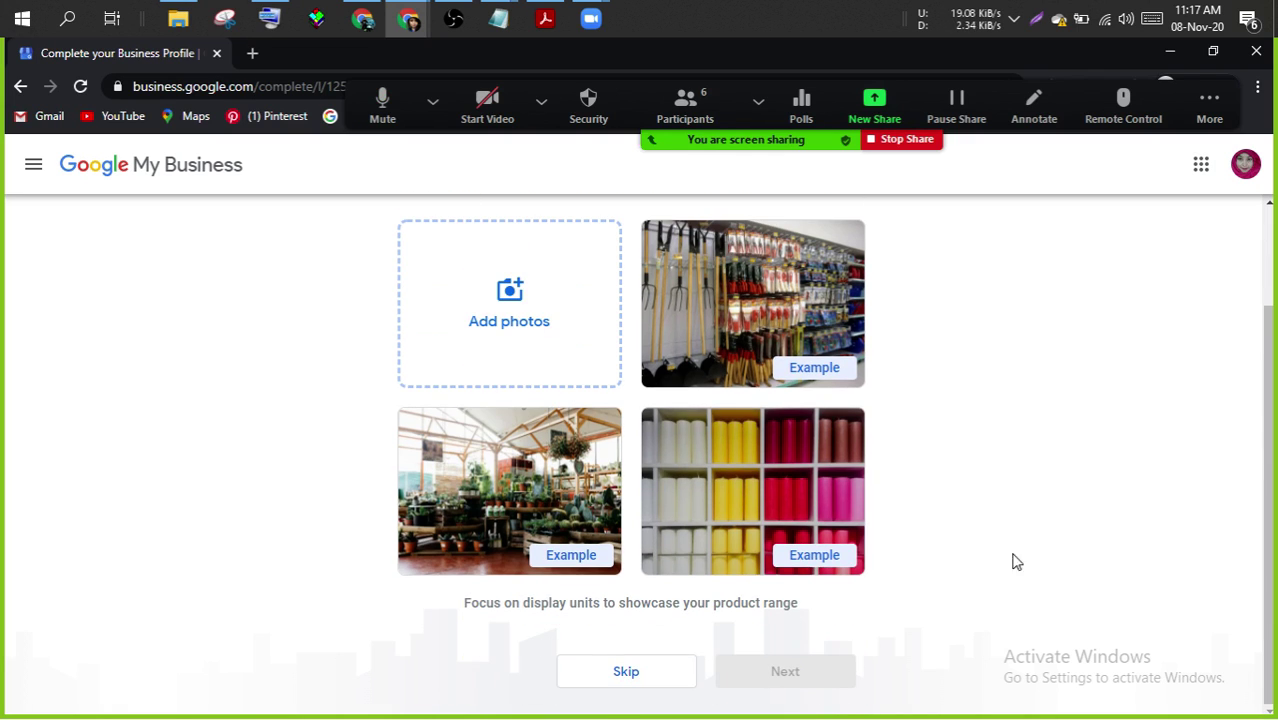
pyautogui.click(600, 677)
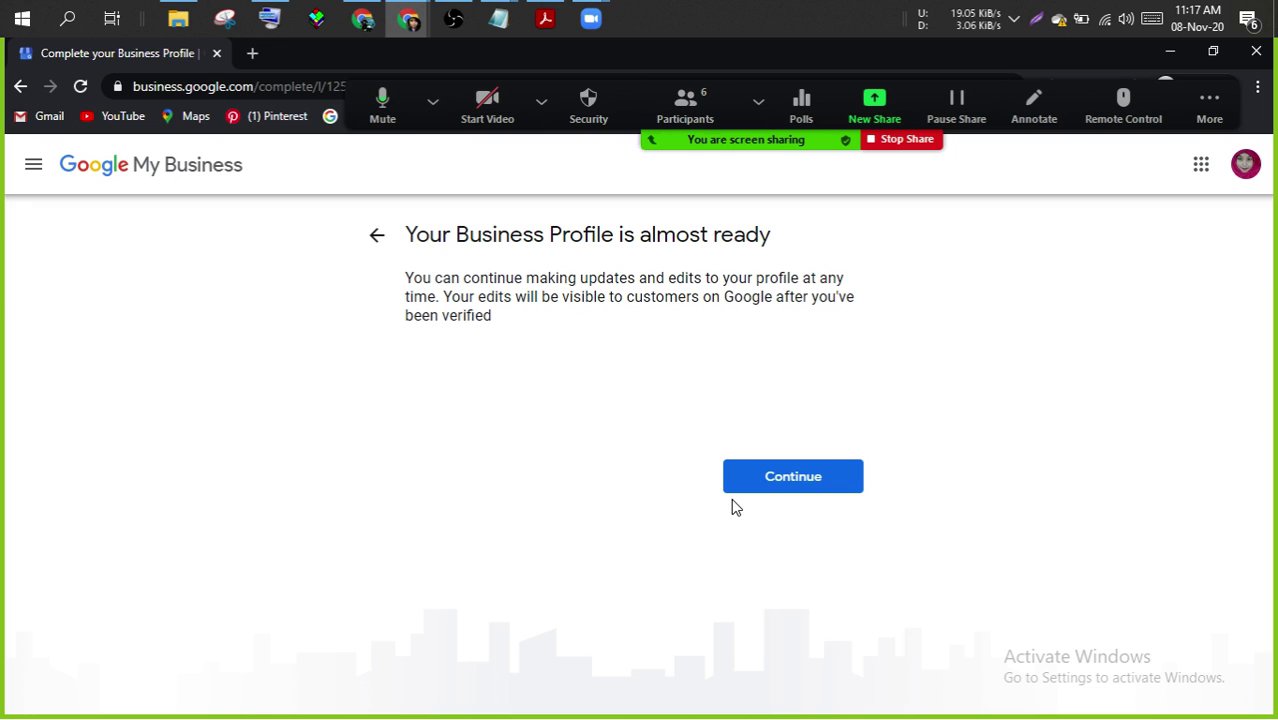
pyautogui.click(786, 479)
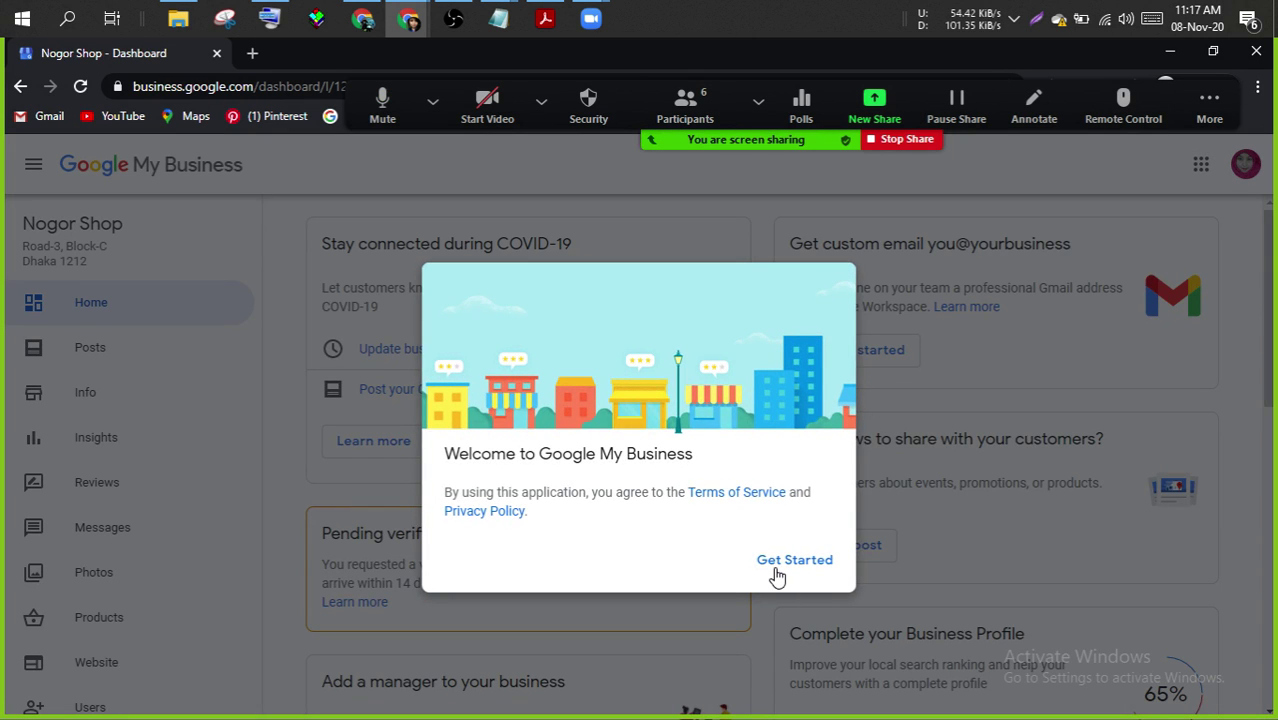
# - Dismiss the welcome dialog and start a new post from the dashboard
pyautogui.click(778, 568)
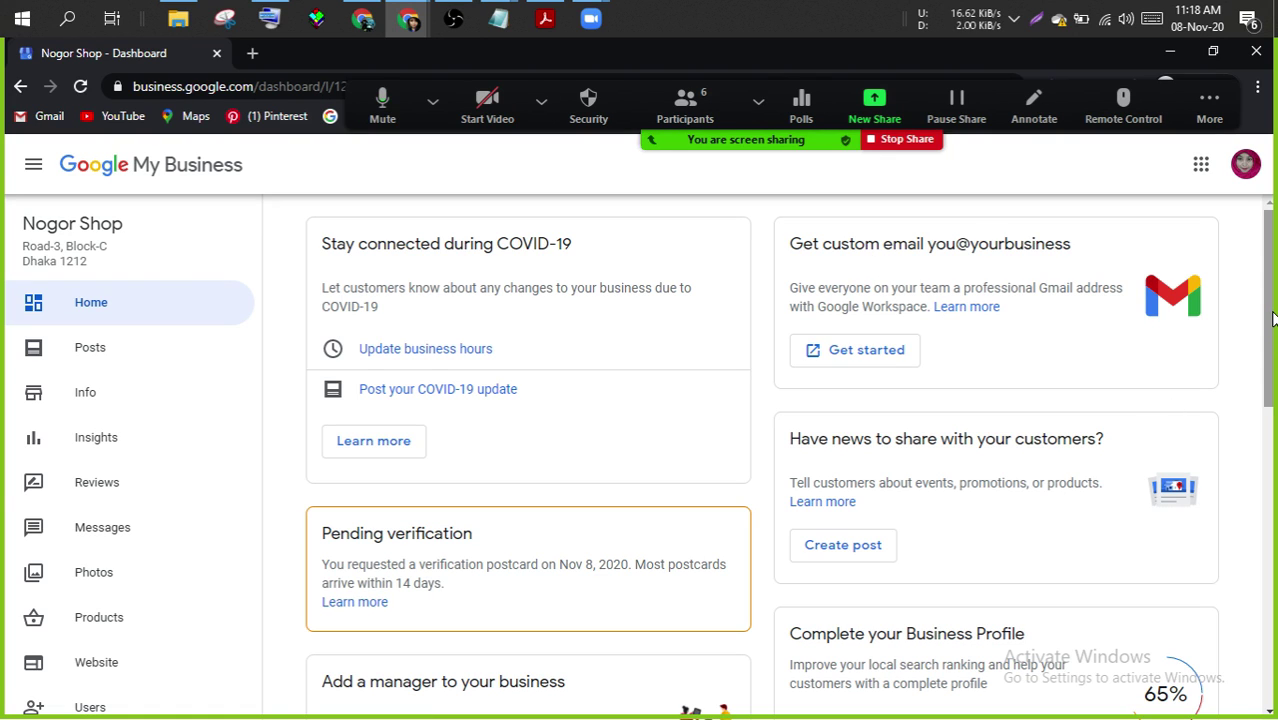
pyautogui.moveTo(1272, 318); pyautogui.dragTo(1268, 384)
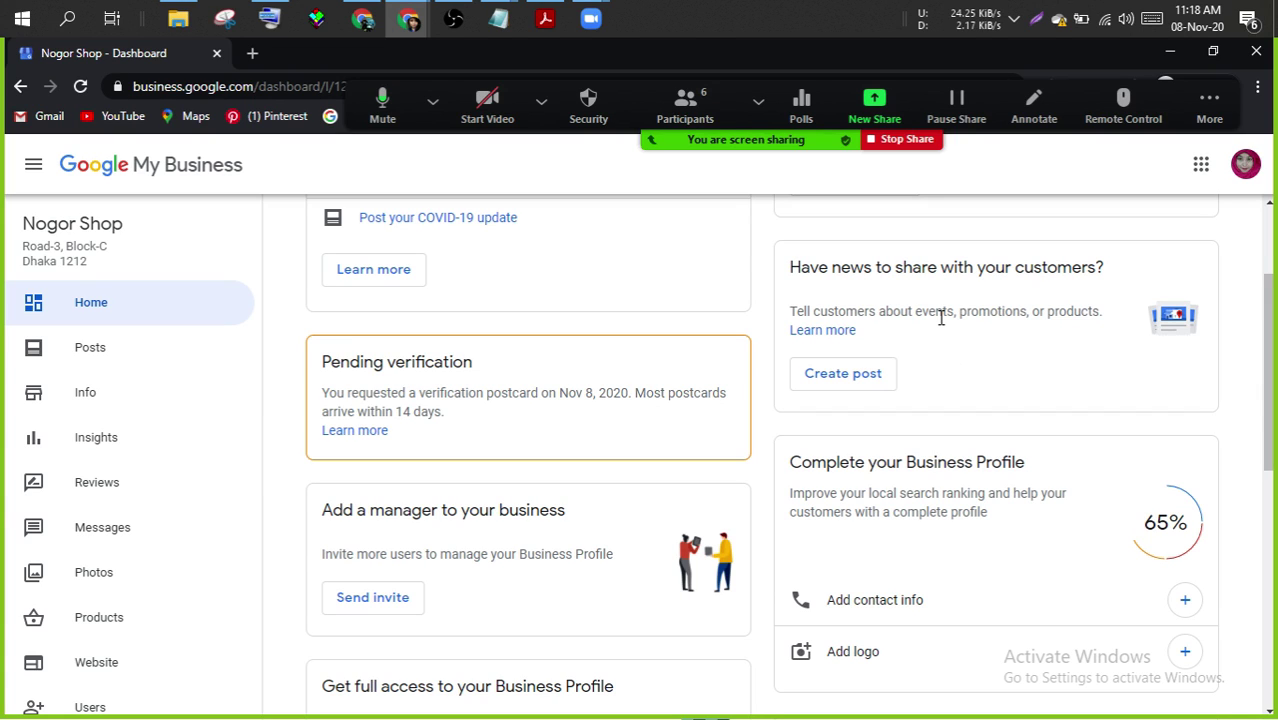
pyautogui.click(843, 378)
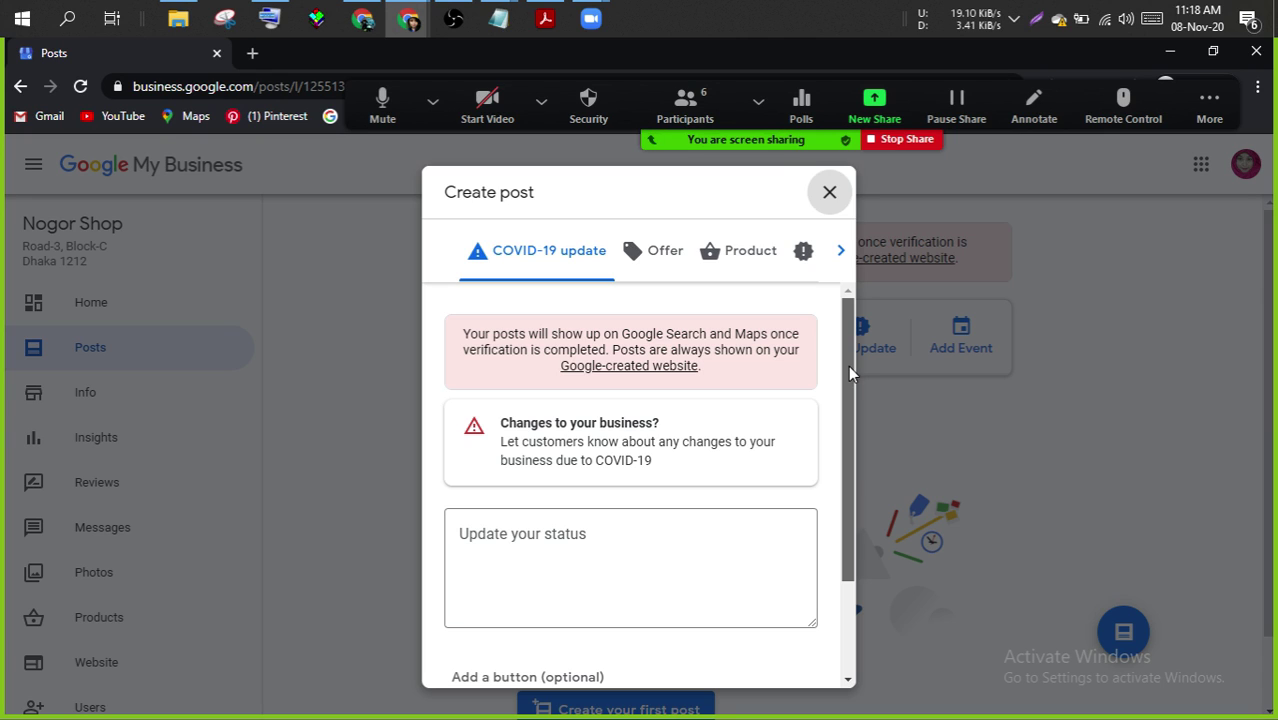
# - Write the update message 'Get the product in winter at a cheaper rate'
pyautogui.moveTo(848, 365); pyautogui.dragTo(849, 473)
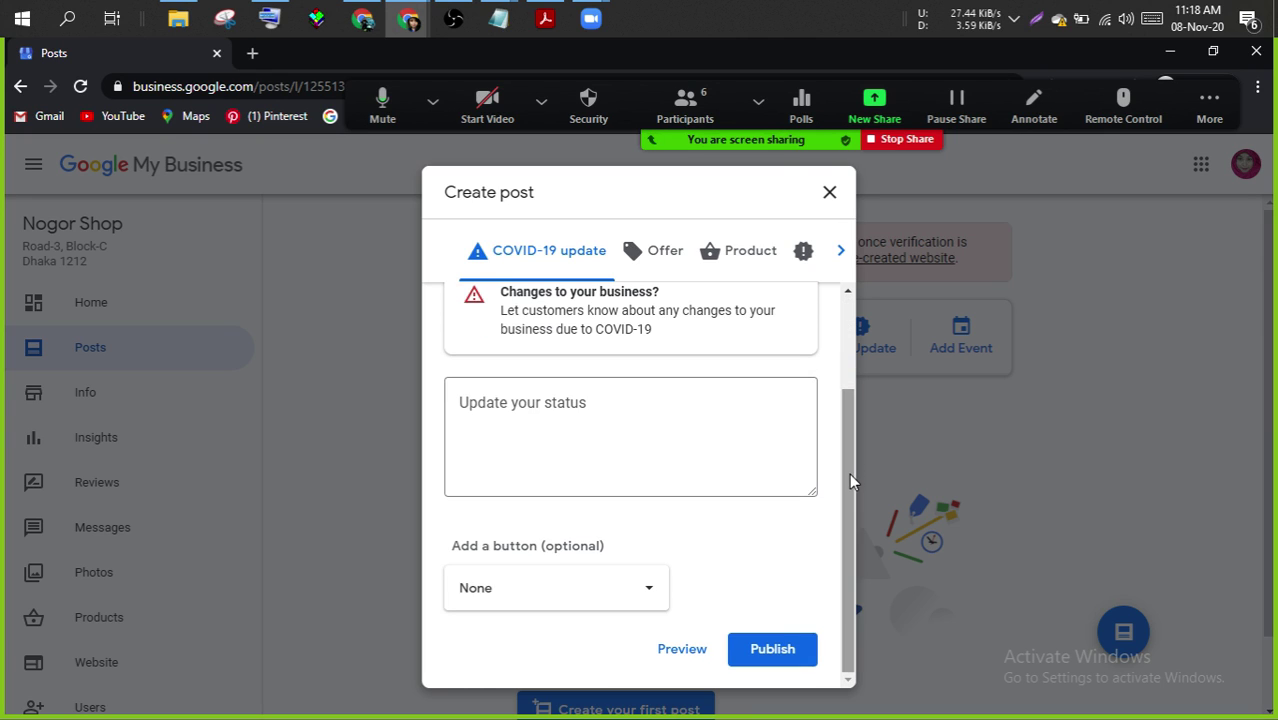
pyautogui.click(597, 400)
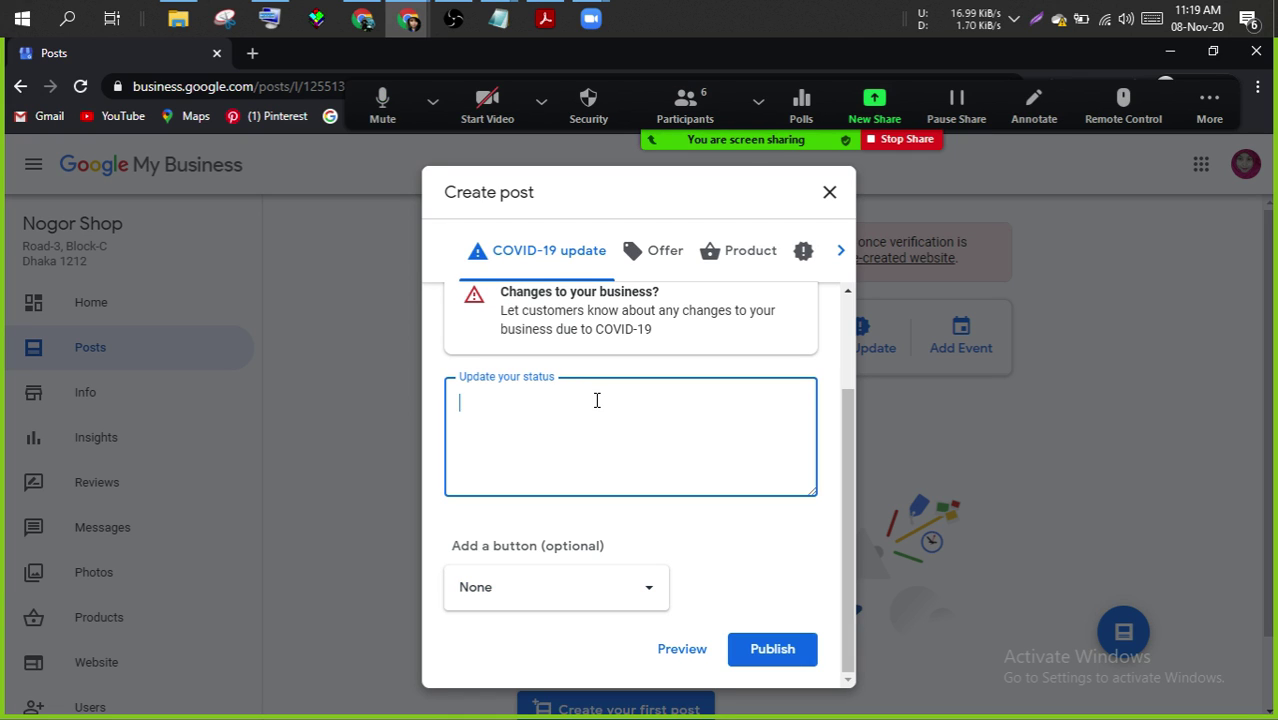
pyautogui.write('Get the product')
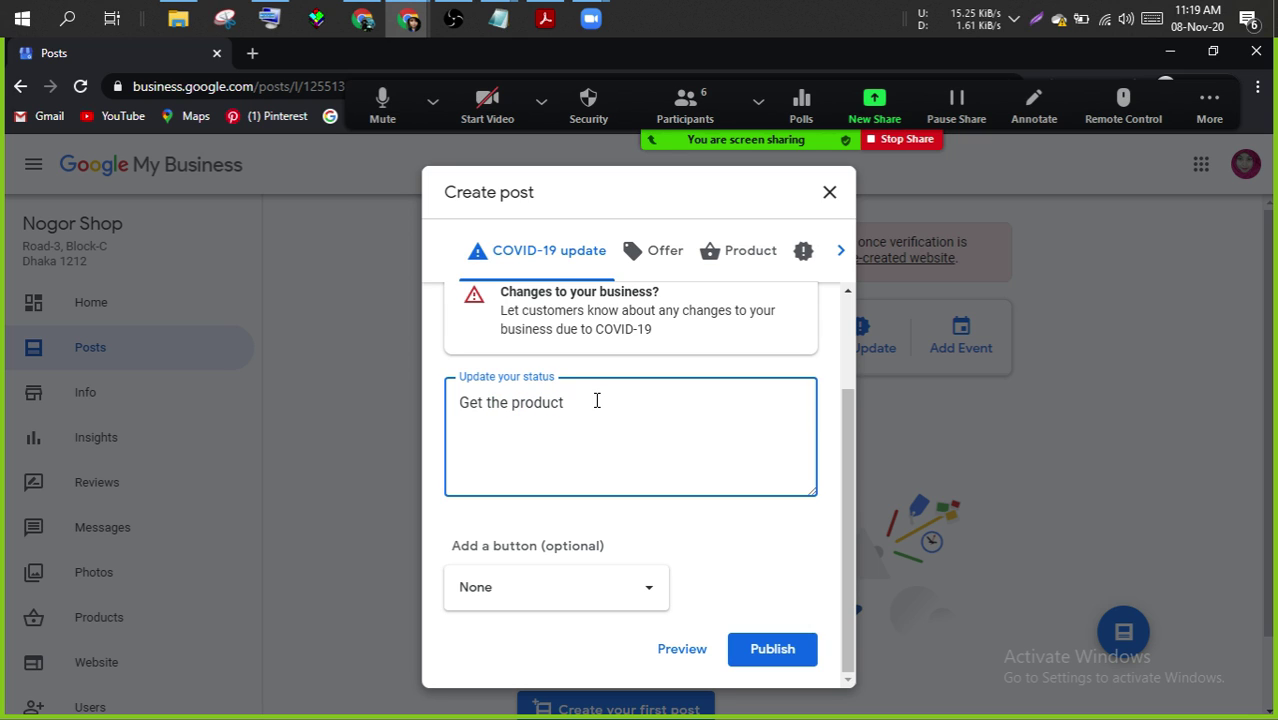
pyautogui.write(' in winter at a ')
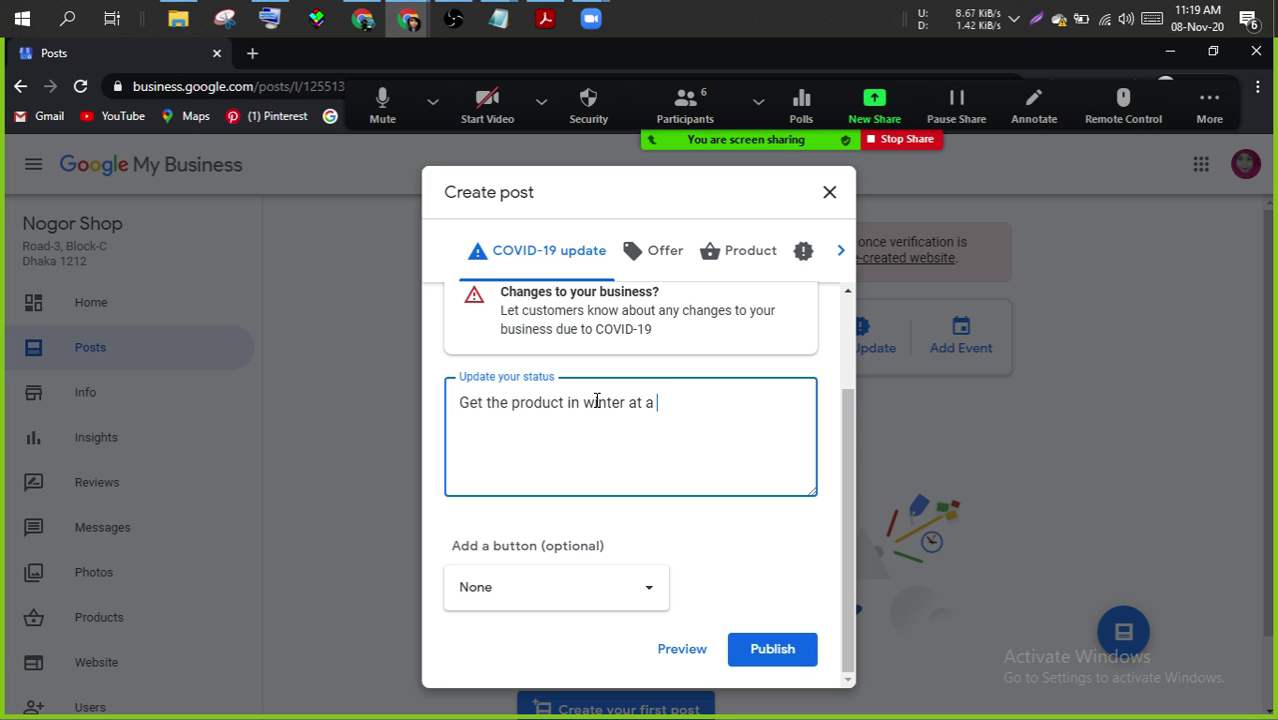
pyautogui.write('cheaper ')
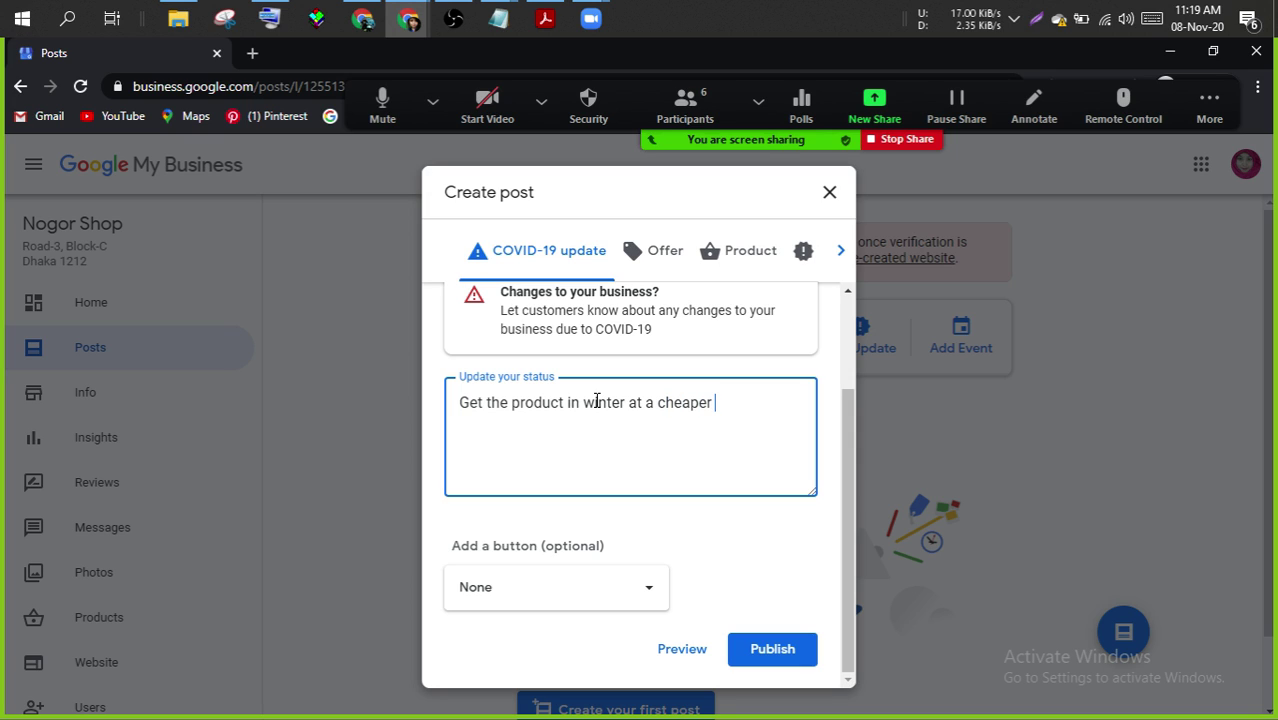
pyautogui.write('rate')
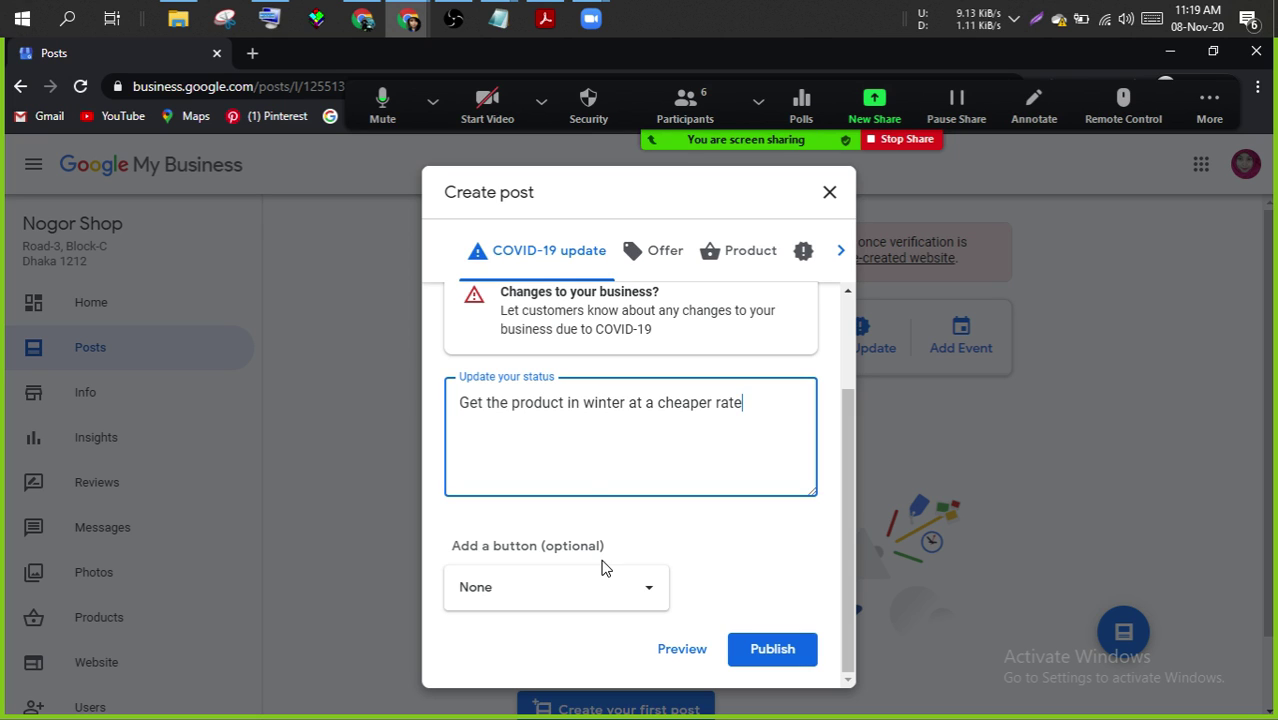
pyautogui.click(634, 595)
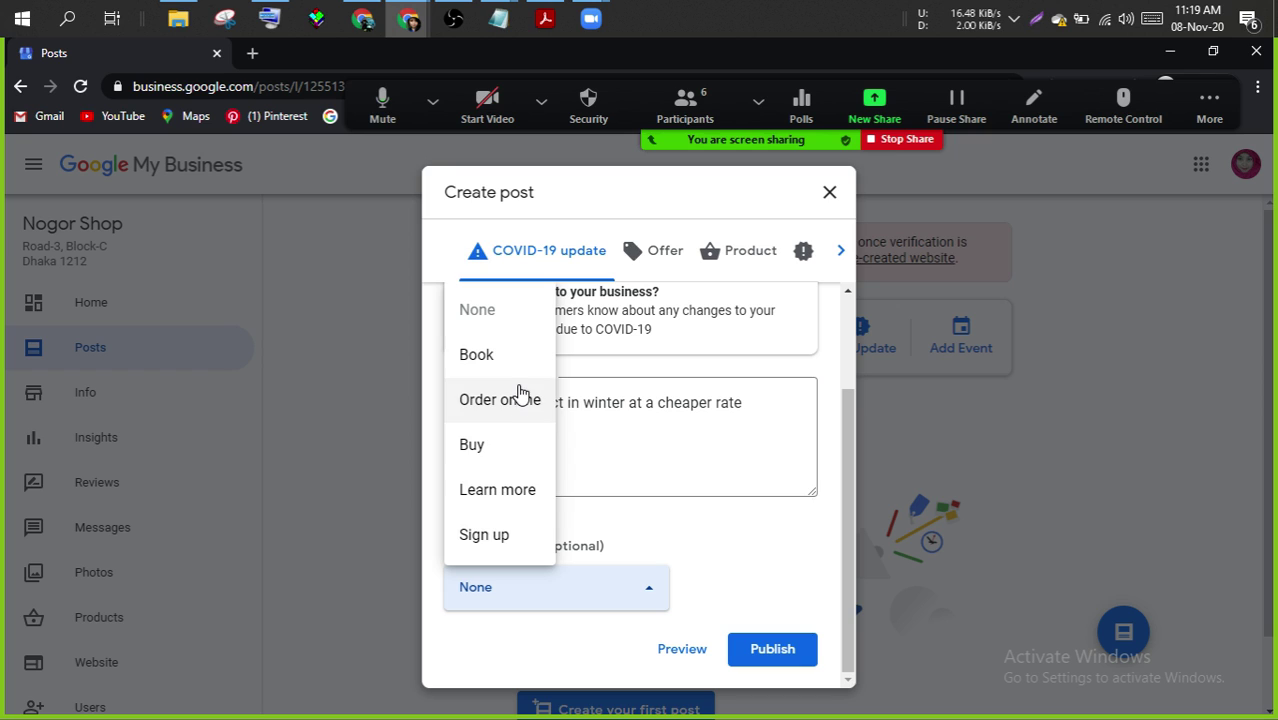
pyautogui.click(496, 438)
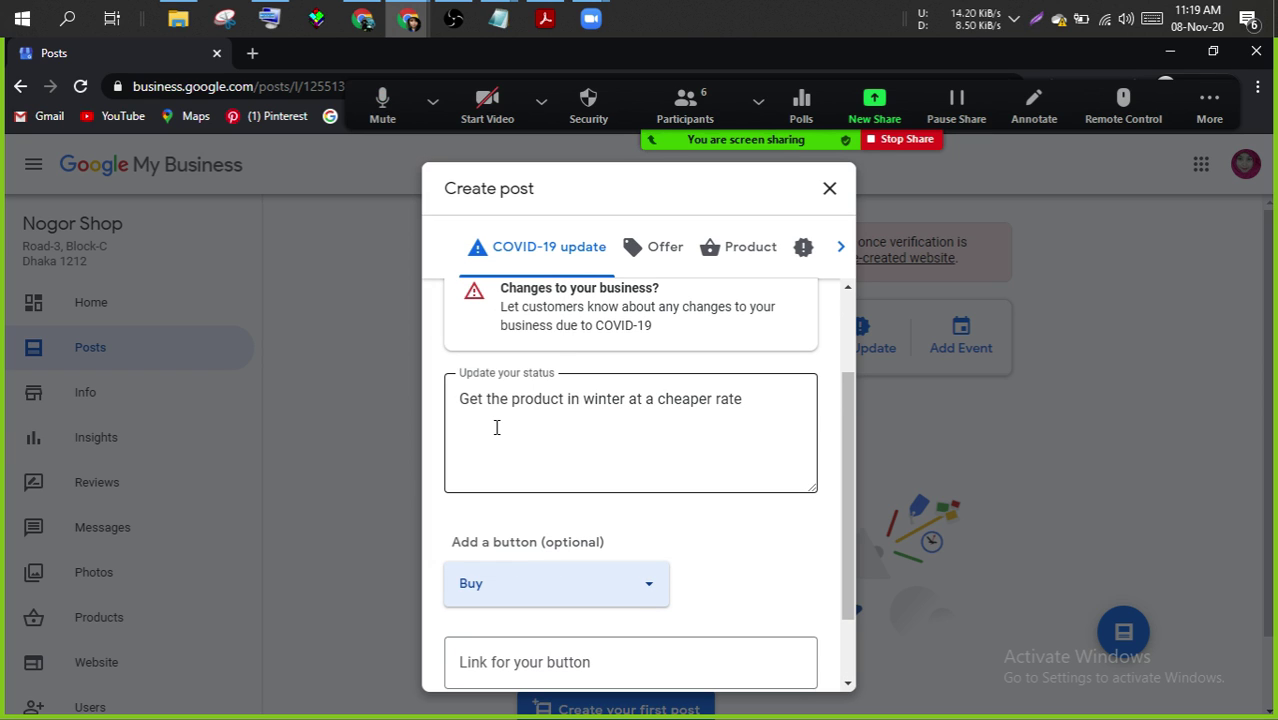
pyautogui.scroll(-2, 842, 535)
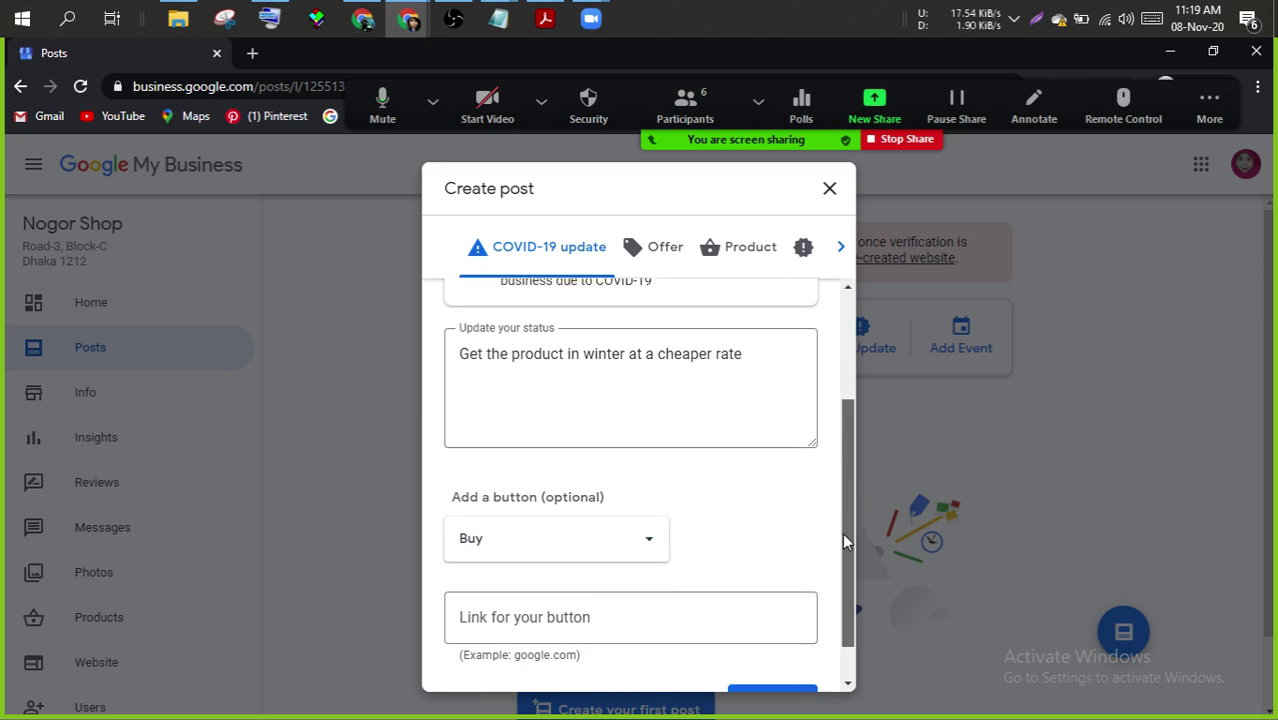
pyautogui.scroll(-2, 844, 560)
pyautogui.click(588, 572)
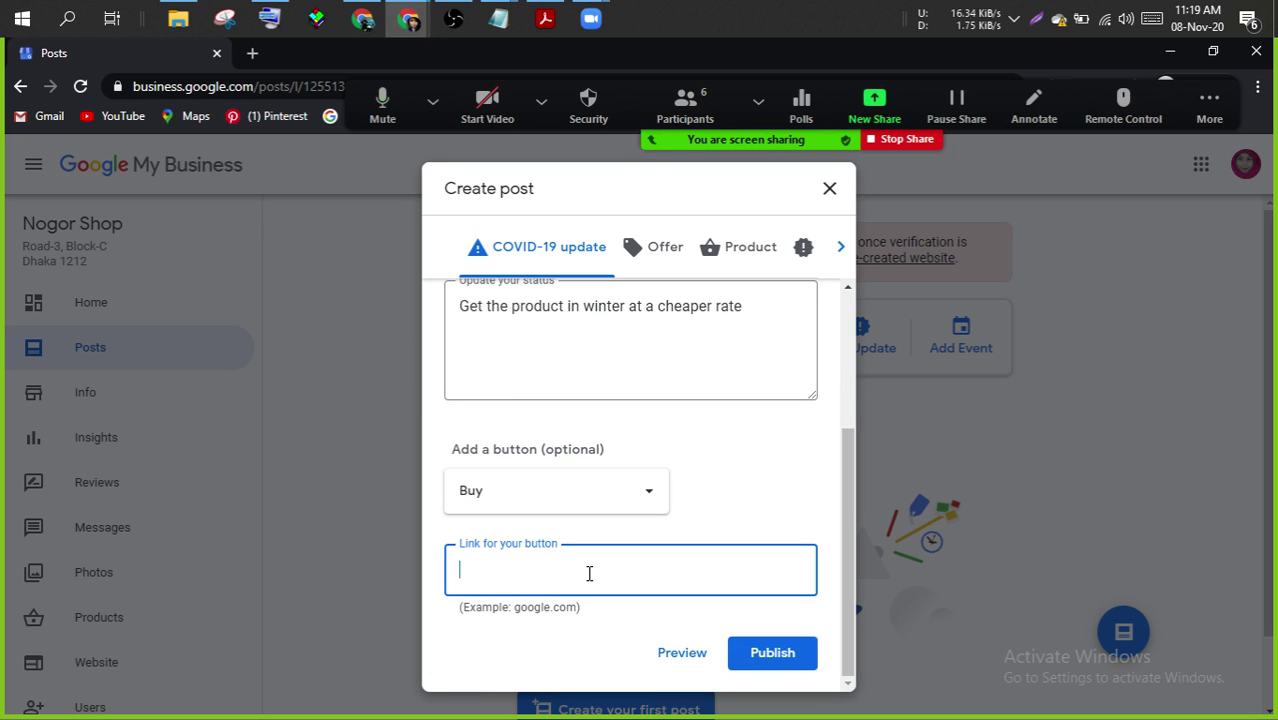
pyautogui.write('n')
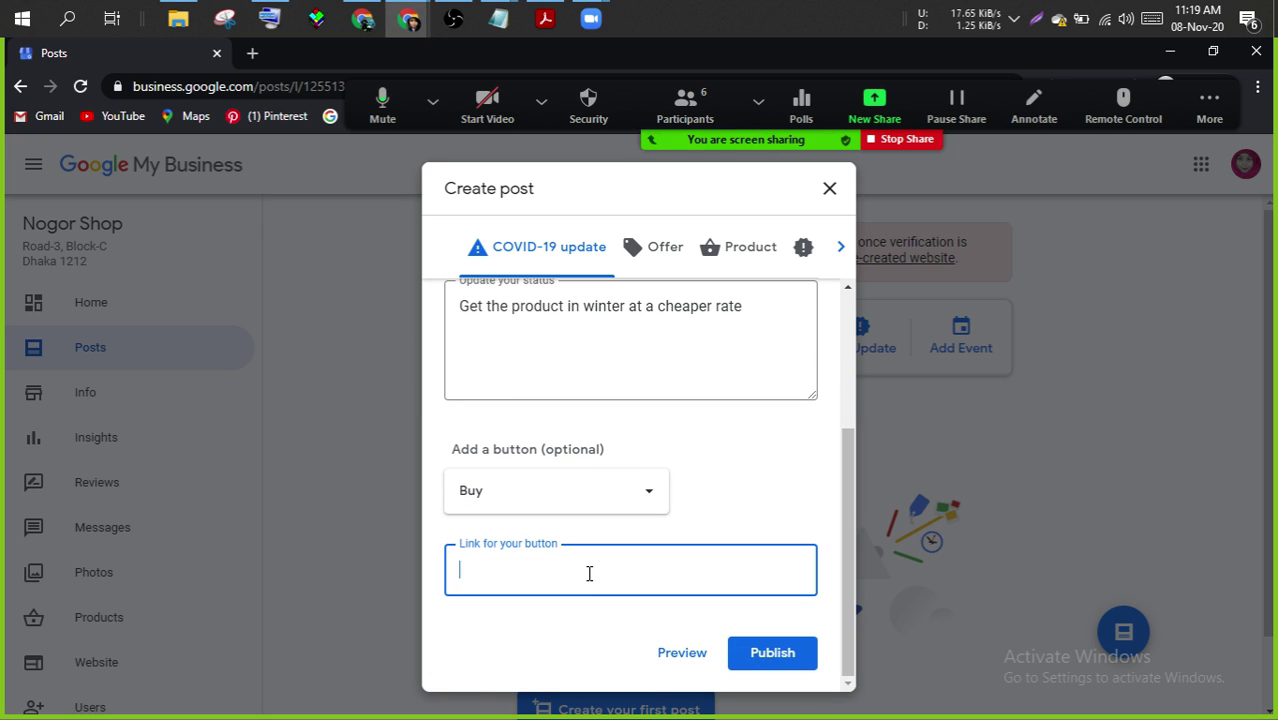
pyautogui.write('www.nogorshop')
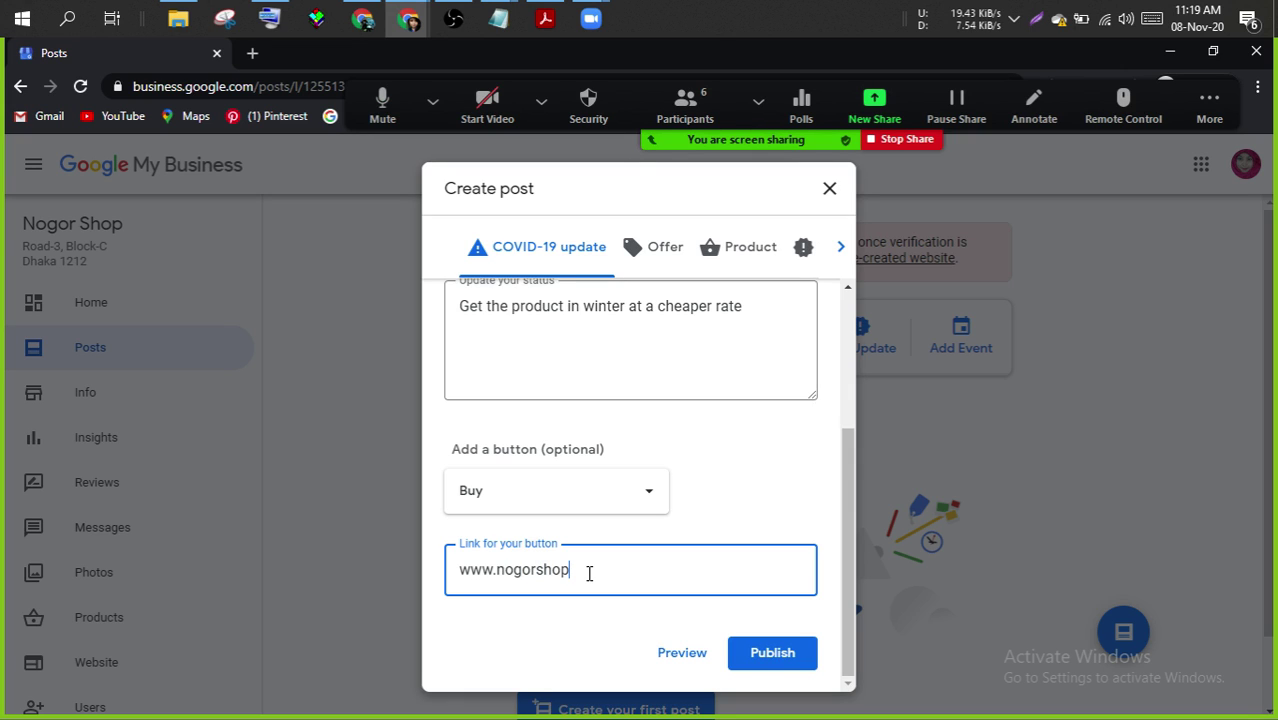
pyautogui.write('.com')
# - Switch to an Offer post and reuse the winter cheaper-rate message as the offer title
pyautogui.click(666, 247)
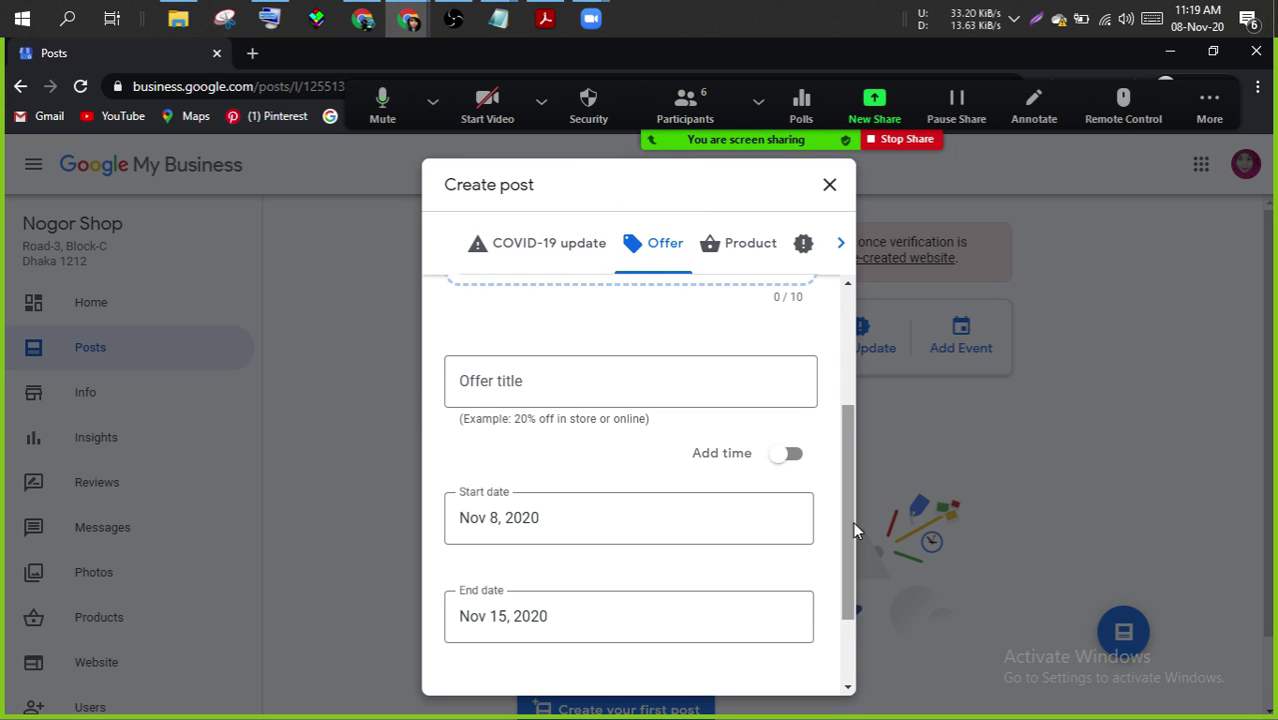
pyautogui.moveTo(852, 521); pyautogui.dragTo(851, 366)
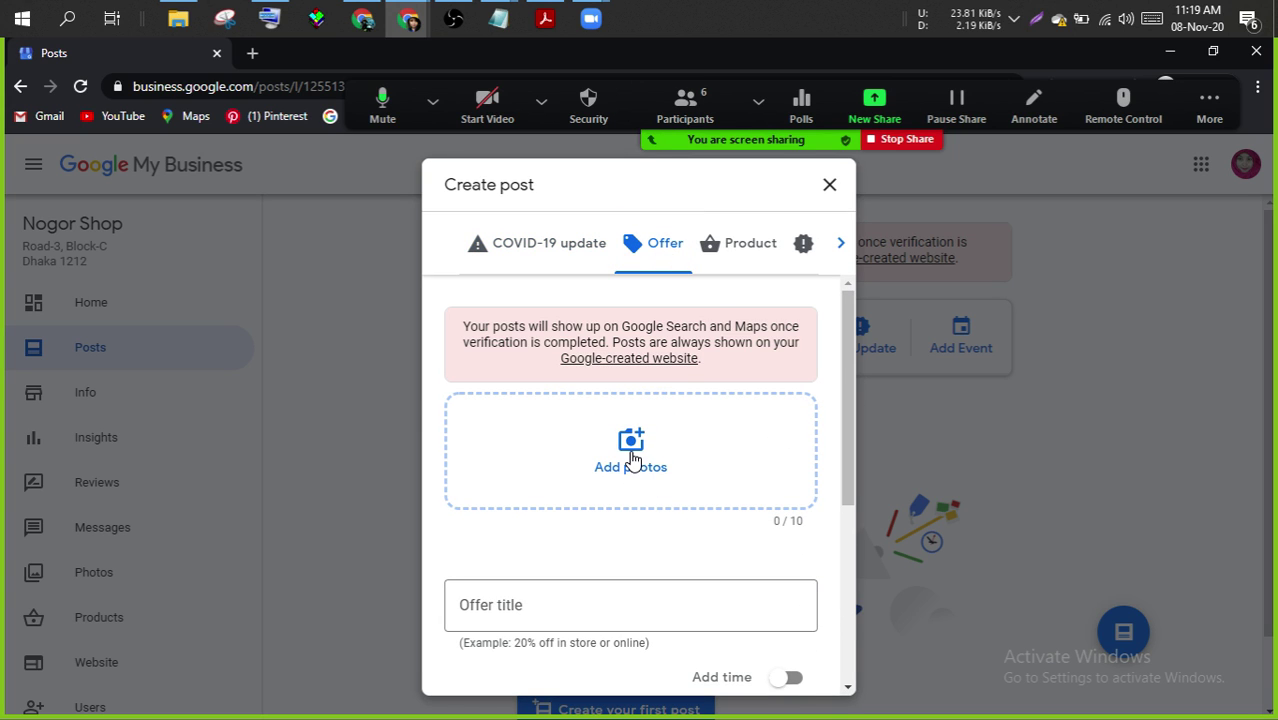
pyautogui.moveTo(851, 376); pyautogui.dragTo(797, 468)
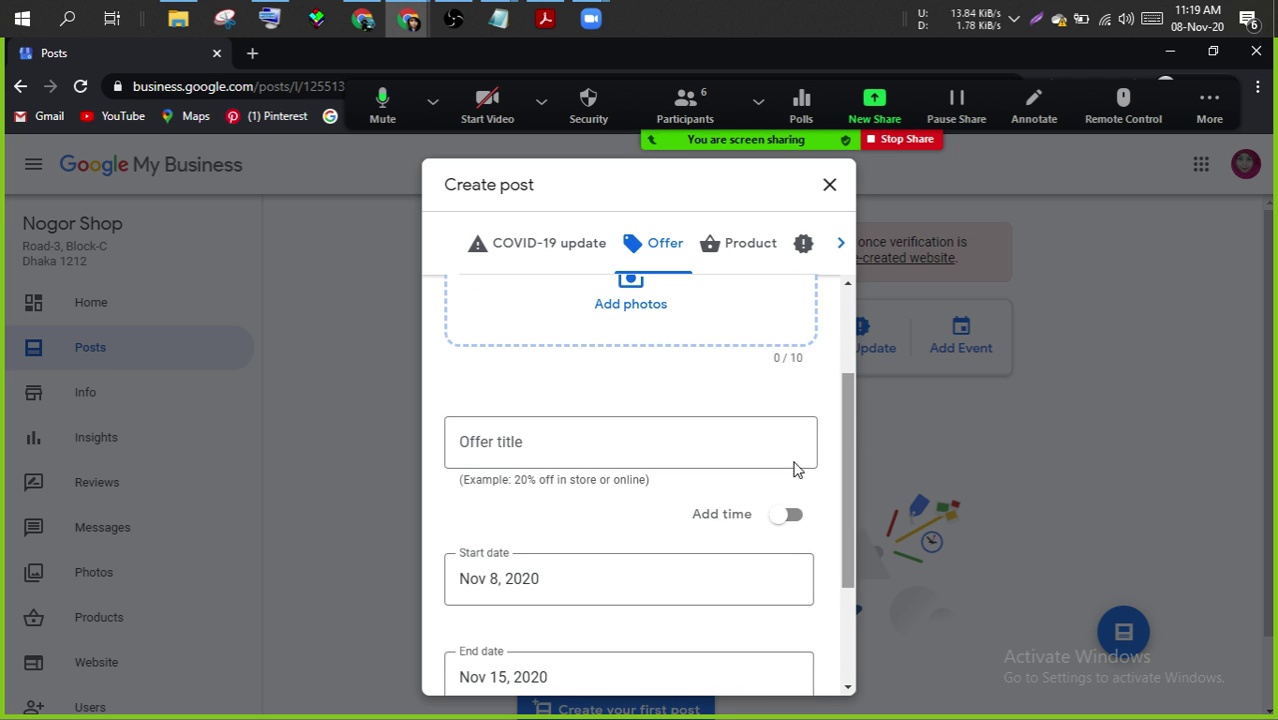
pyautogui.click(505, 243)
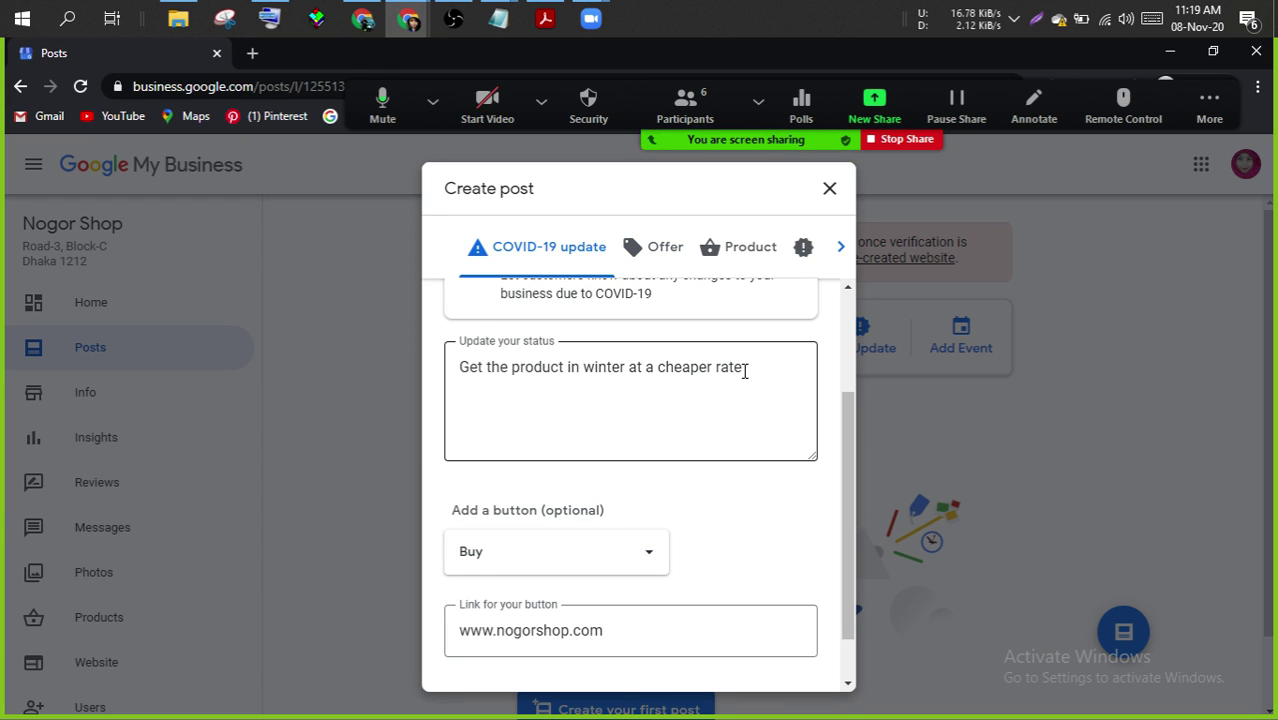
pyautogui.moveTo(744, 370); pyautogui.dragTo(464, 380)
pyautogui.hotkey('ctrl', 'c')
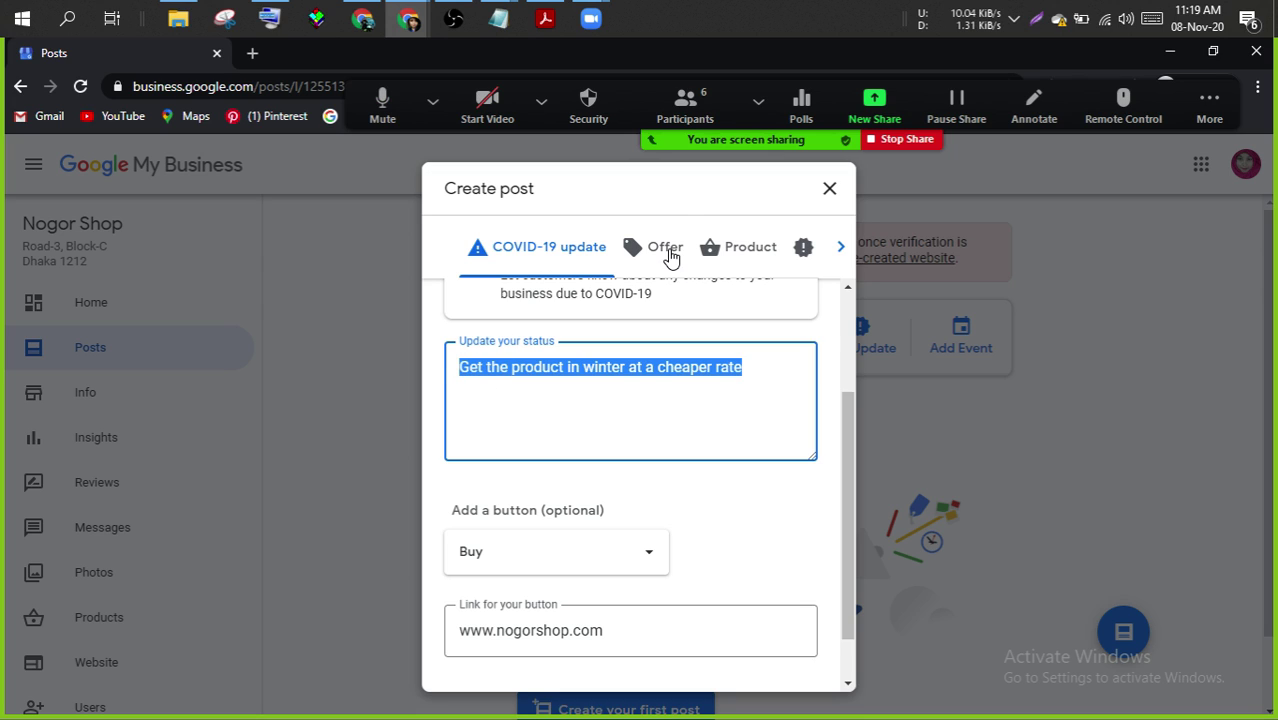
pyautogui.click(670, 252)
pyautogui.click(611, 461)
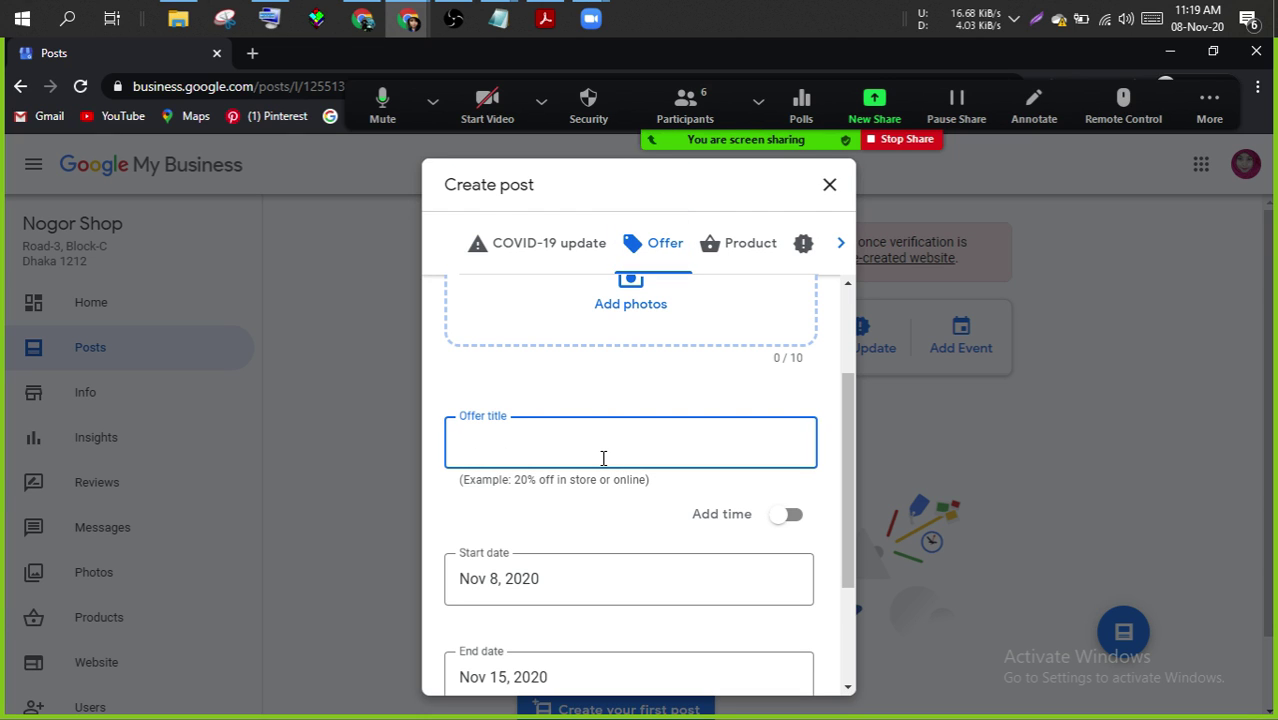
pyautogui.hotkey('ctrl', 'v')
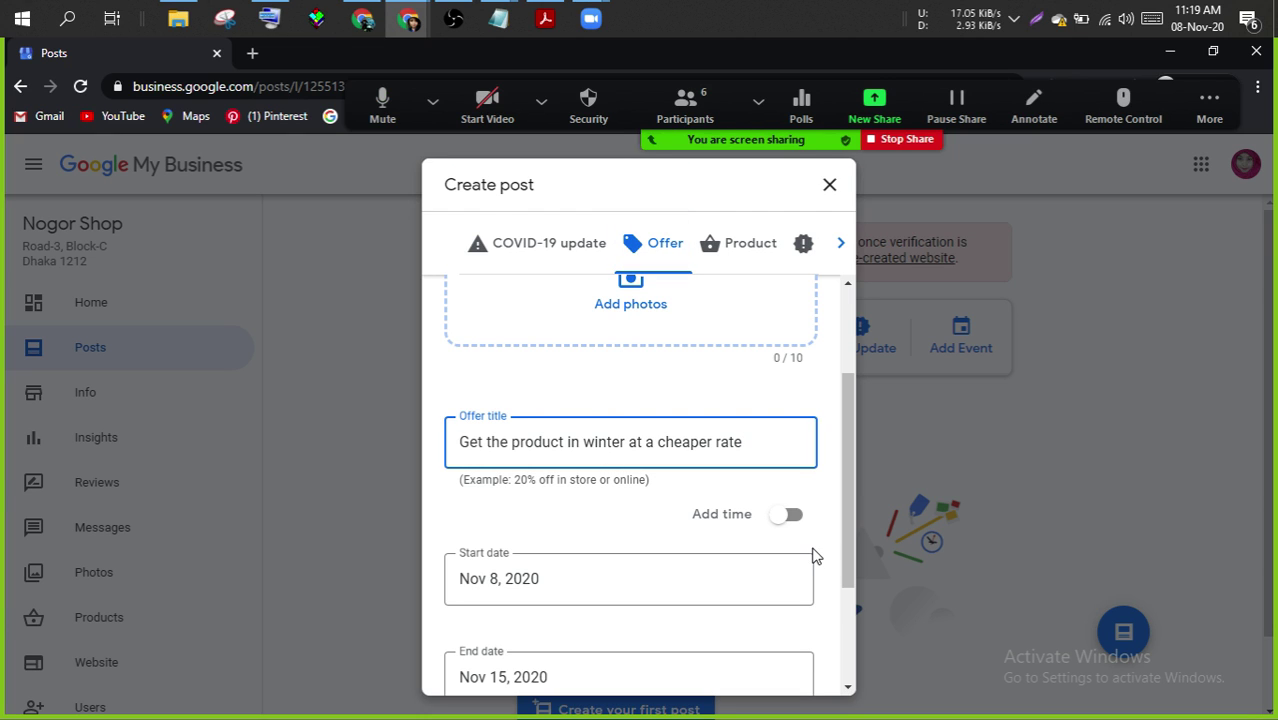
# - Give the offer 12:00 AM start and end times and expand the extra details fields
pyautogui.moveTo(848, 462); pyautogui.dragTo(848, 498)
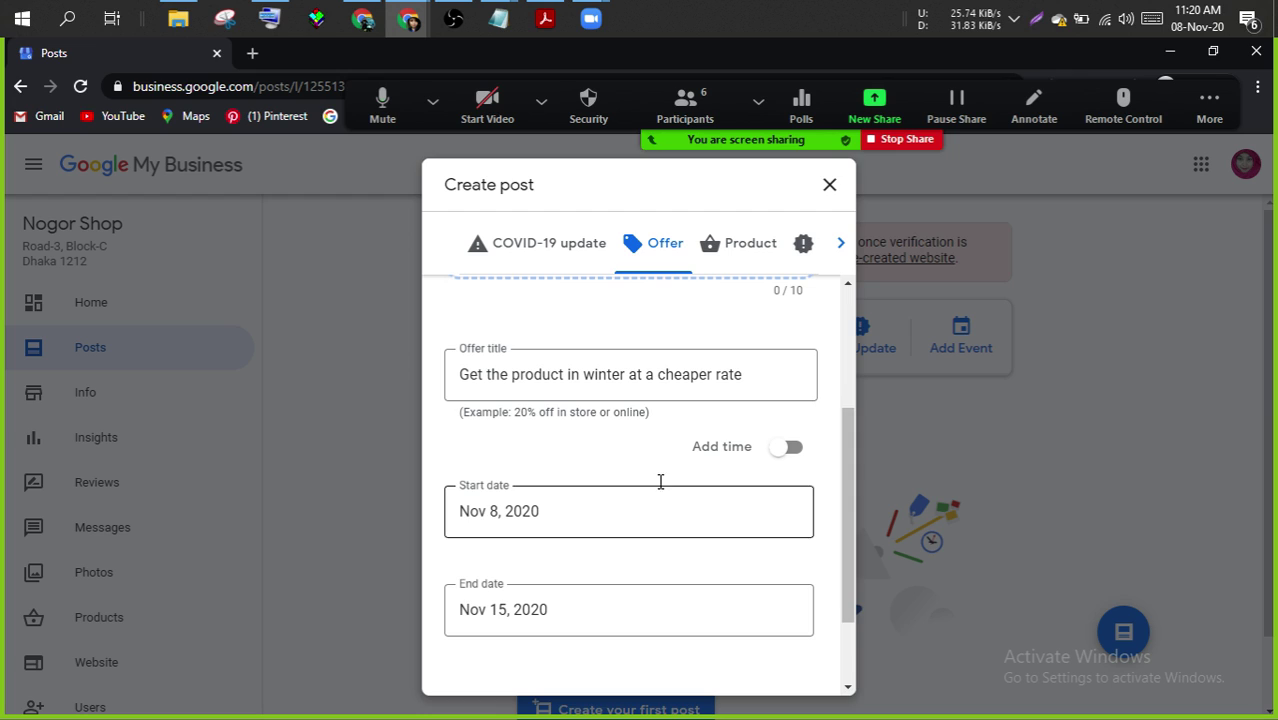
pyautogui.click(787, 448)
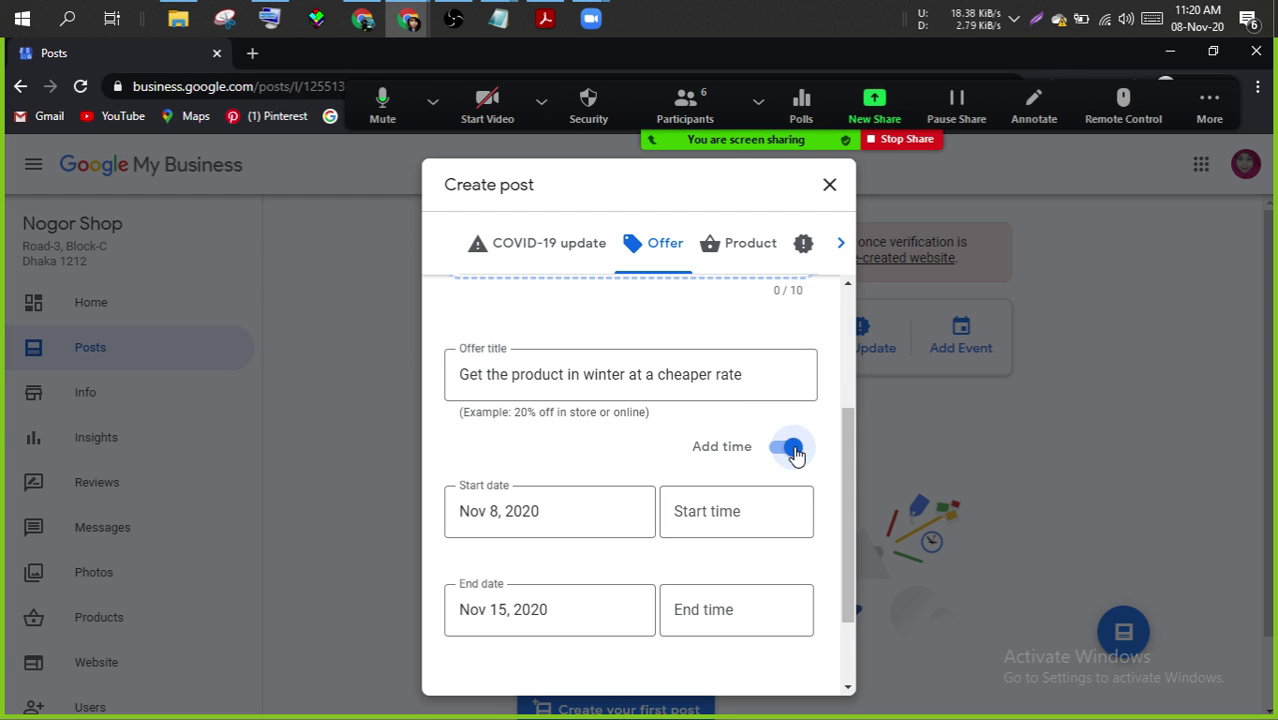
pyautogui.click(734, 525)
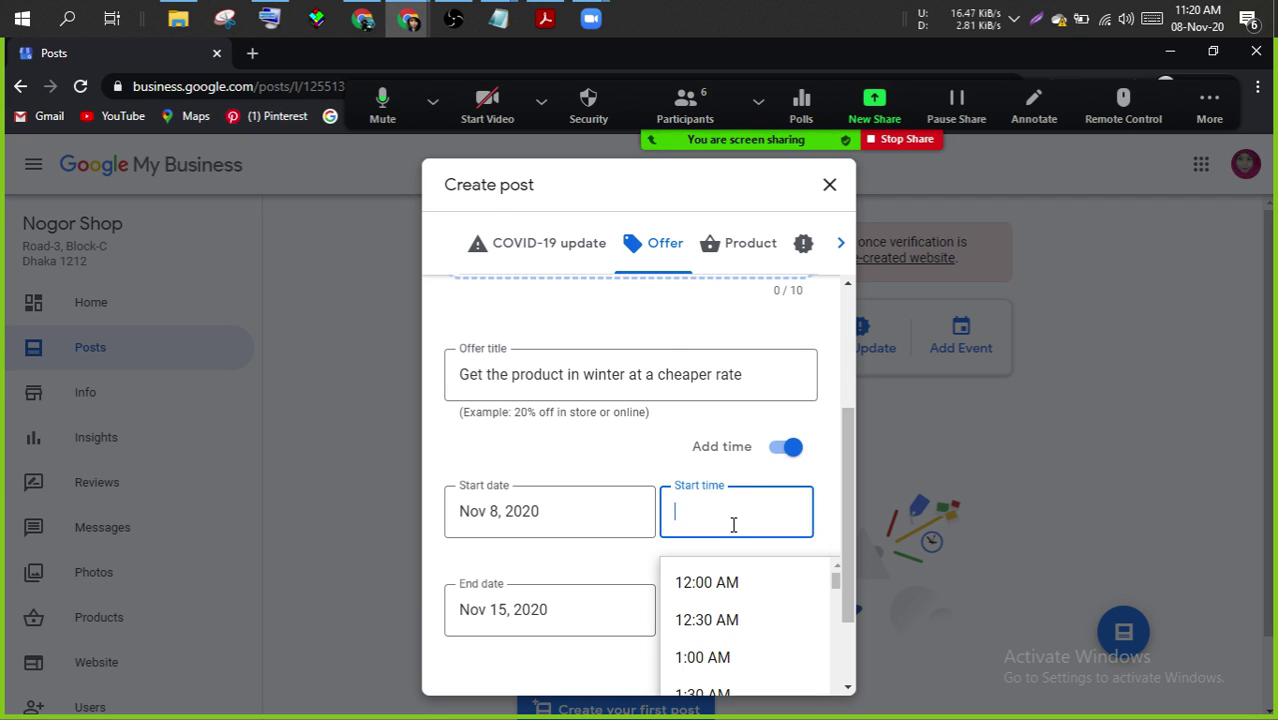
pyautogui.click(731, 588)
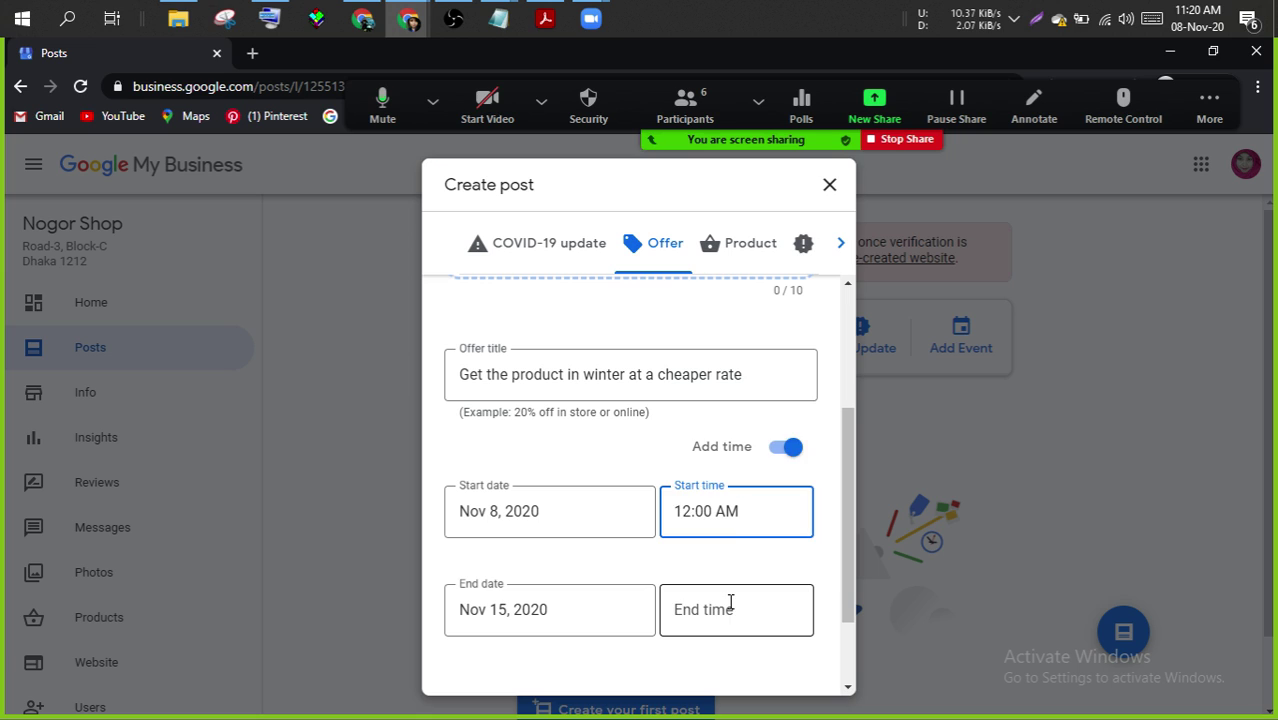
pyautogui.click(731, 603)
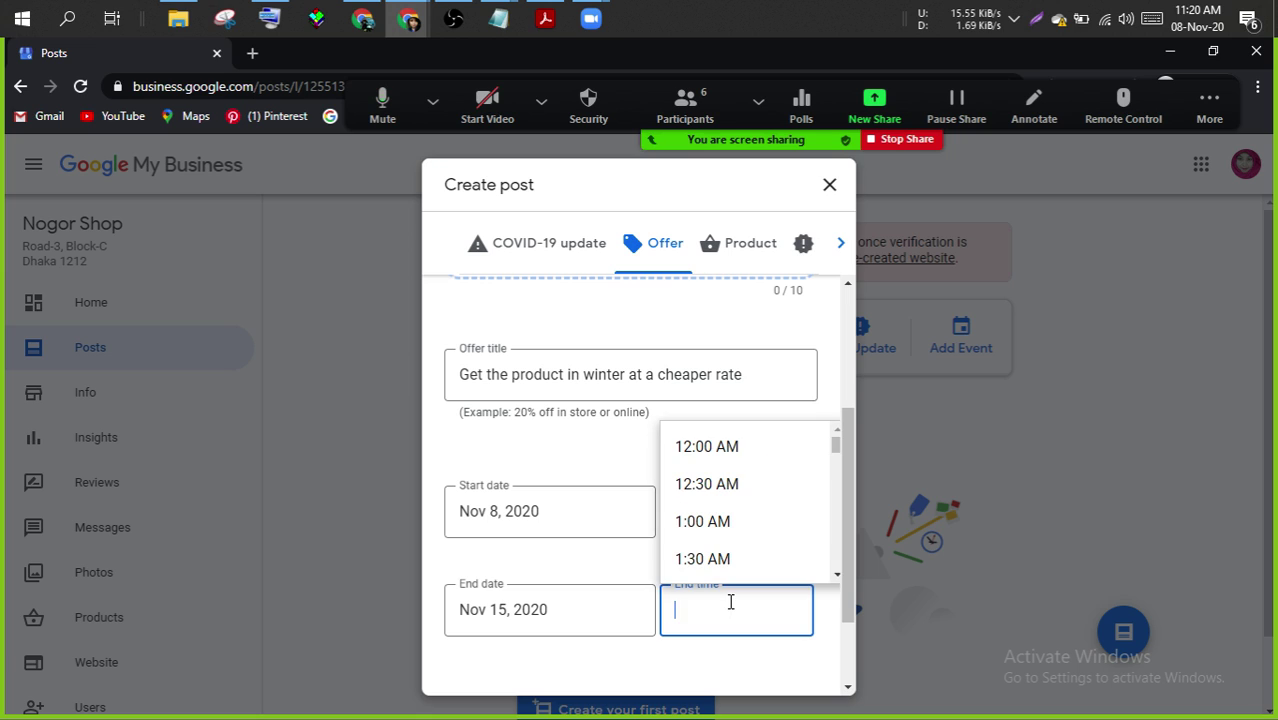
pyautogui.click(761, 442)
pyautogui.moveTo(847, 467); pyautogui.dragTo(841, 552)
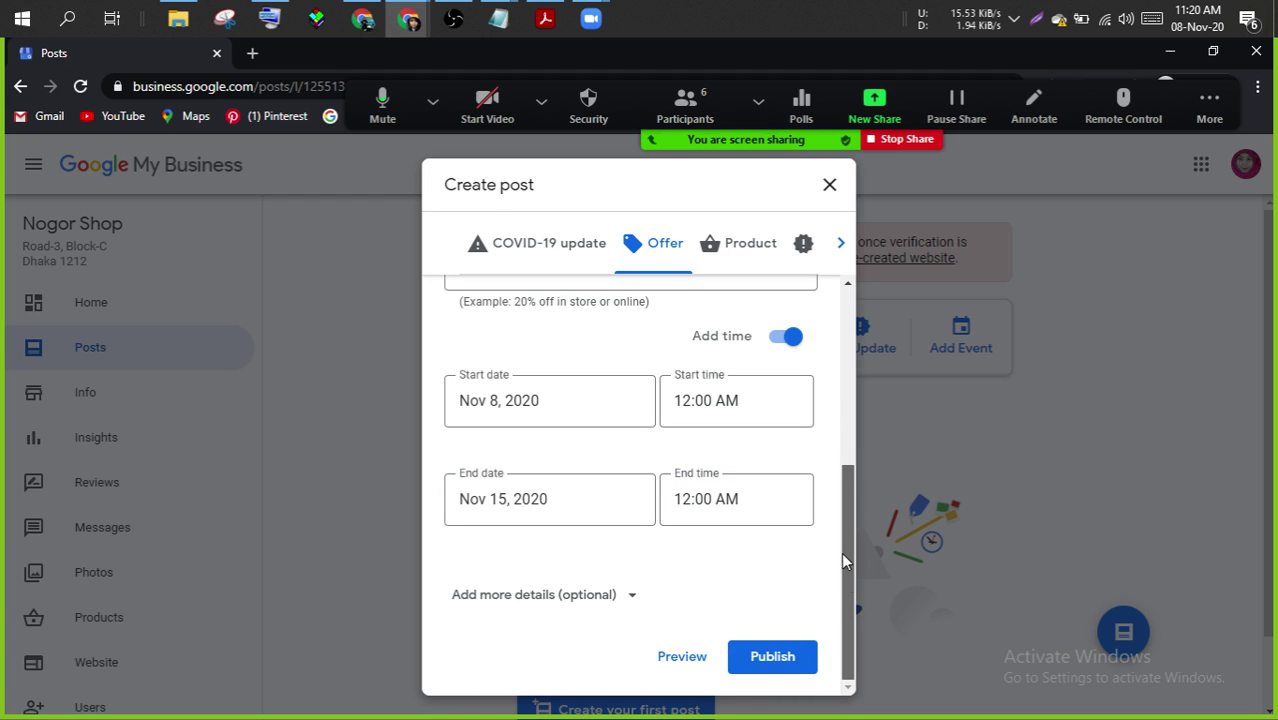
pyautogui.click(628, 594)
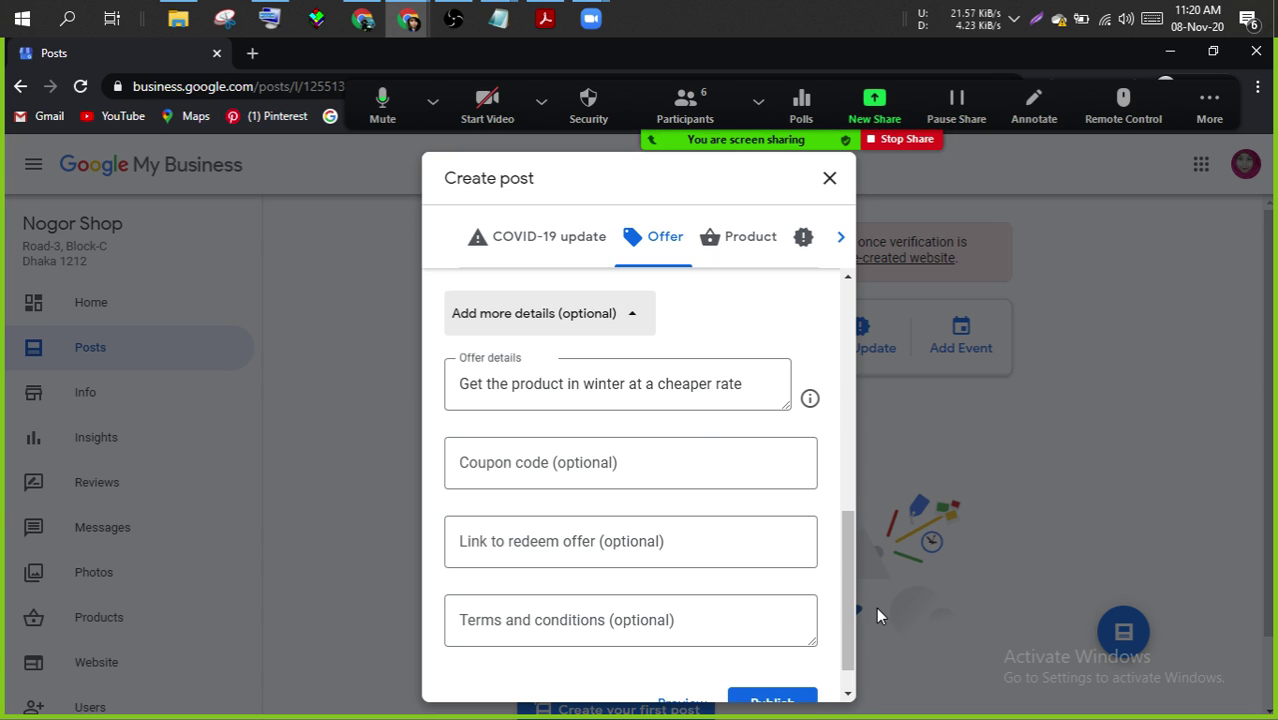
pyautogui.moveTo(838, 597); pyautogui.dragTo(822, 354)
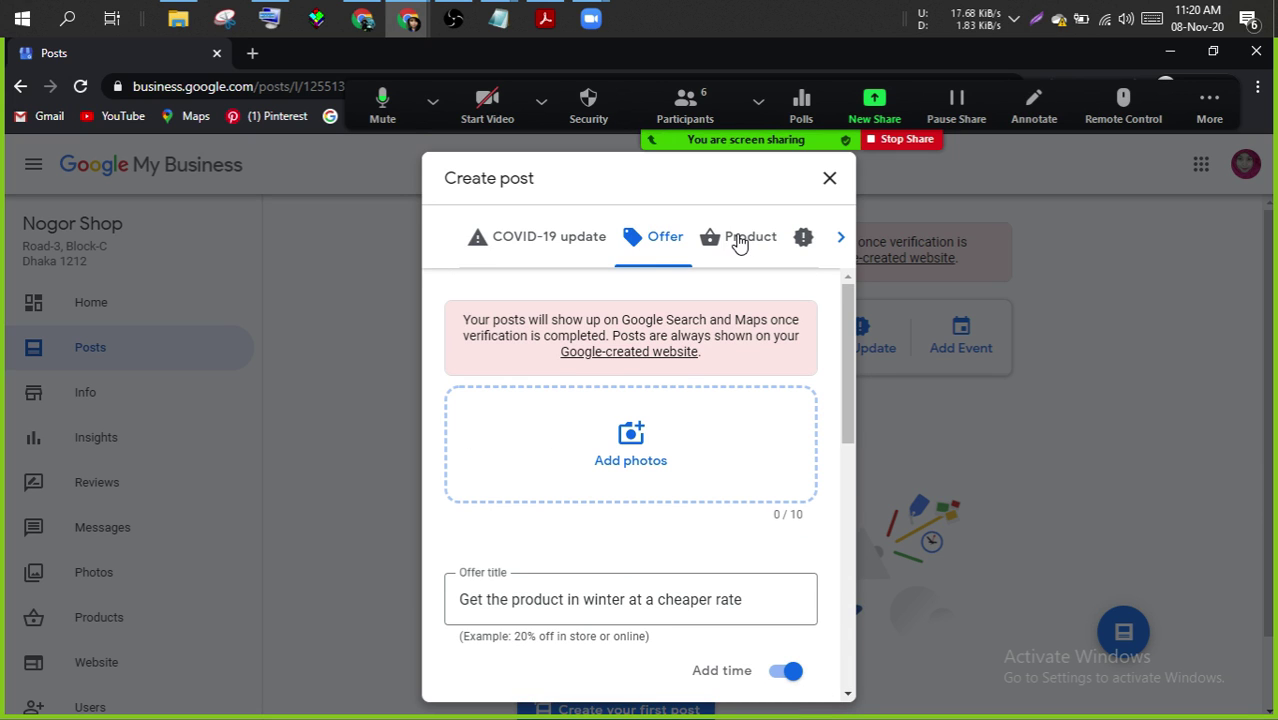
# - Make it a product post named 'Shal' in a new category 'Shawl'
pyautogui.click(740, 243)
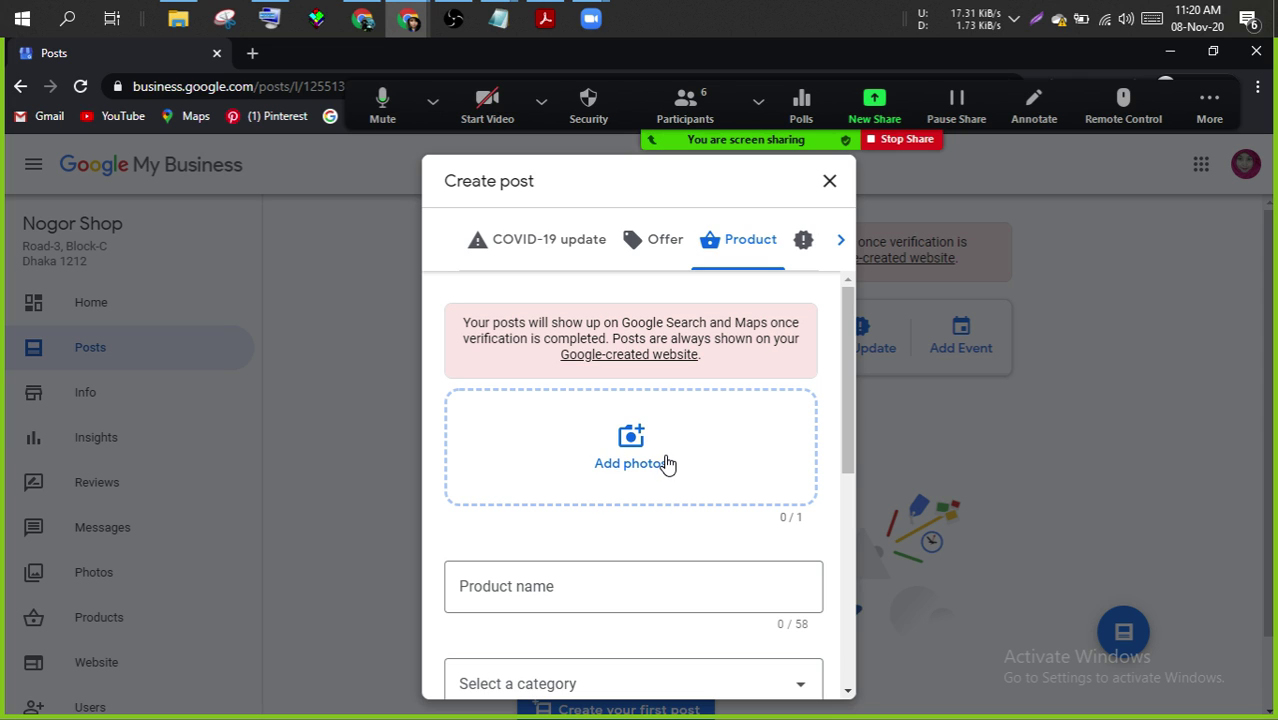
pyautogui.moveTo(843, 415); pyautogui.dragTo(848, 507)
pyautogui.click(503, 400)
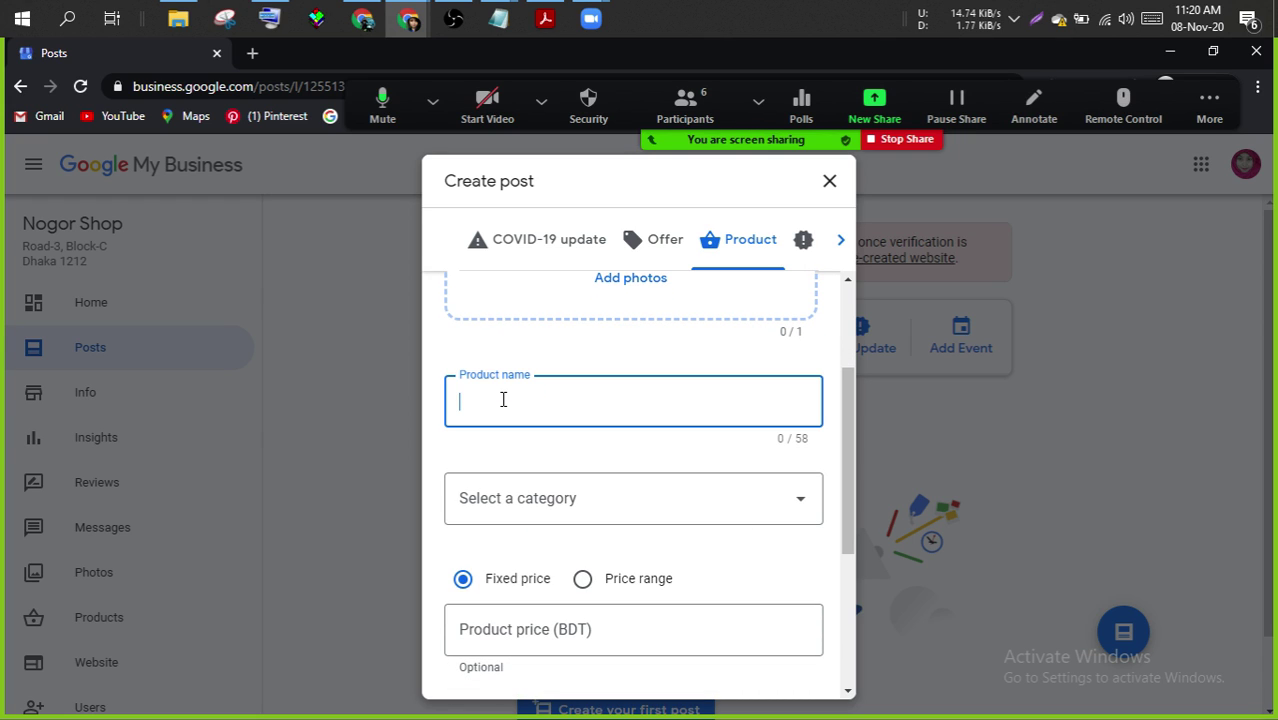
pyautogui.write('Shawl')
pyautogui.click(693, 503)
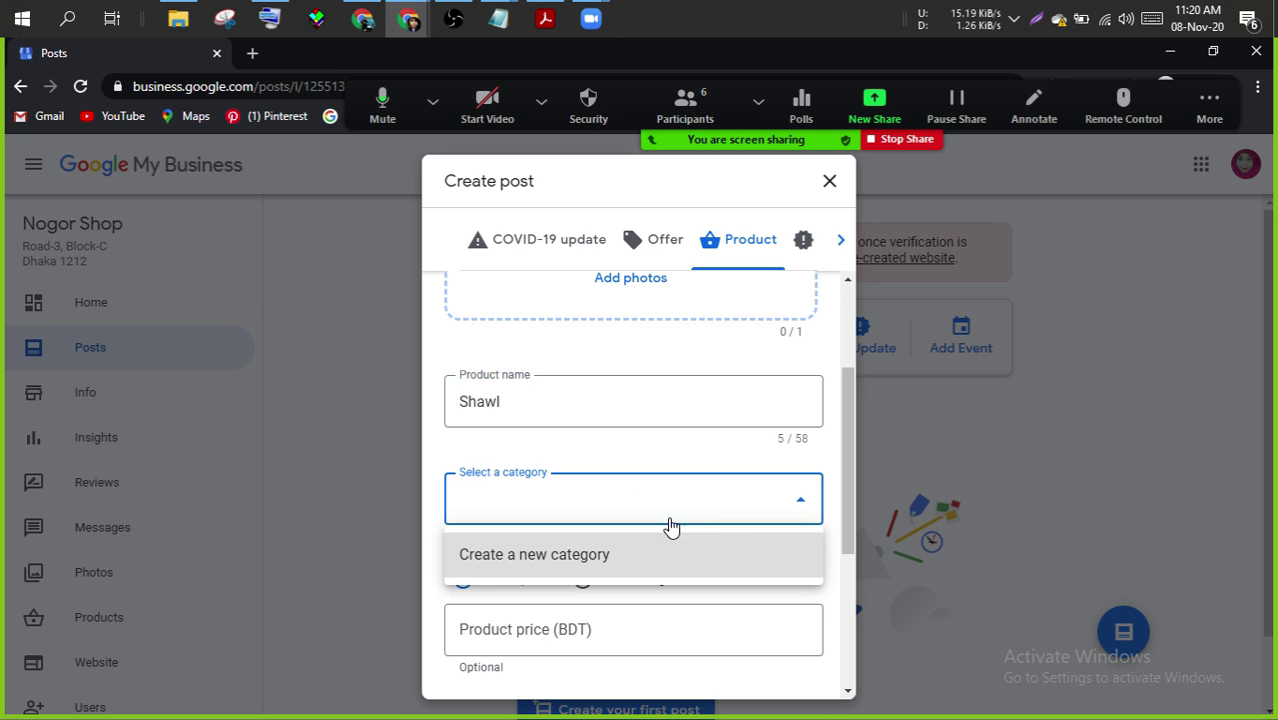
pyautogui.click(625, 556)
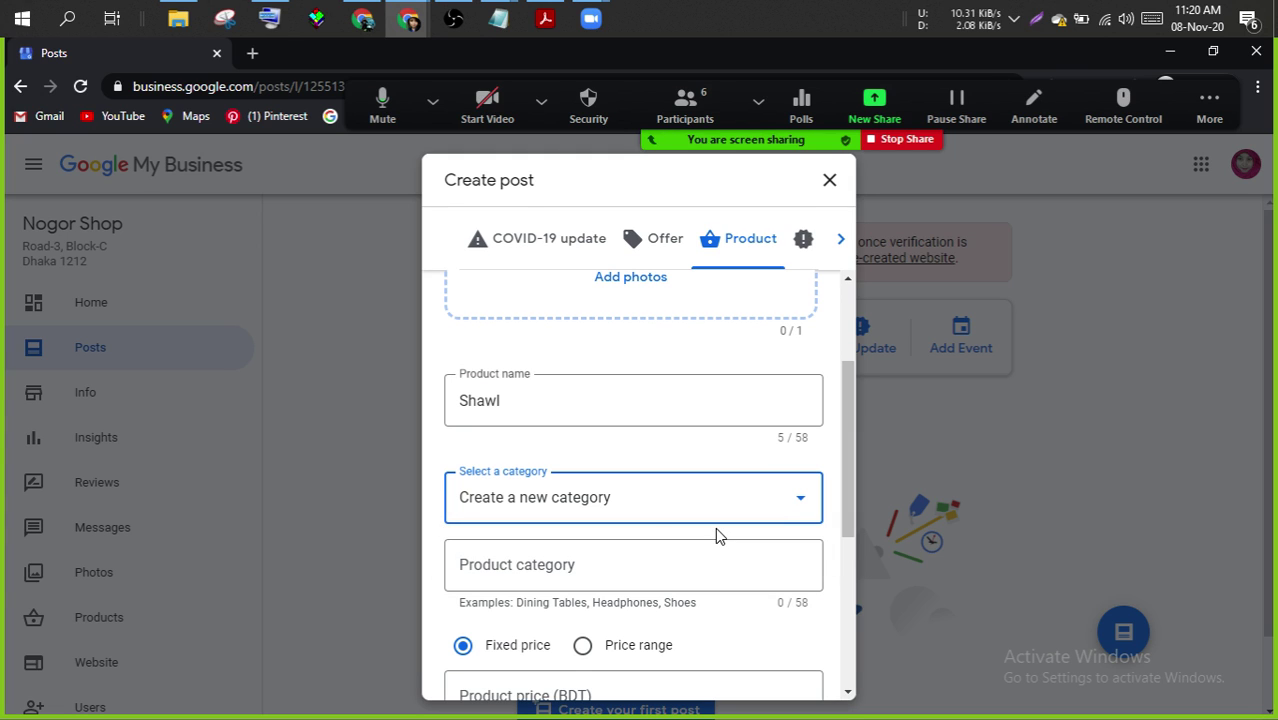
pyautogui.click(613, 566)
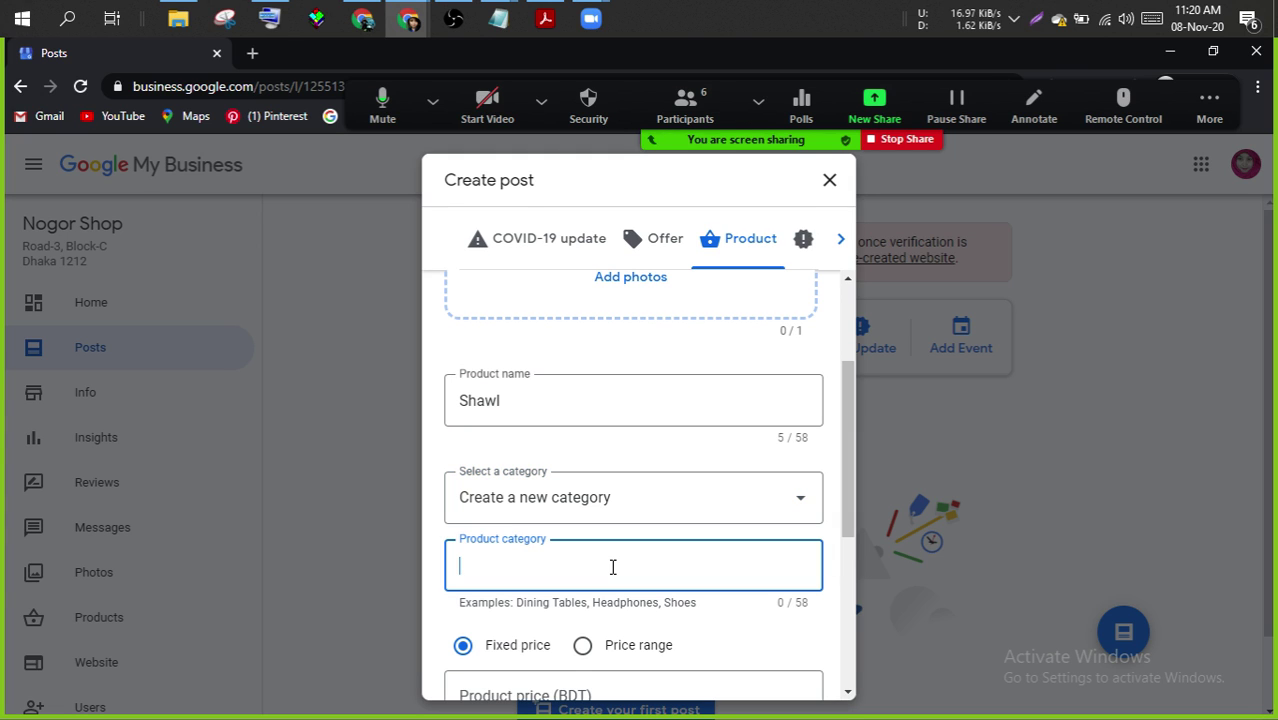
pyautogui.write('Sh')
pyautogui.write('awl')
pyautogui.press('BackSpace')
pyautogui.write('w')
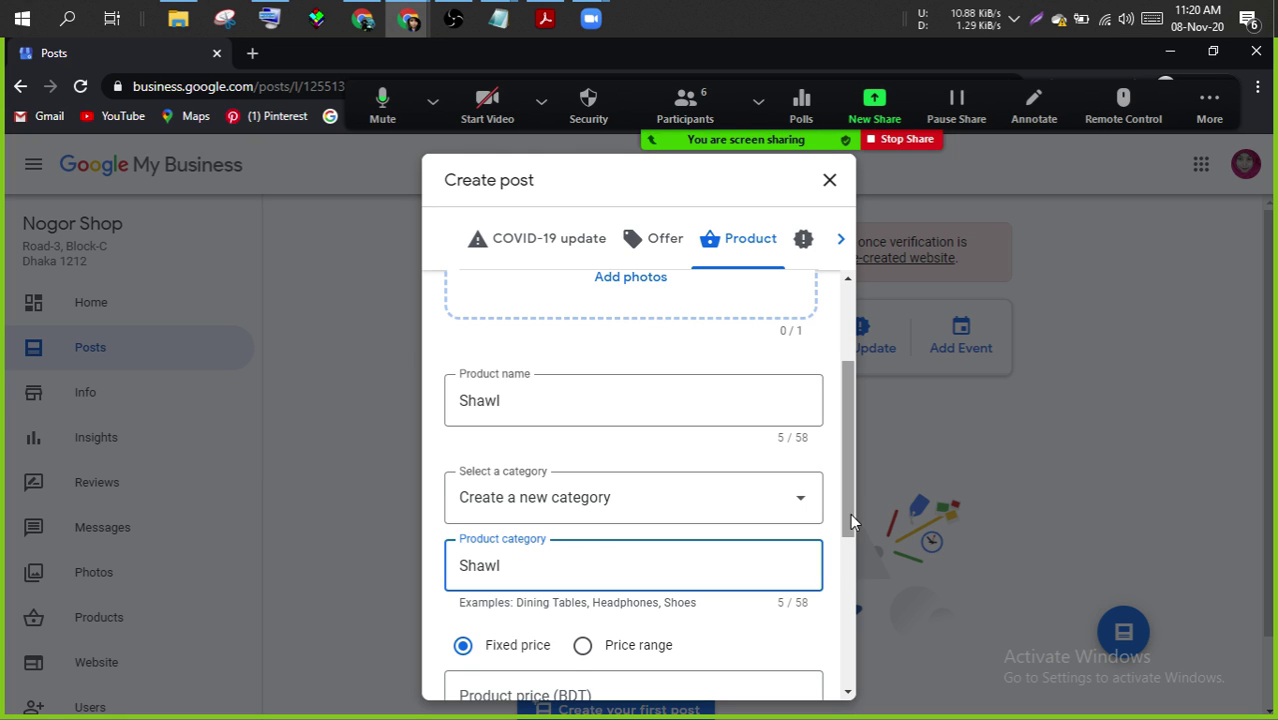
pyautogui.moveTo(850, 513); pyautogui.dragTo(843, 593)
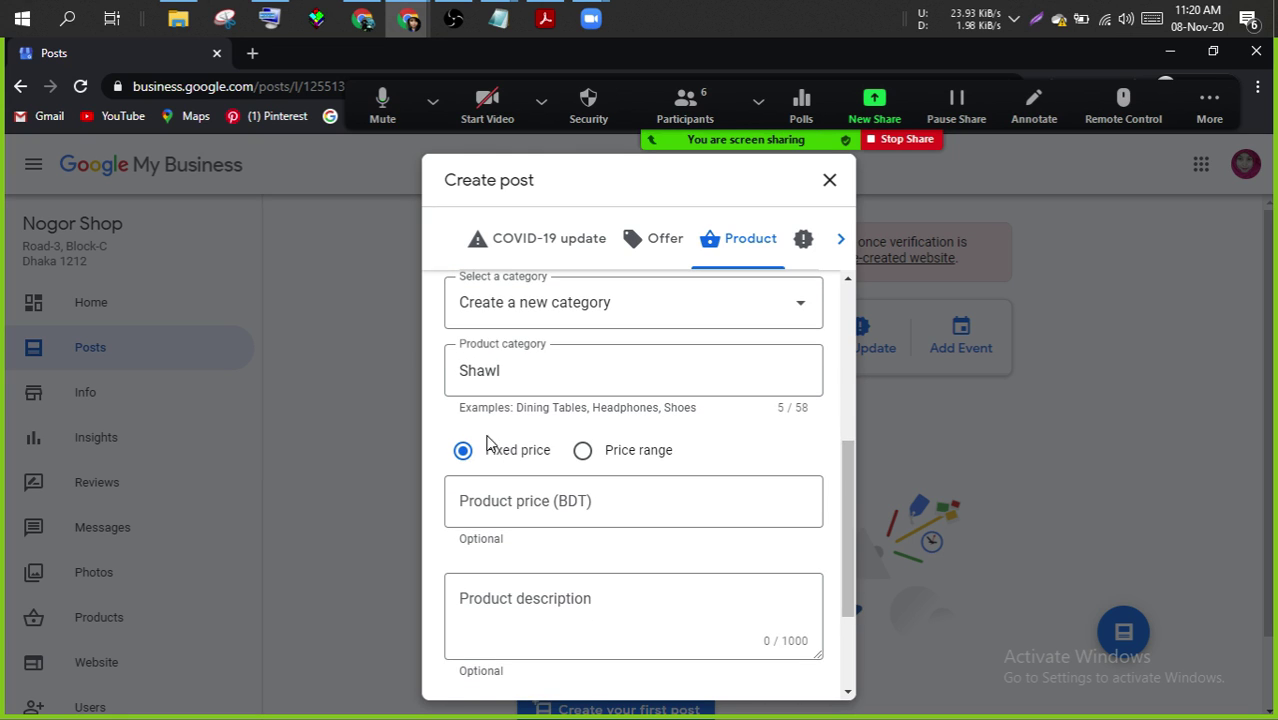
# - Give the product a 500–2000 BDT price range and the description 'Woolen Product'
pyautogui.click(584, 453)
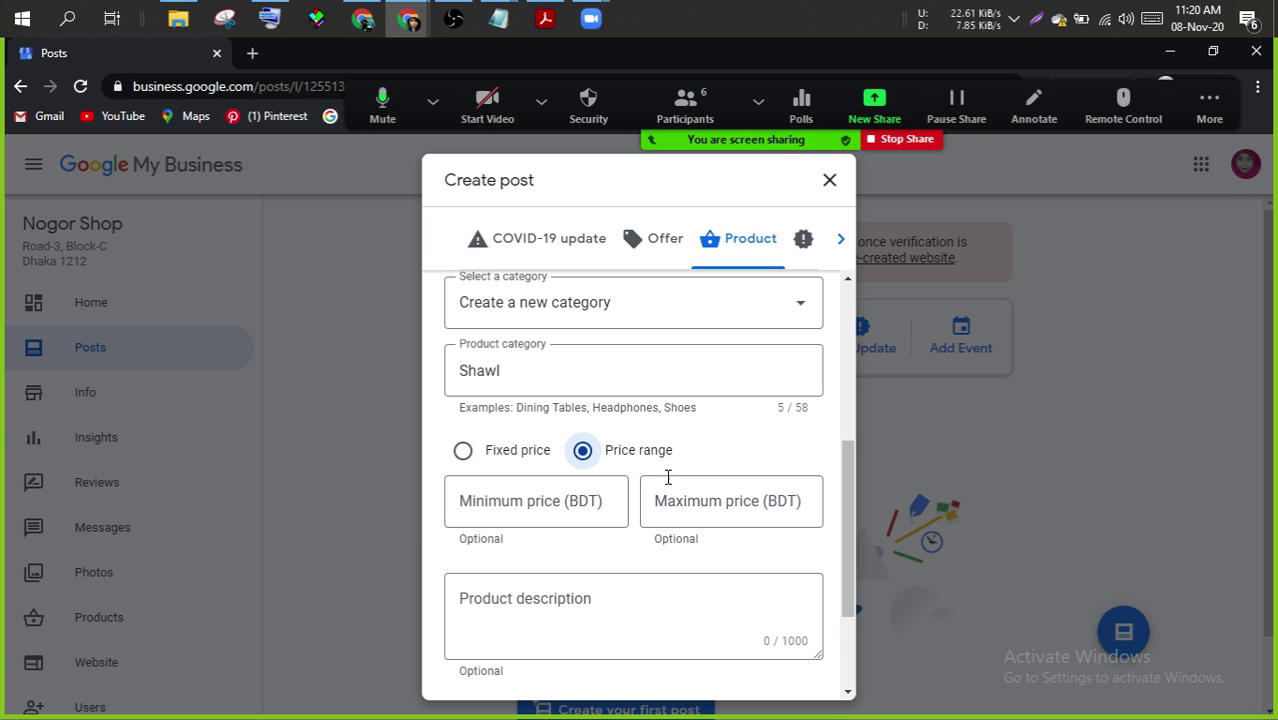
pyautogui.click(535, 506)
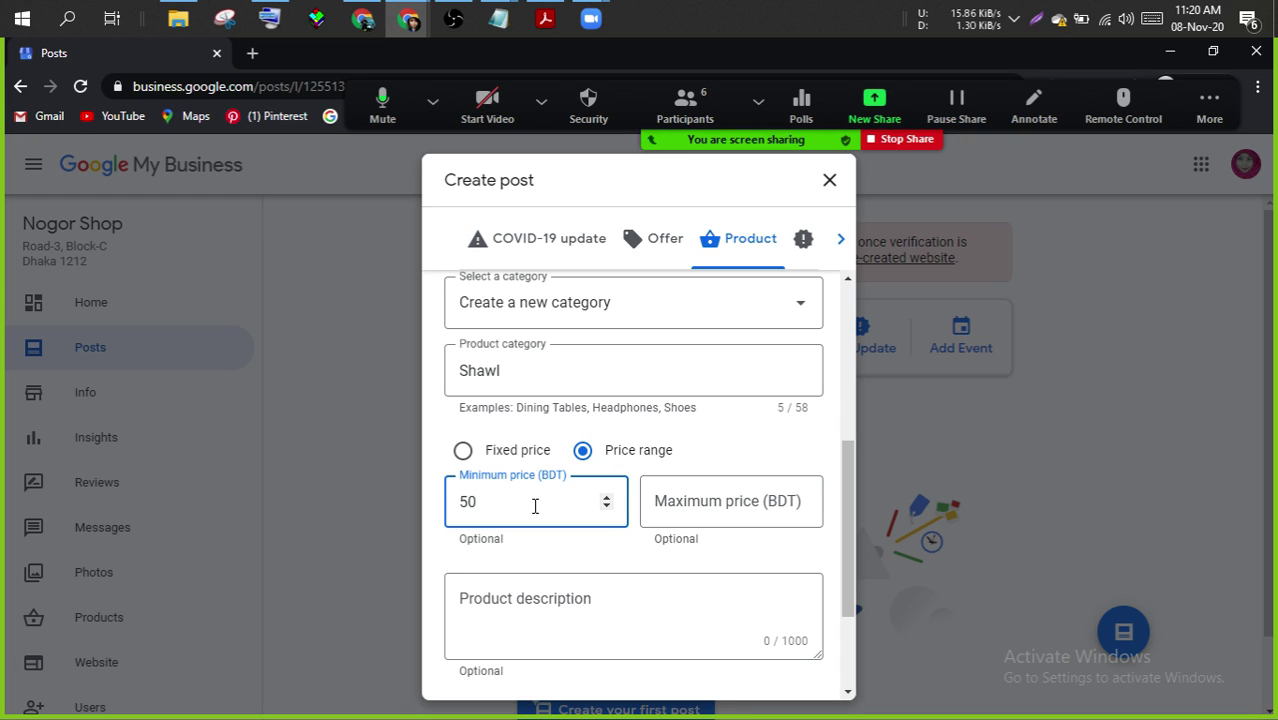
pyautogui.click(741, 501)
pyautogui.write('2000')
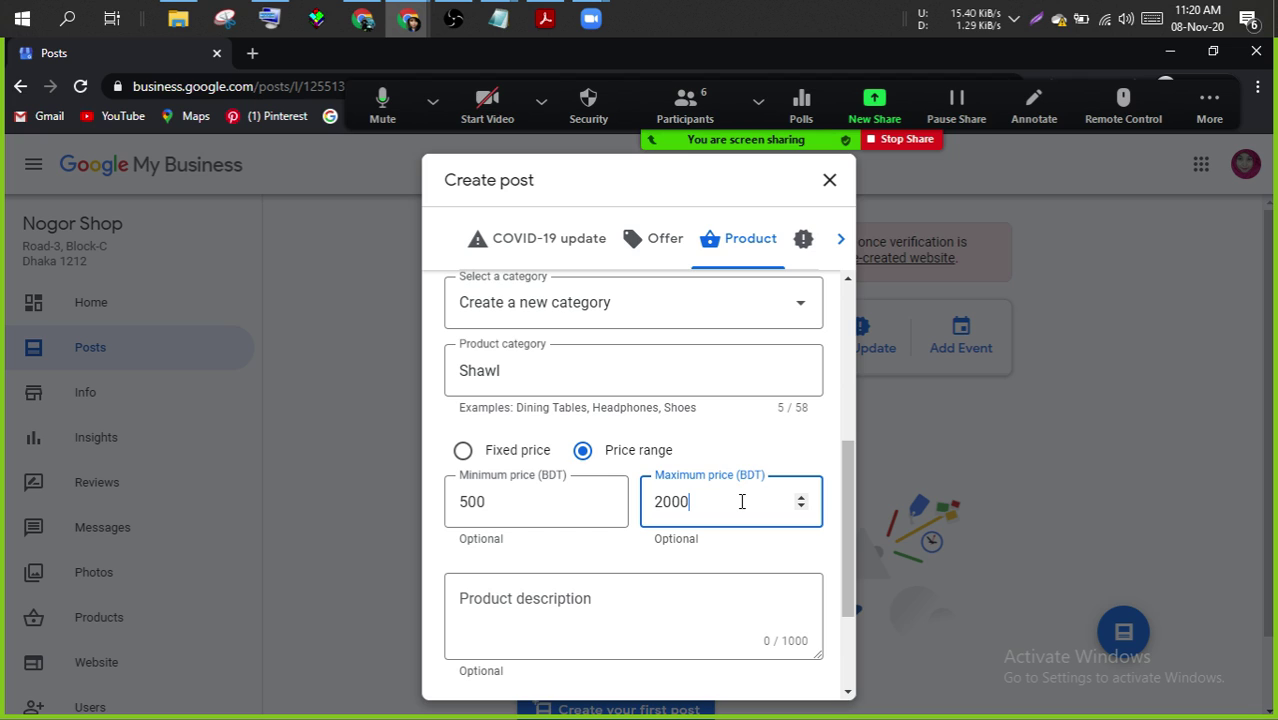
pyautogui.click(751, 589)
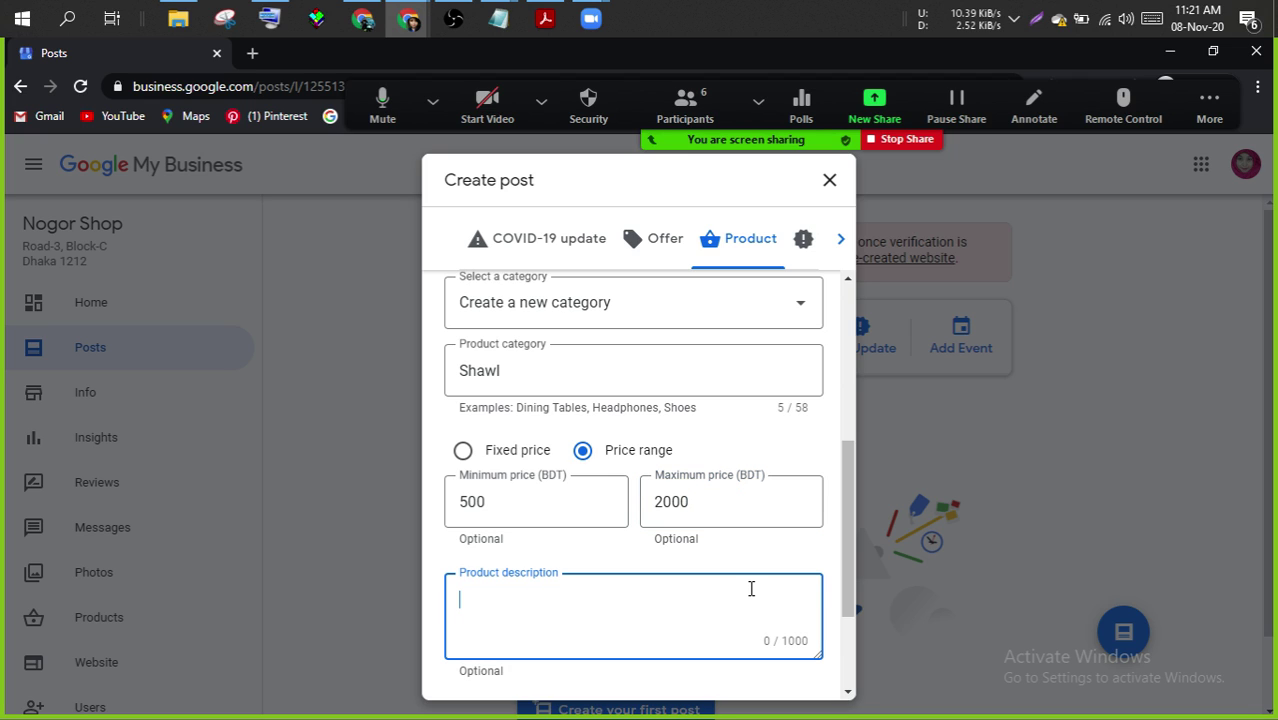
pyautogui.write('Woolen Pr')
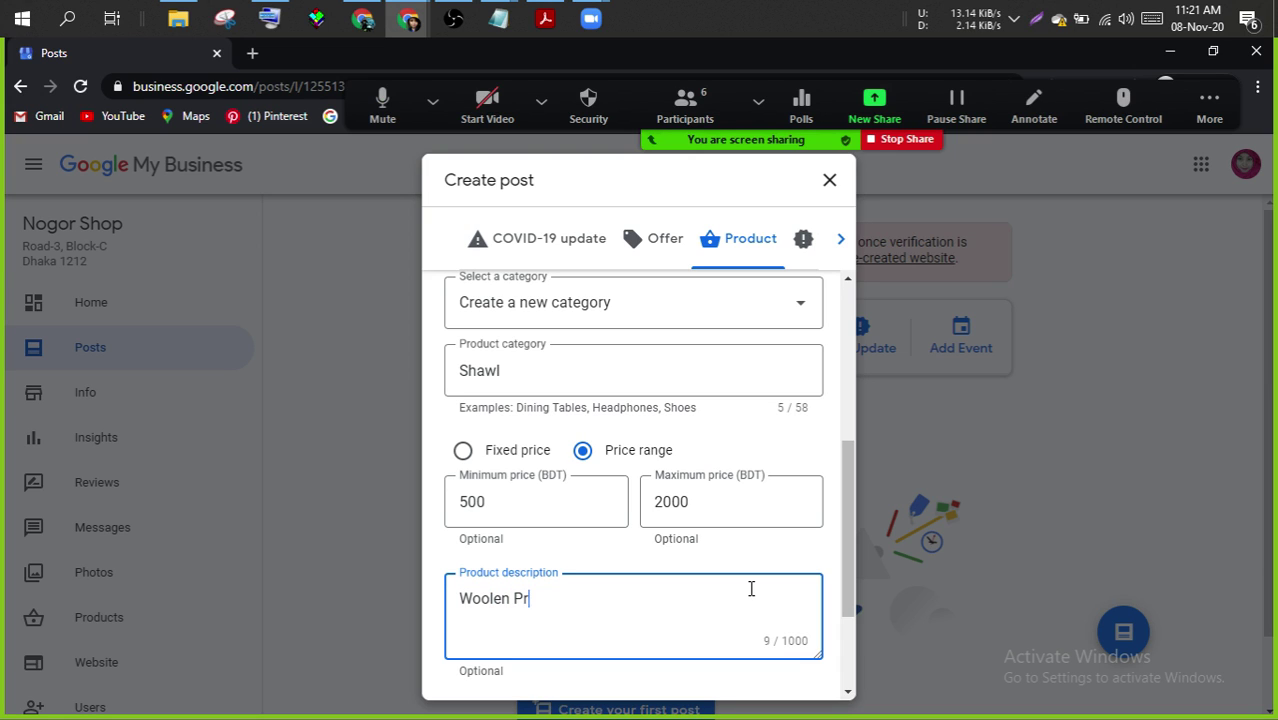
pyautogui.write('oduct')
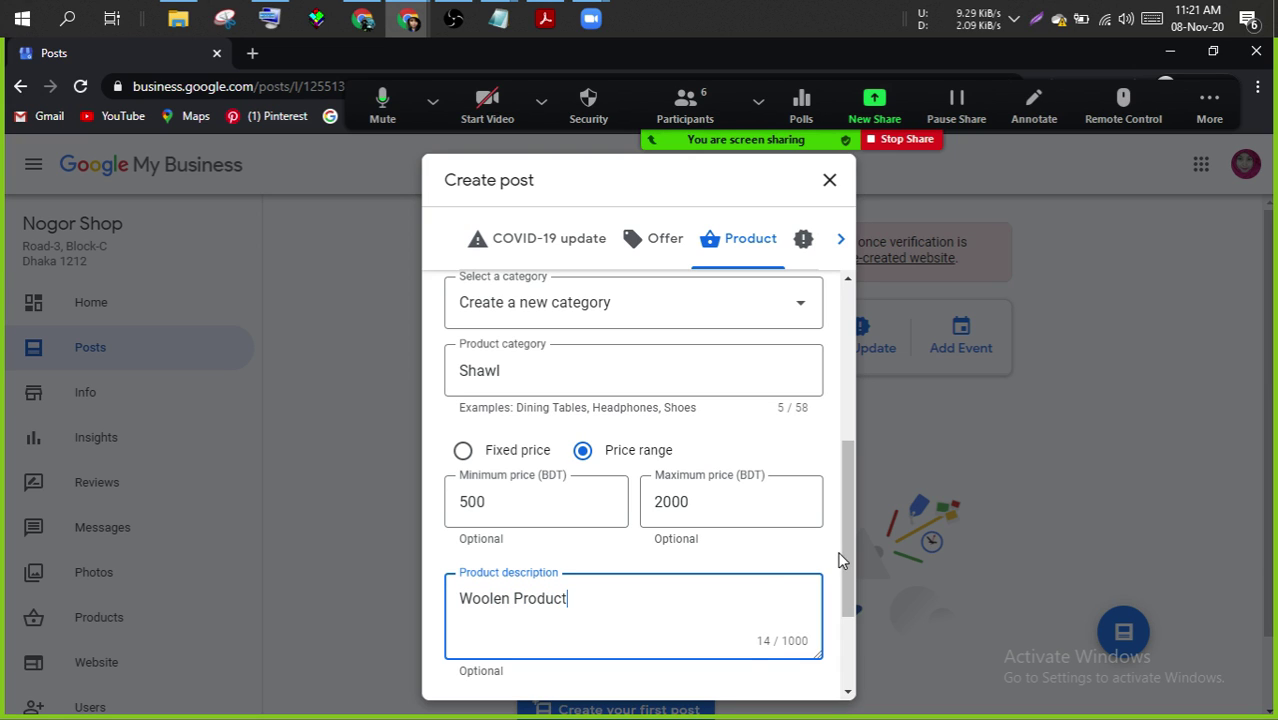
pyautogui.moveTo(851, 558); pyautogui.dragTo(854, 624)
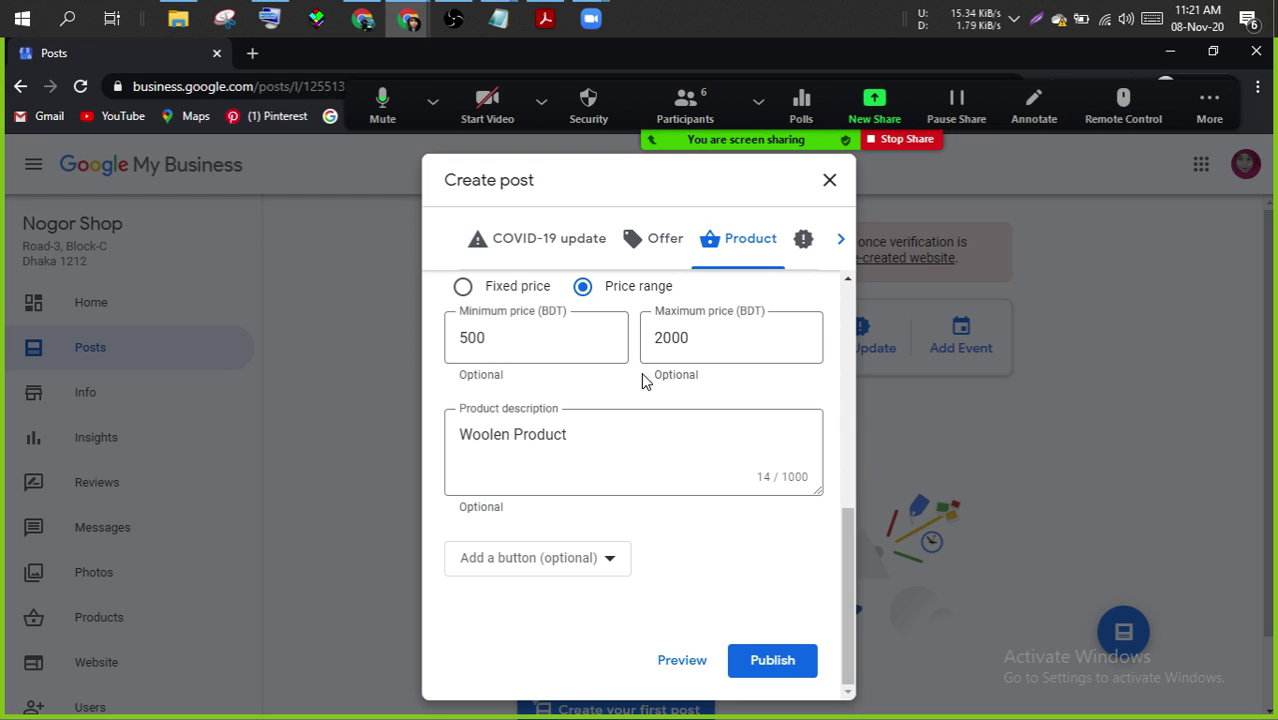
pyautogui.click(610, 562)
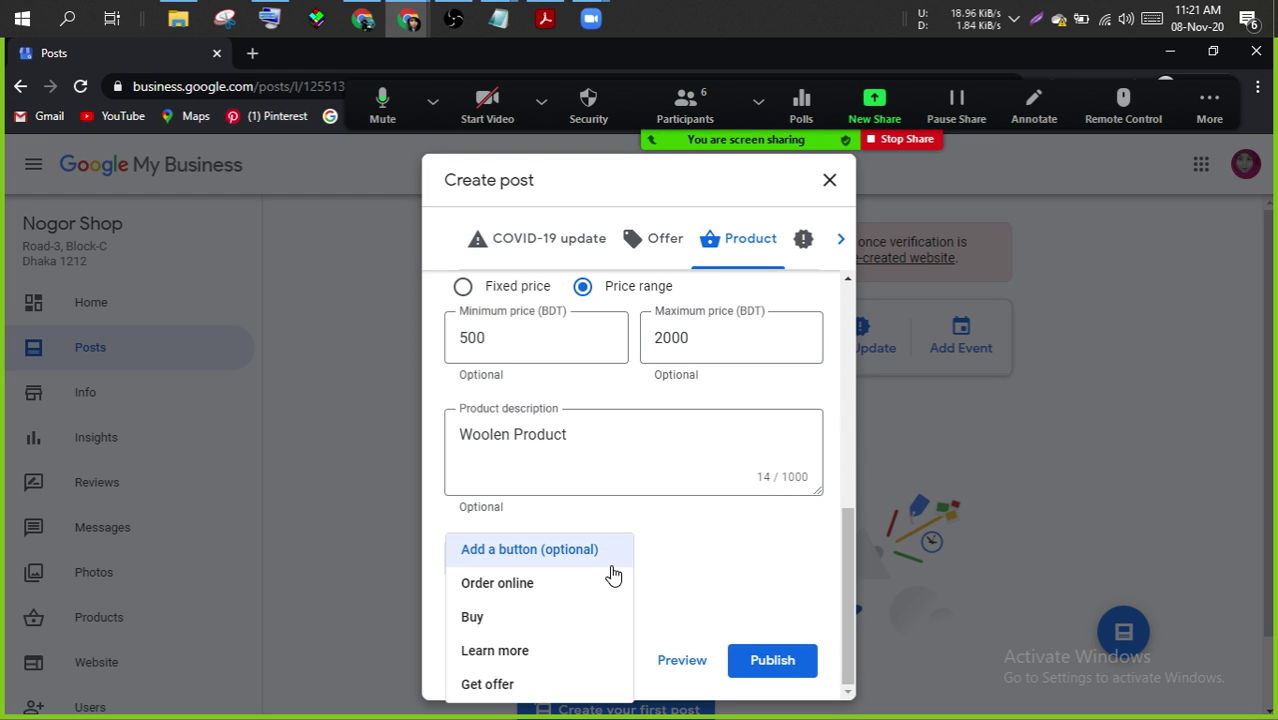
pyautogui.click(526, 592)
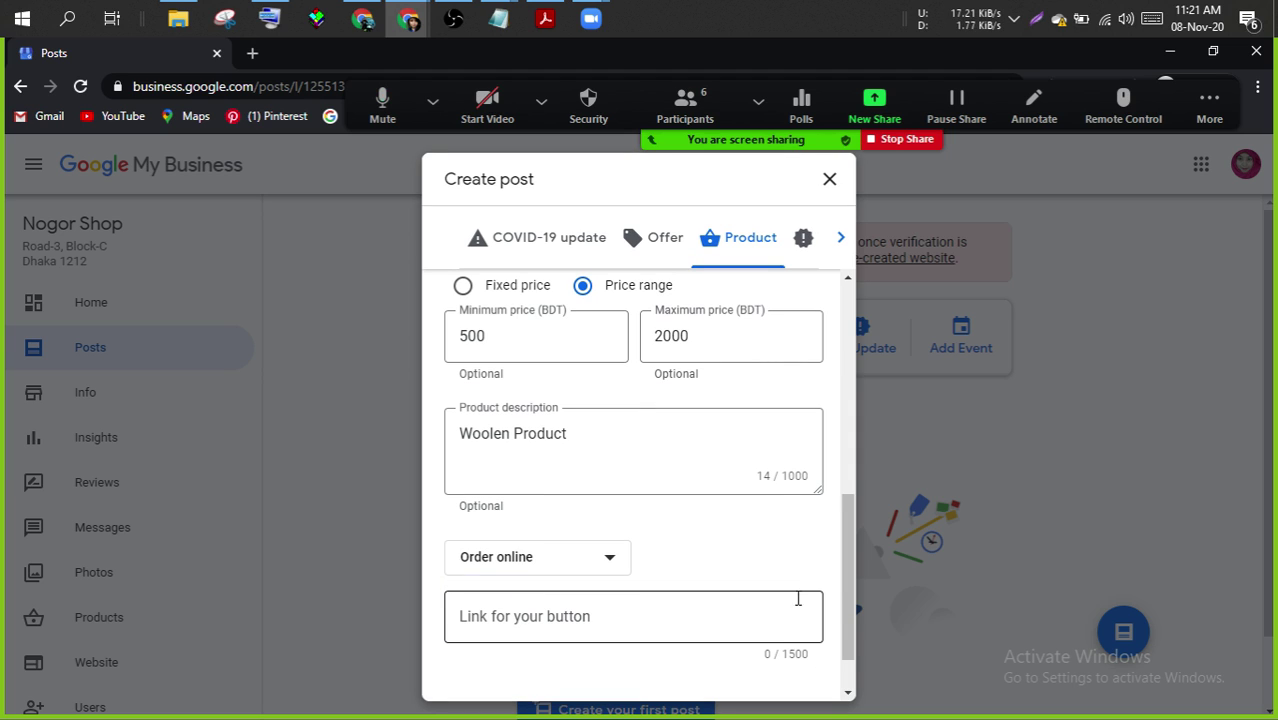
pyautogui.scroll(-1, 845, 600)
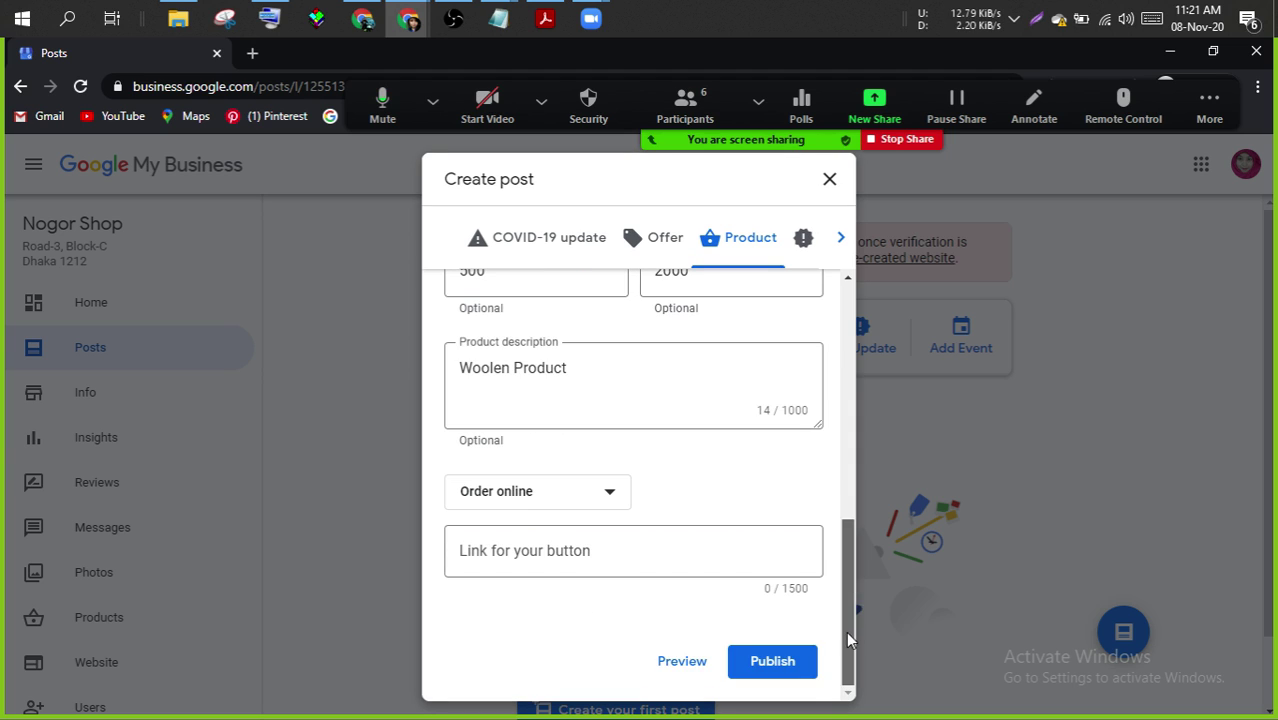
pyautogui.click(648, 552)
pyautogui.write('w')
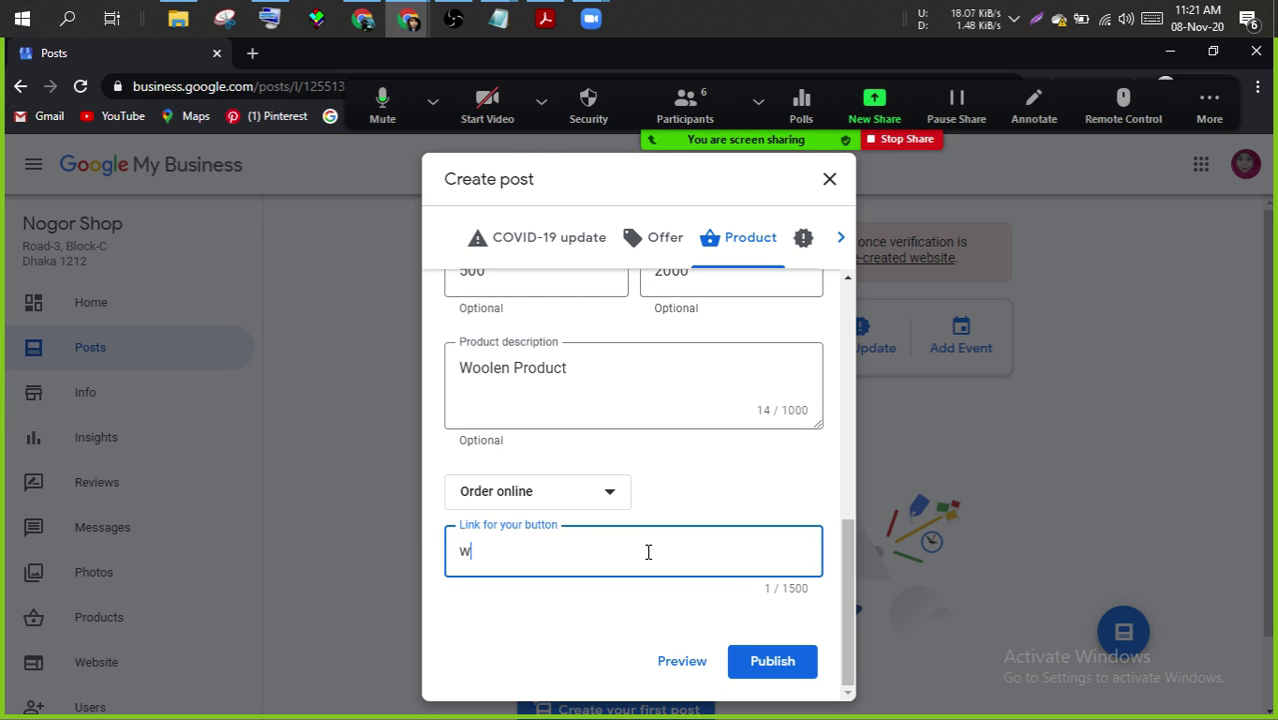
pyautogui.write('ww.nogorshop')
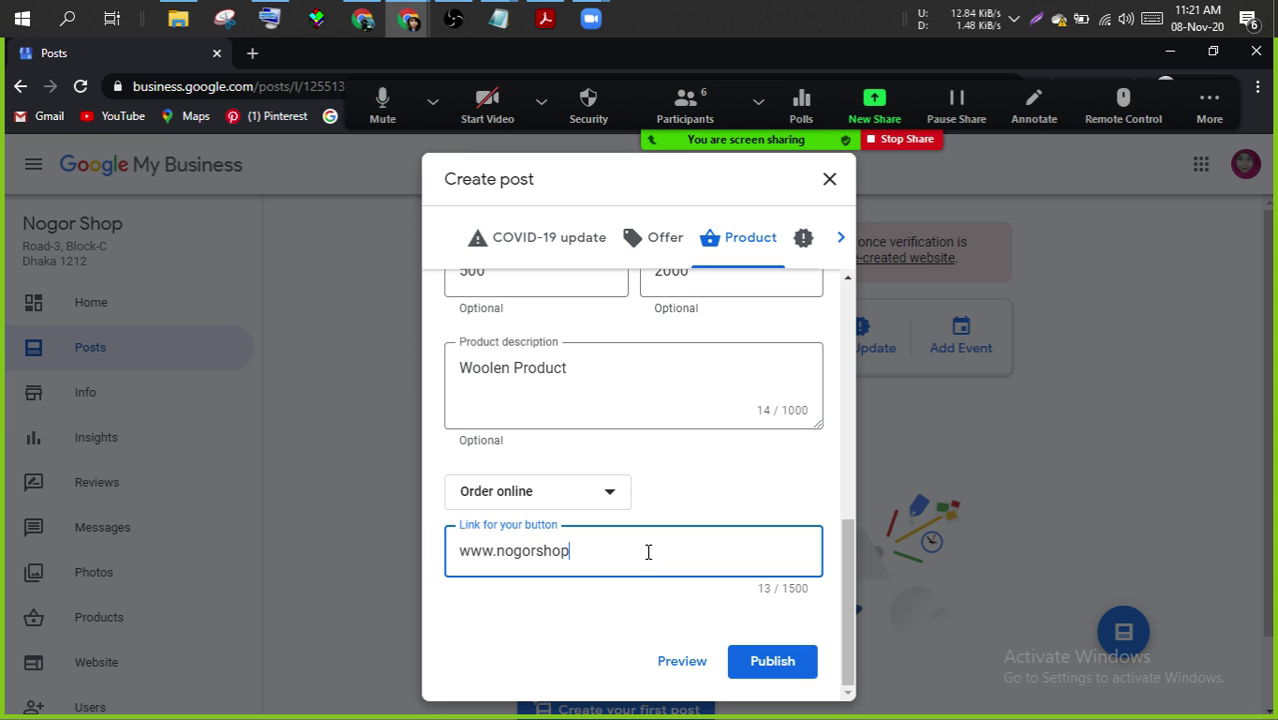
pyautogui.write('..com')
pyautogui.click(843, 241)
# - Publish the winter cheaper-rate post as an Event running Nov 8–15
pyautogui.click(751, 246)
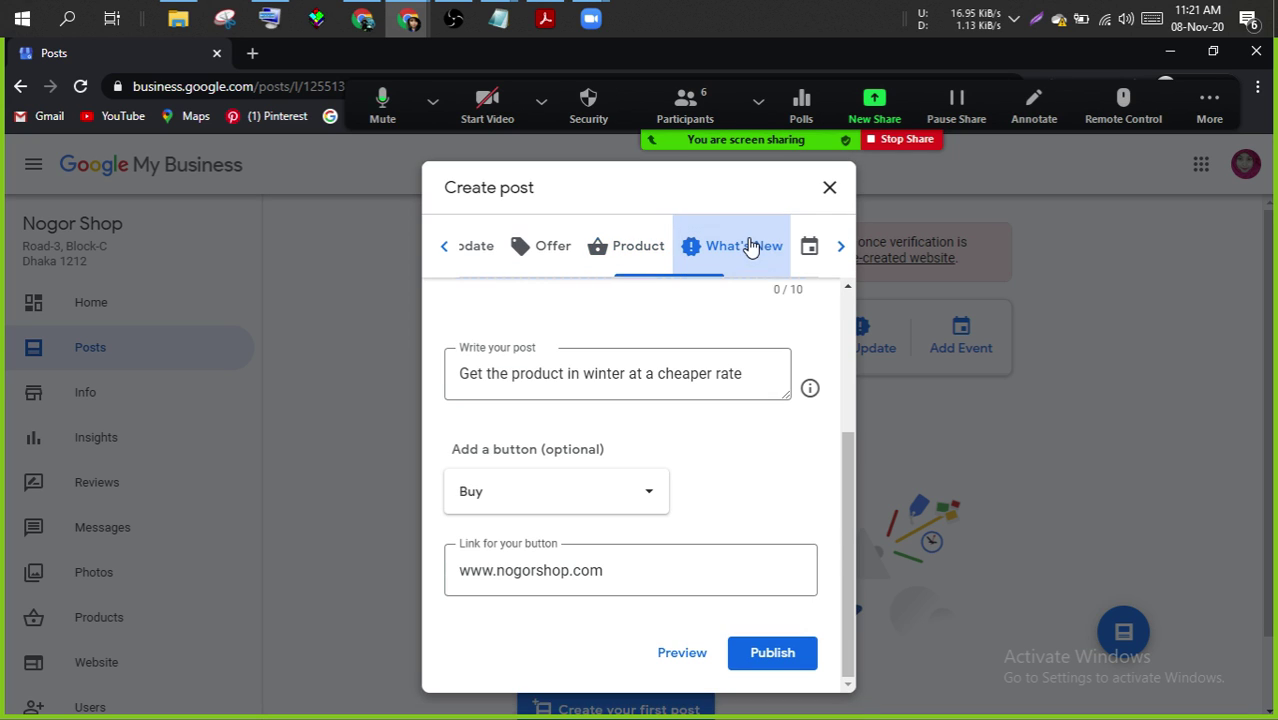
pyautogui.moveTo(846, 488); pyautogui.dragTo(844, 479)
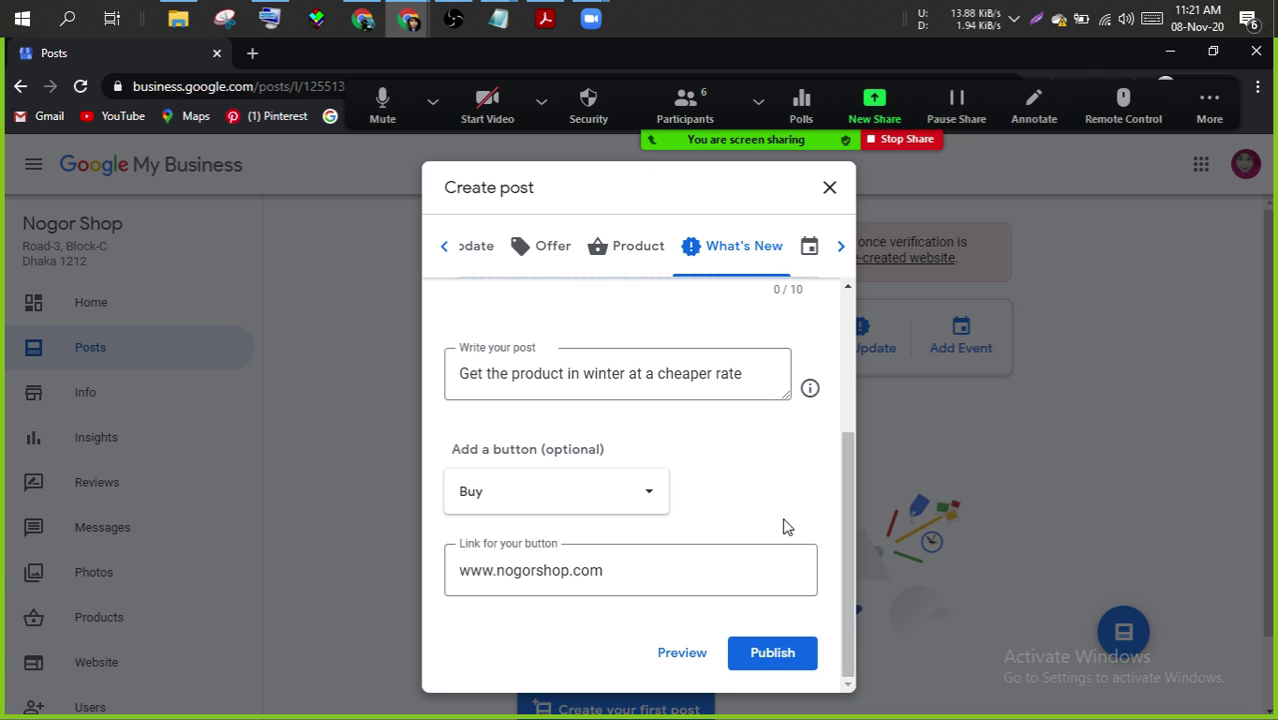
pyautogui.click(833, 247)
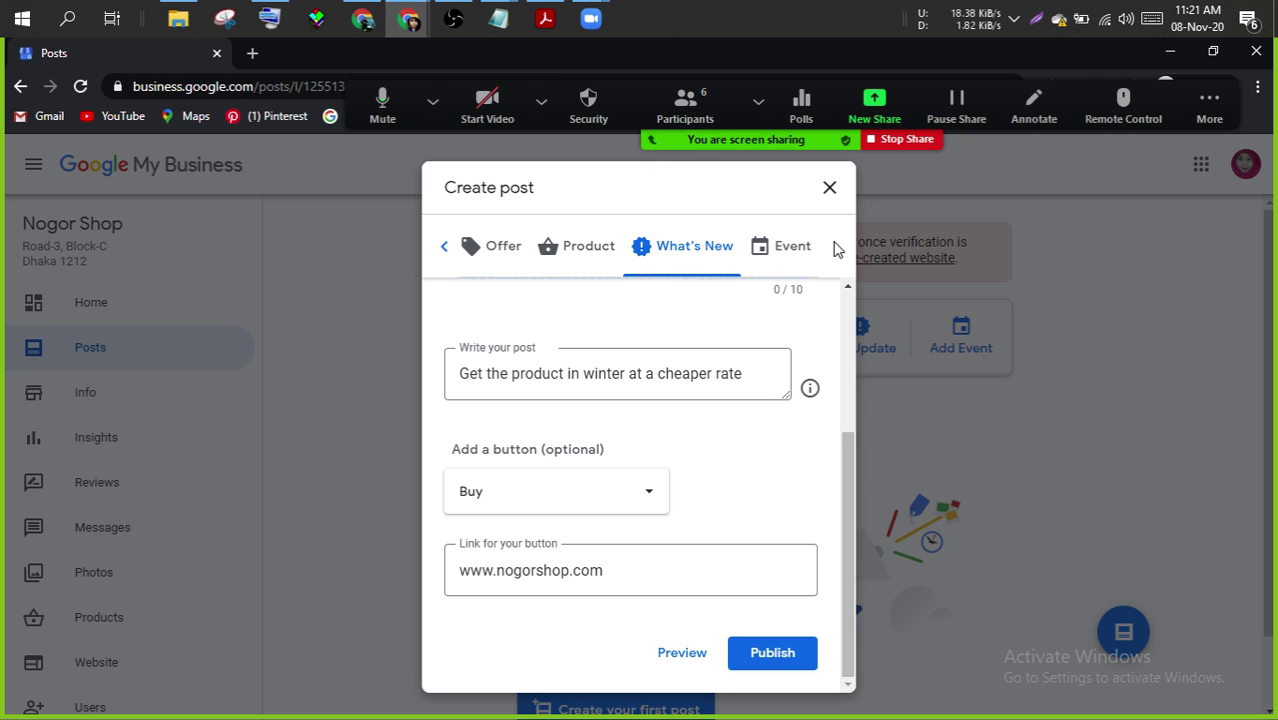
pyautogui.click(784, 258)
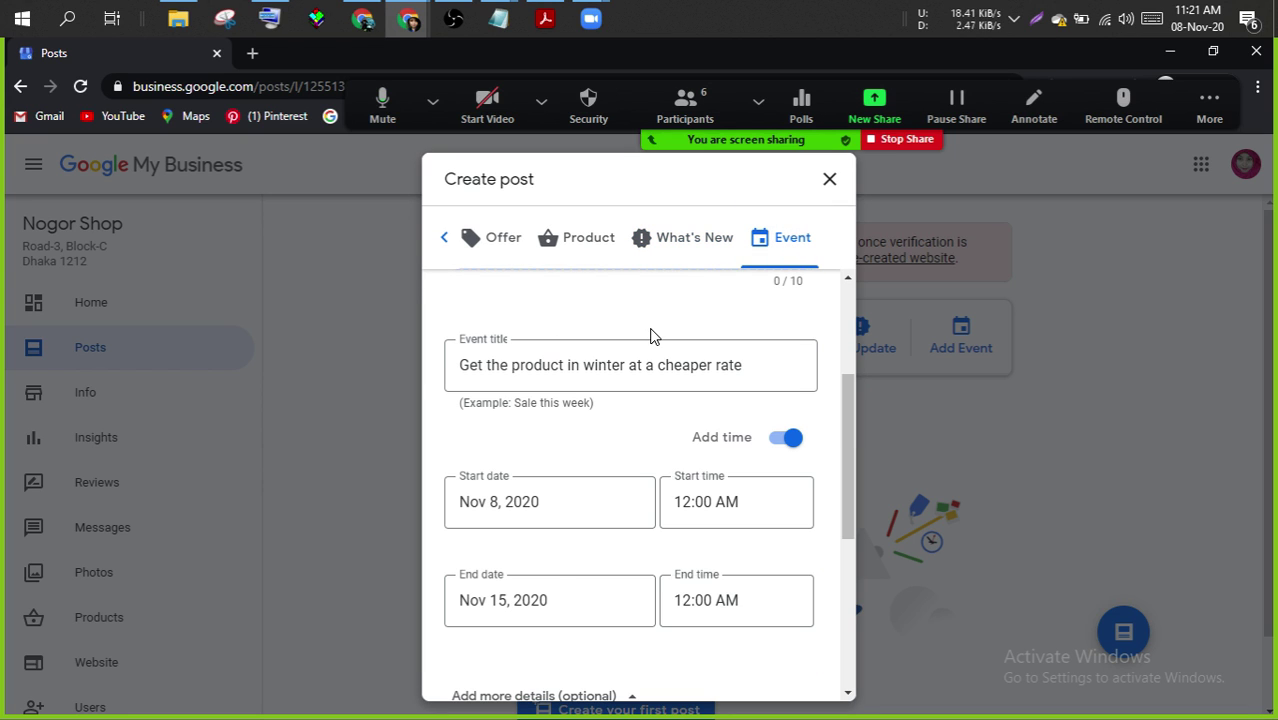
pyautogui.moveTo(849, 470); pyautogui.dragTo(838, 662)
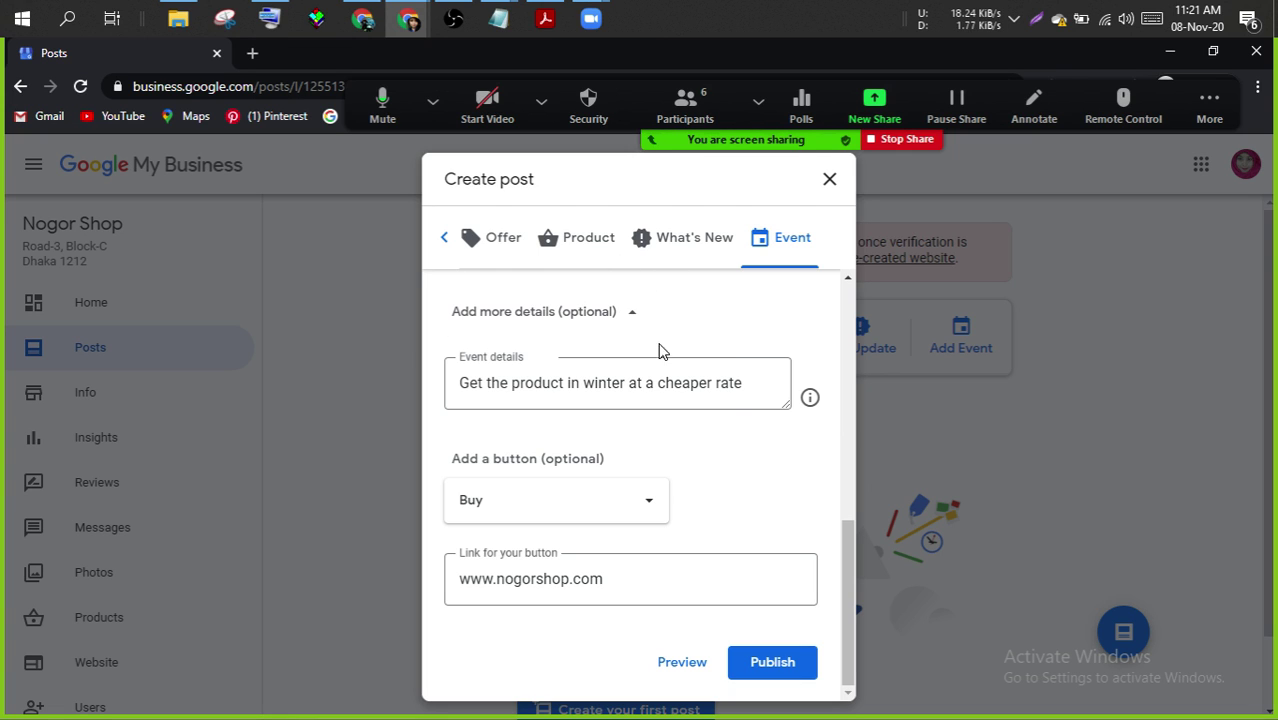
pyautogui.click(759, 672)
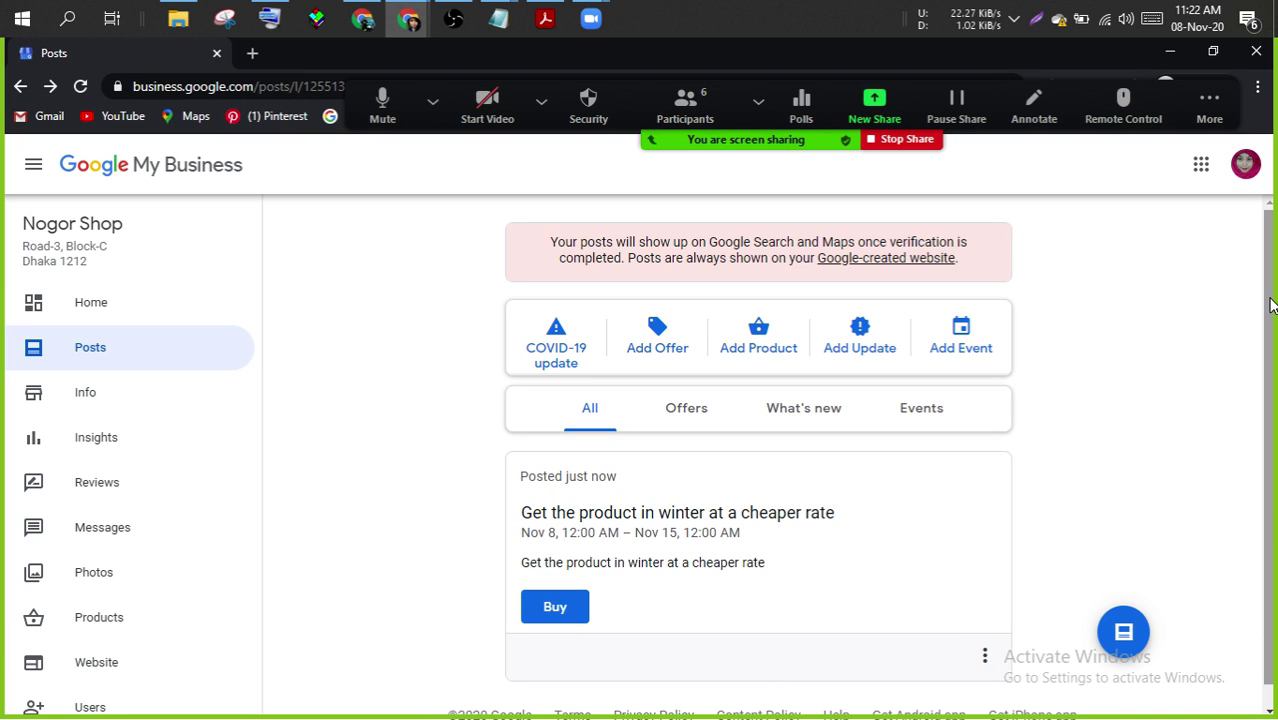
# - Open the new post's options menu and close it without changes
pyautogui.moveTo(1270, 305); pyautogui.dragTo(1272, 376)
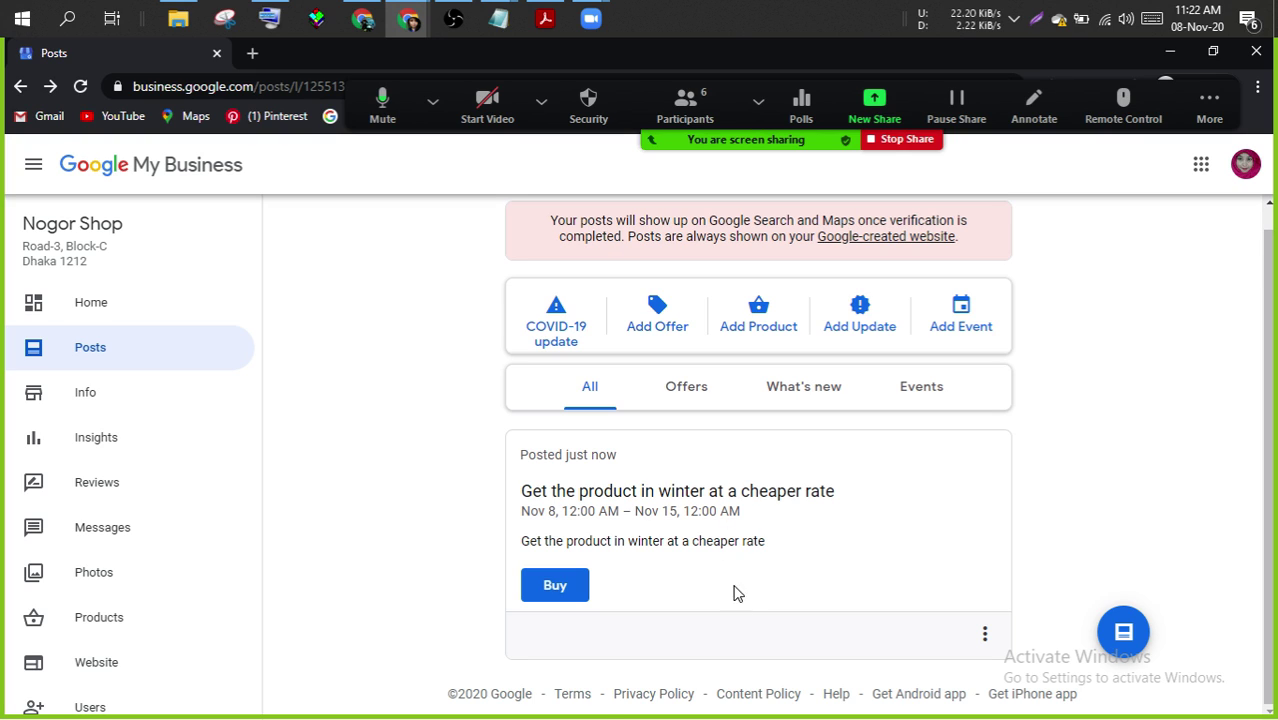
pyautogui.click(985, 636)
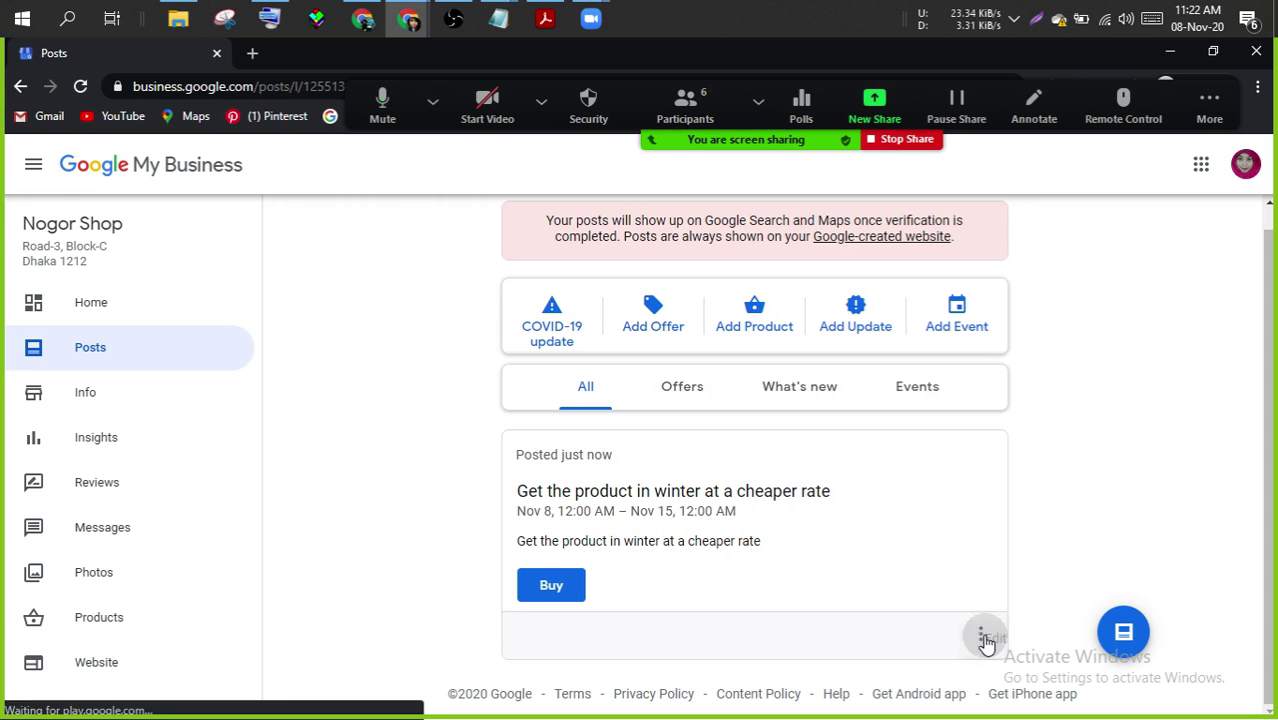
pyautogui.click(1107, 520)
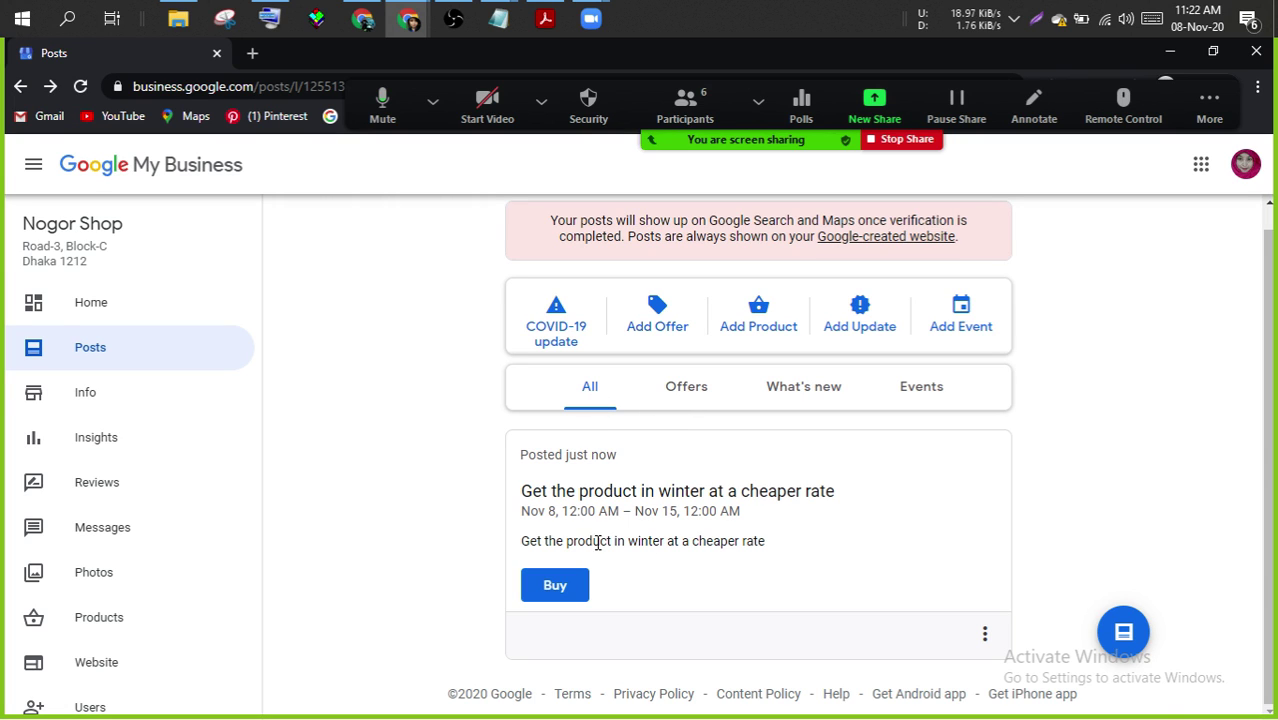
# - Filter posts by Offers, What's new and Events, then return to the dashboard
pyautogui.click(679, 393)
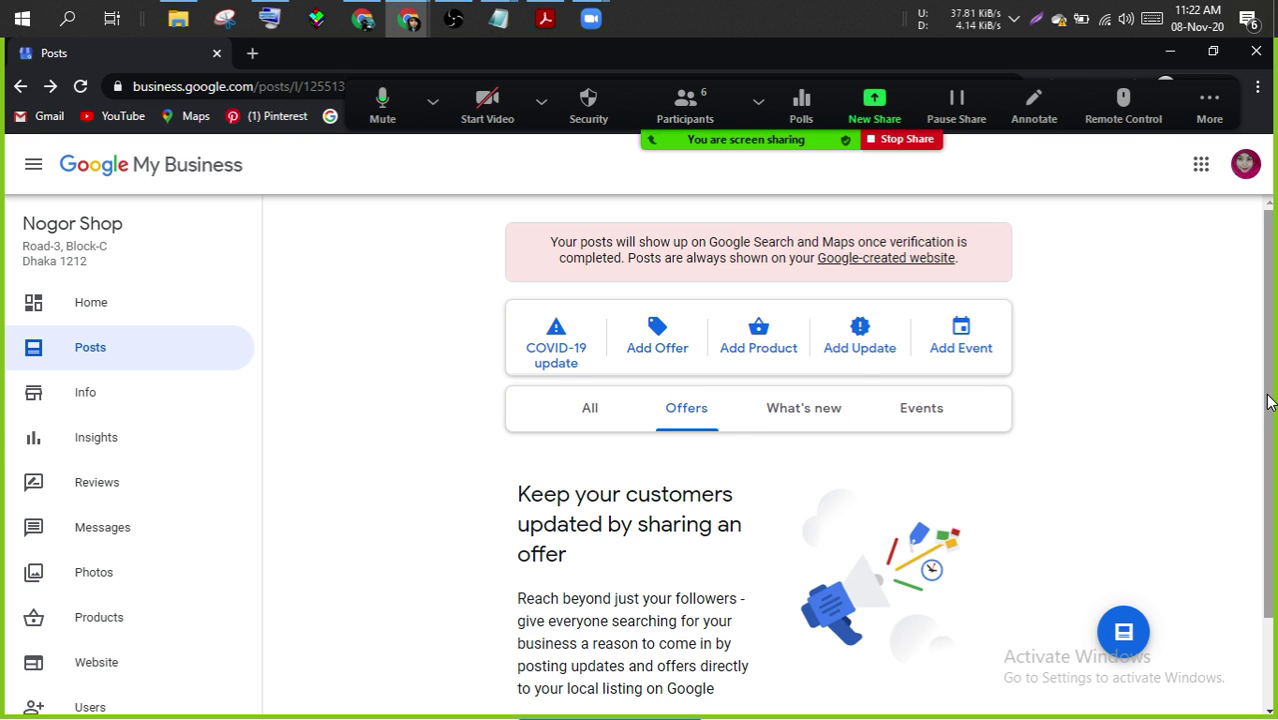
pyautogui.moveTo(1268, 402); pyautogui.dragTo(1247, 563)
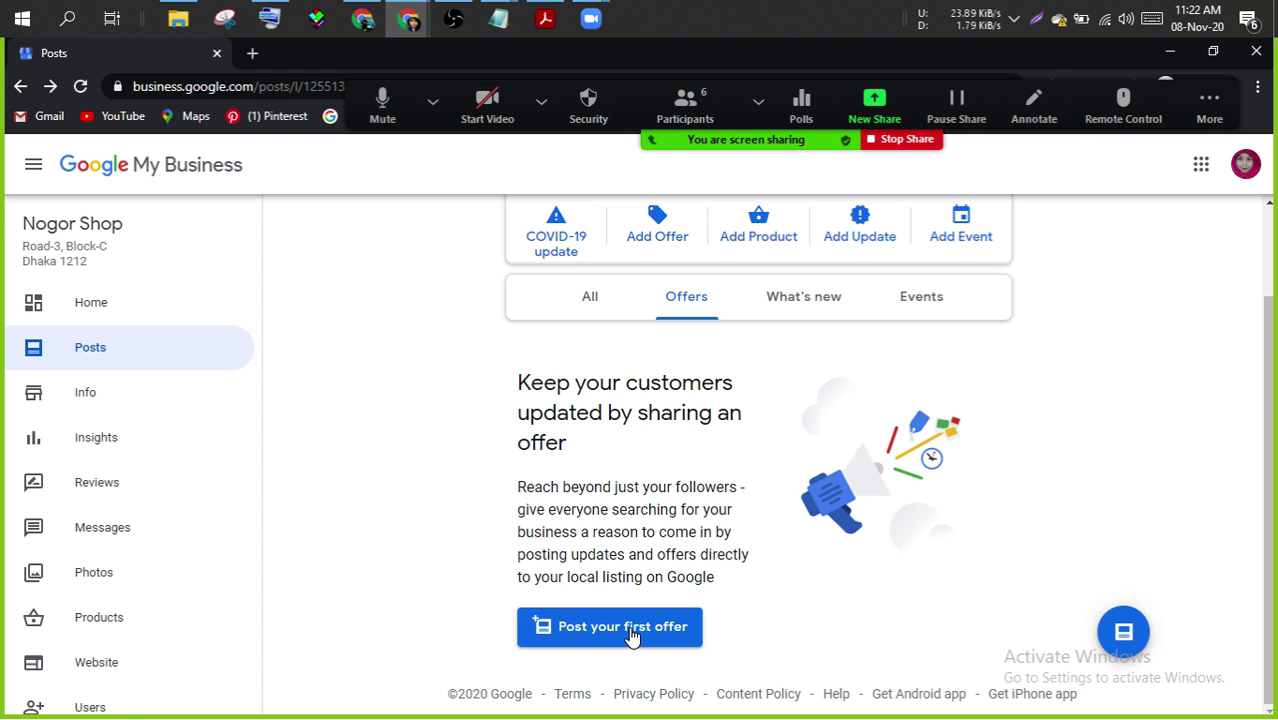
pyautogui.click(800, 295)
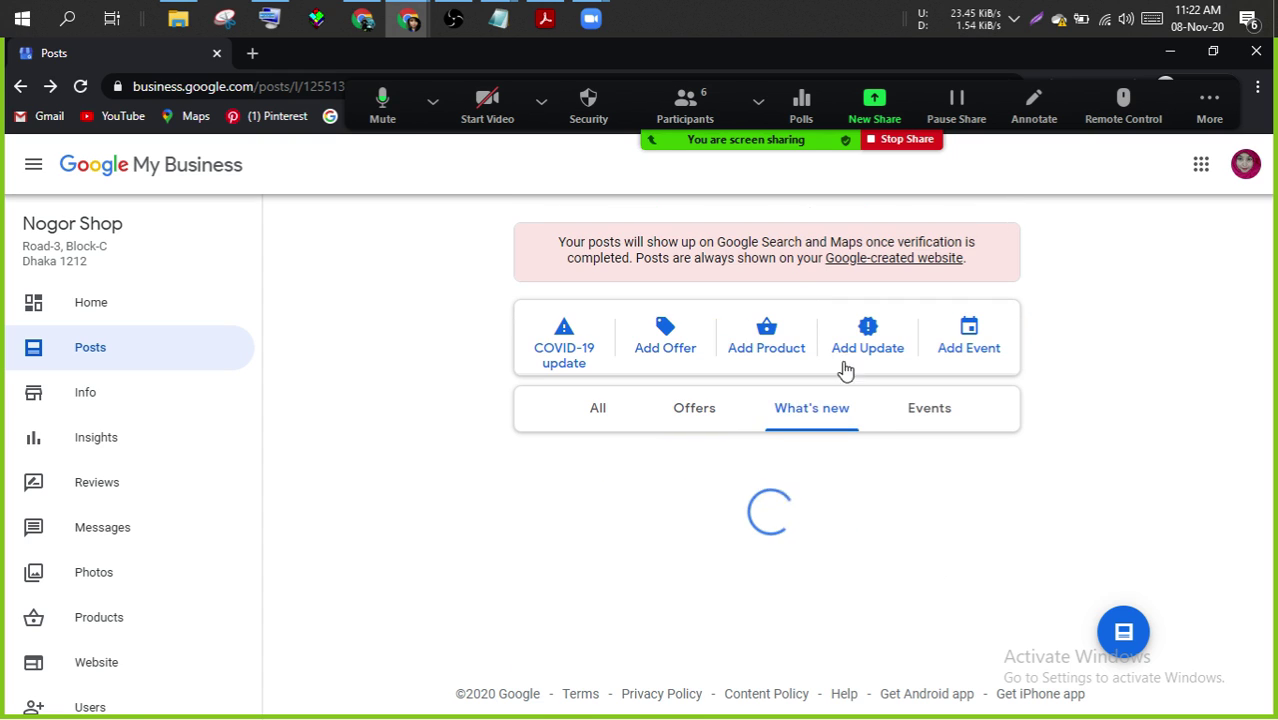
pyautogui.click(919, 420)
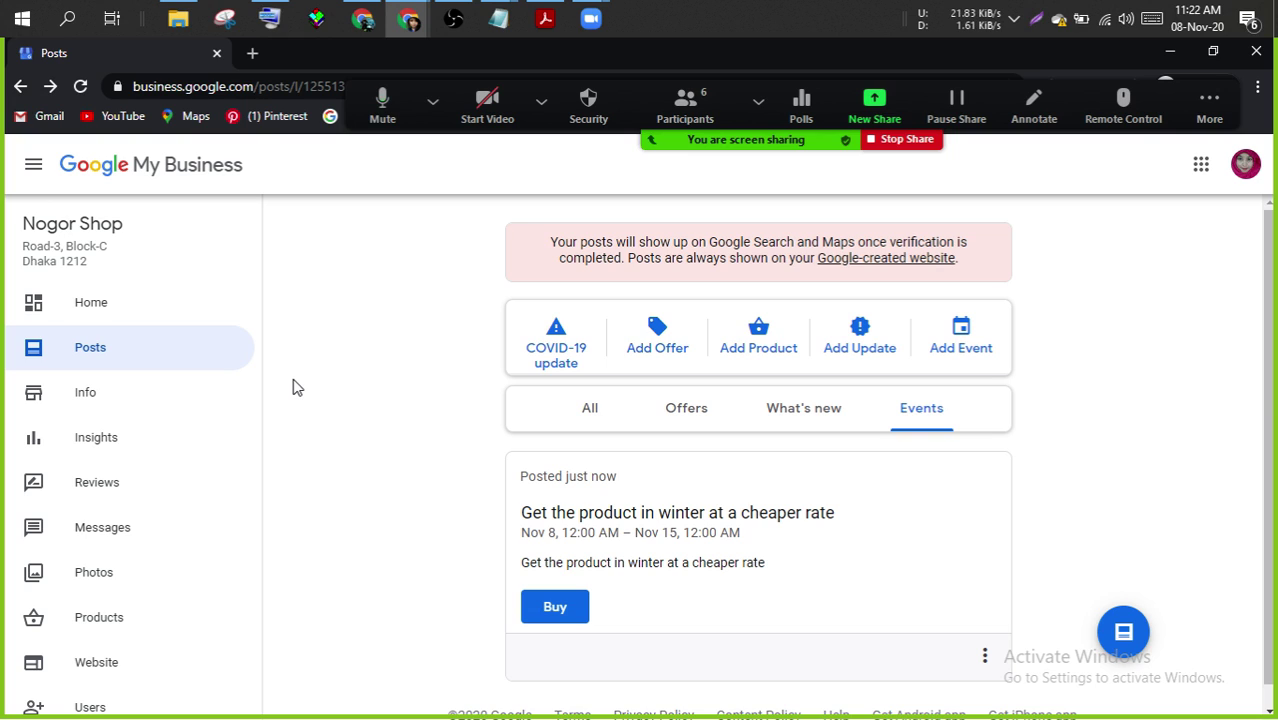
pyautogui.click(23, 89)
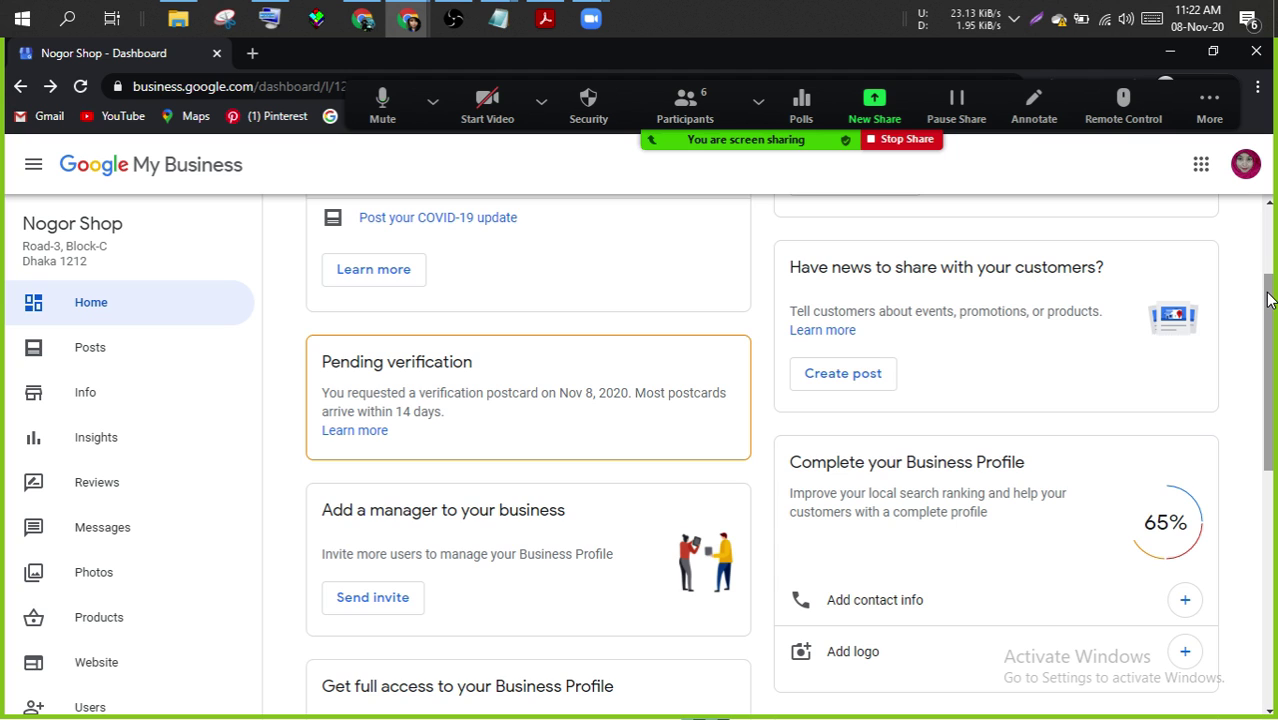
pyautogui.scroll(-1, 1268, 300)
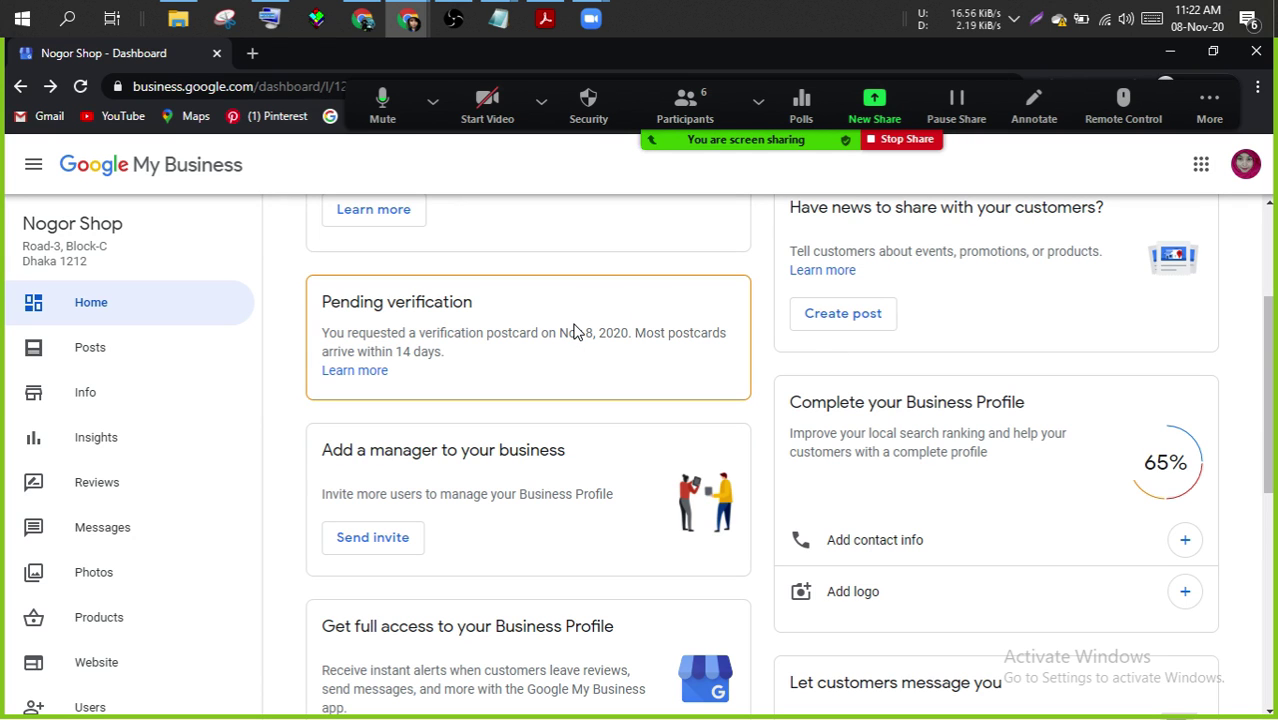
pyautogui.scroll(2, 1268, 310)
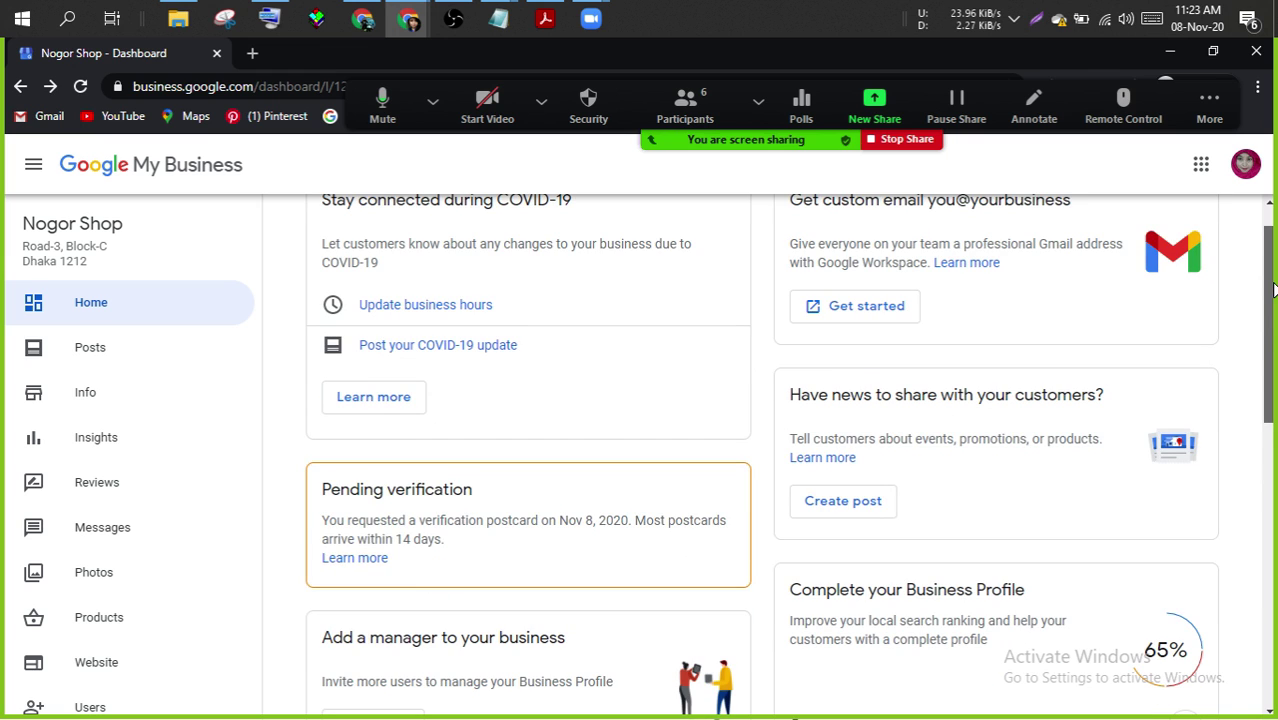
pyautogui.moveTo(1273, 290); pyautogui.dragTo(1273, 414)
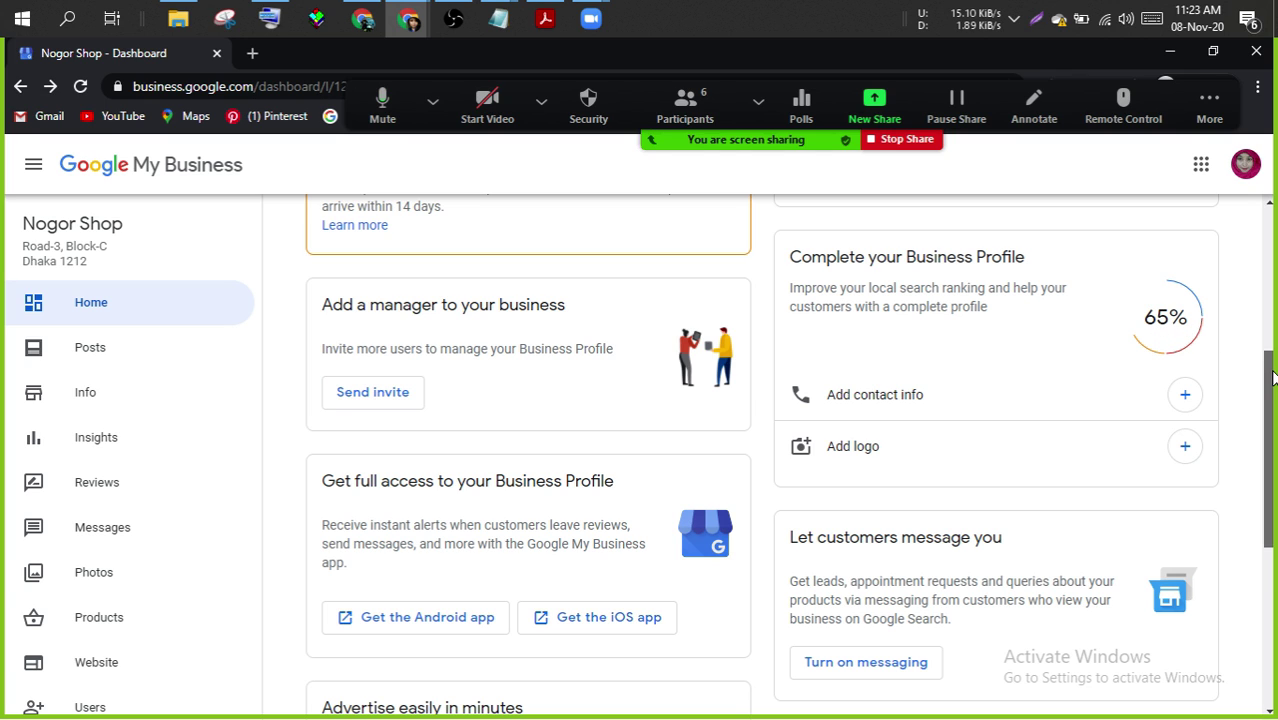
pyautogui.moveTo(1273, 377); pyautogui.dragTo(1273, 459)
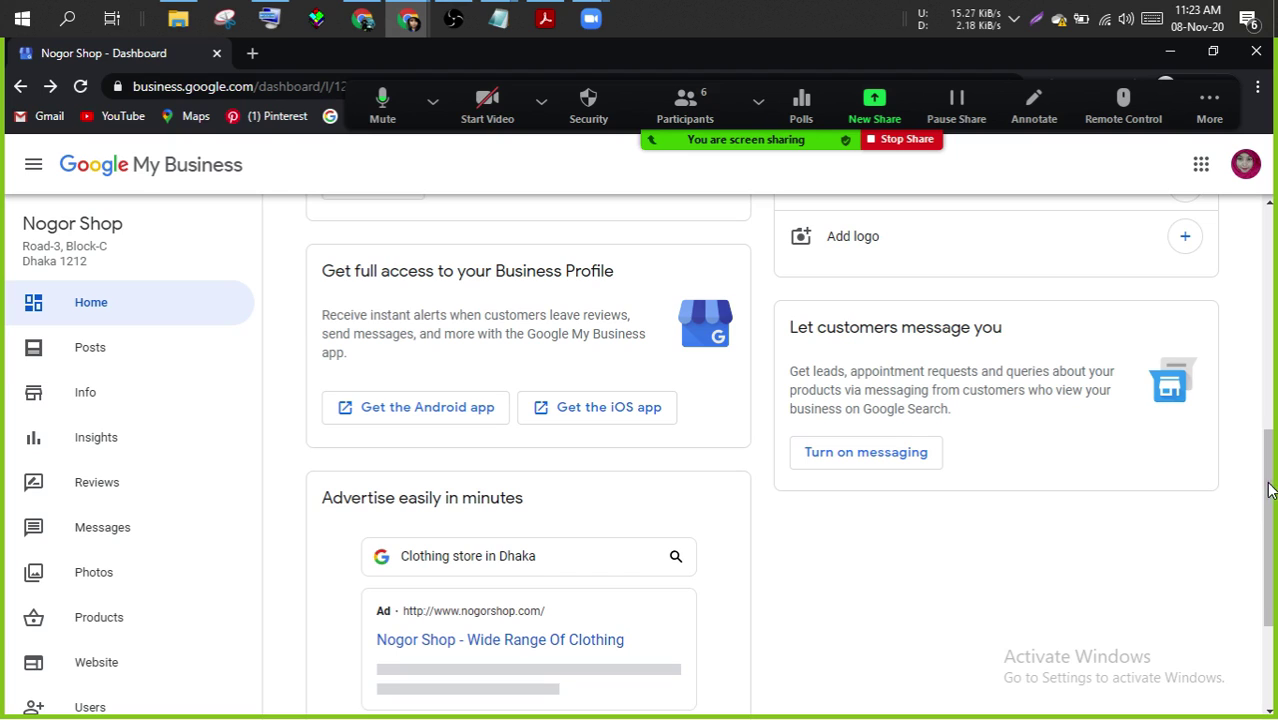
pyautogui.scroll(-2, 1270, 490)
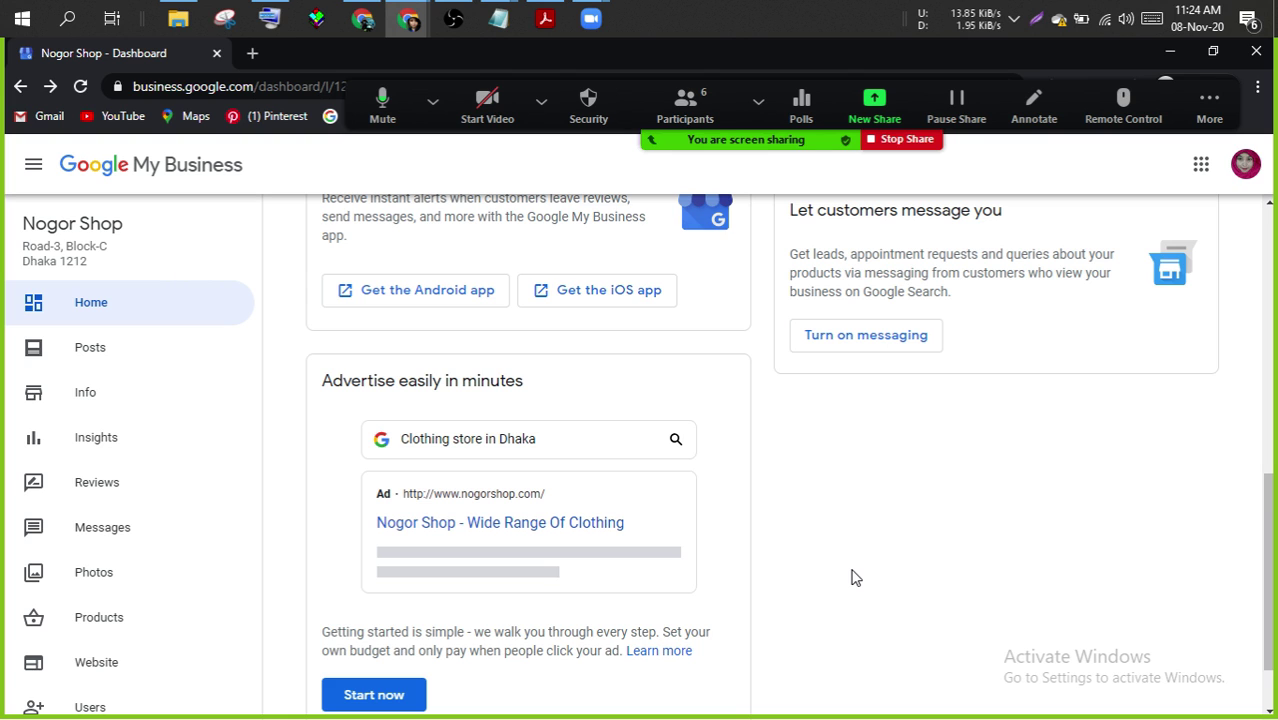
pyautogui.scroll(-2, 852, 578)
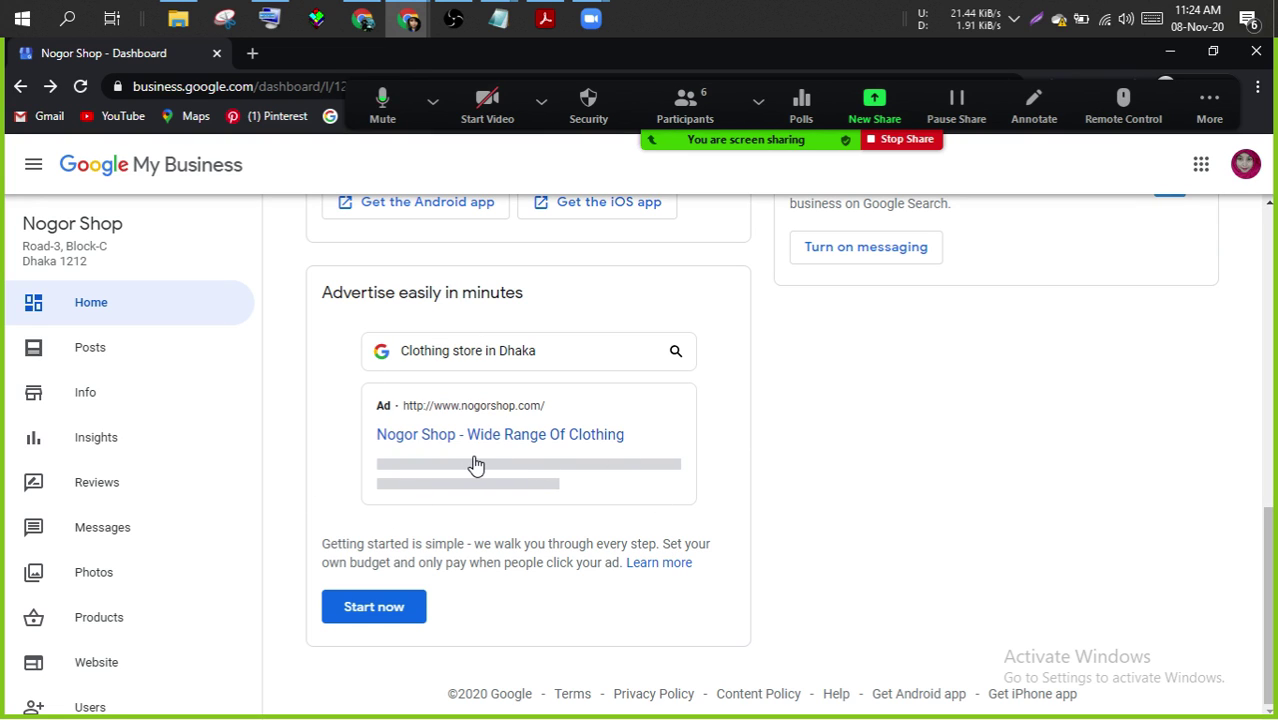
# - Start a Google Ads campaign from the 'Advertise easily in minutes' card
pyautogui.click(378, 612)
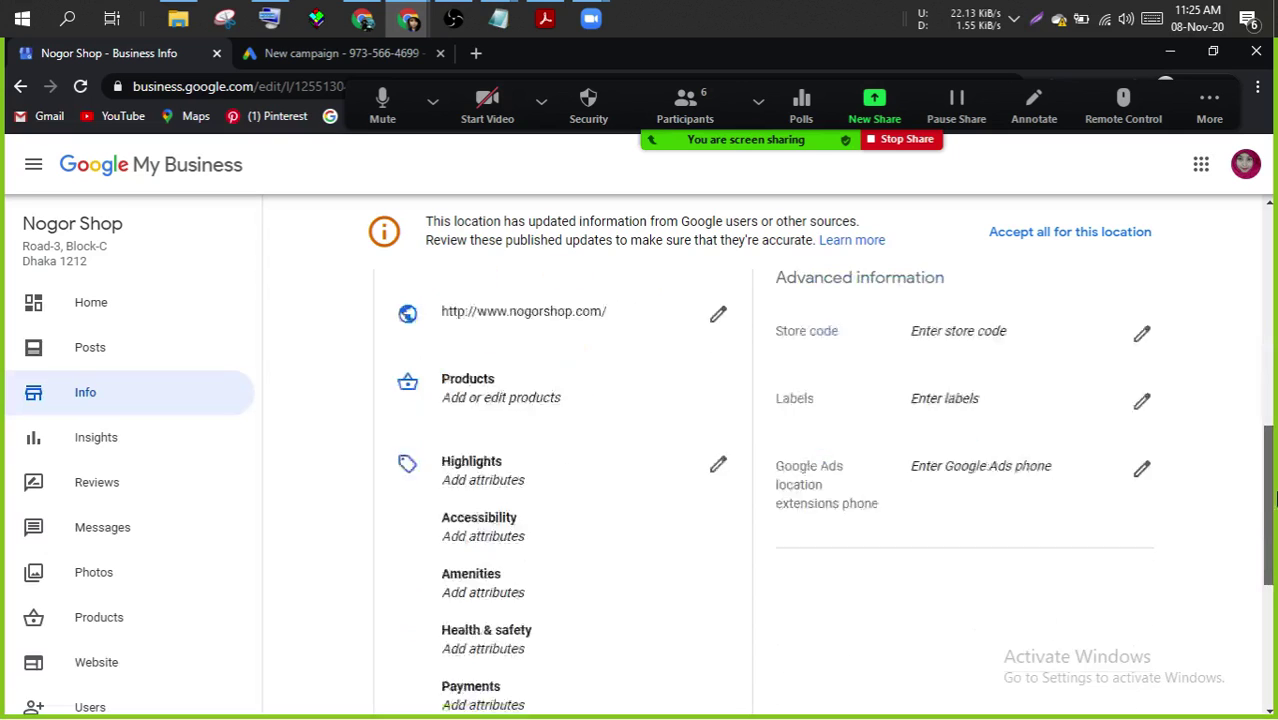
# - Scroll through Nogor Shop's business Info page
pyautogui.scroll(-2, 1273, 310)
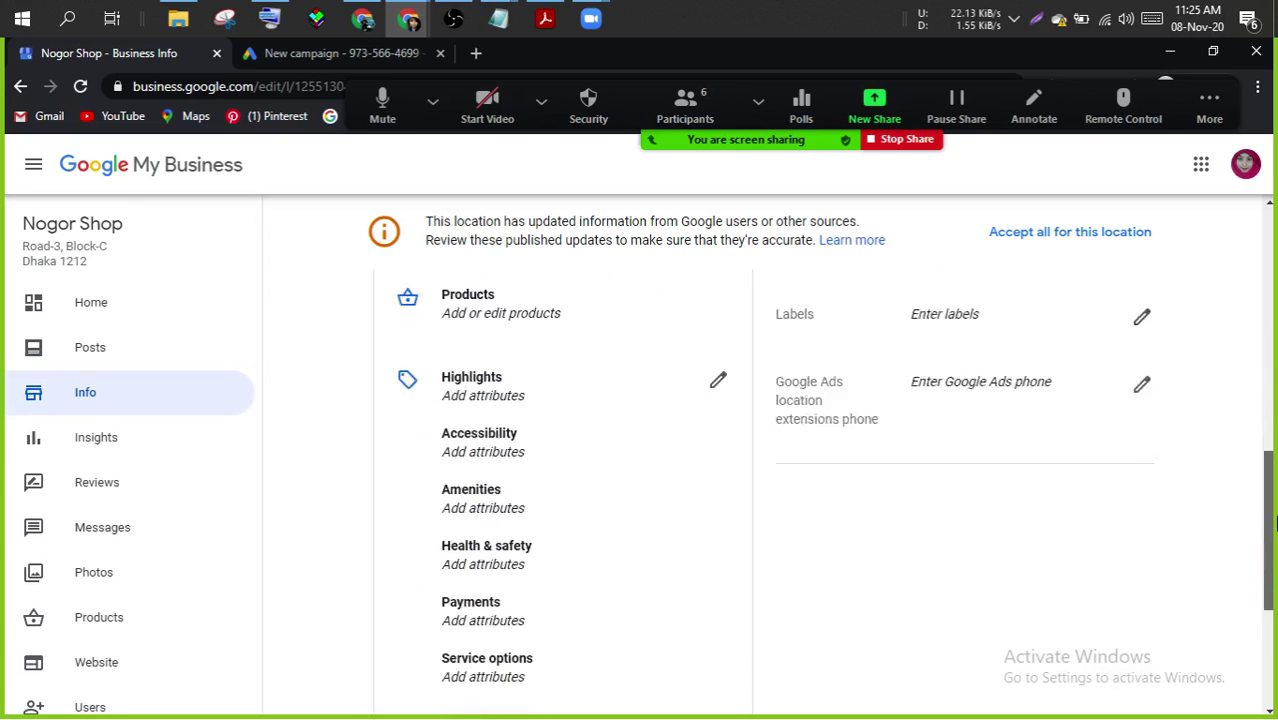
pyautogui.scroll(5, 1273, 310)
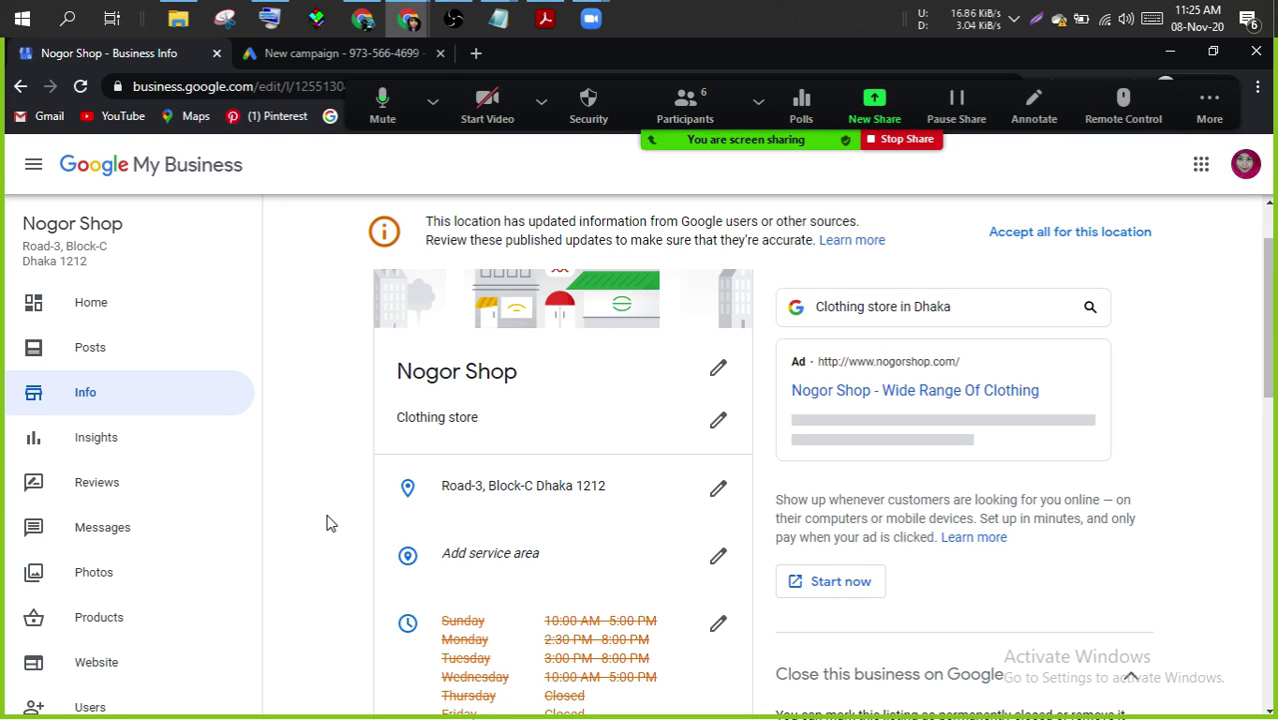
pyautogui.scroll(-1, 330, 522)
pyautogui.scroll(-2, 330, 522)
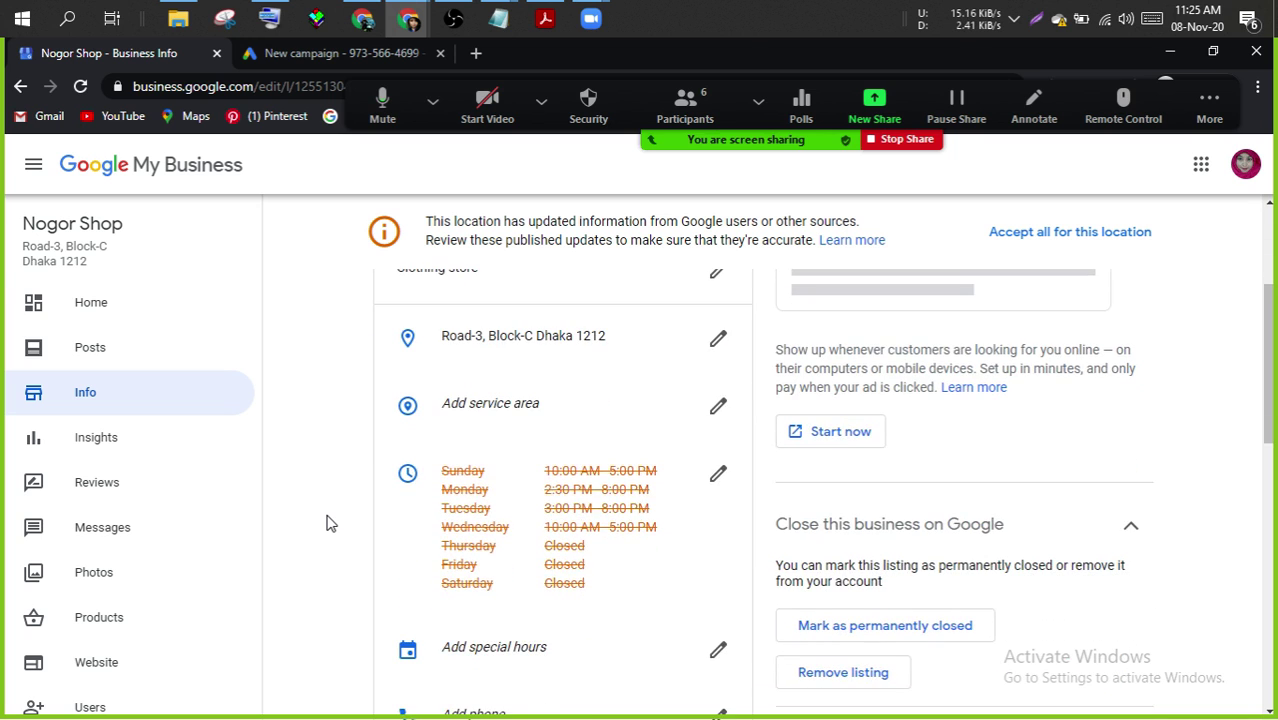
pyautogui.scroll(-2, 330, 522)
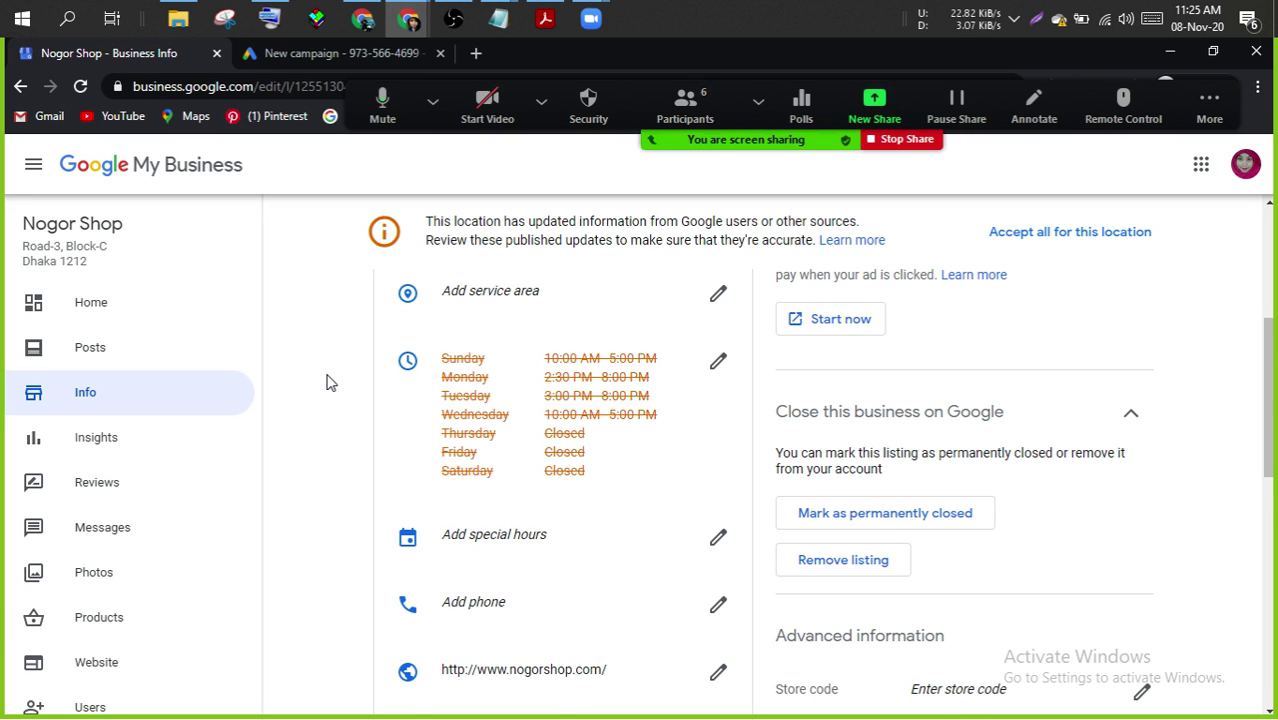
pyautogui.scroll(-4, 330, 382)
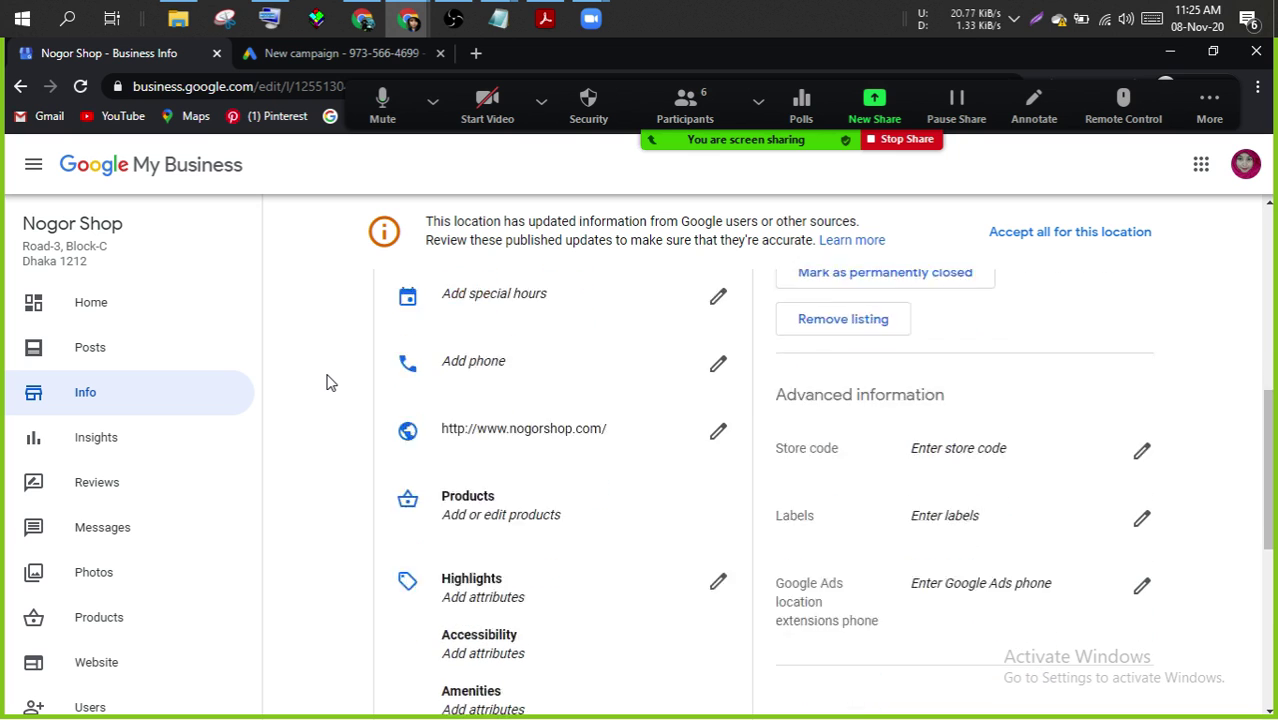
pyautogui.scroll(-5, 330, 382)
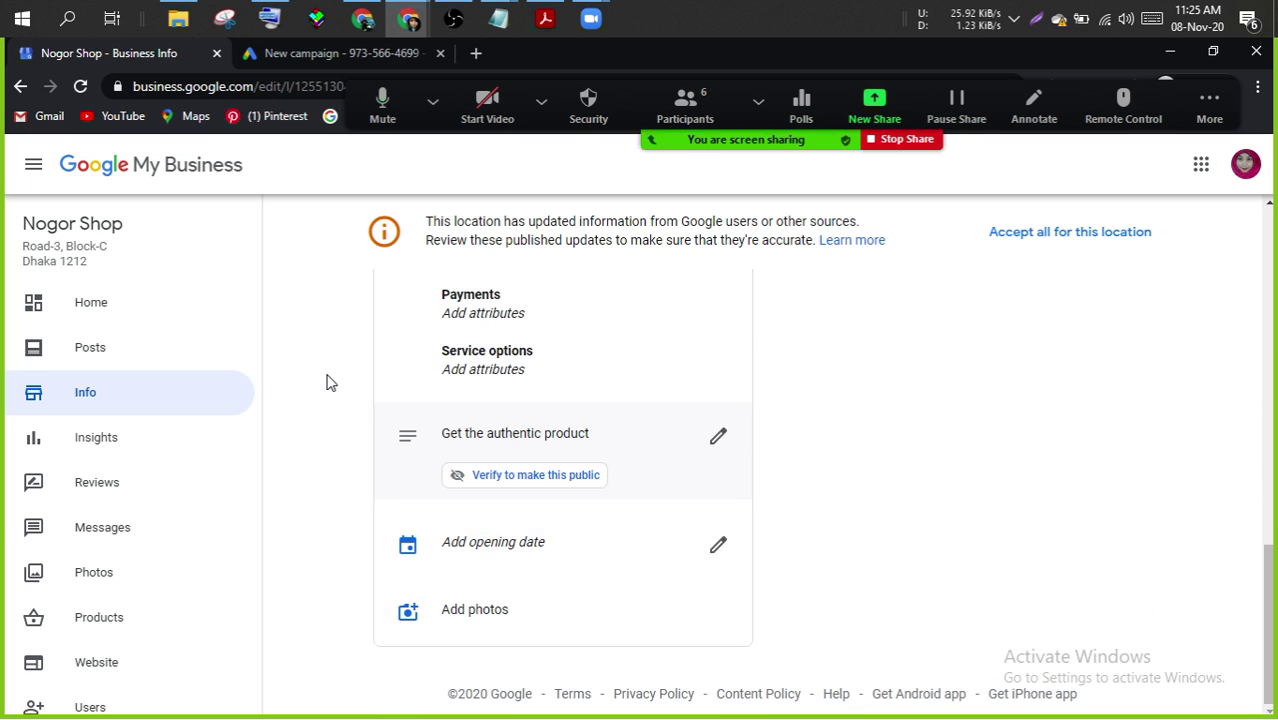
pyautogui.scroll(10, 330, 382)
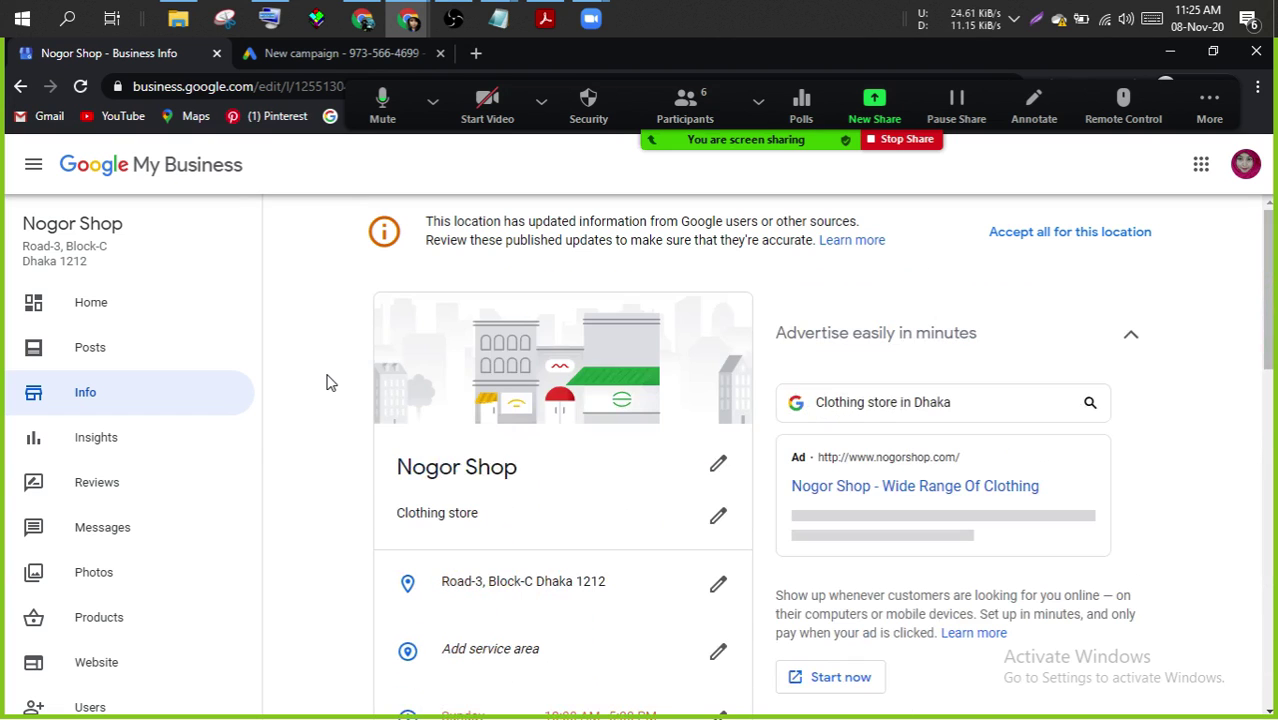
# - Reload the Info page and review its hours, website, attributes and description
pyautogui.click(85, 398)
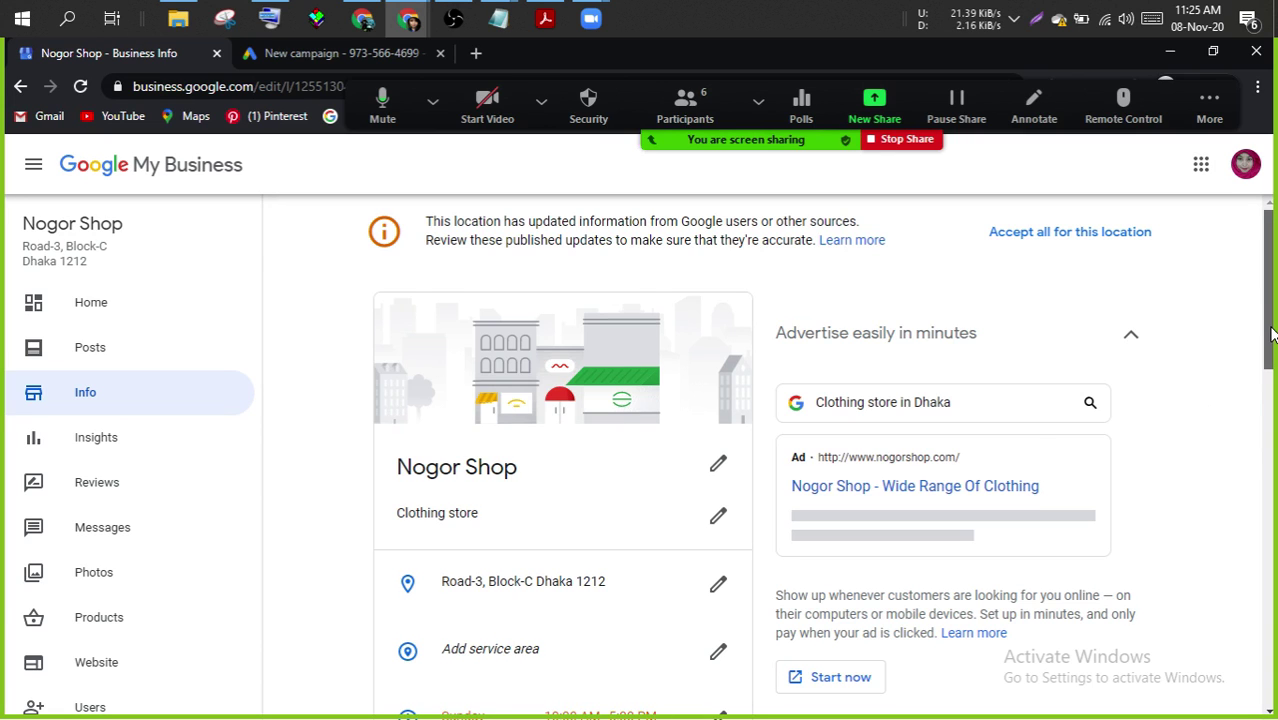
pyautogui.moveTo(1271, 331); pyautogui.dragTo(1270, 350)
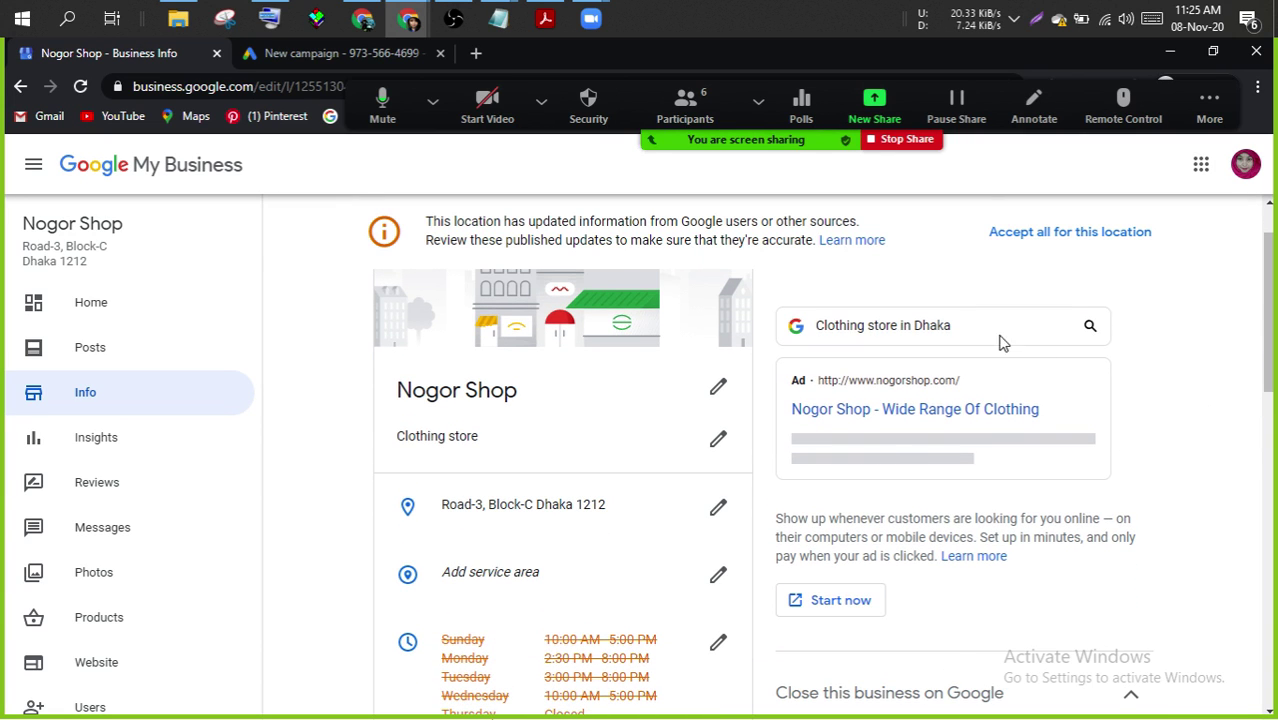
pyautogui.scroll(-3, 1274, 398)
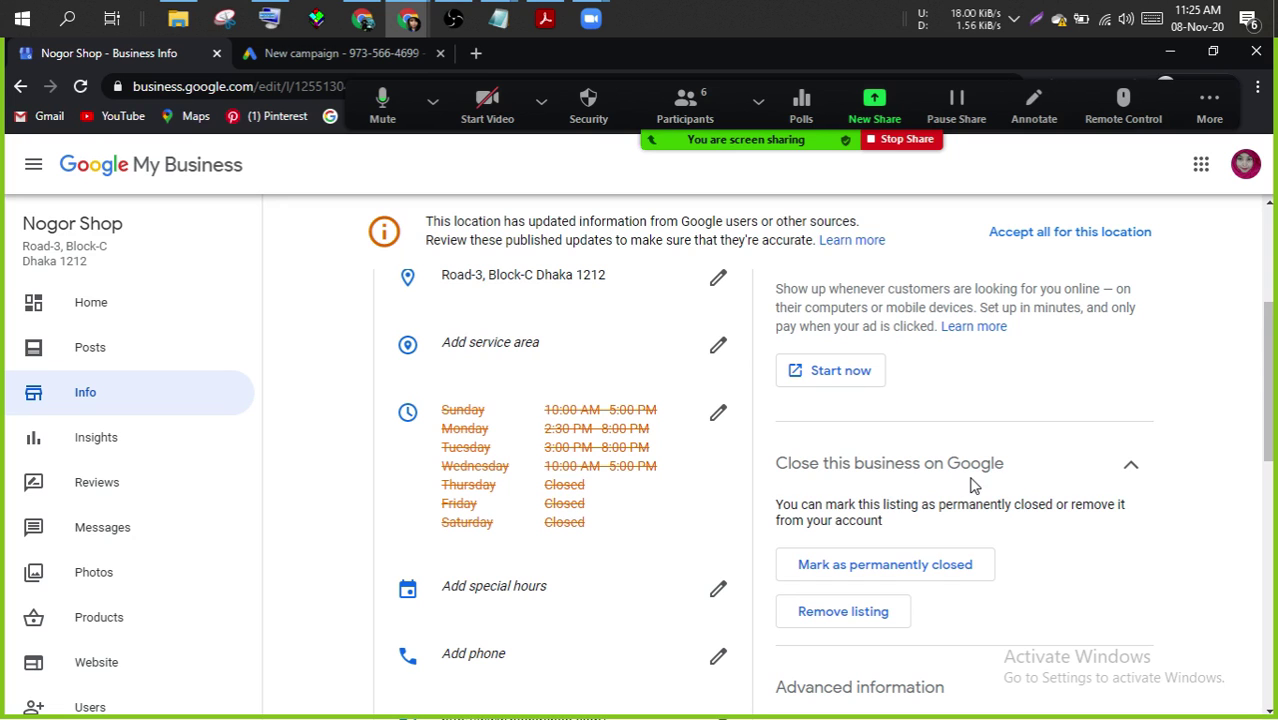
pyautogui.moveTo(1270, 440); pyautogui.dragTo(1268, 519)
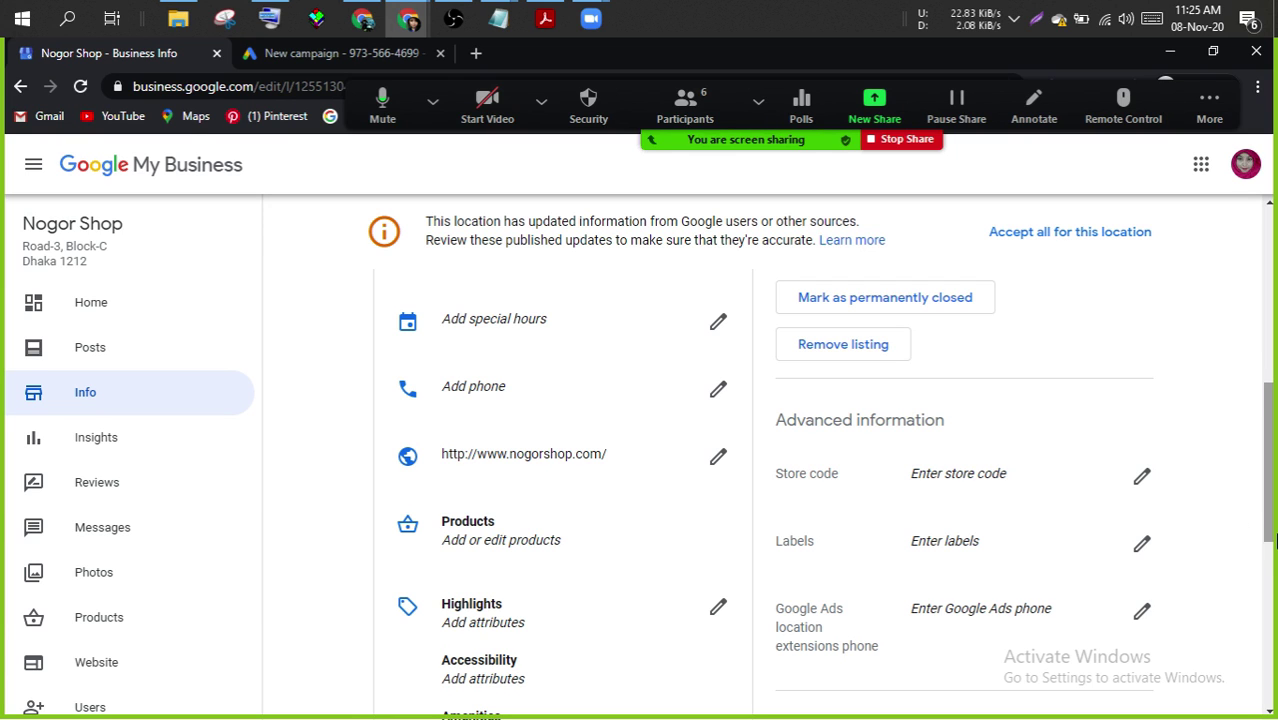
pyautogui.moveTo(1270, 537); pyautogui.dragTo(1272, 625)
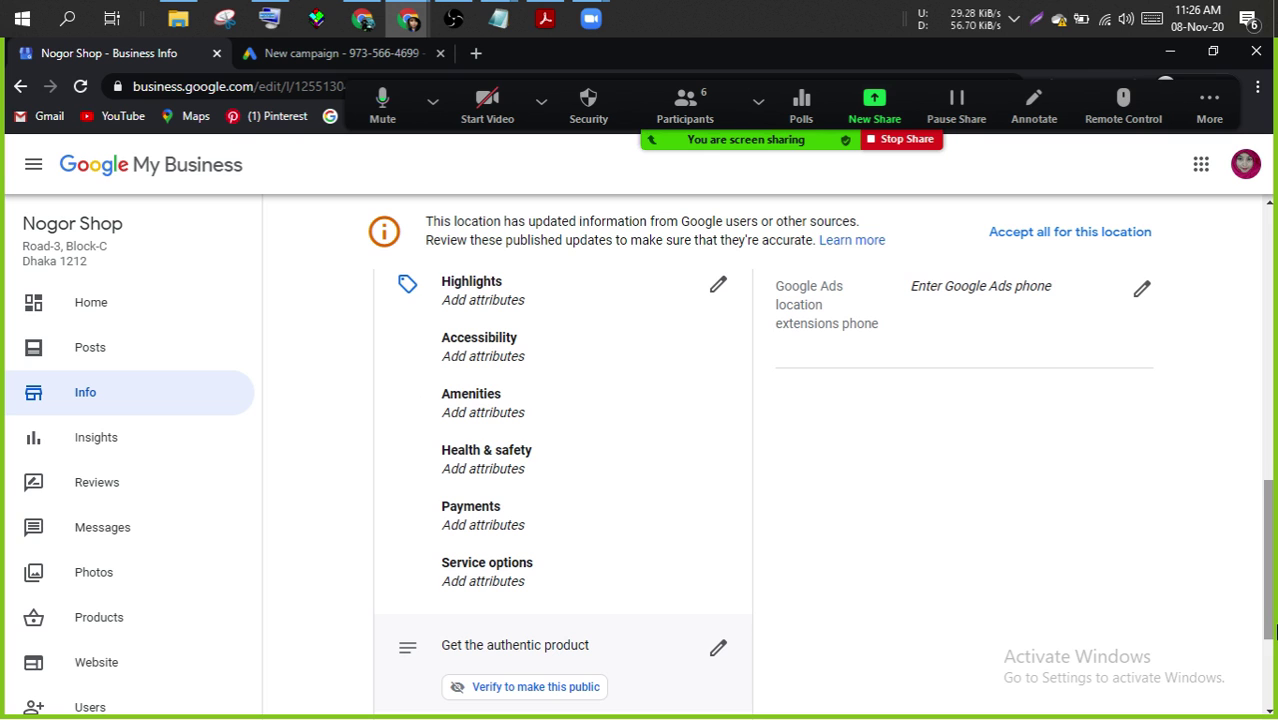
# - View Insights and Reviews, then open Messages, which requires verification
pyautogui.click(95, 440)
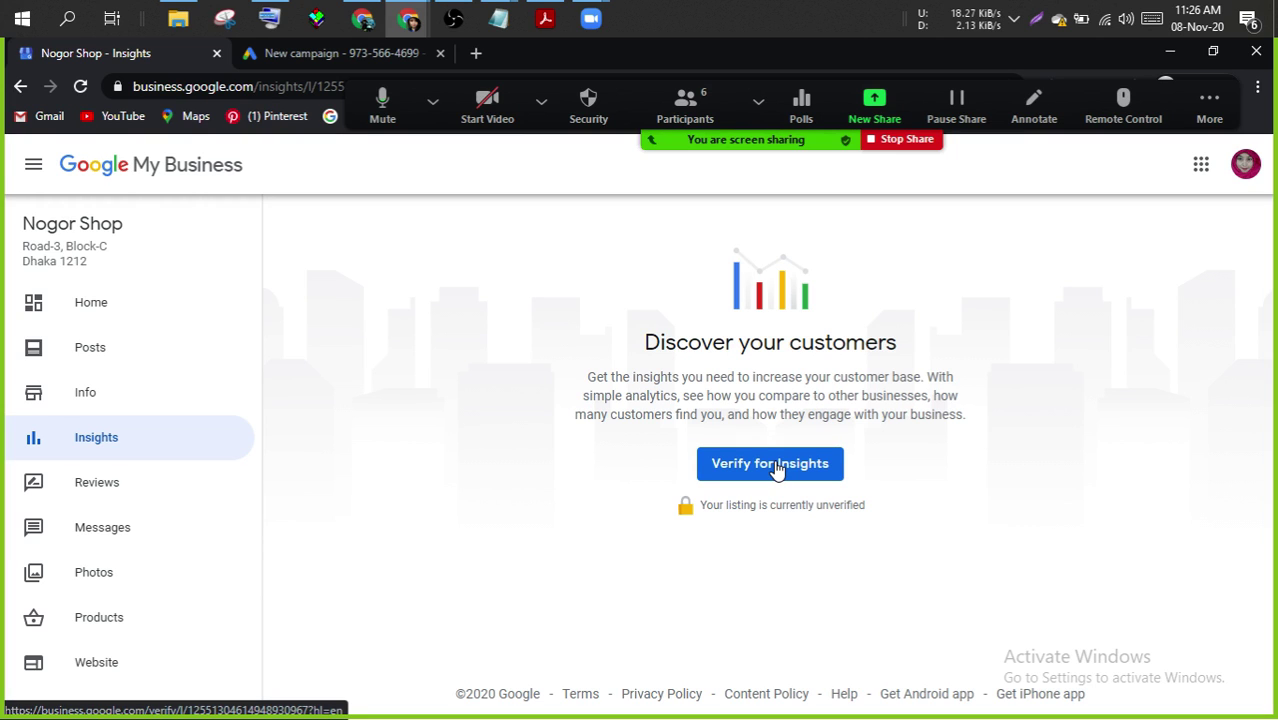
pyautogui.click(158, 486)
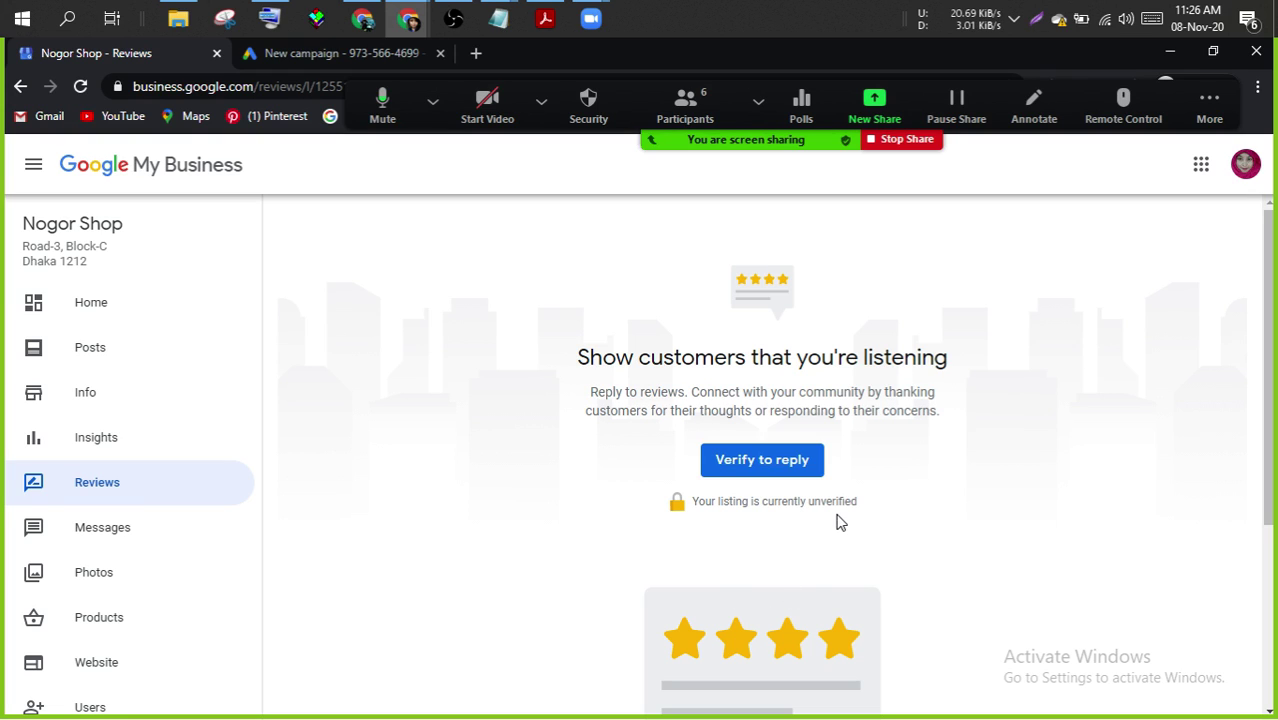
pyautogui.moveTo(1270, 498); pyautogui.dragTo(1273, 436)
pyautogui.click(112, 529)
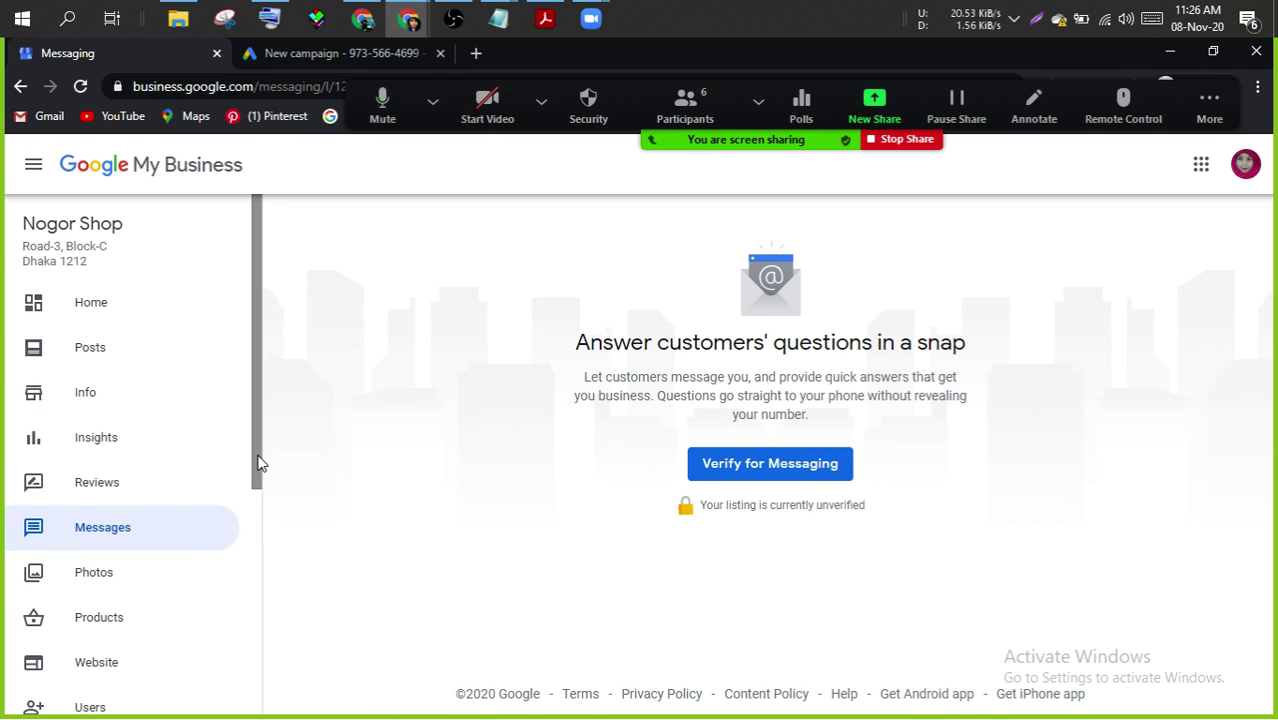
pyautogui.moveTo(257, 463); pyautogui.dragTo(258, 606)
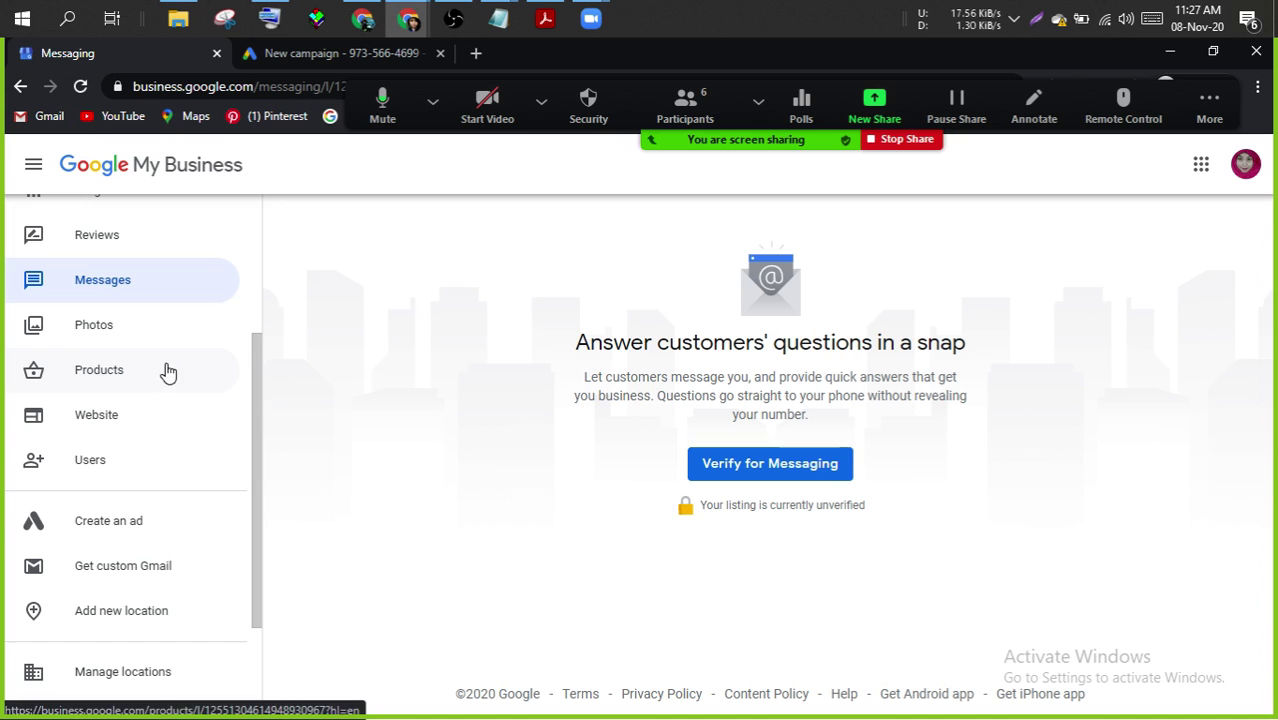
# - Open Photos, dismiss the tip, and browse categories through Video, Interior and Exterior
pyautogui.click(131, 329)
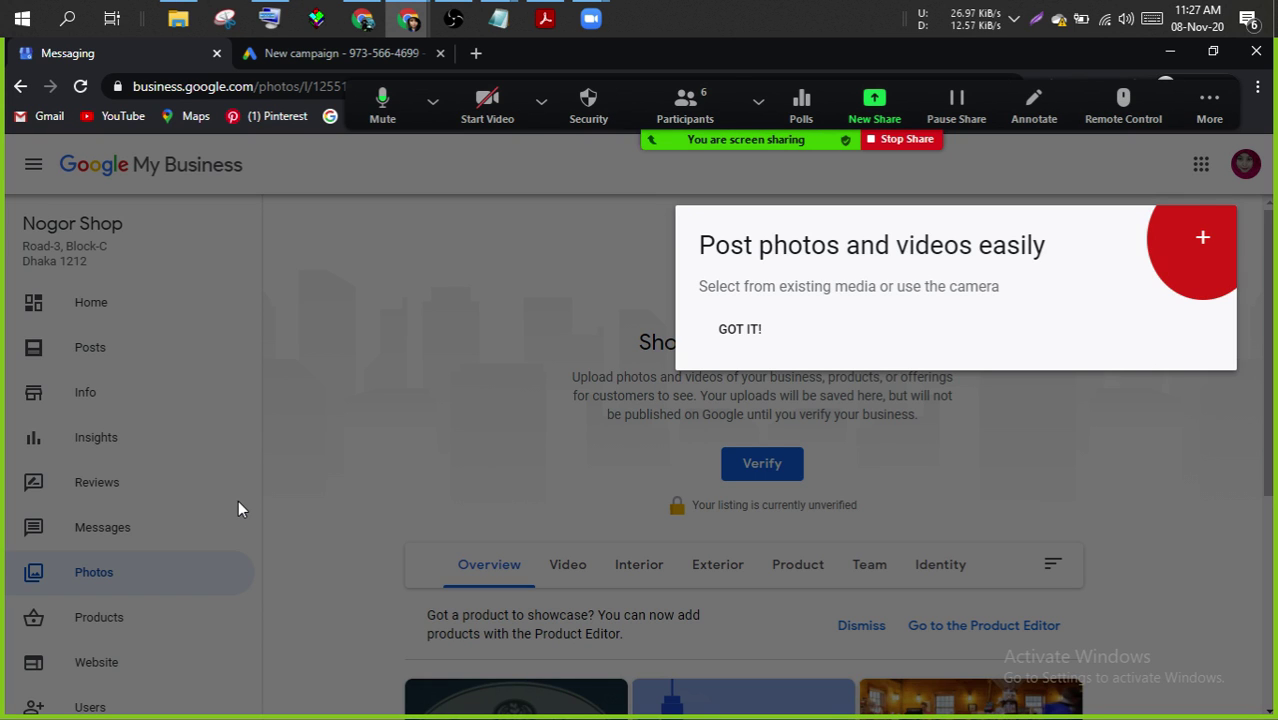
pyautogui.click(297, 445)
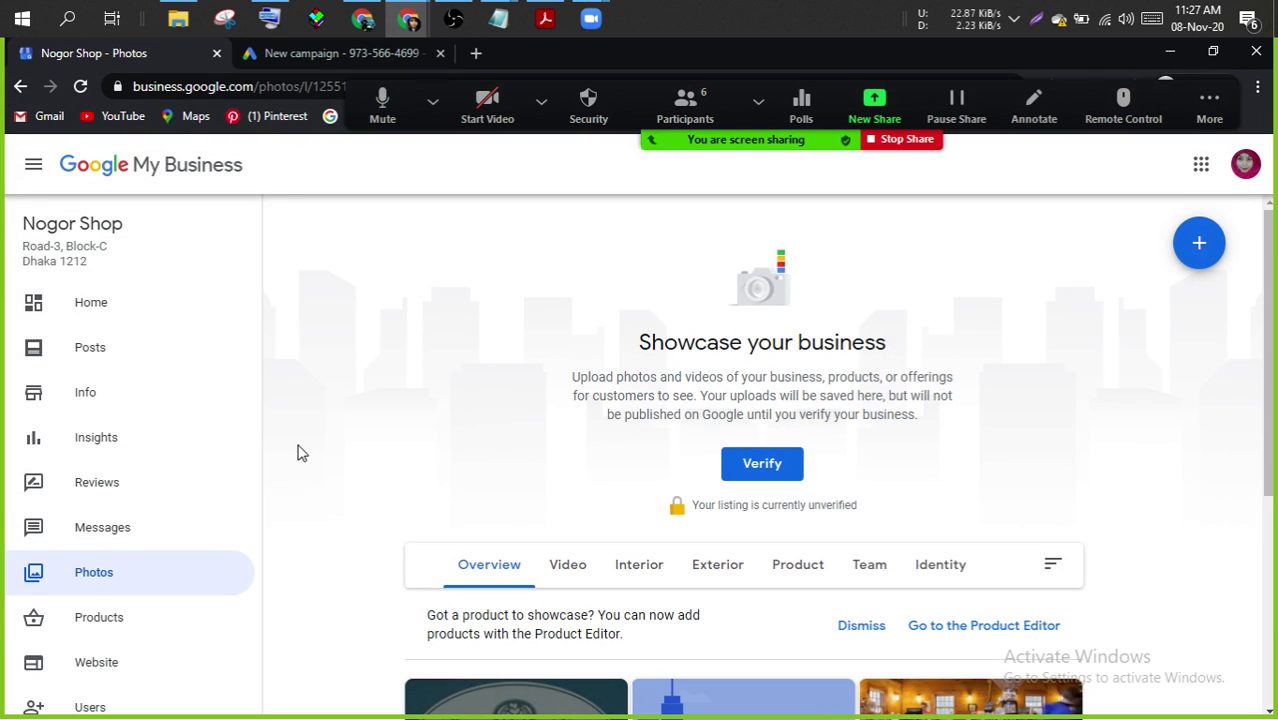
pyautogui.scroll(-3, 297, 453)
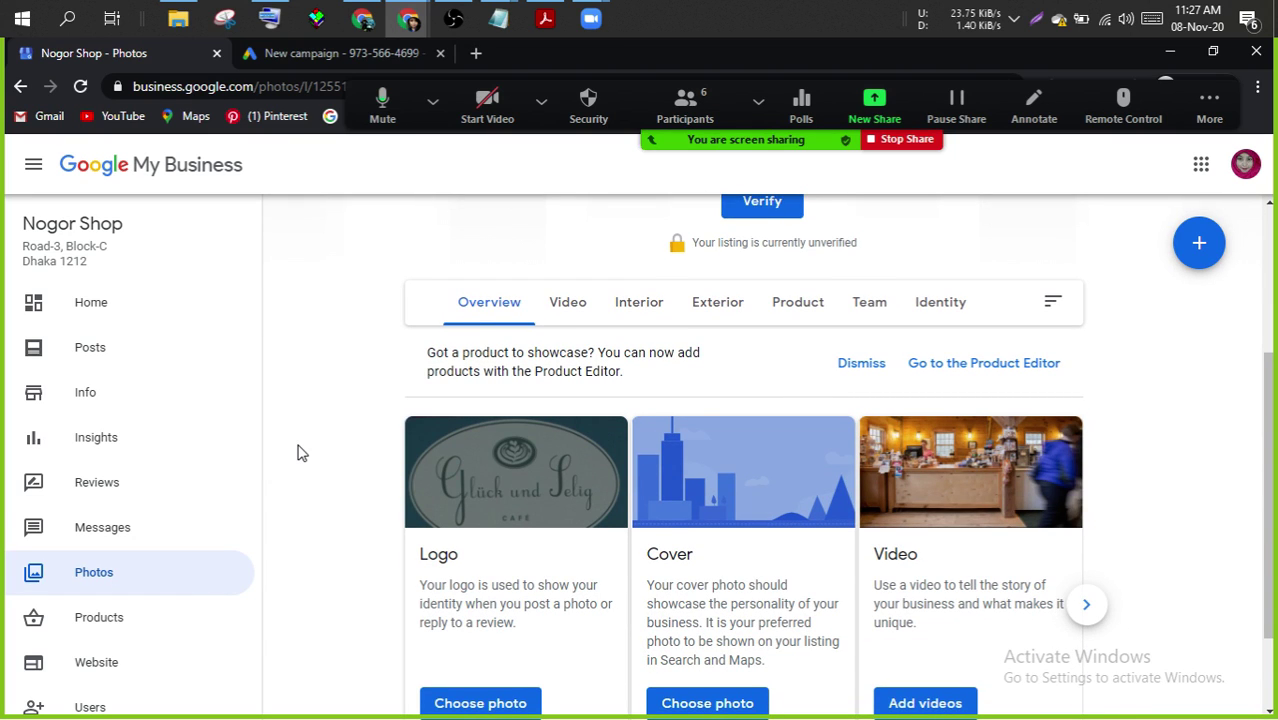
pyautogui.scroll(-1, 297, 453)
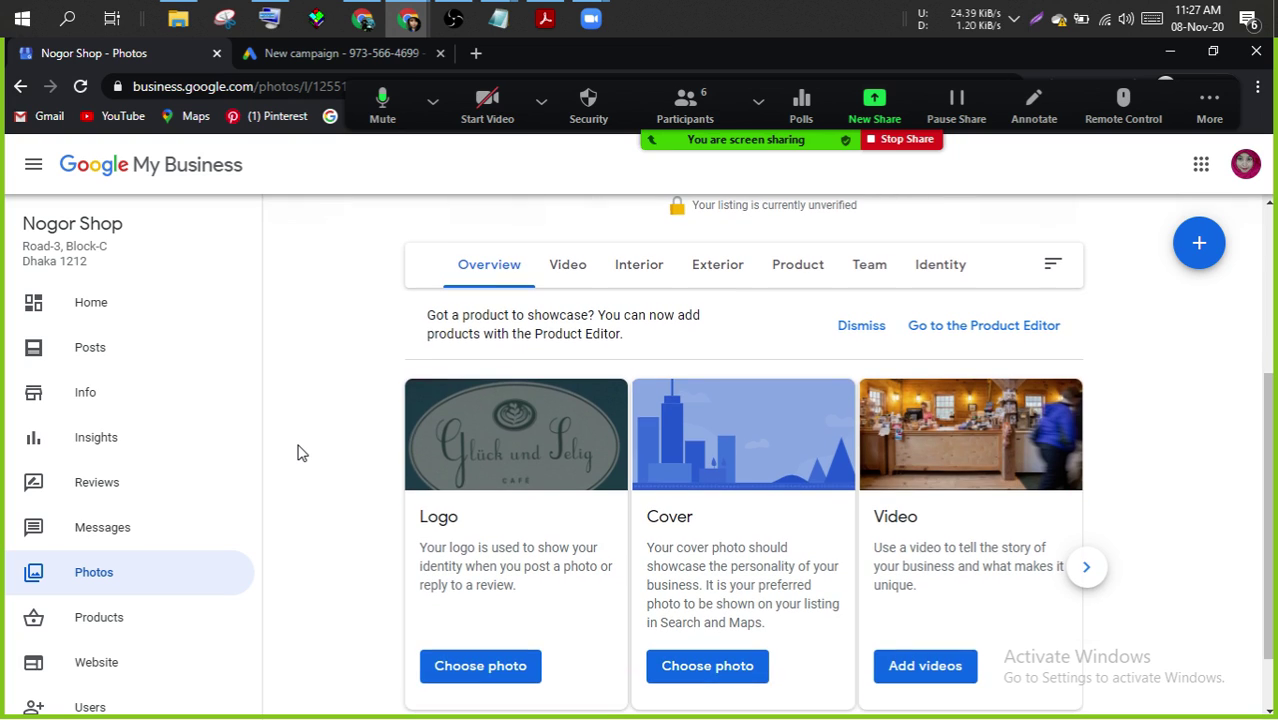
pyautogui.click(1087, 586)
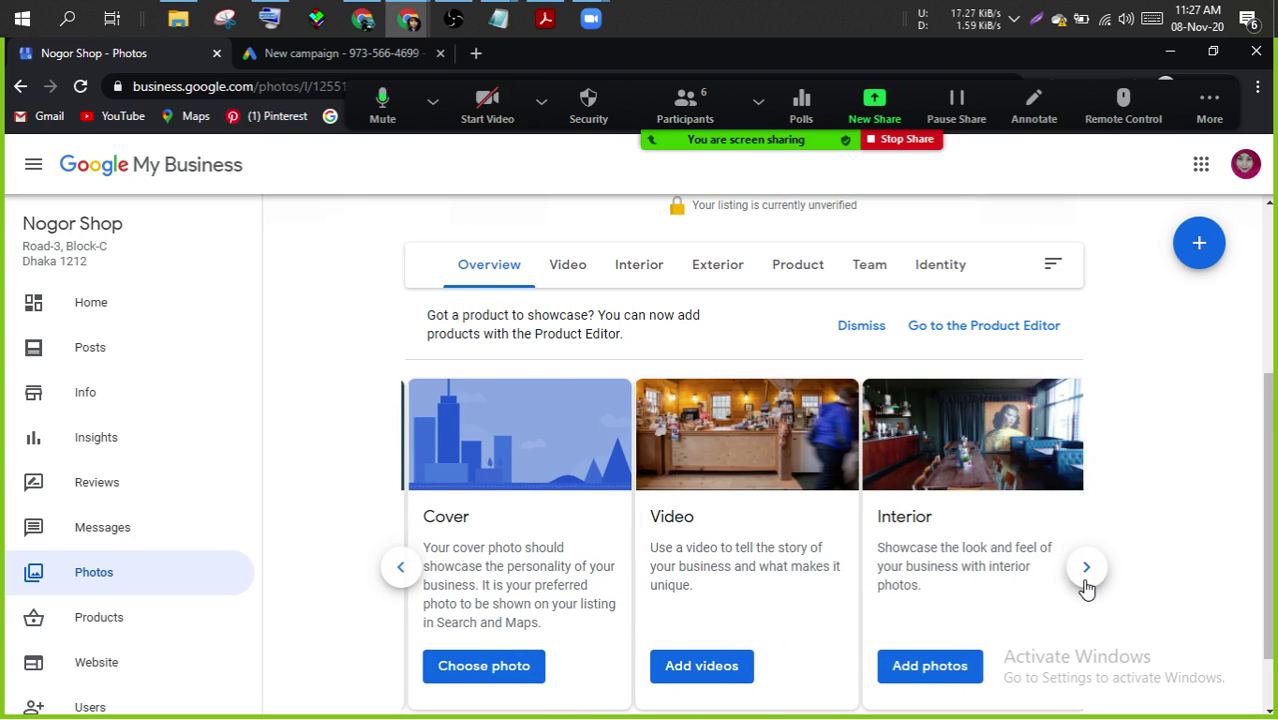
pyautogui.click(1086, 568)
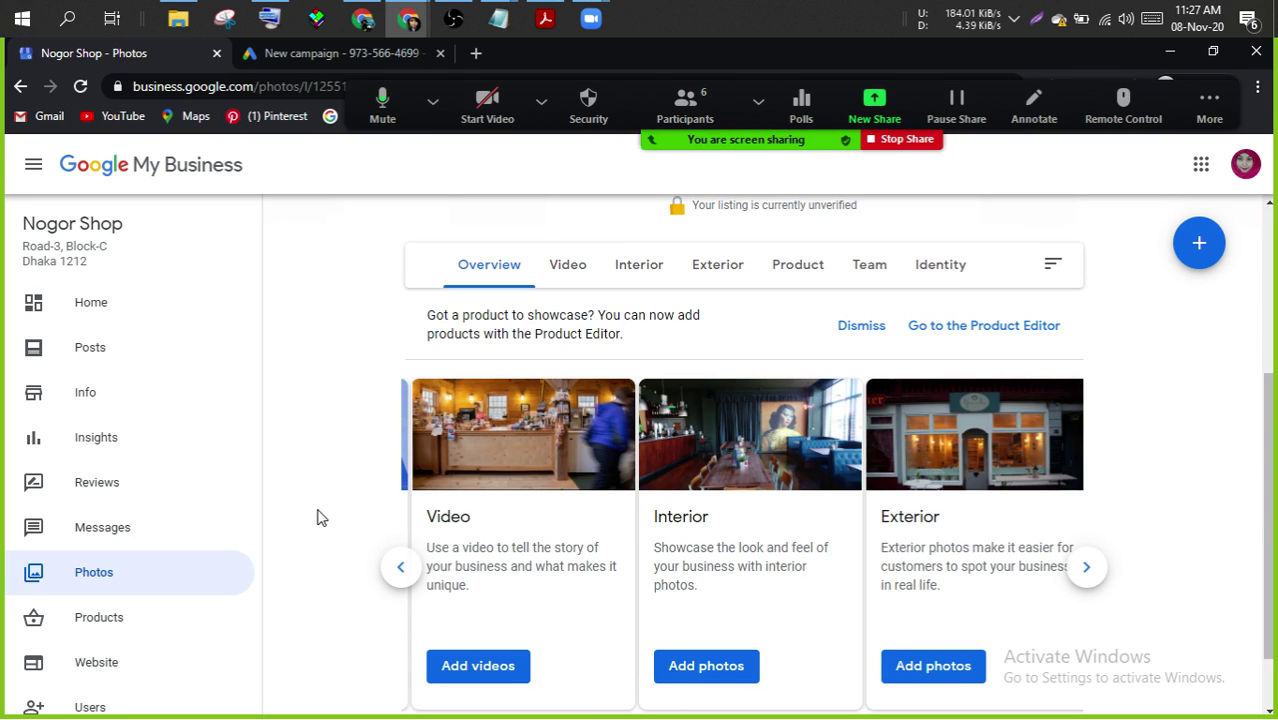
pyautogui.scroll(-2, 317, 517)
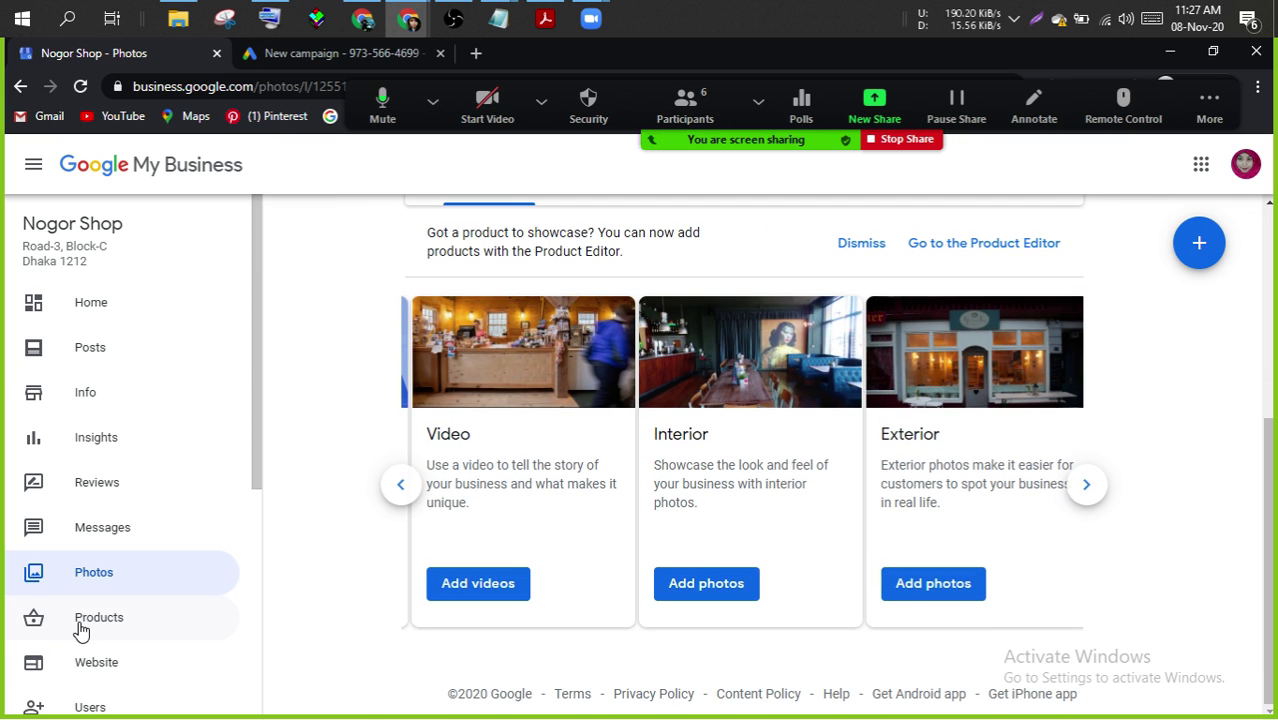
# - Open Products, preview the Add product form, and close it unsaved
pyautogui.click(80, 626)
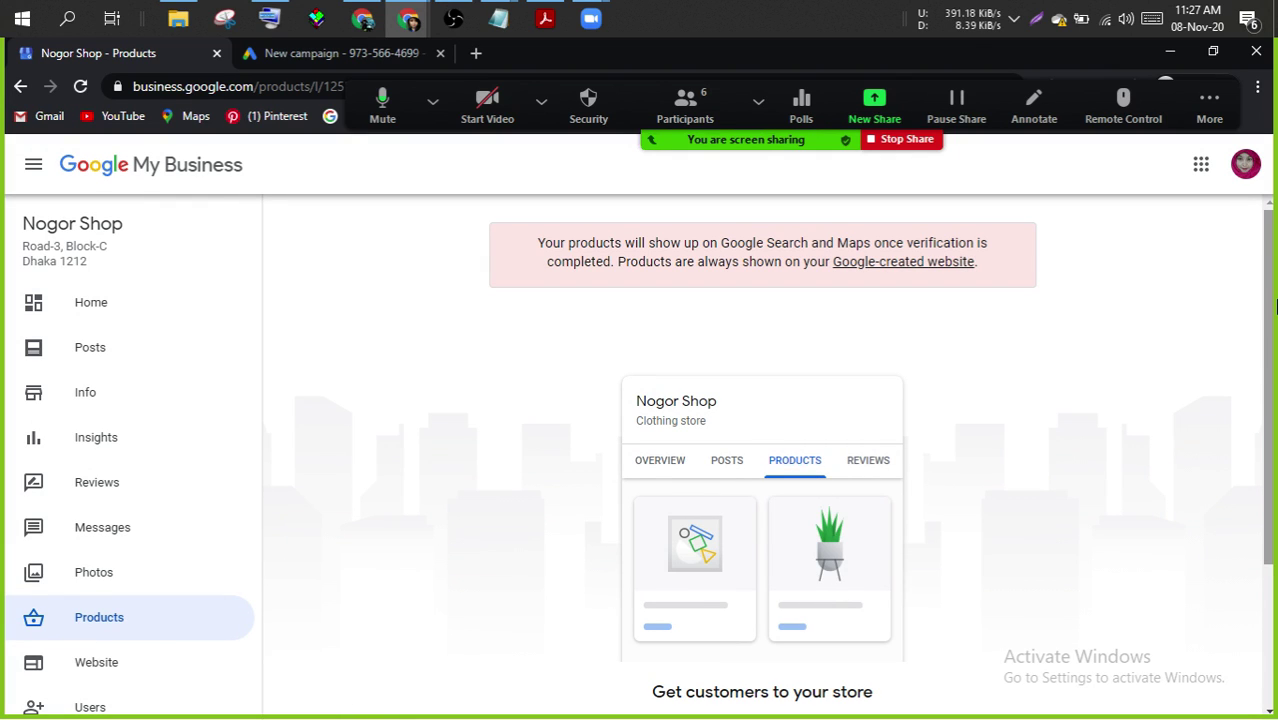
pyautogui.moveTo(1274, 306); pyautogui.dragTo(1274, 412)
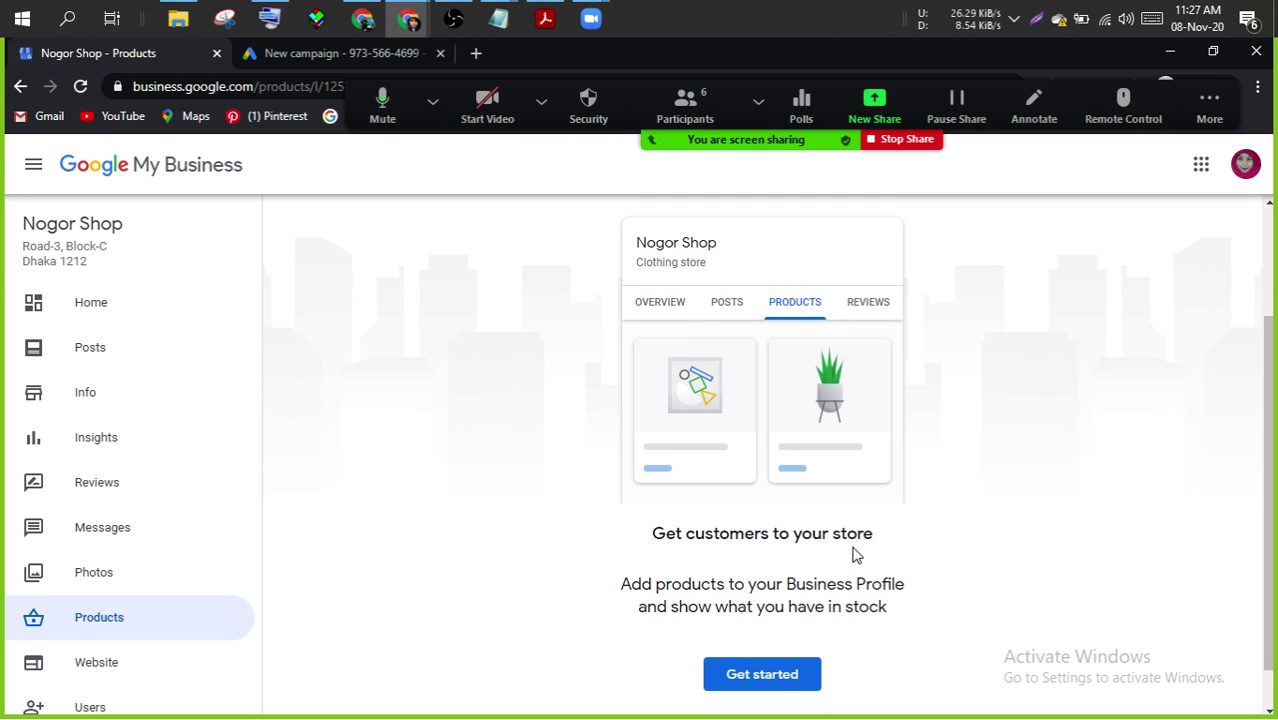
pyautogui.click(762, 675)
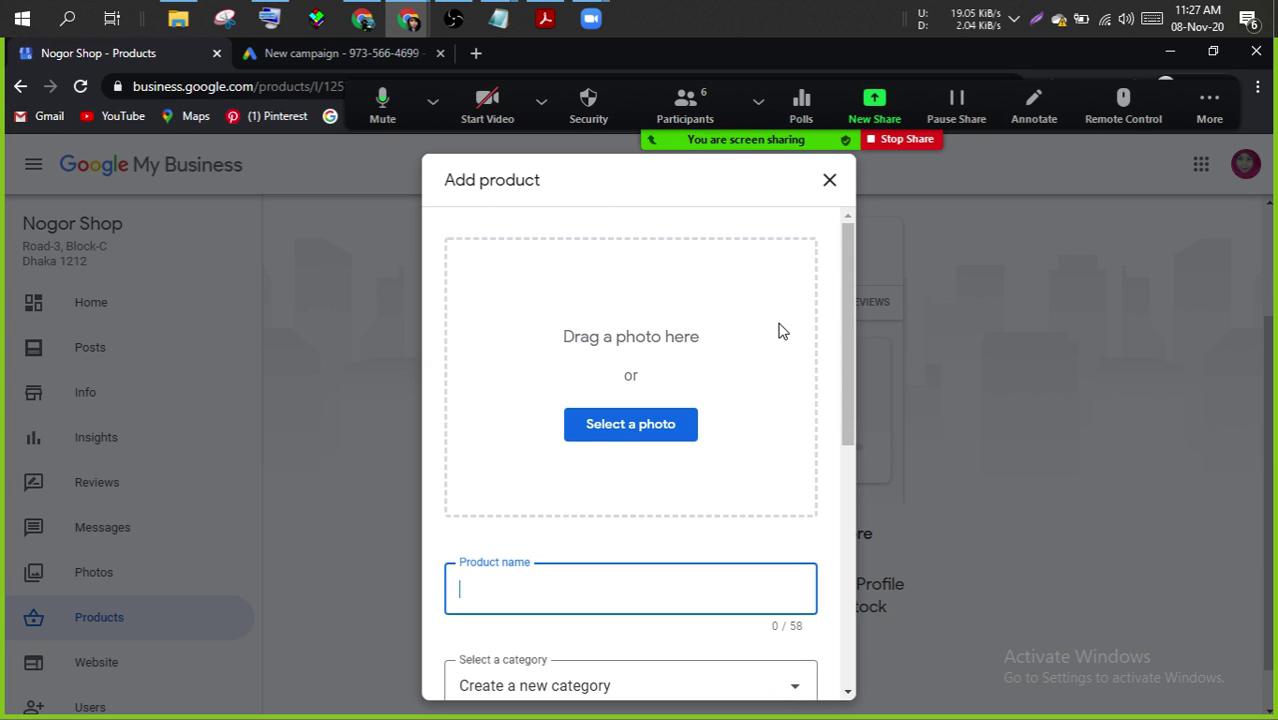
pyautogui.moveTo(852, 366); pyautogui.dragTo(848, 520)
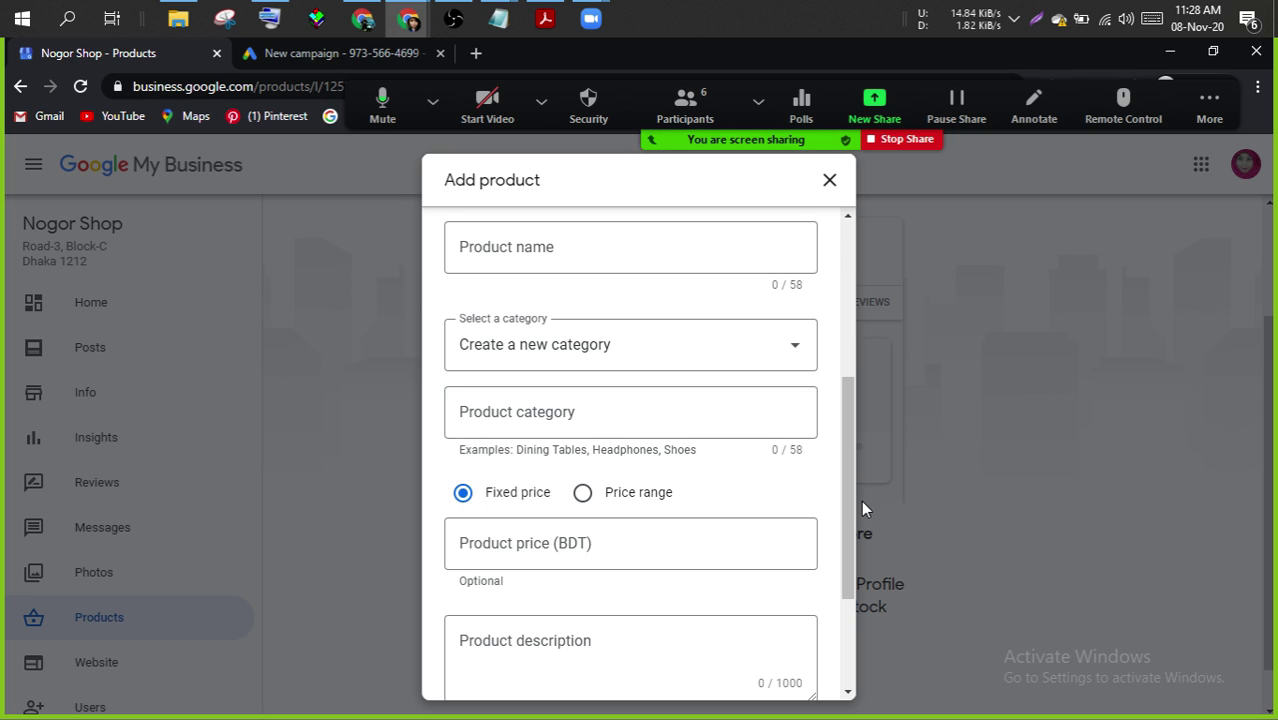
pyautogui.moveTo(843, 471); pyautogui.dragTo(838, 635)
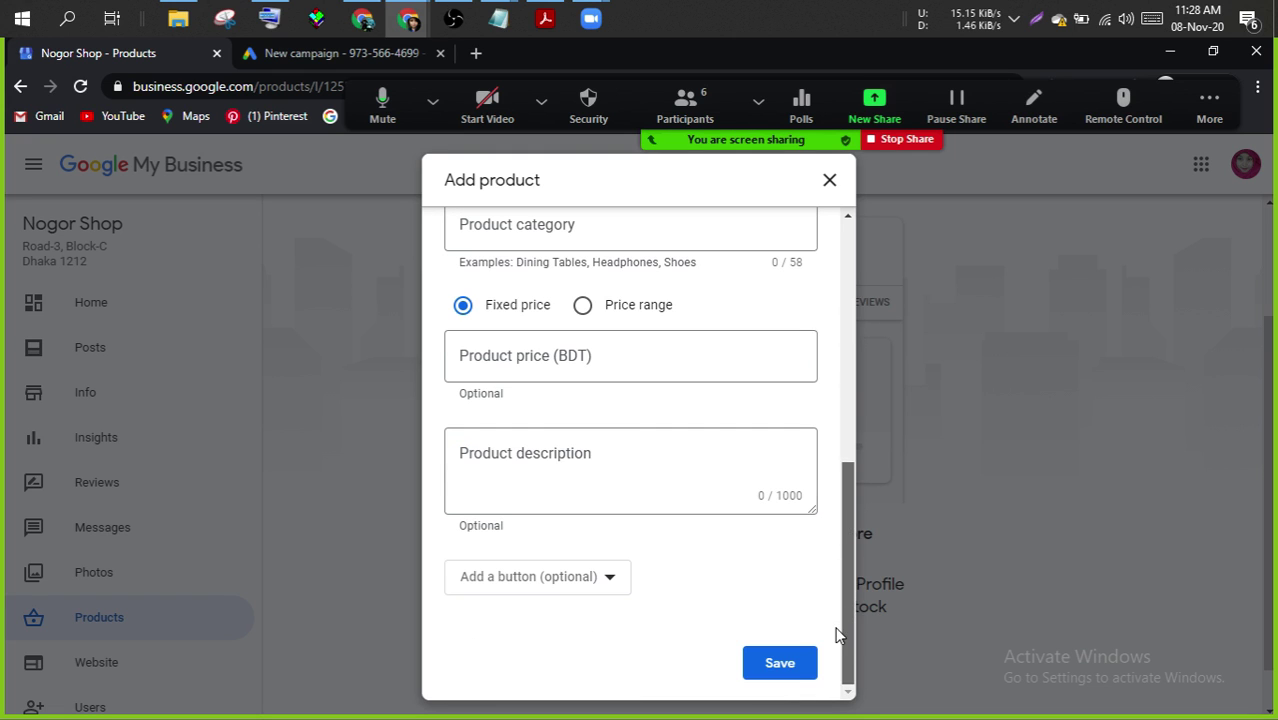
pyautogui.click(829, 182)
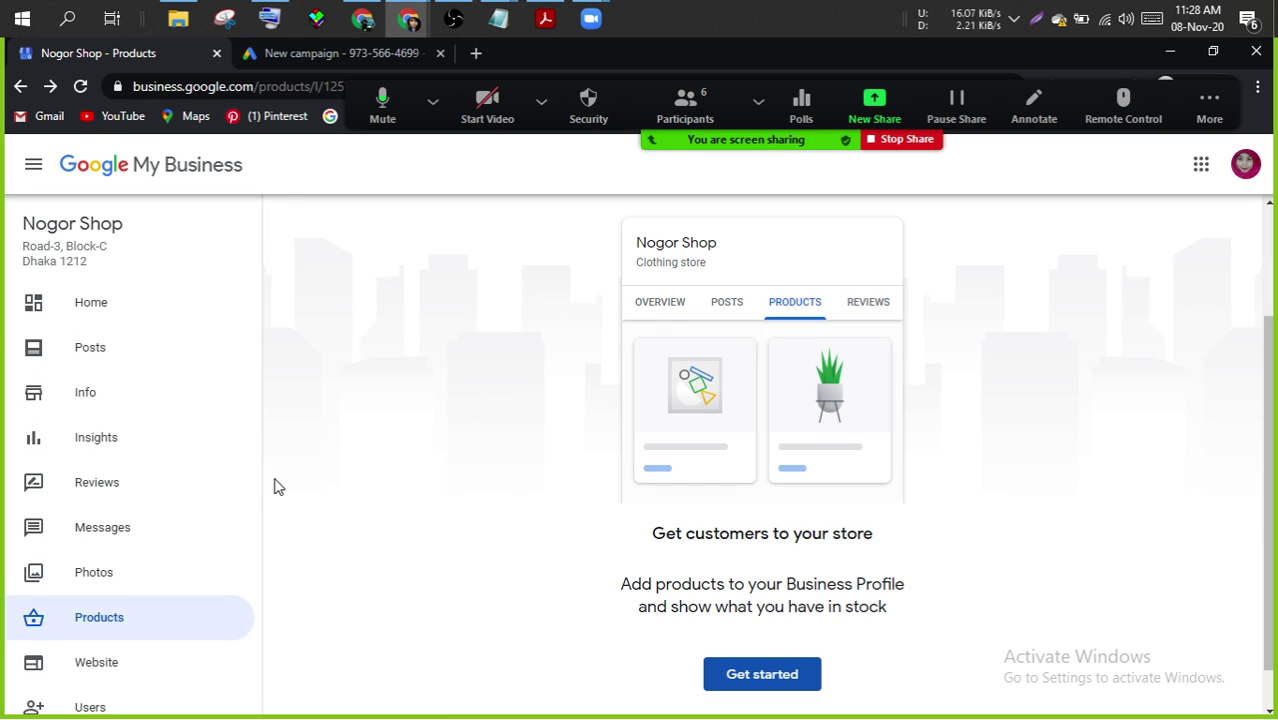
pyautogui.moveTo(257, 480); pyautogui.dragTo(248, 688)
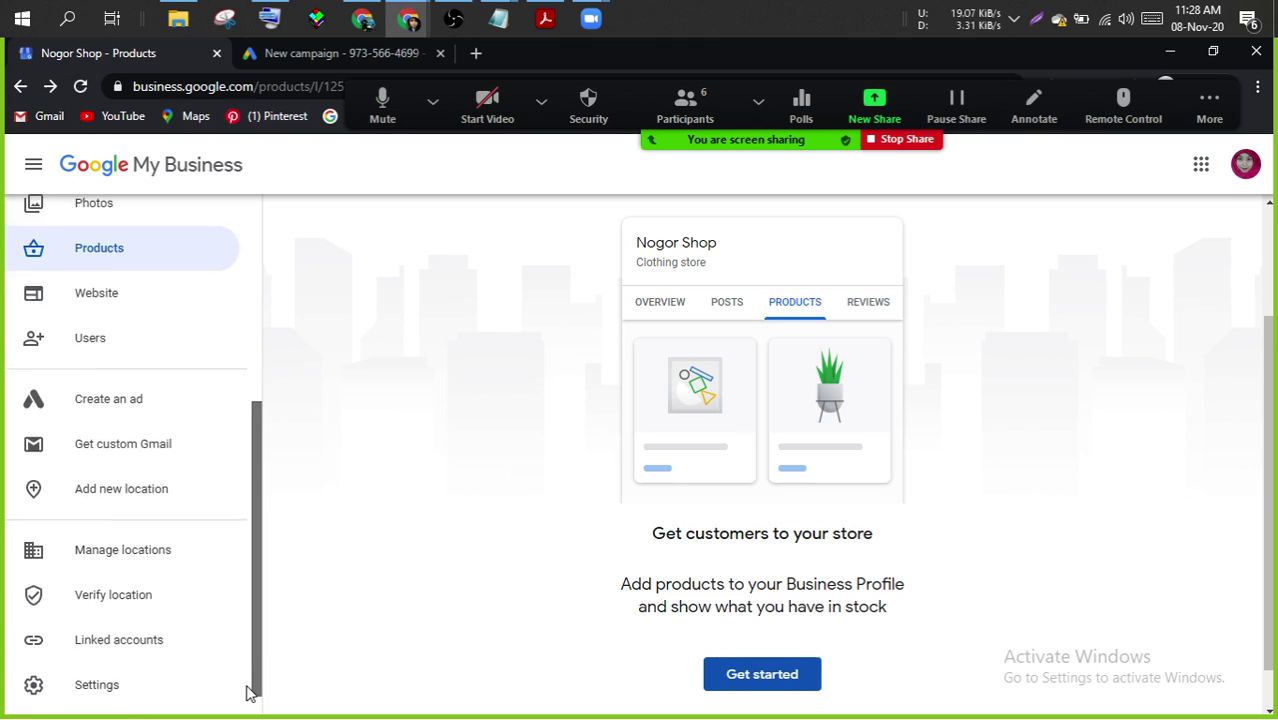
pyautogui.click(151, 336)
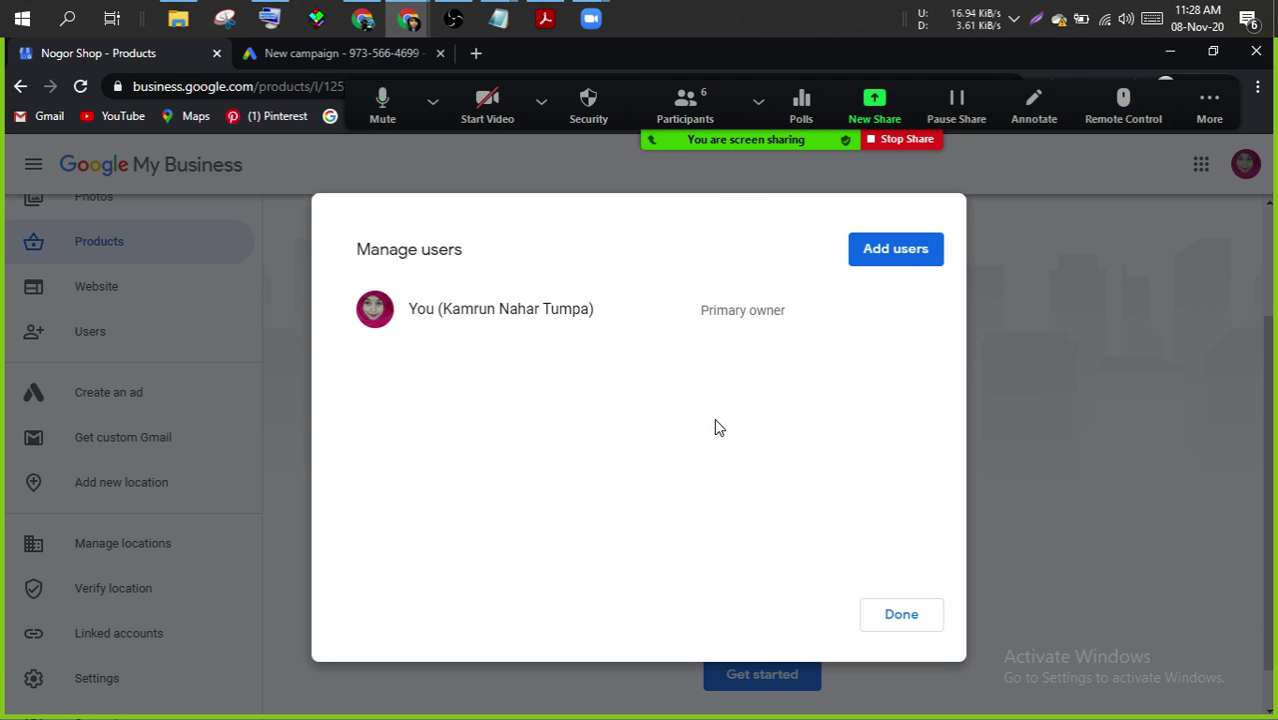
pyautogui.click(885, 617)
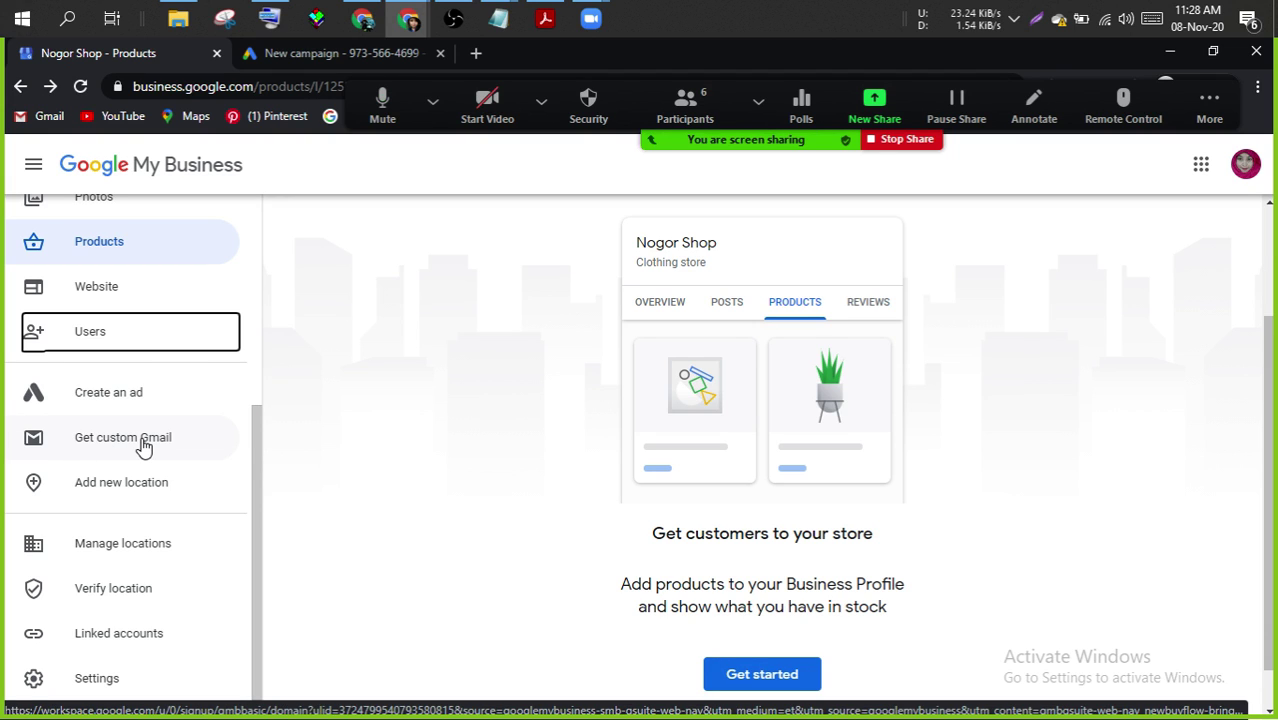
# - Start custom Gmail signup needing a new domain, close the Ads tab, and return to Products
pyautogui.click(143, 445)
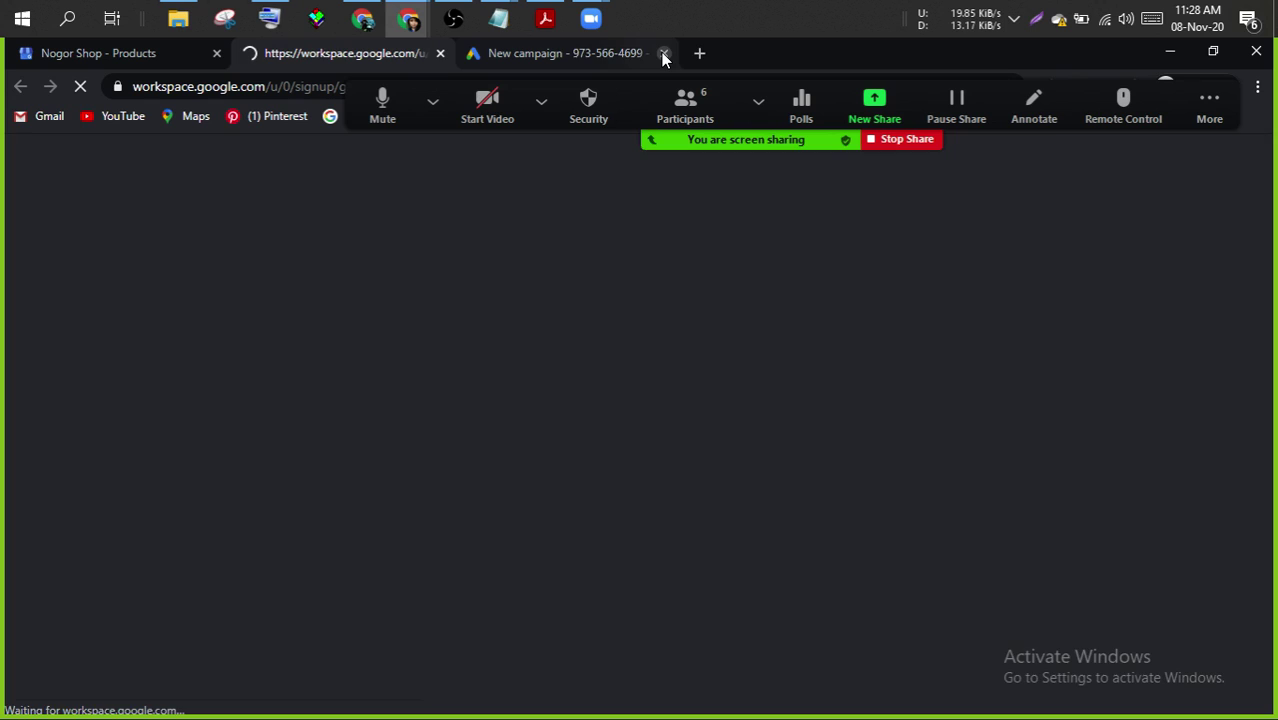
pyautogui.click(662, 53)
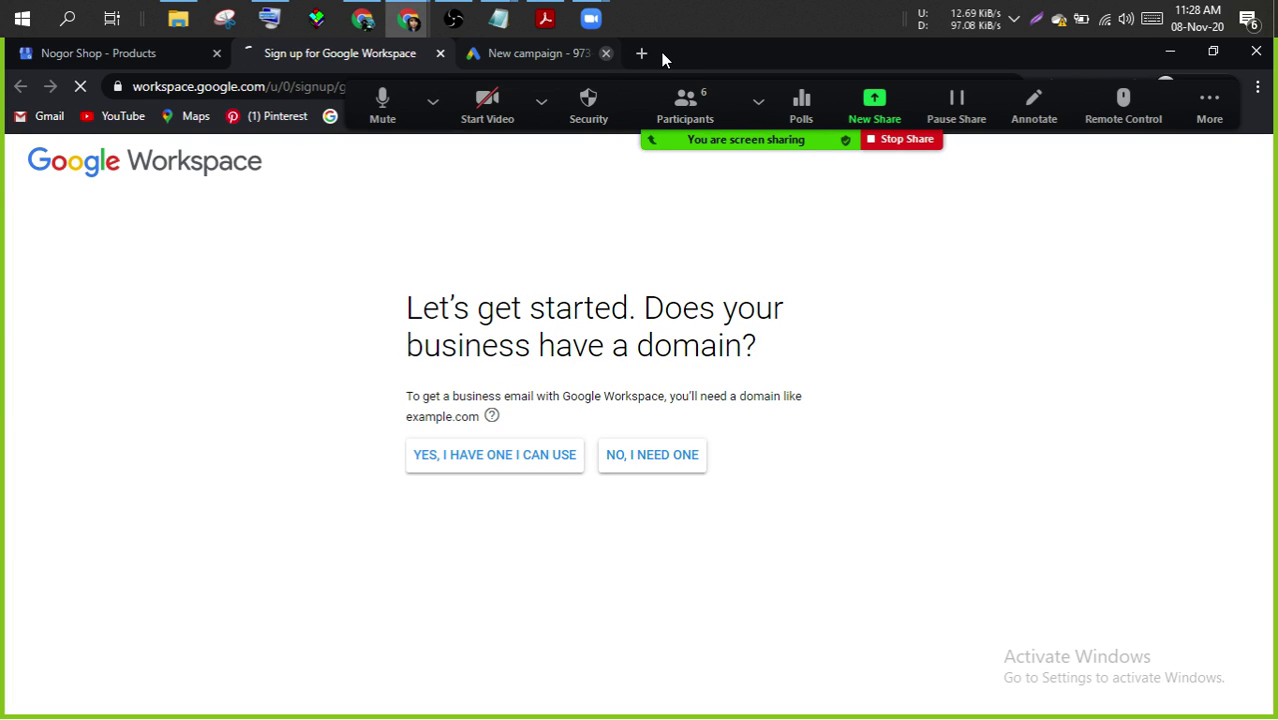
pyautogui.click(657, 465)
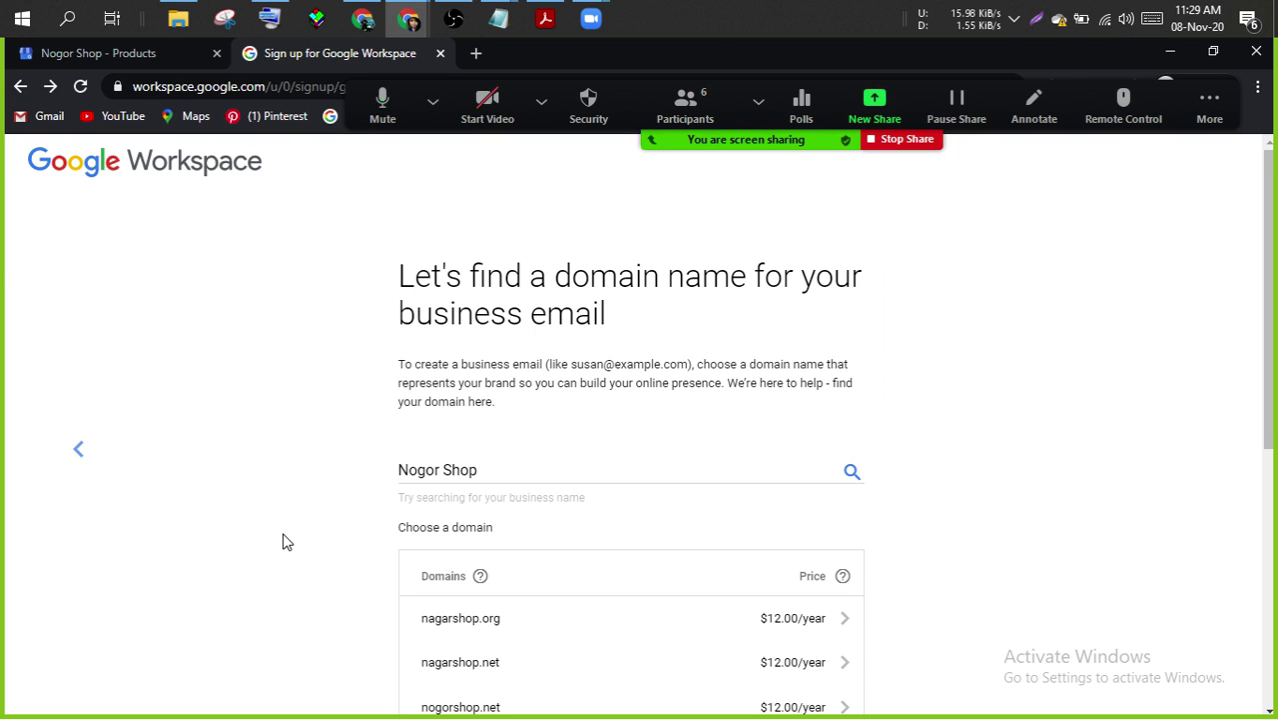
pyautogui.click(155, 64)
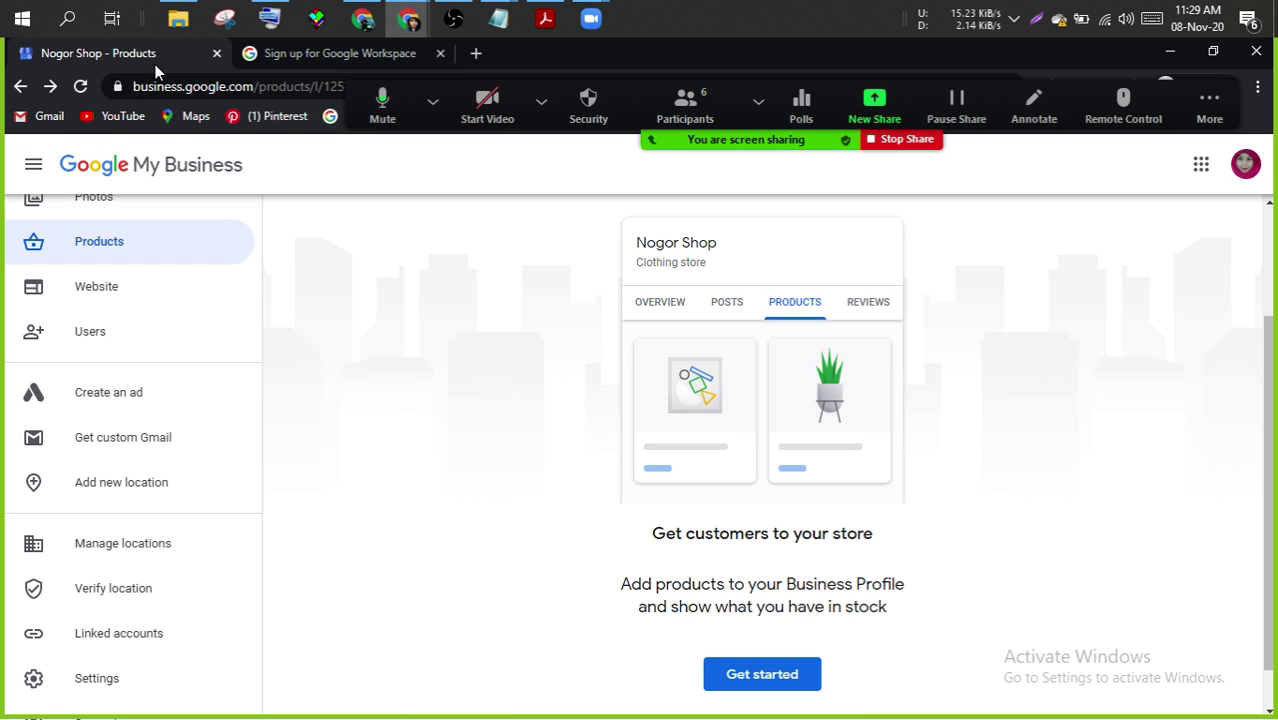
# - Close the Workspace signup and check Linked accounts for pending requests
pyautogui.click(440, 53)
pyautogui.click(432, 101)
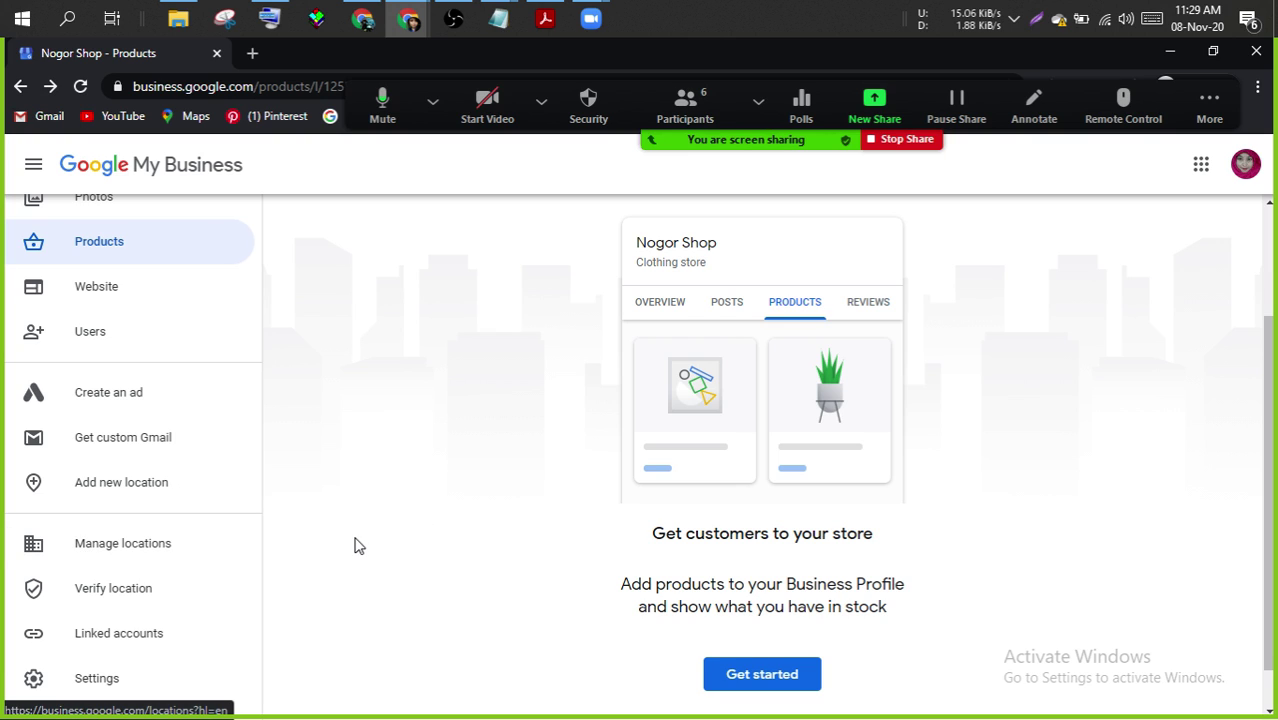
pyautogui.click(121, 635)
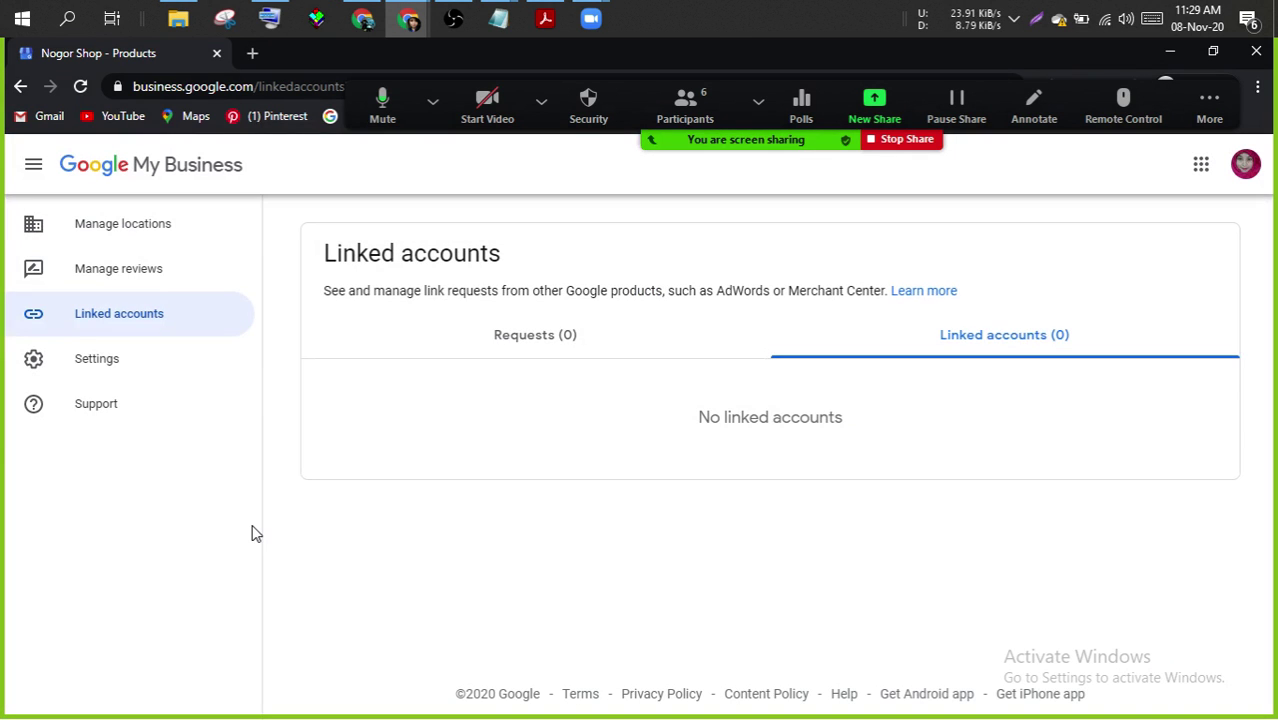
pyautogui.click(516, 338)
# - Look at the email notification settings, then go back to the Products page
pyautogui.click(120, 374)
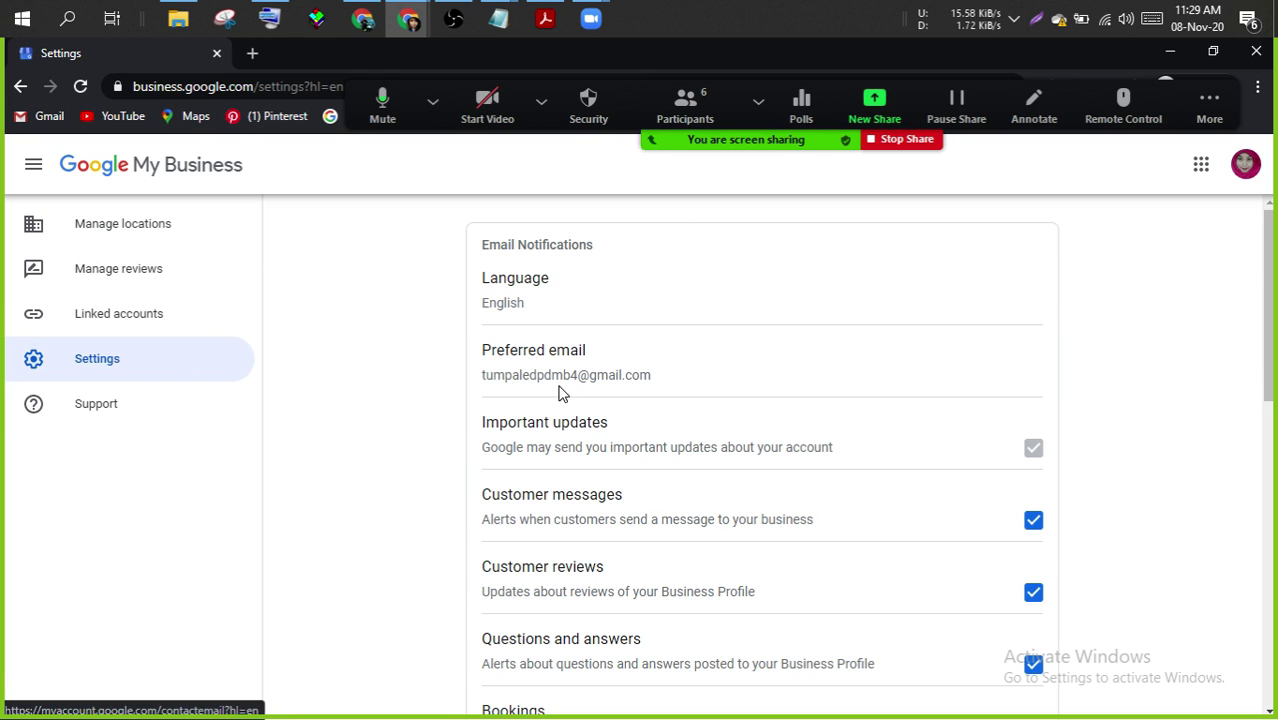
pyautogui.click(20, 86)
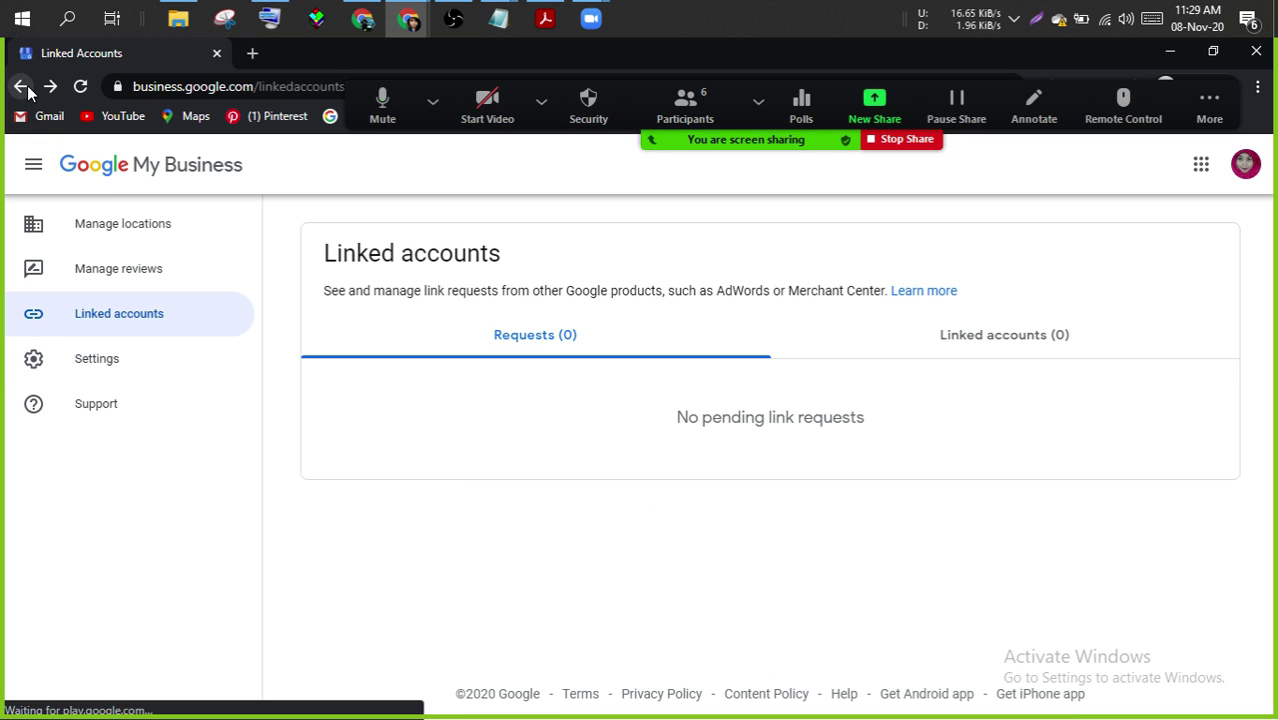
pyautogui.click(45, 181)
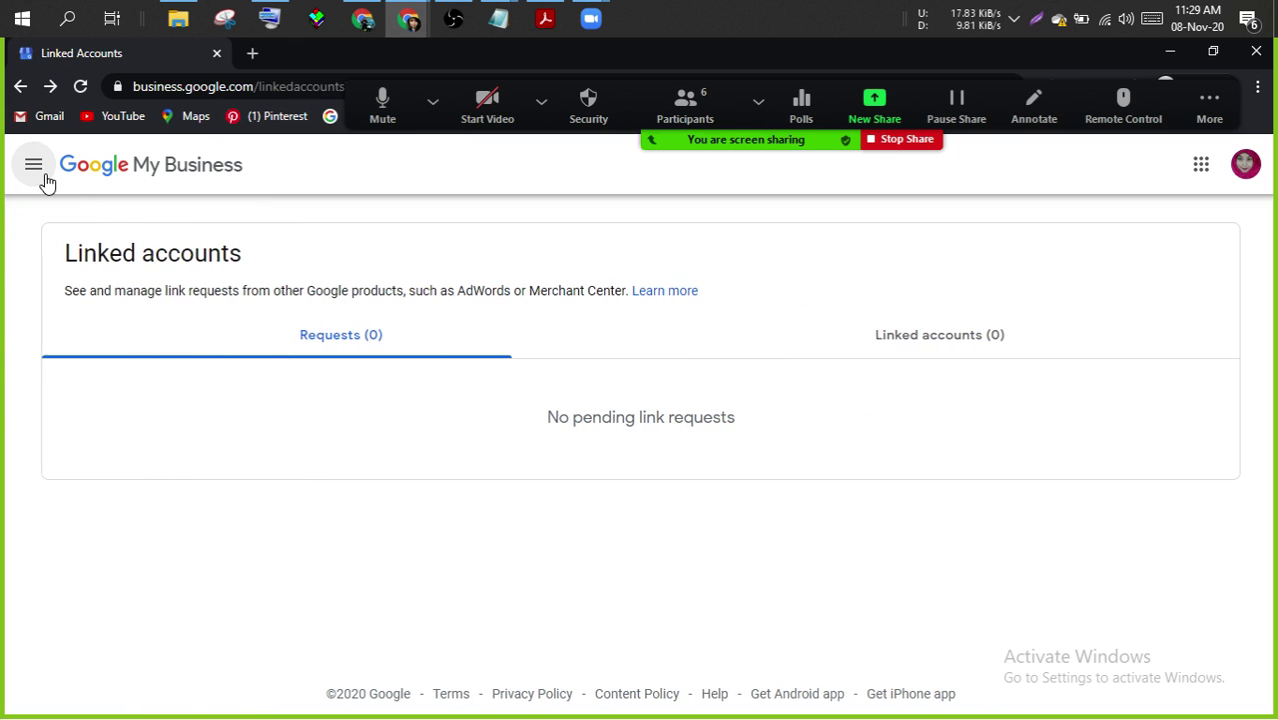
pyautogui.click(44, 180)
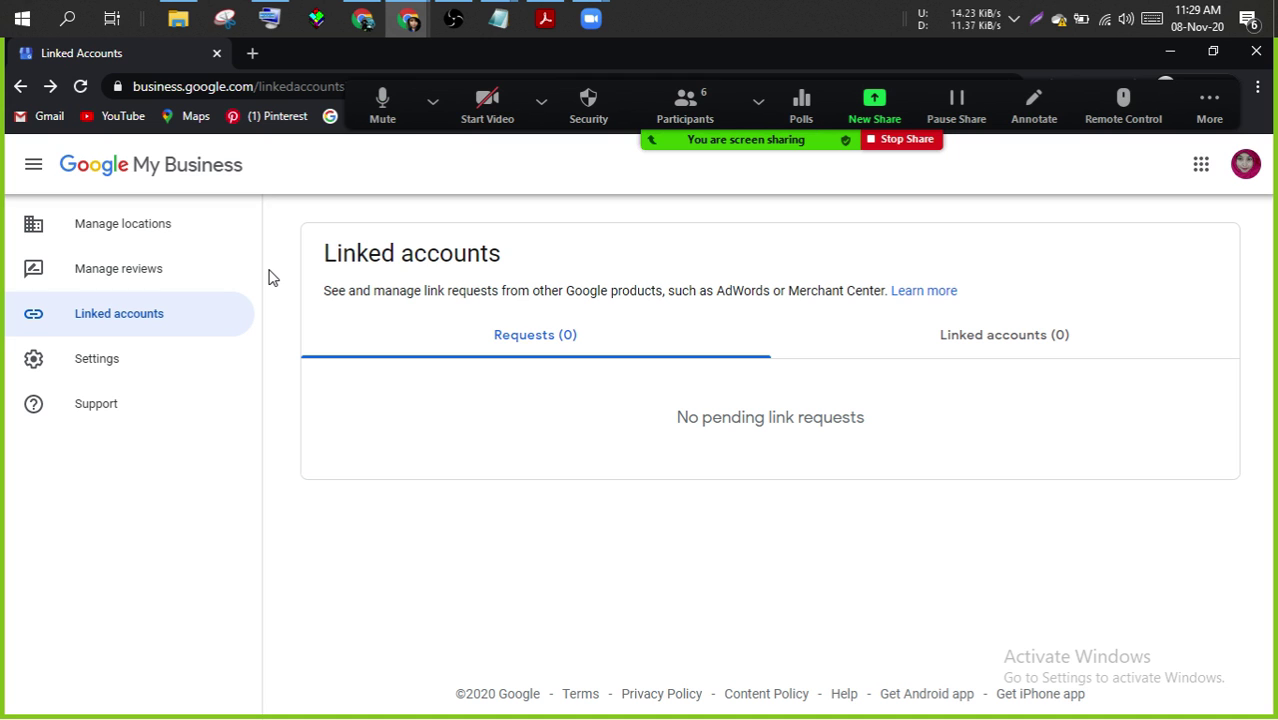
pyautogui.click(19, 87)
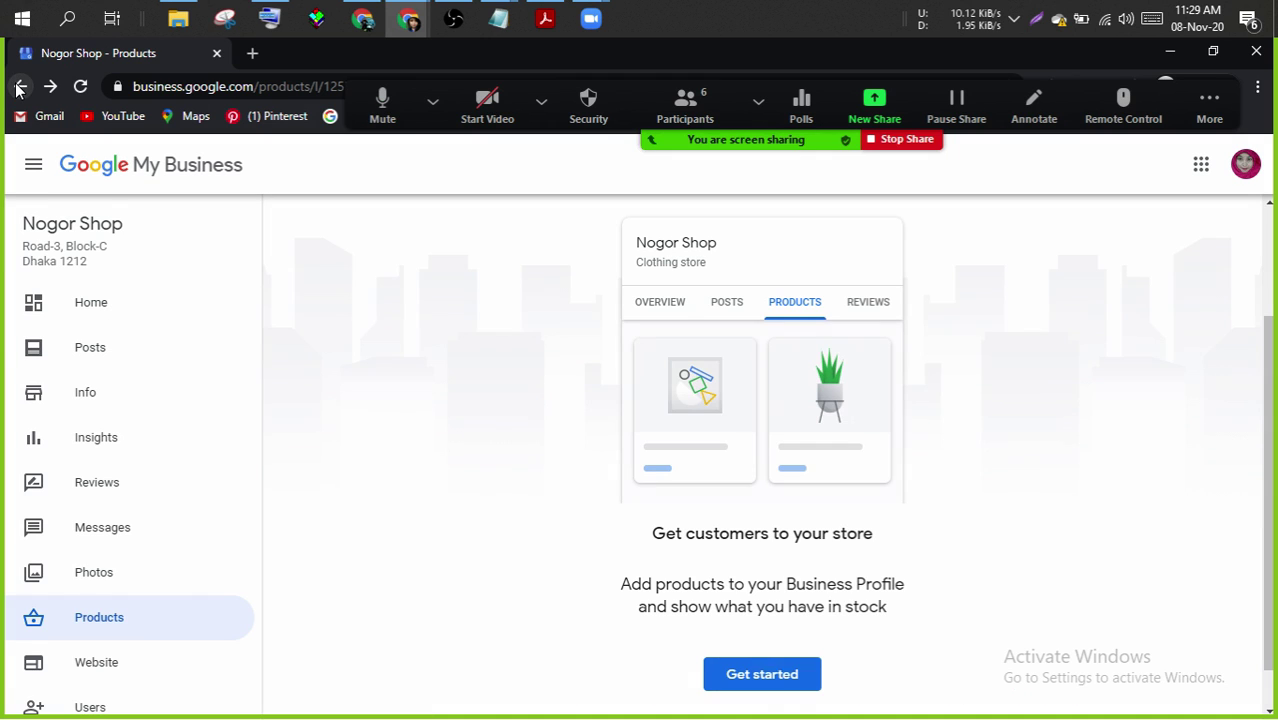
# - Start the free Nogor Shop draft website from the Website section and dismiss its welcome message
pyautogui.click(88, 668)
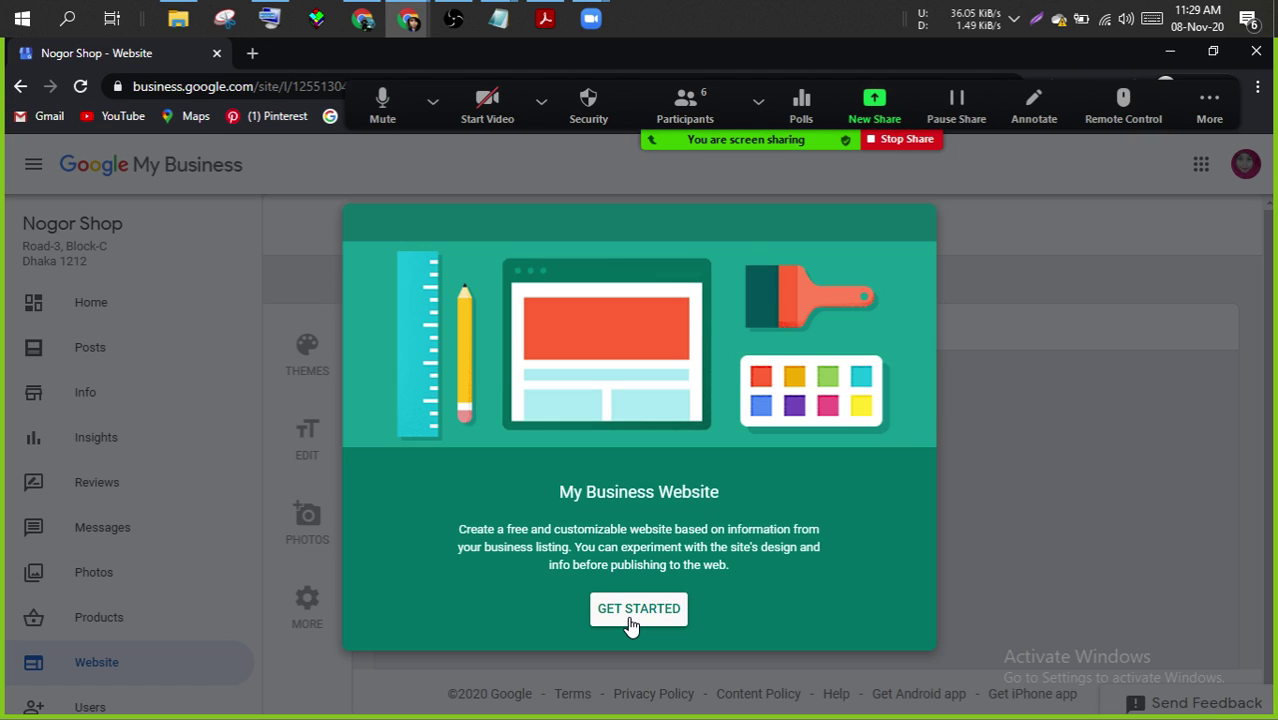
pyautogui.click(630, 616)
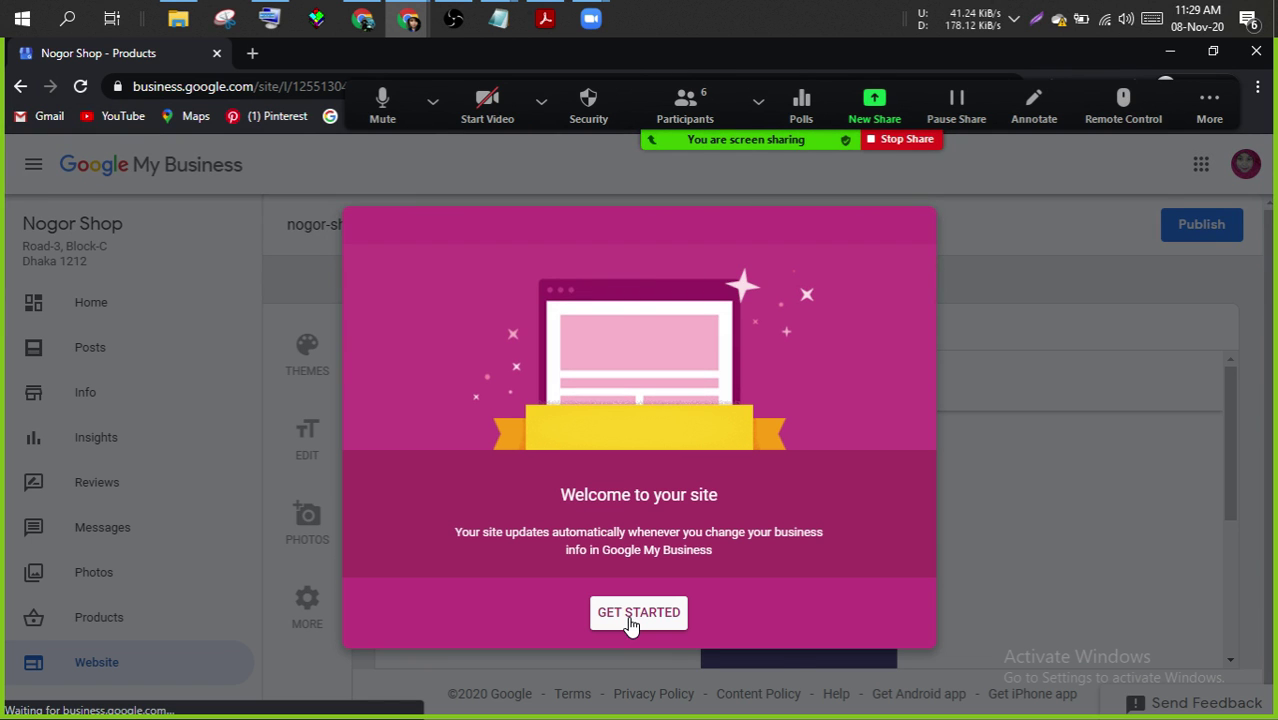
pyautogui.click(629, 619)
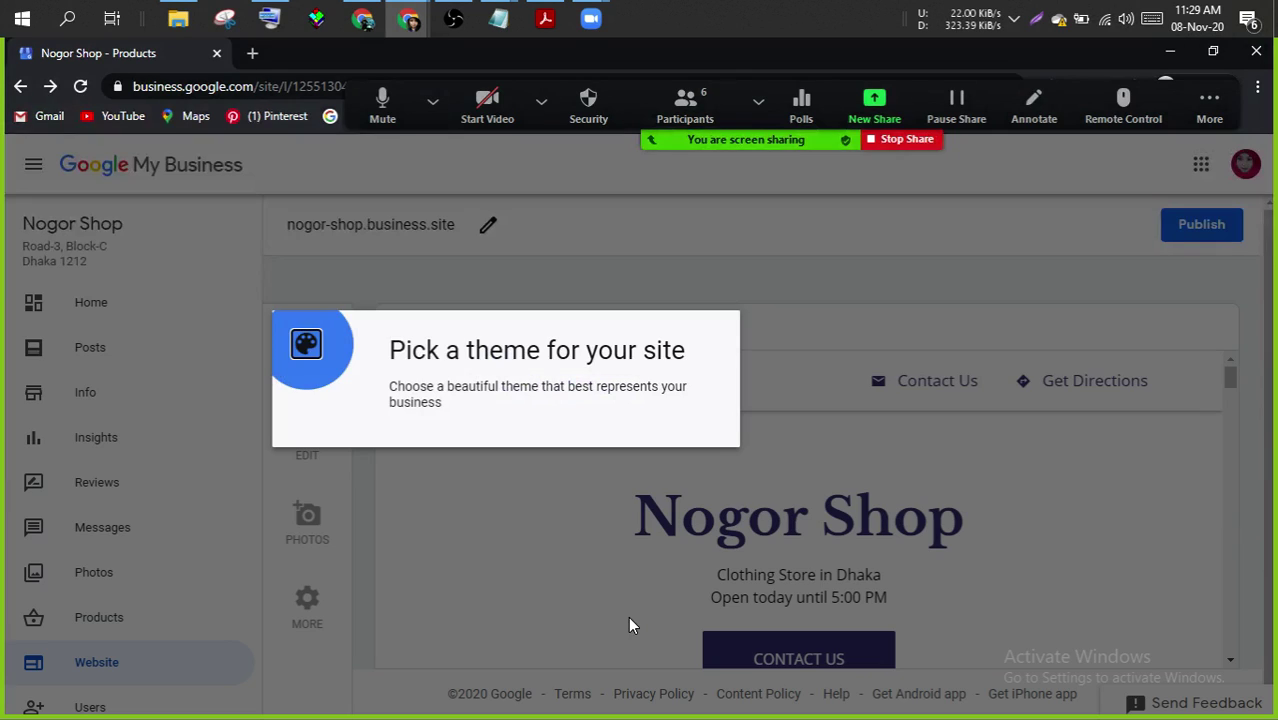
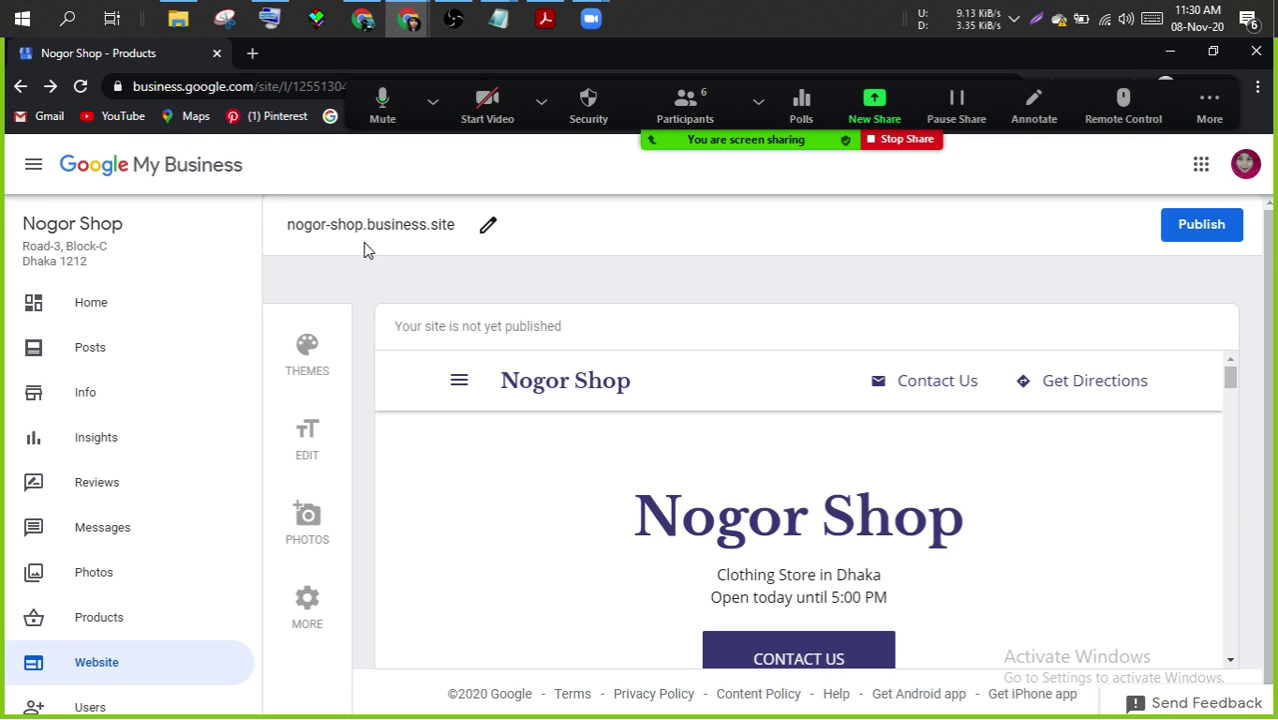
# - Check the site's web address settings and leave the address unchanged
pyautogui.click(488, 226)
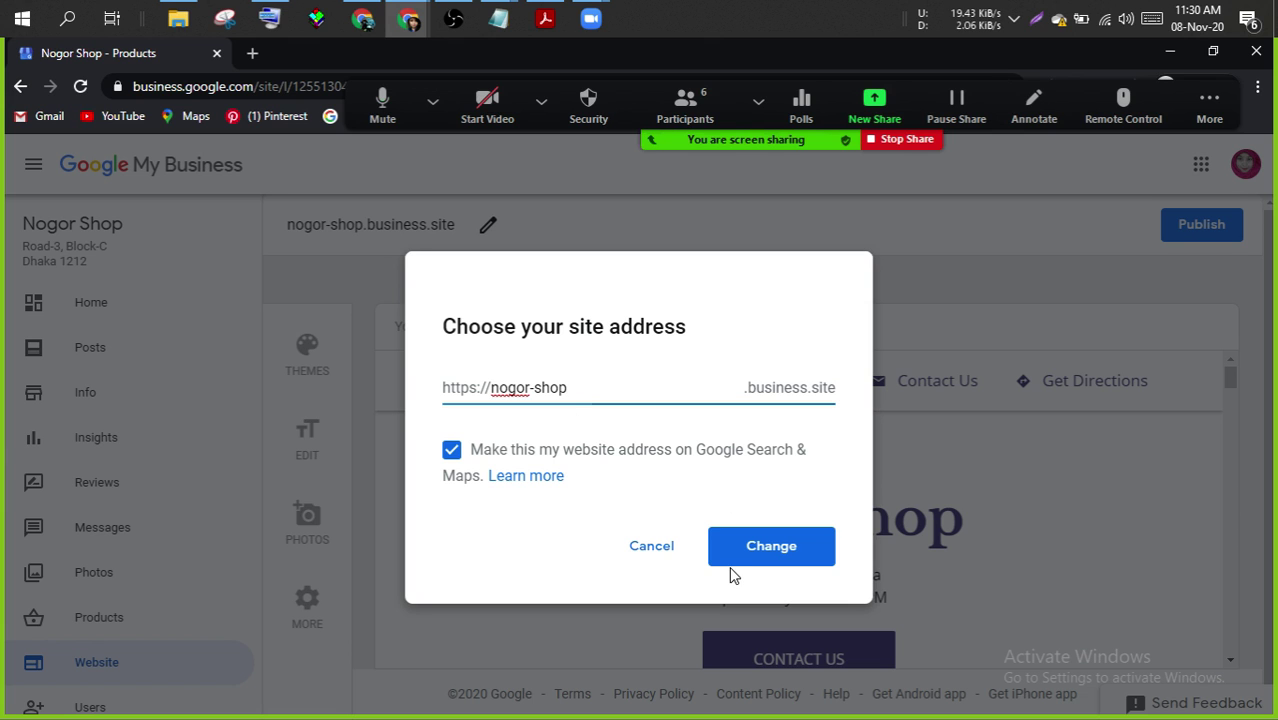
pyautogui.click(660, 549)
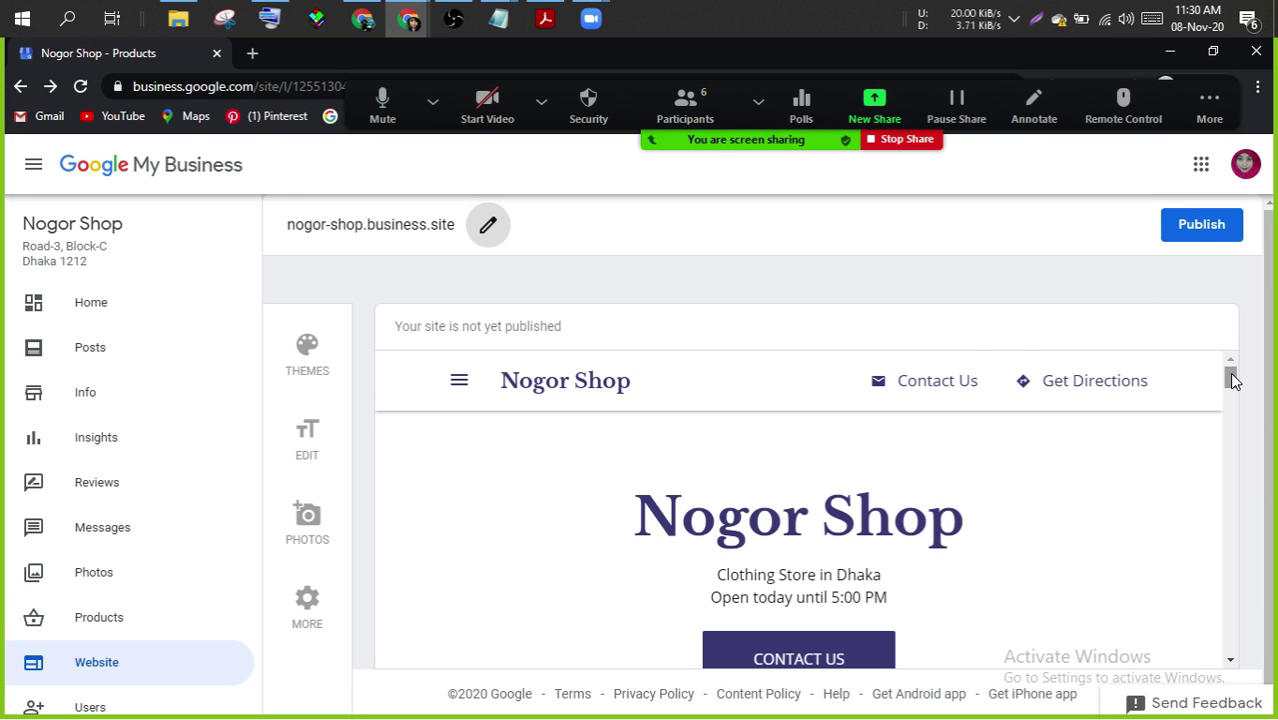
pyautogui.moveTo(1232, 375); pyautogui.dragTo(1232, 366)
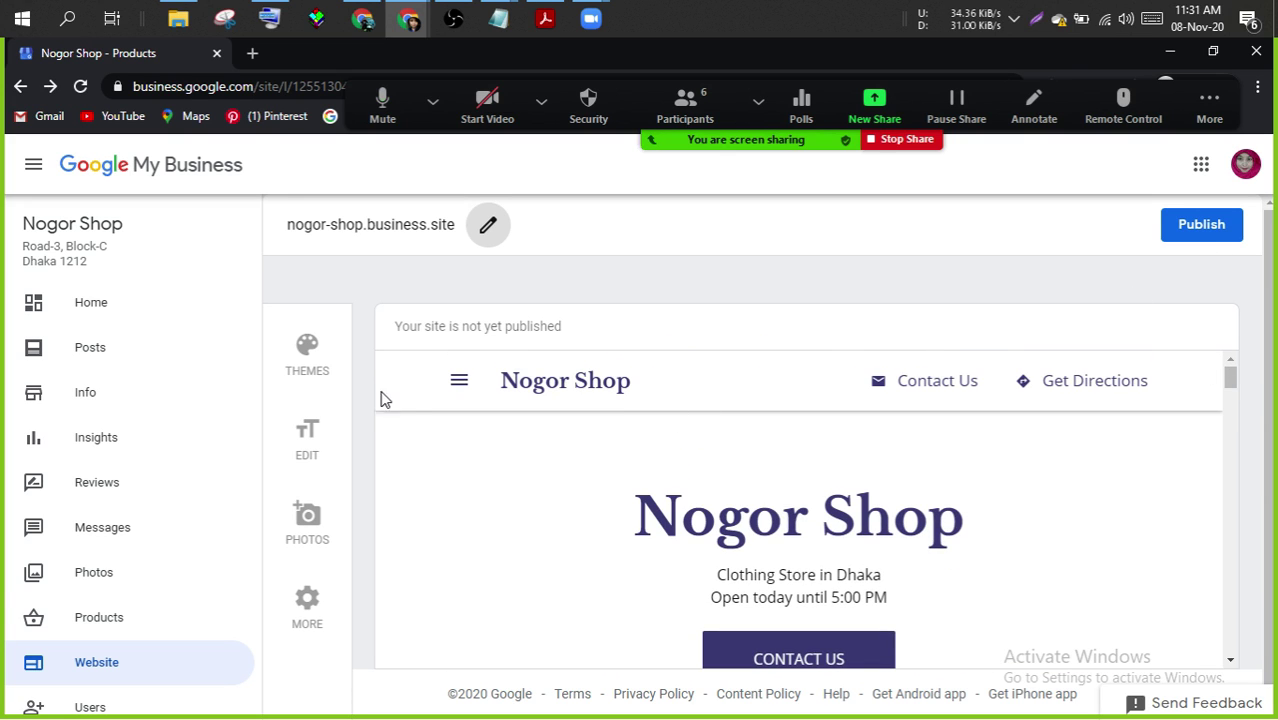
# - Browse the website theme list and pick the green Spring theme
pyautogui.click(320, 366)
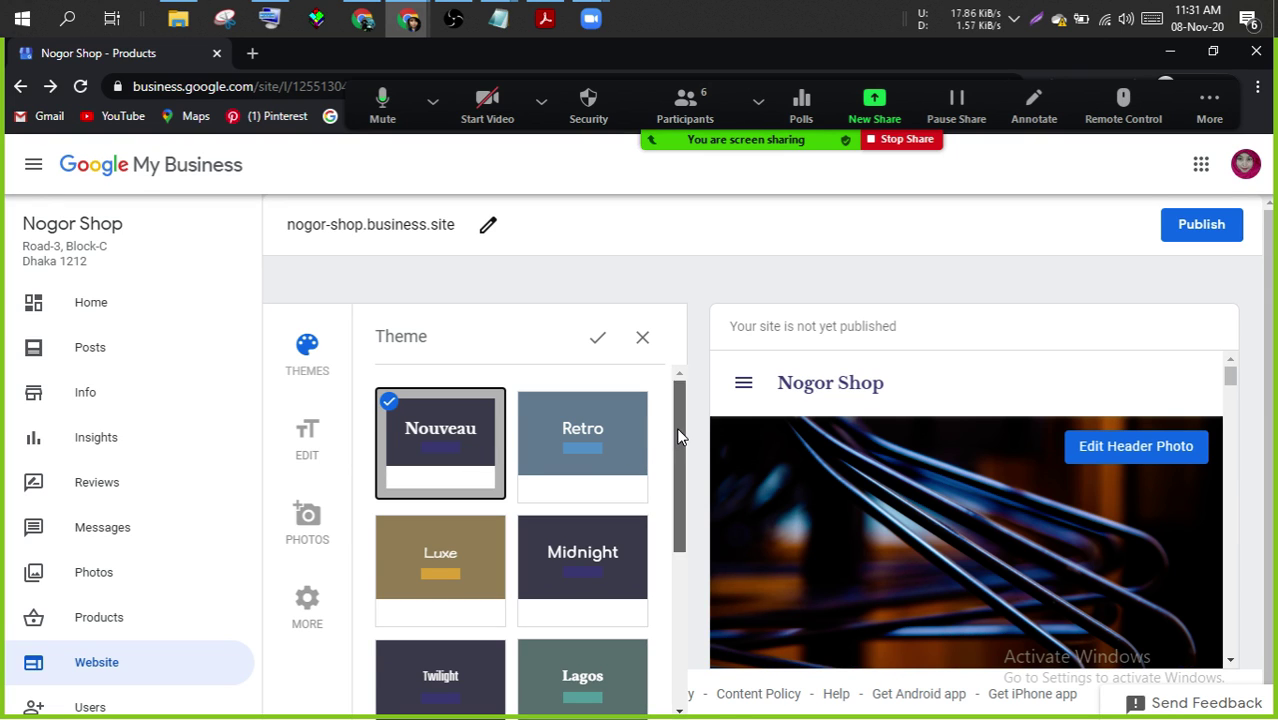
pyautogui.moveTo(676, 427); pyautogui.dragTo(676, 594)
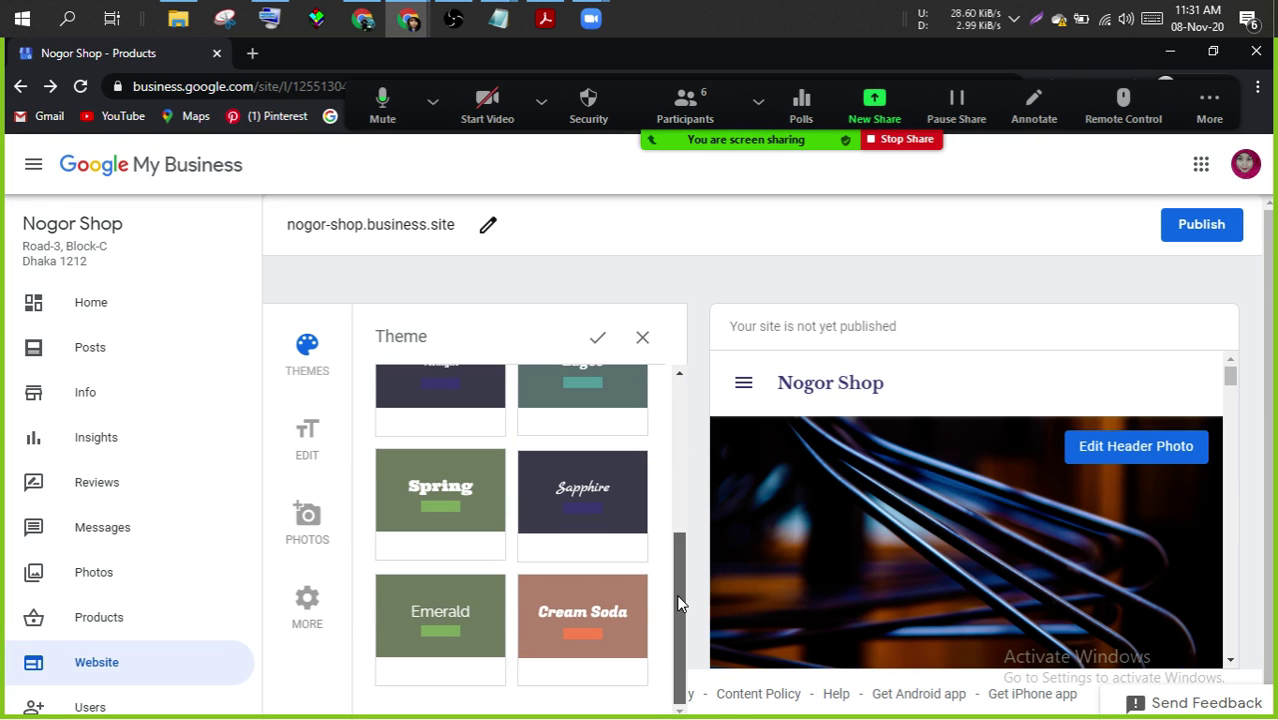
pyautogui.click(396, 487)
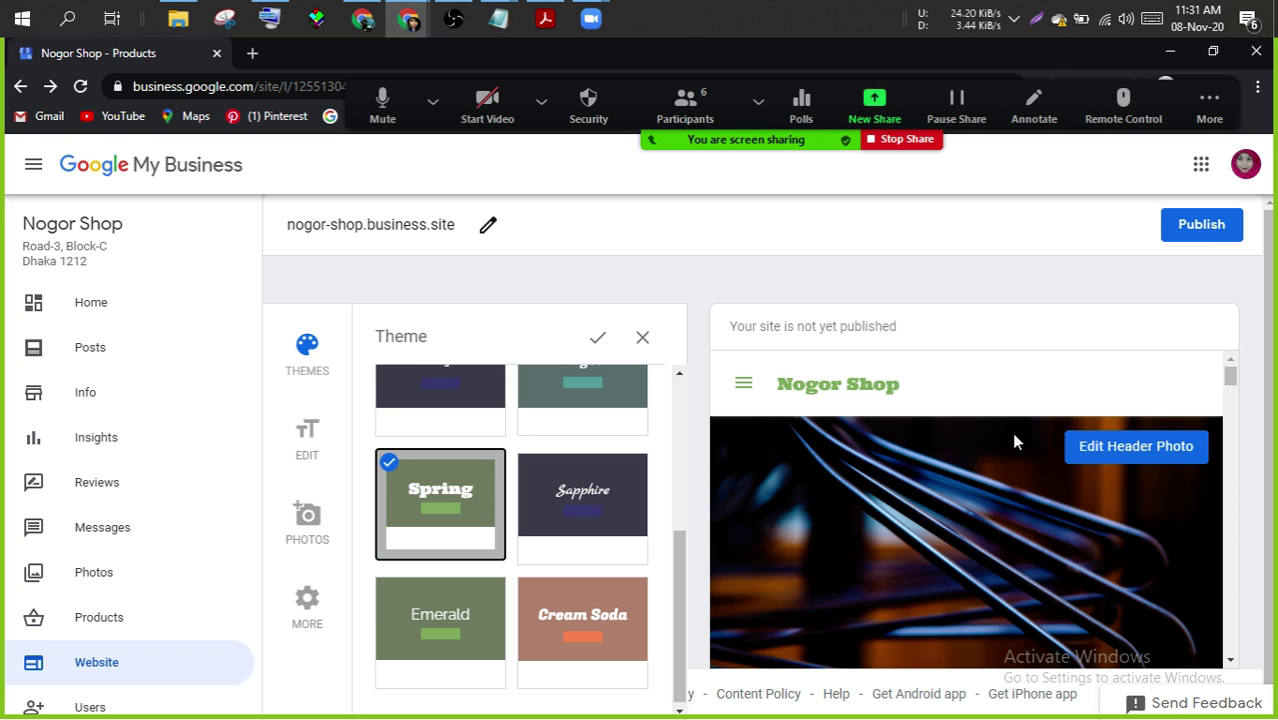
pyautogui.moveTo(676, 596); pyautogui.dragTo(677, 604)
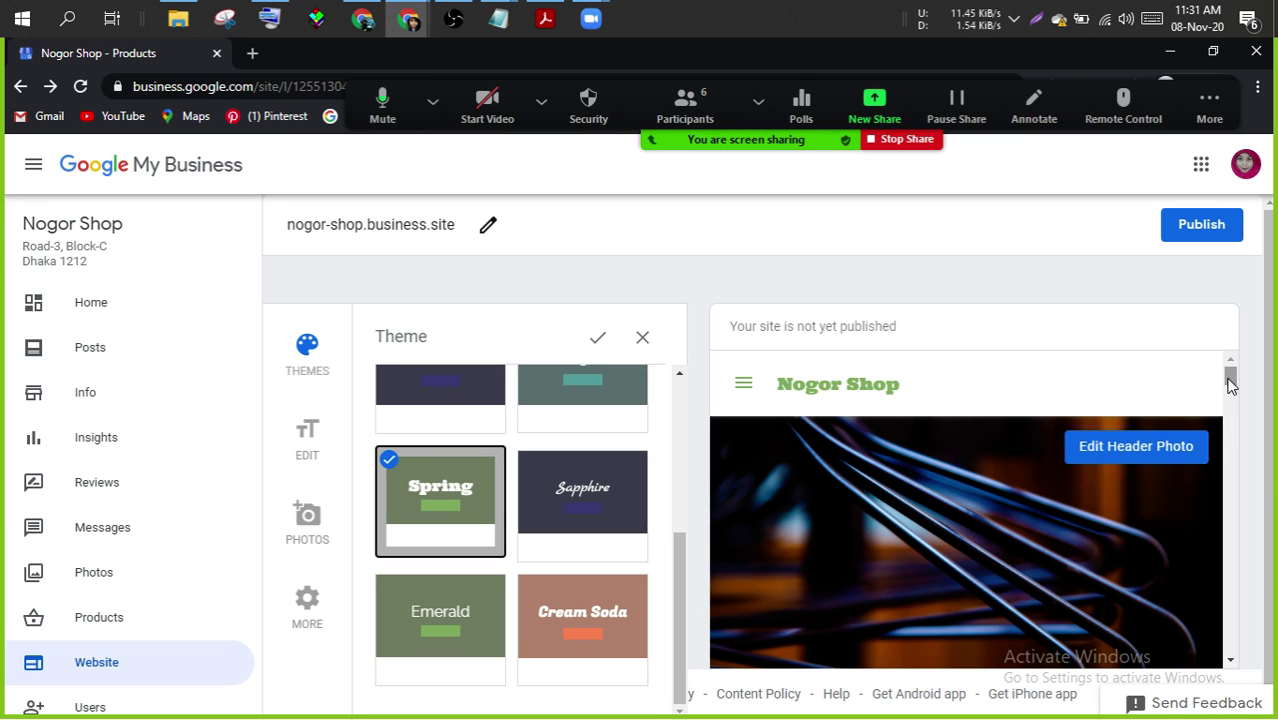
pyautogui.moveTo(1230, 378); pyautogui.dragTo(1235, 328)
pyautogui.moveTo(682, 550); pyautogui.dragTo(683, 380)
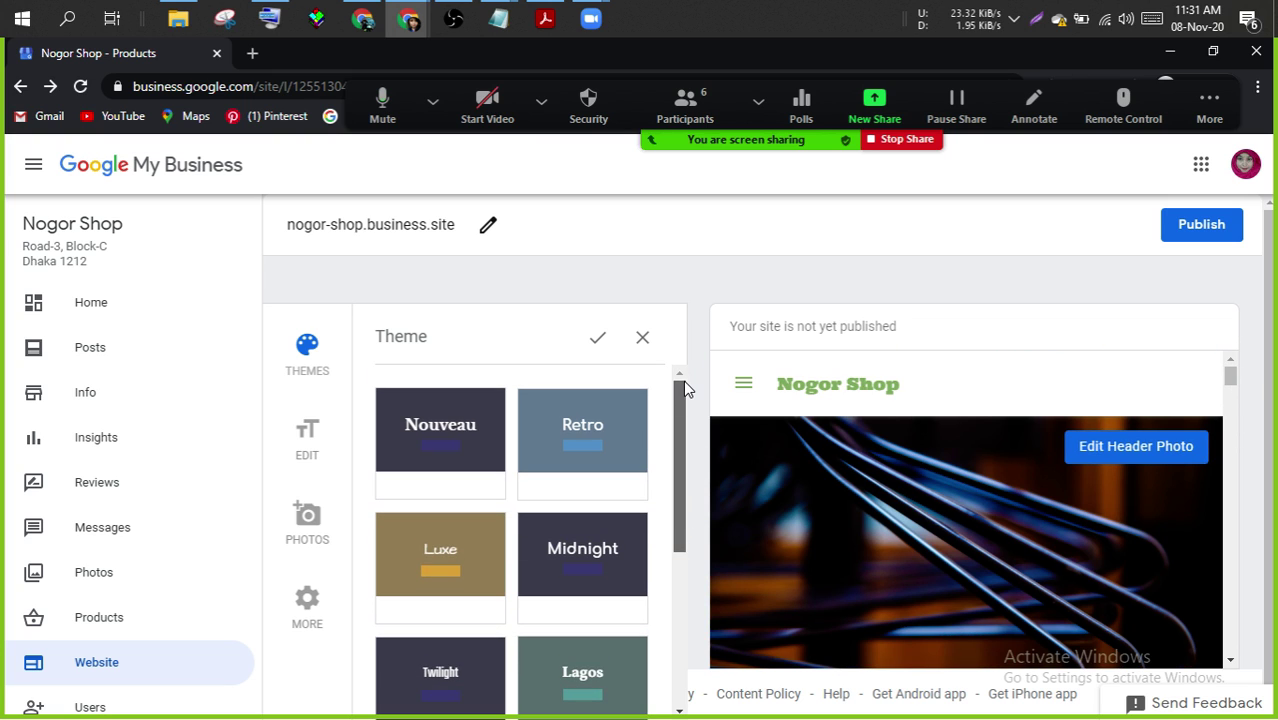
# - Try the Nouveau theme, then reapply Spring and confirm it past the unsaved-changes warning
pyautogui.click(464, 416)
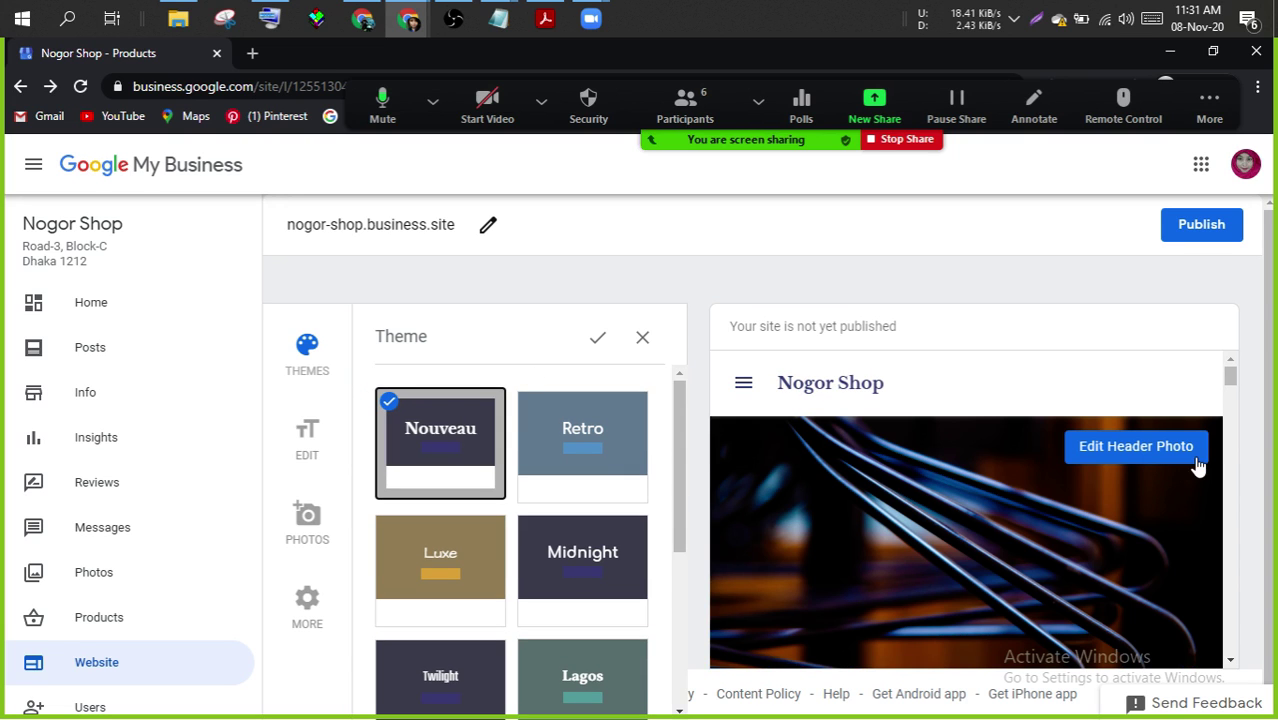
pyautogui.moveTo(1235, 396); pyautogui.dragTo(1248, 304)
pyautogui.moveTo(679, 521); pyautogui.dragTo(680, 615)
pyautogui.click(448, 594)
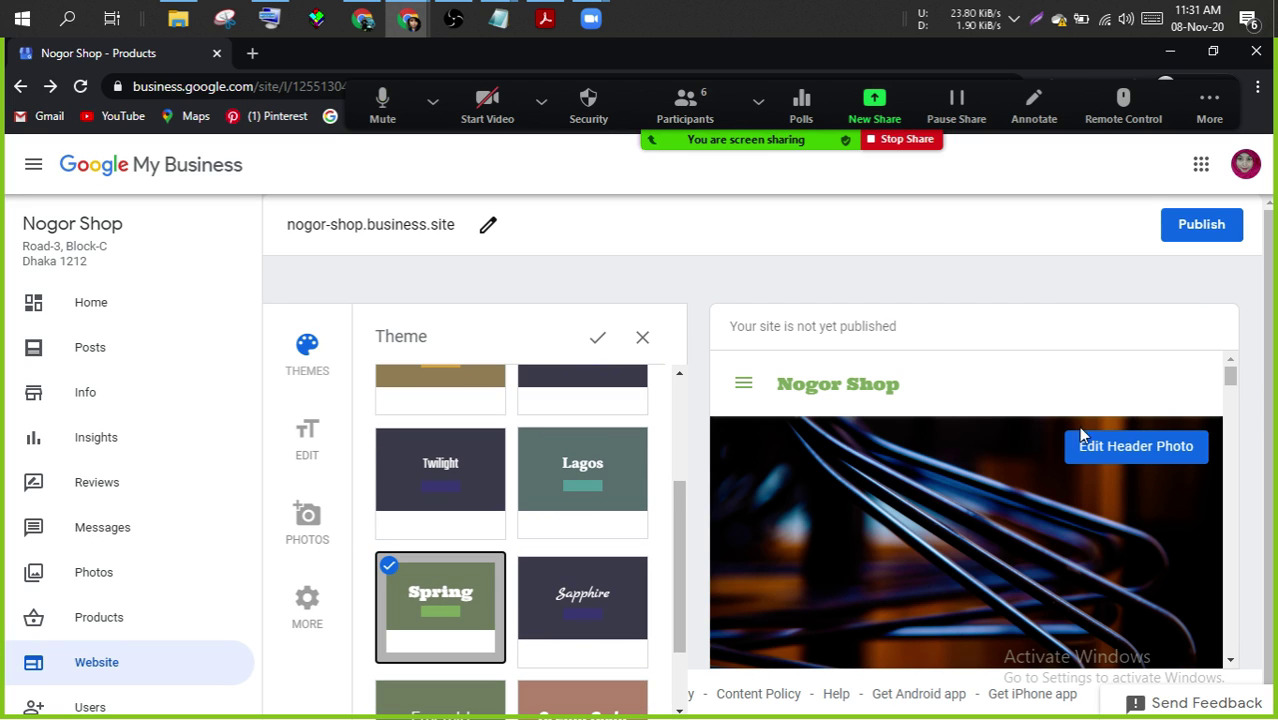
pyautogui.moveTo(1232, 371); pyautogui.dragTo(1222, 328)
pyautogui.click(291, 428)
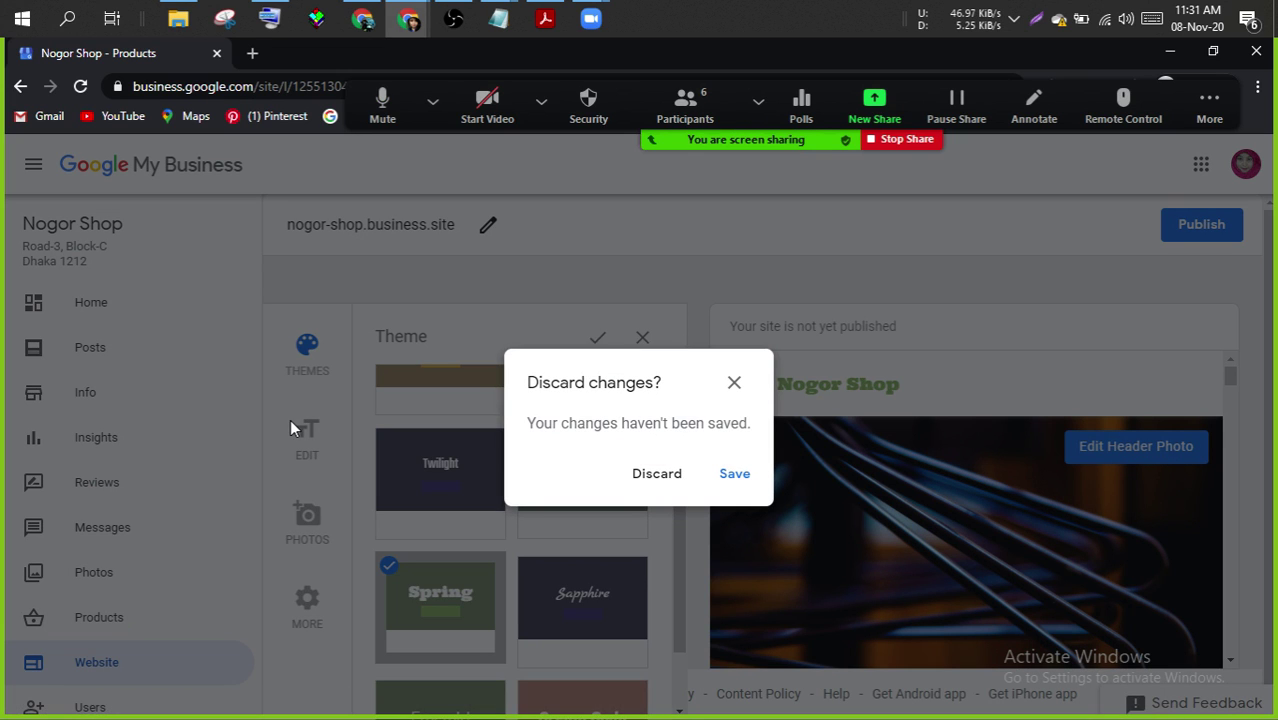
pyautogui.click(732, 386)
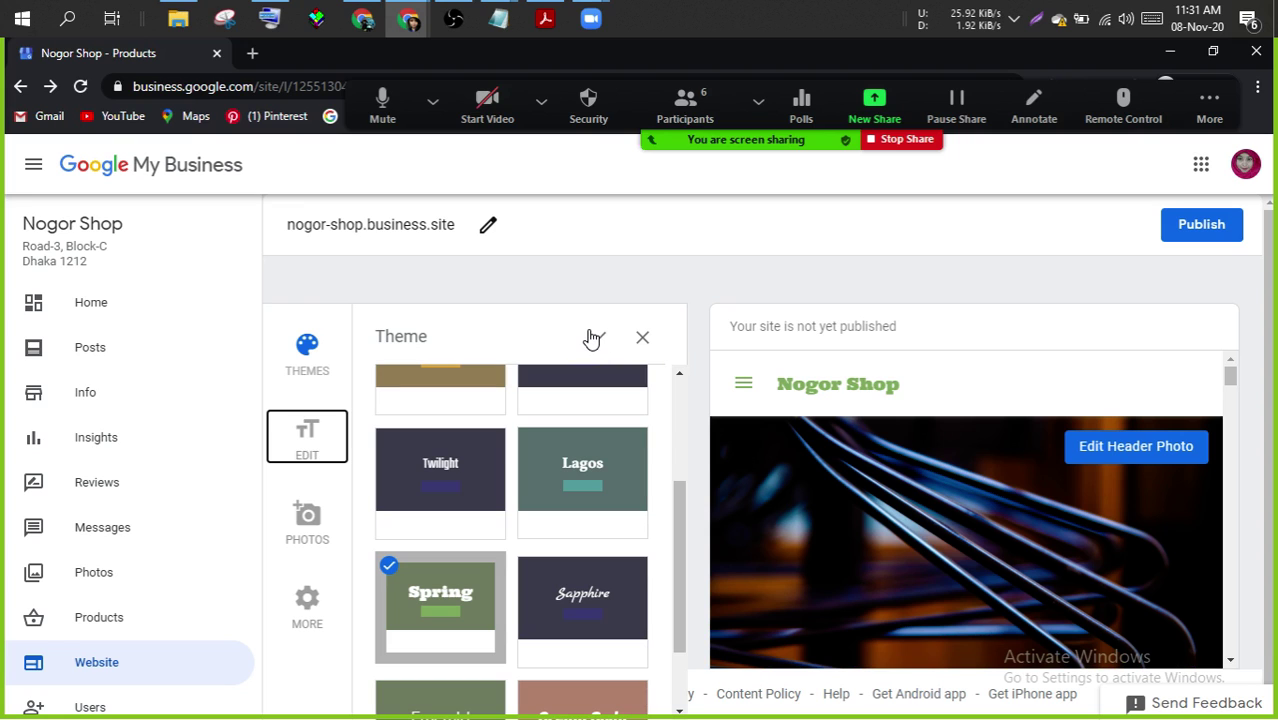
pyautogui.click(594, 337)
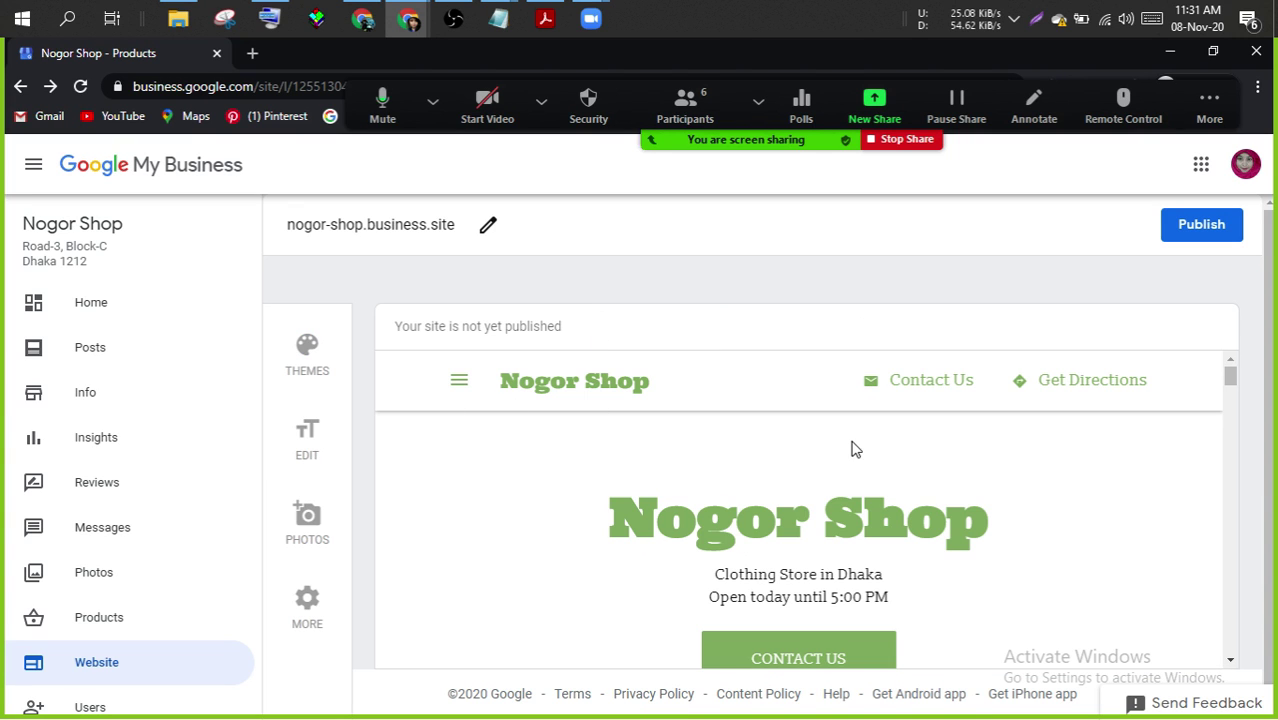
# - Keep Contact Us as the site's primary button action
pyautogui.moveTo(1231, 377); pyautogui.dragTo(1255, 374)
pyautogui.click(307, 437)
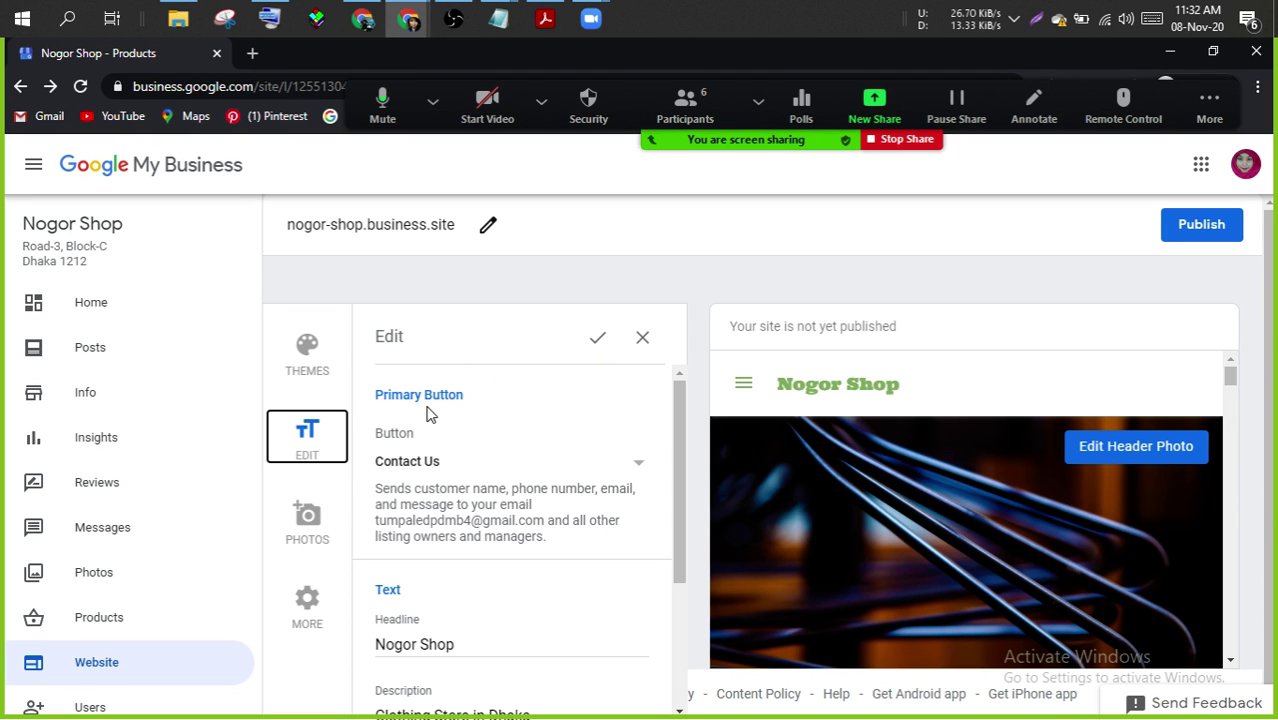
pyautogui.click(641, 466)
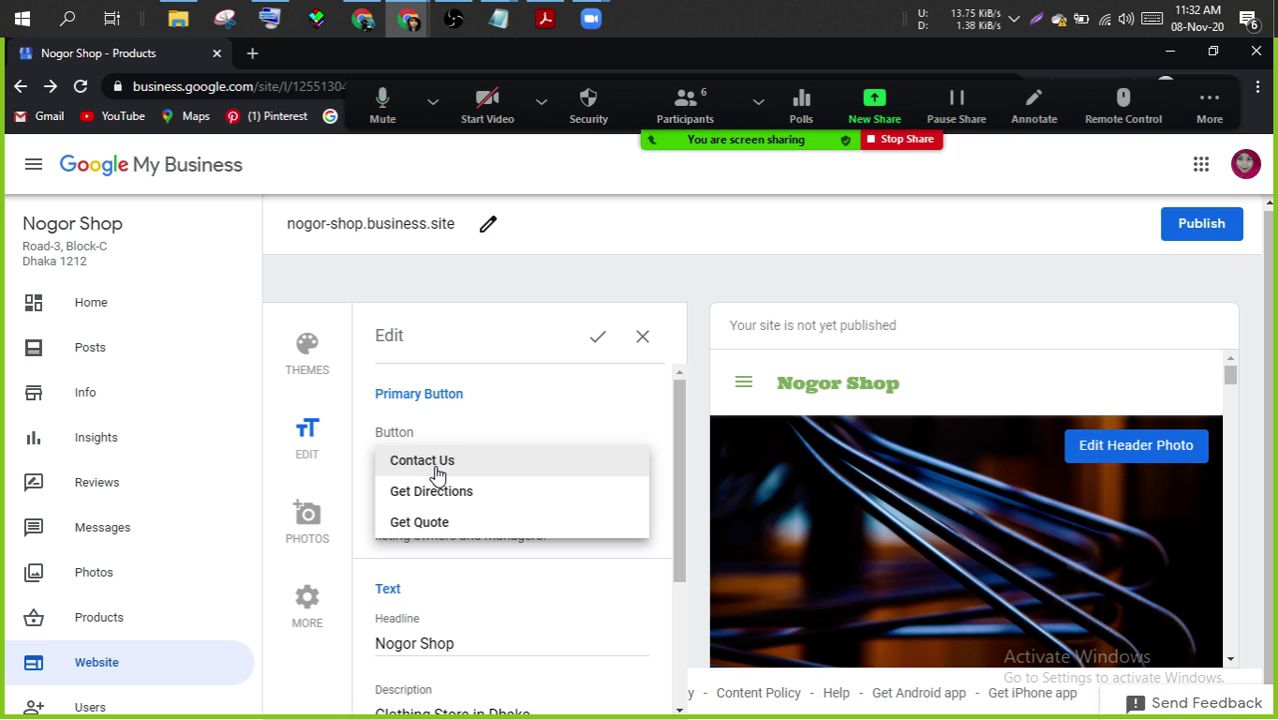
pyautogui.click(437, 470)
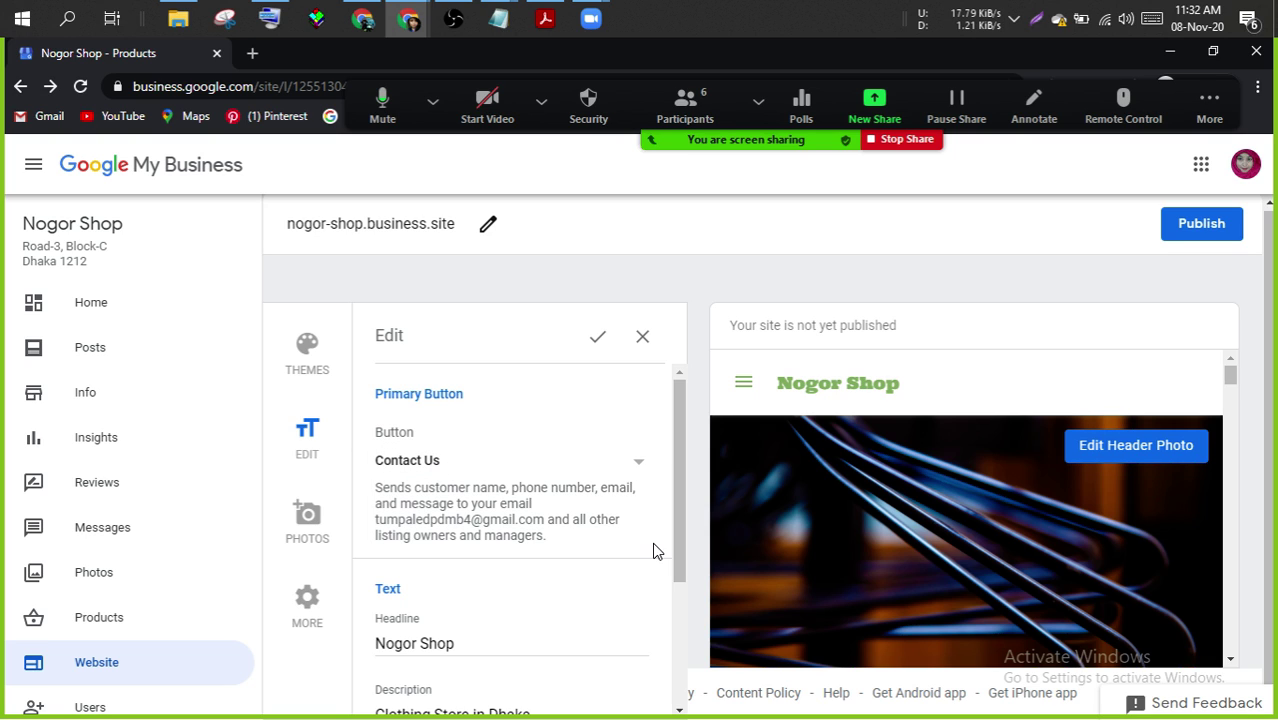
# - Apply the 'Nogor Shop' headline and 'Clothing Store in Dhaka' description
pyautogui.moveTo(679, 547); pyautogui.dragTo(682, 632)
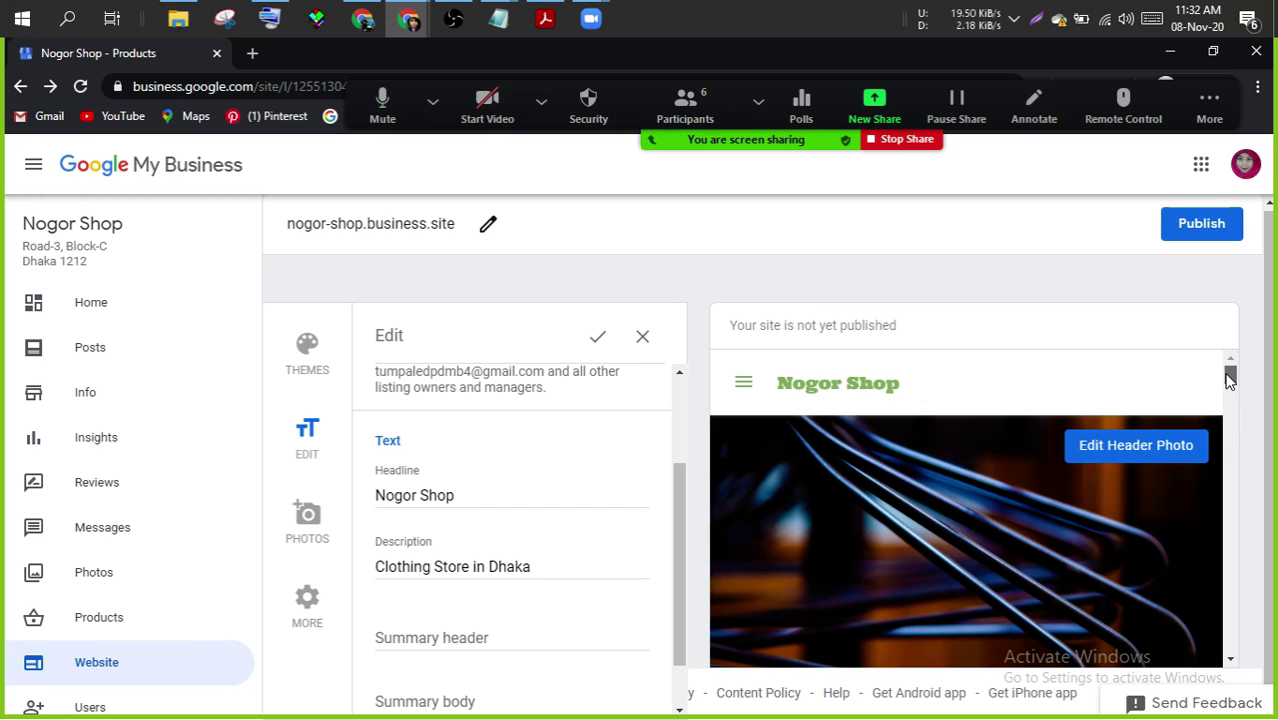
pyautogui.moveTo(1230, 378); pyautogui.dragTo(1232, 410)
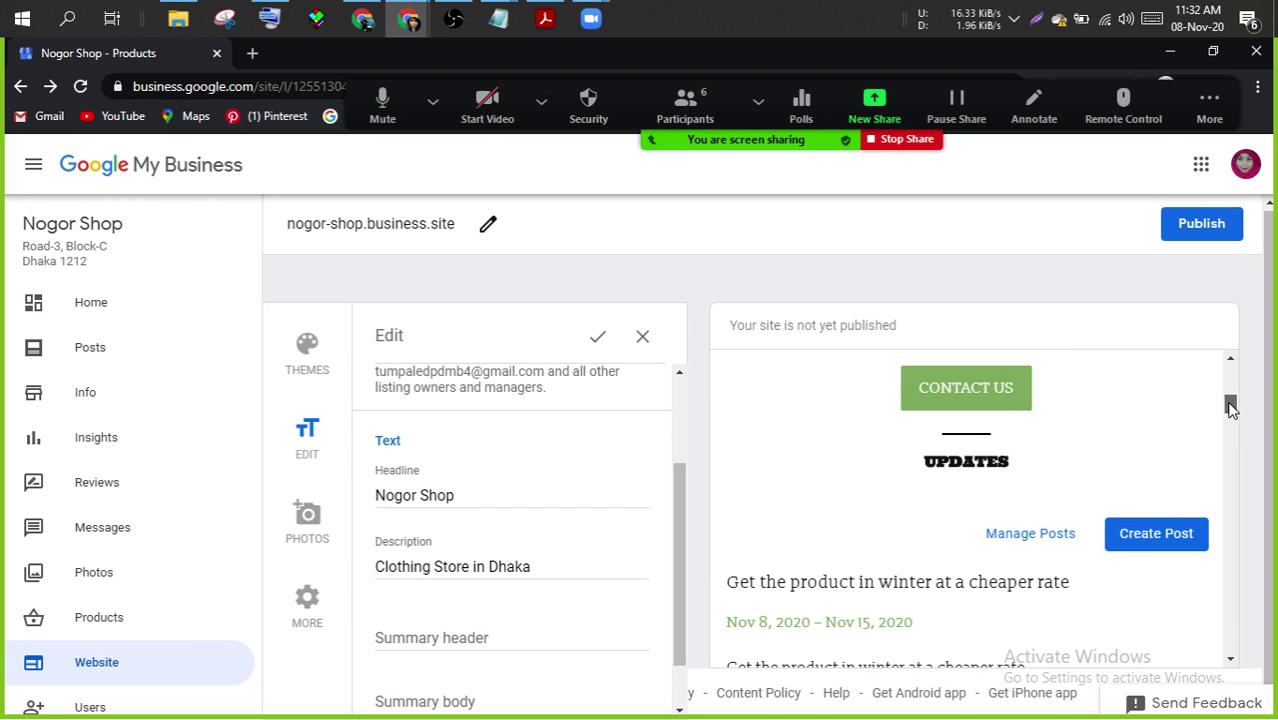
pyautogui.moveTo(1231, 409); pyautogui.dragTo(1233, 393)
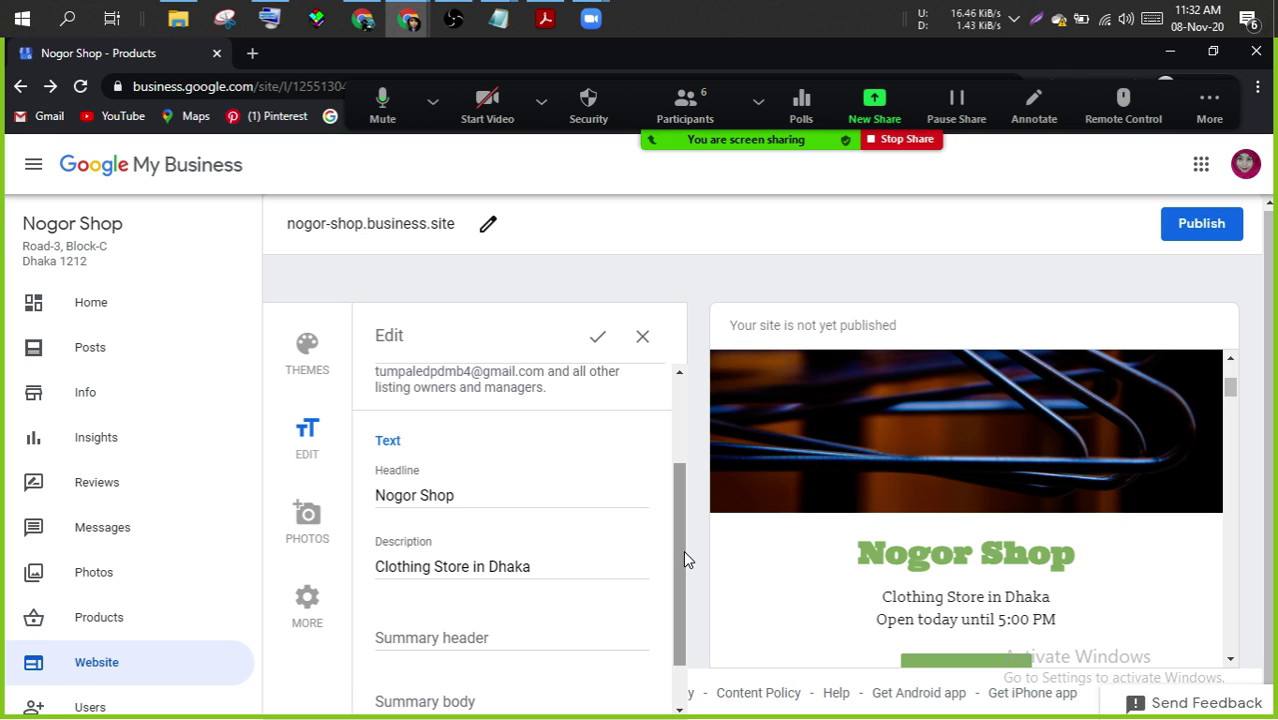
pyautogui.moveTo(683, 550); pyautogui.dragTo(683, 605)
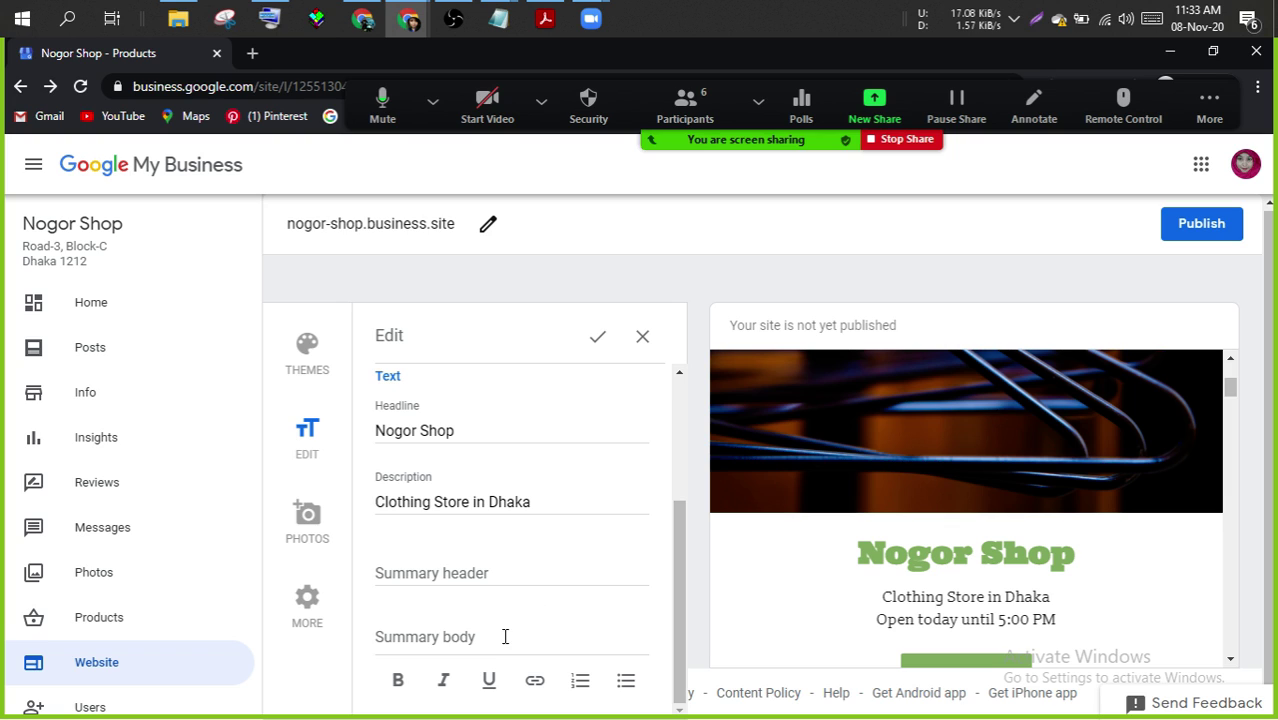
pyautogui.click(598, 335)
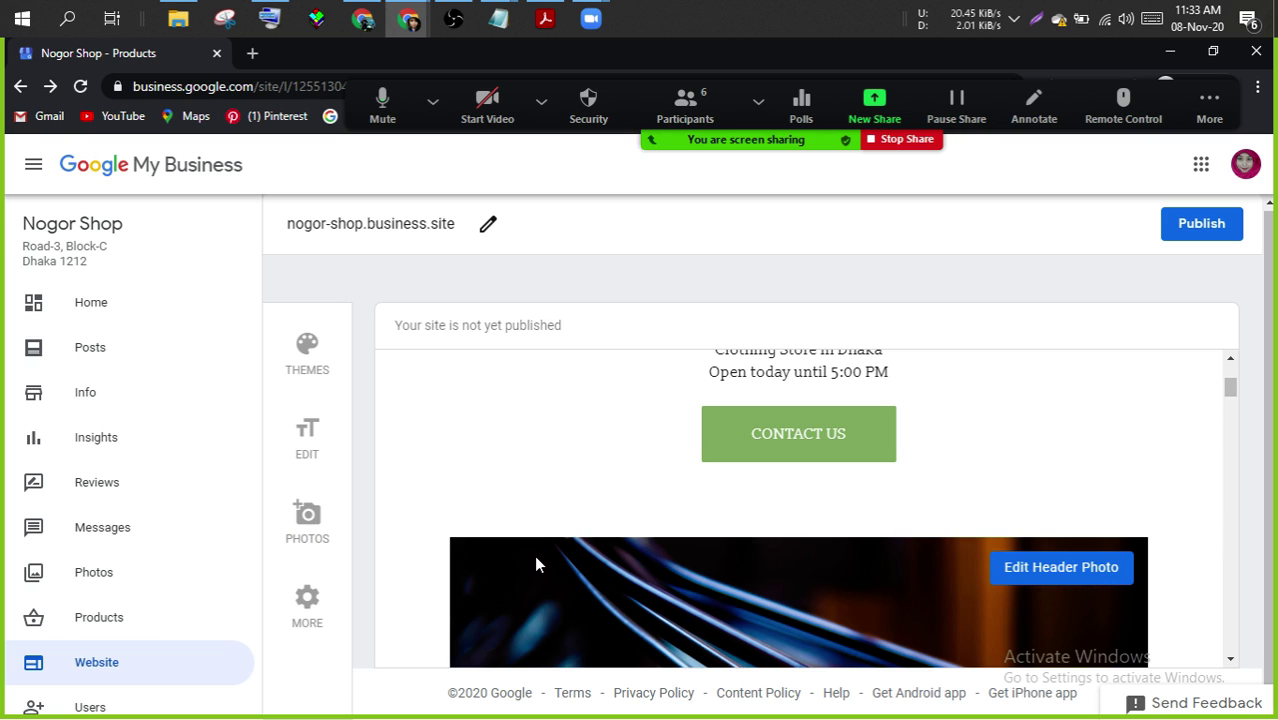
pyautogui.click(320, 527)
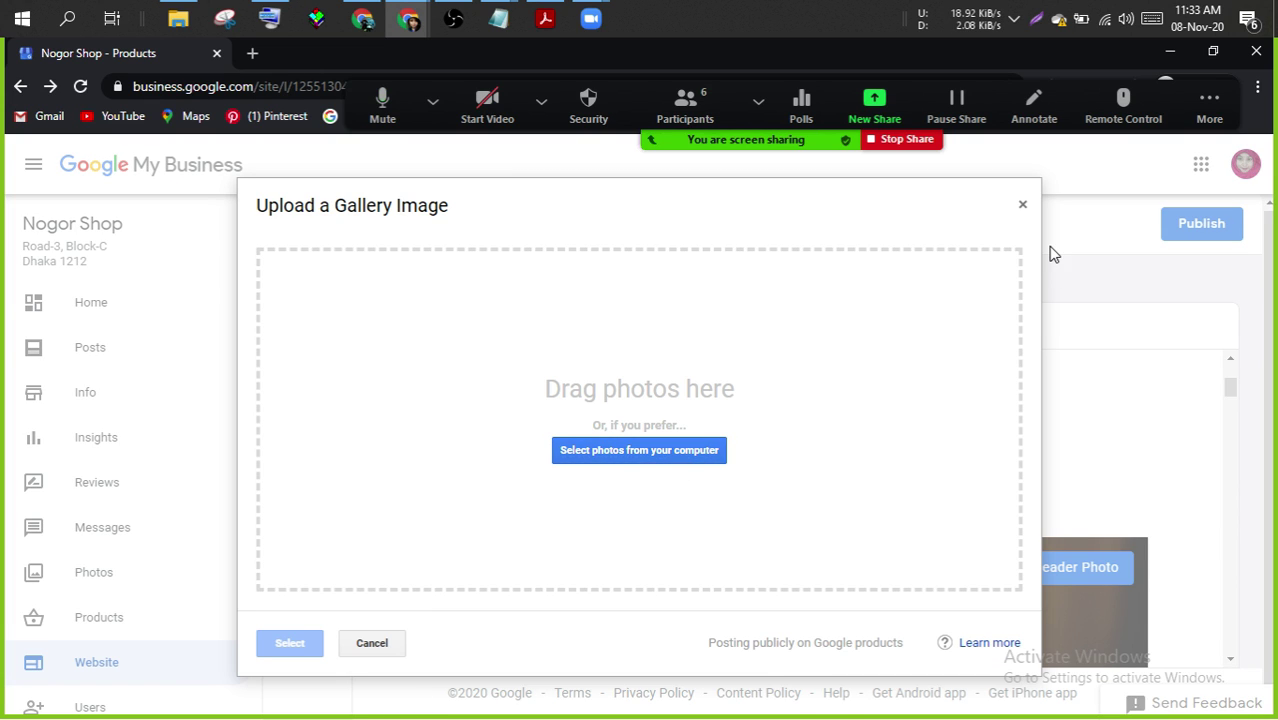
pyautogui.click(1020, 206)
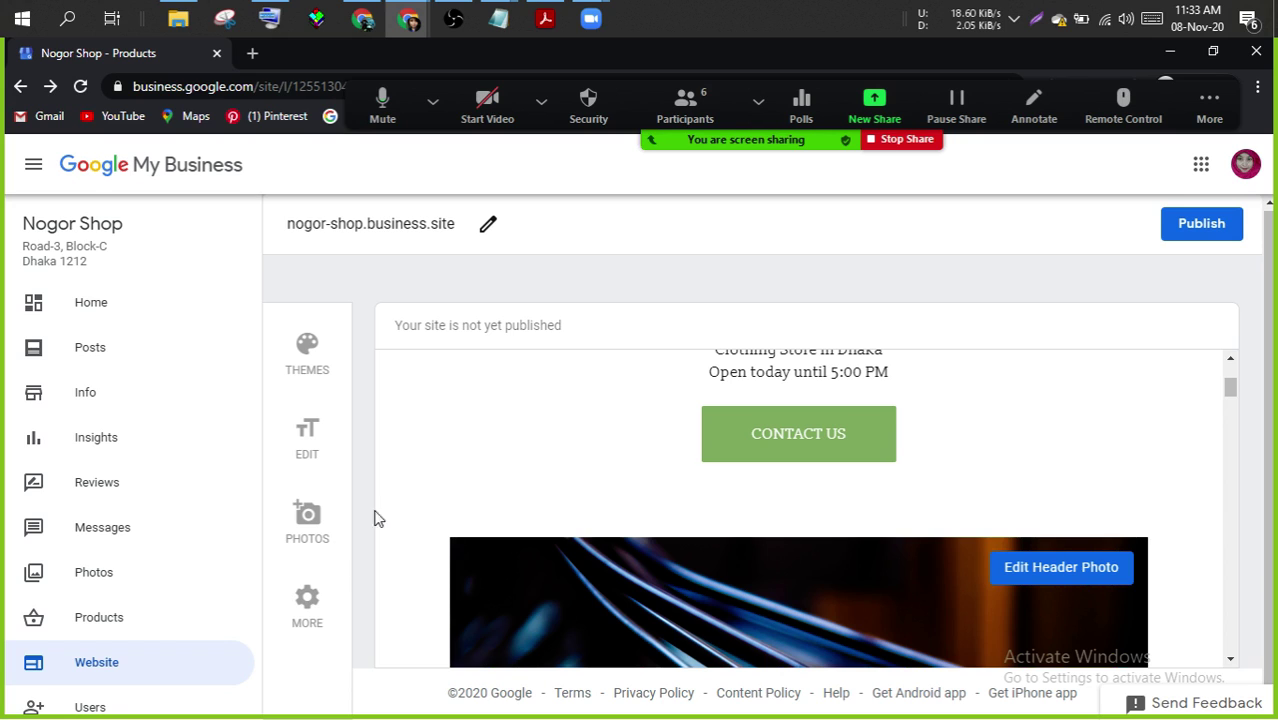
pyautogui.click(306, 612)
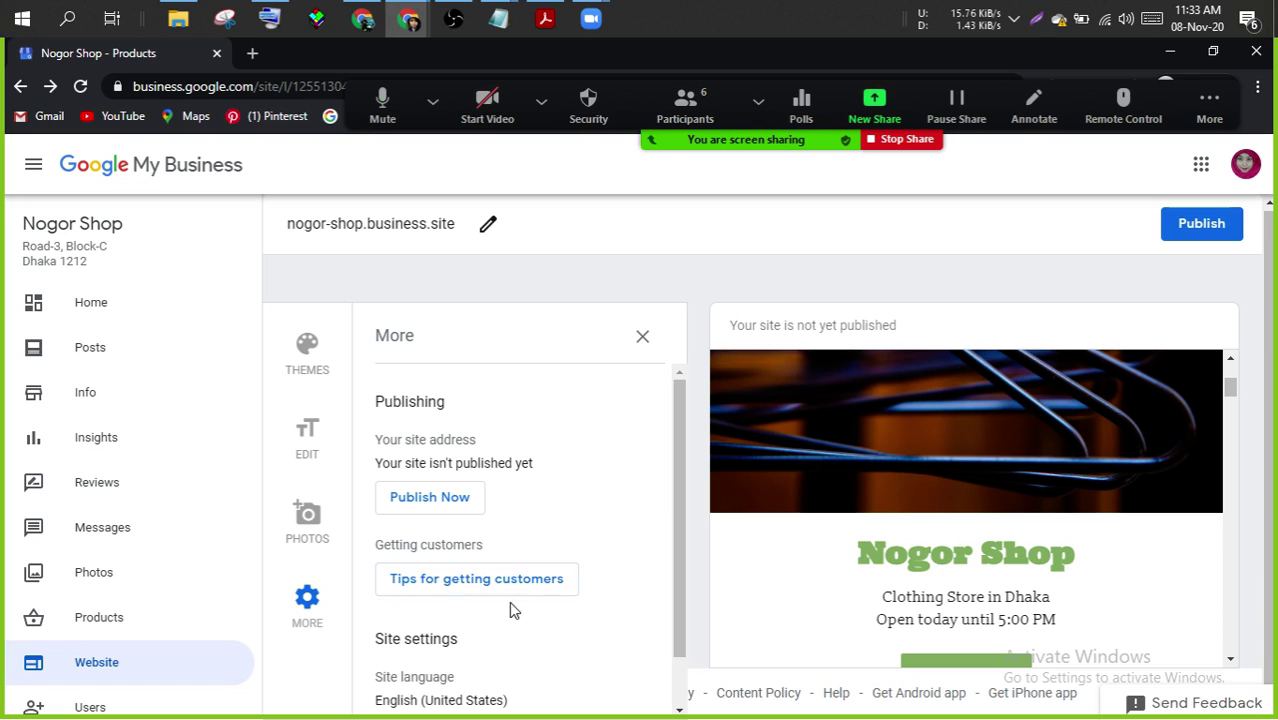
pyautogui.moveTo(679, 551); pyautogui.dragTo(660, 496)
pyautogui.click(642, 337)
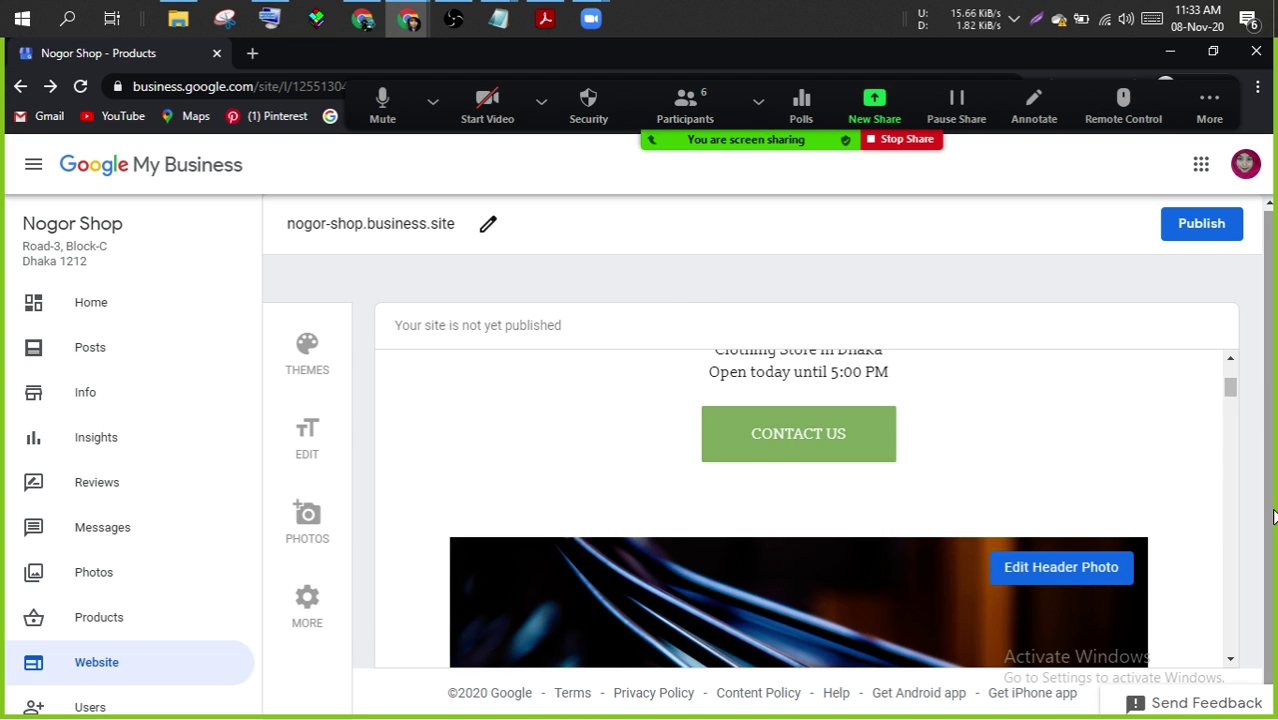
pyautogui.moveTo(1232, 386); pyautogui.dragTo(1236, 372)
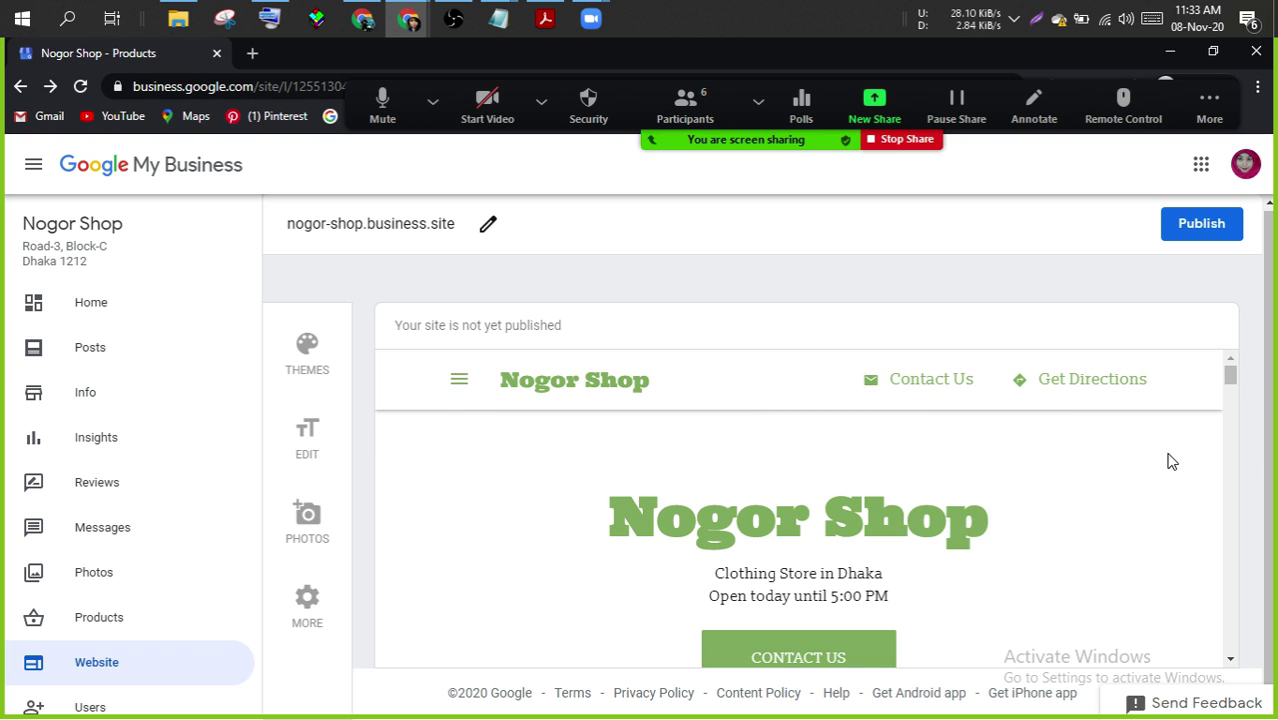
pyautogui.moveTo(1232, 374); pyautogui.dragTo(1228, 477)
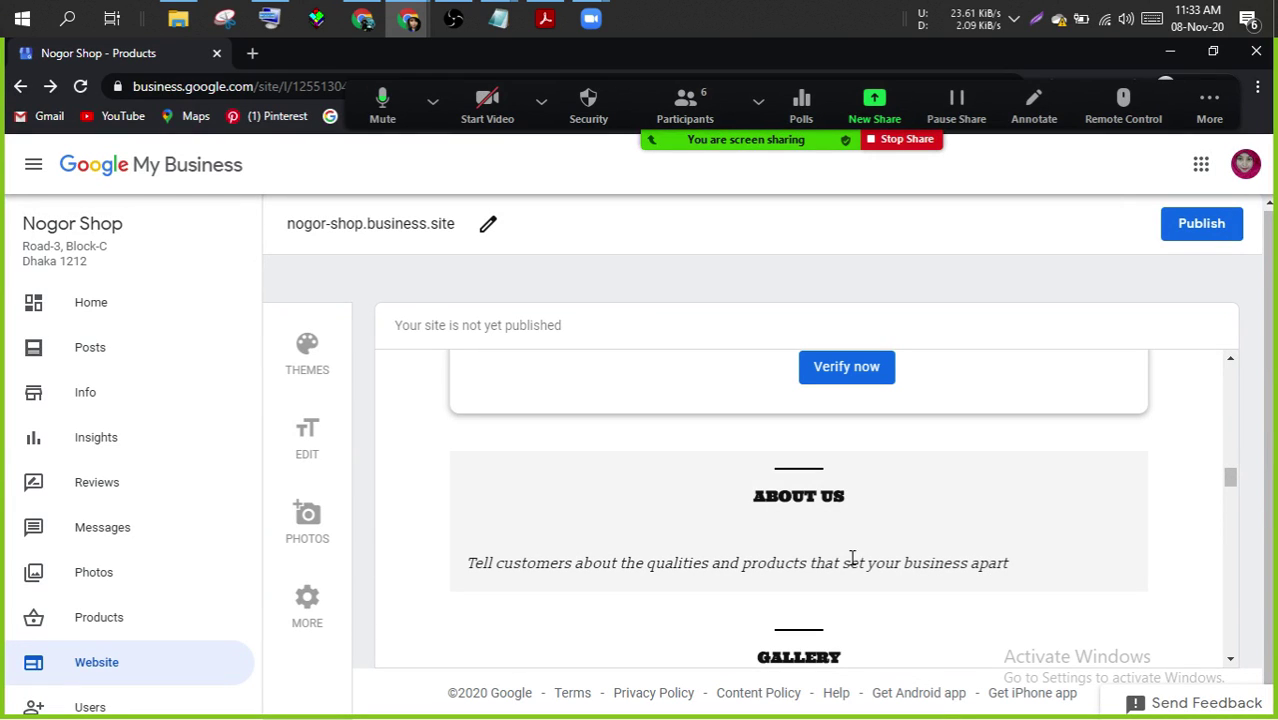
pyautogui.moveTo(1233, 478); pyautogui.dragTo(1236, 295)
# - Publish the Nogor Shop site and view it live at nogor-shop.business.site
pyautogui.click(1203, 224)
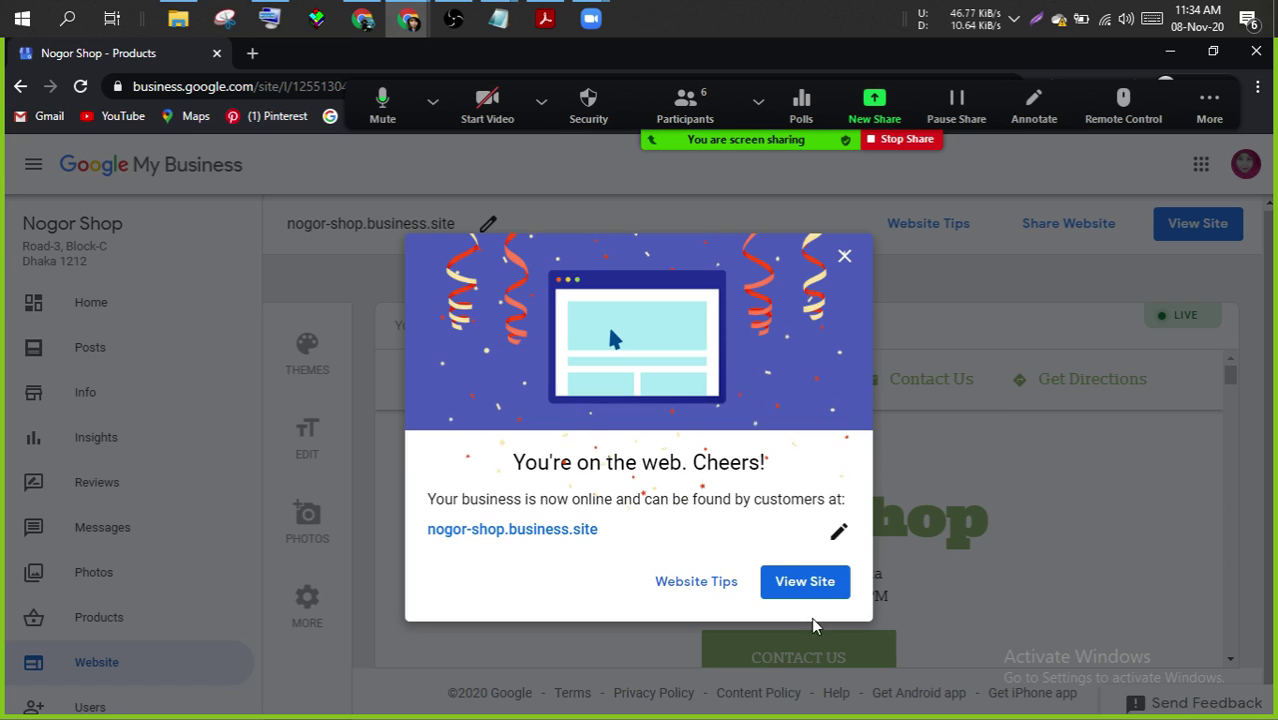
pyautogui.click(795, 584)
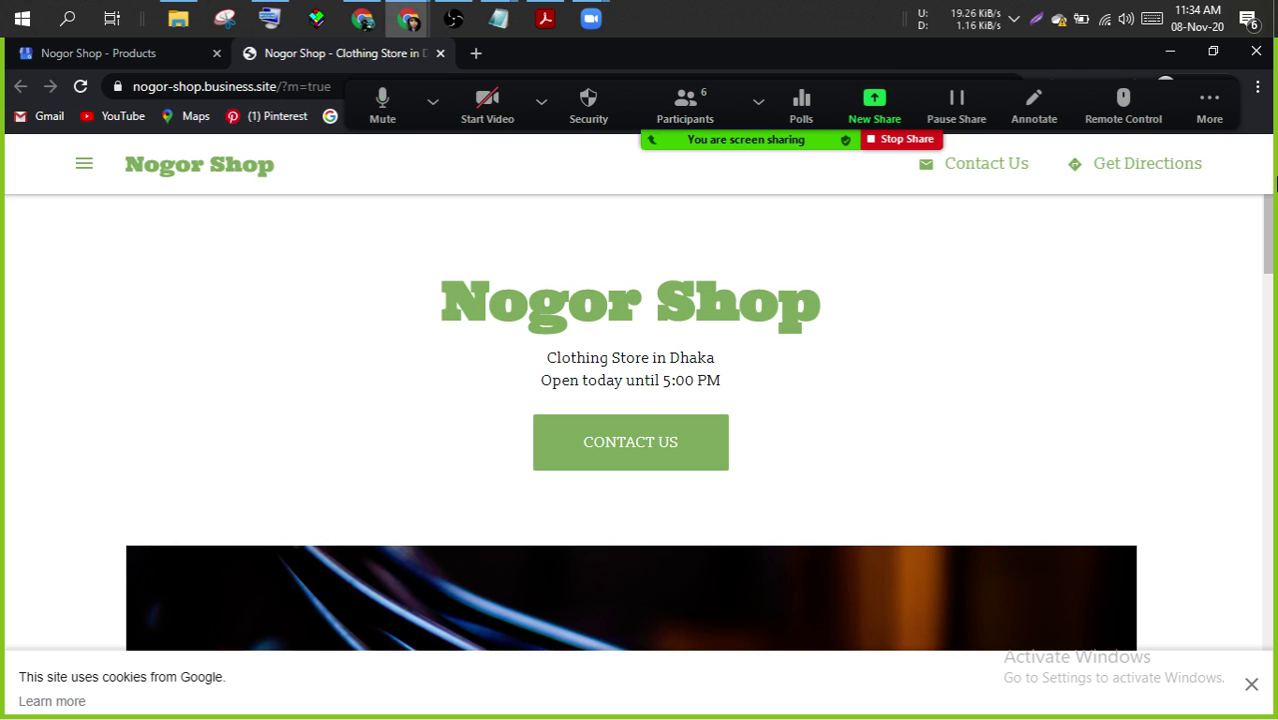
pyautogui.moveTo(1266, 220); pyautogui.dragTo(1273, 452)
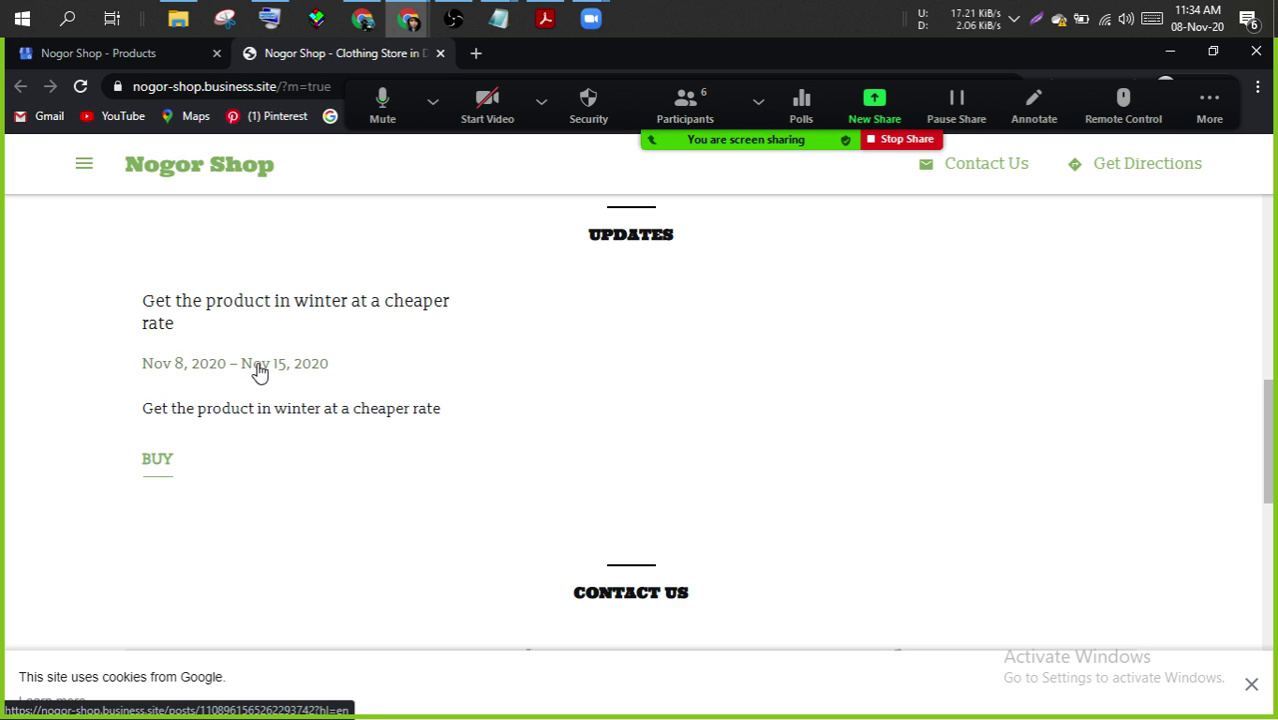
pyautogui.click(162, 481)
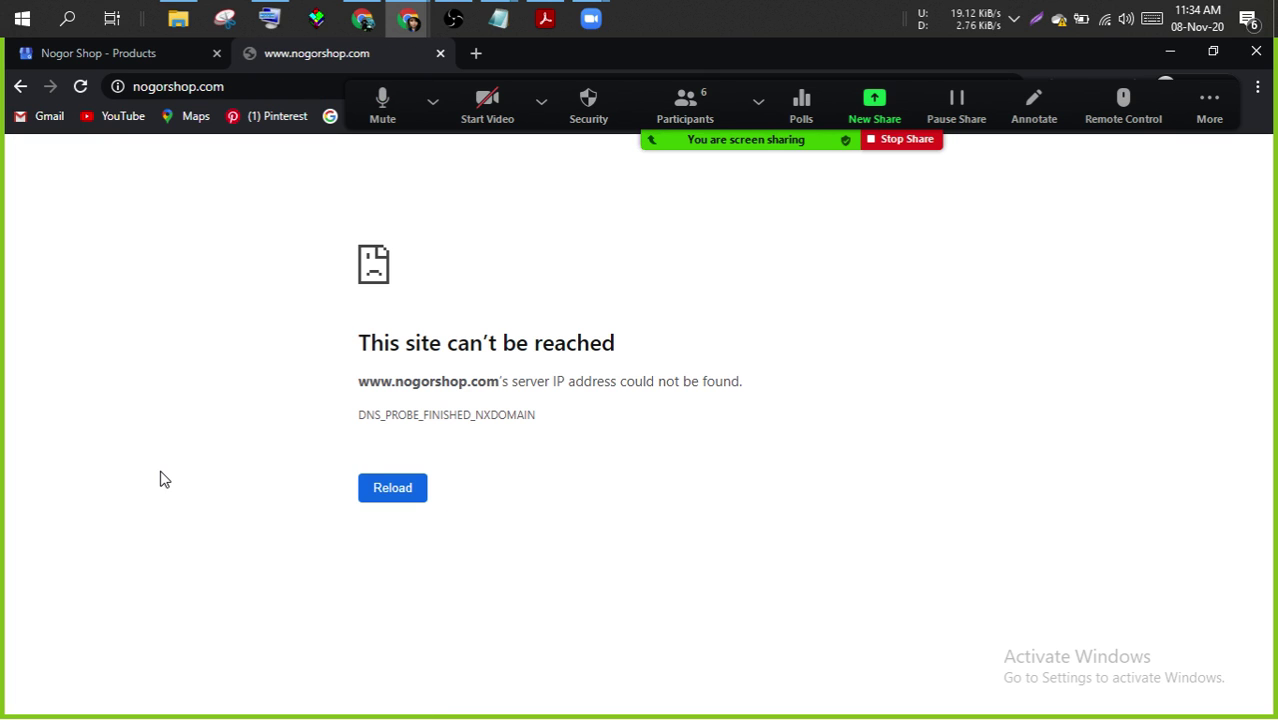
pyautogui.click(19, 87)
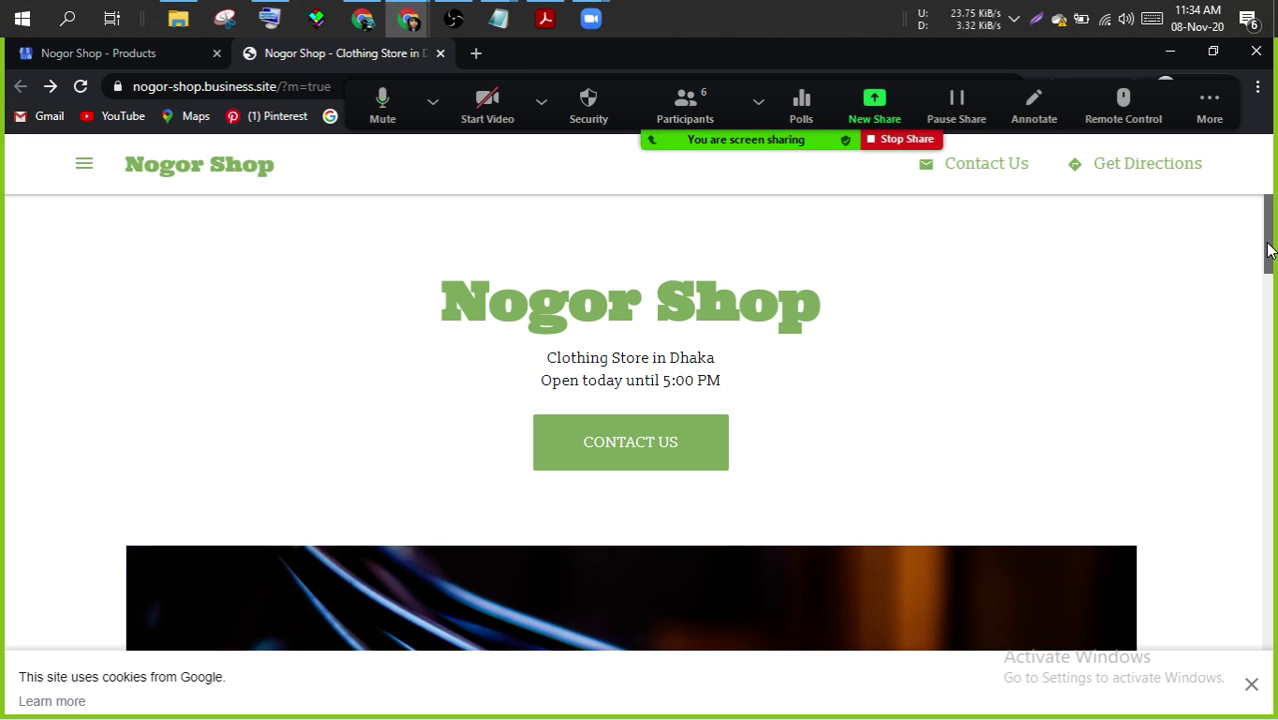
pyautogui.moveTo(1265, 258); pyautogui.dragTo(1264, 611)
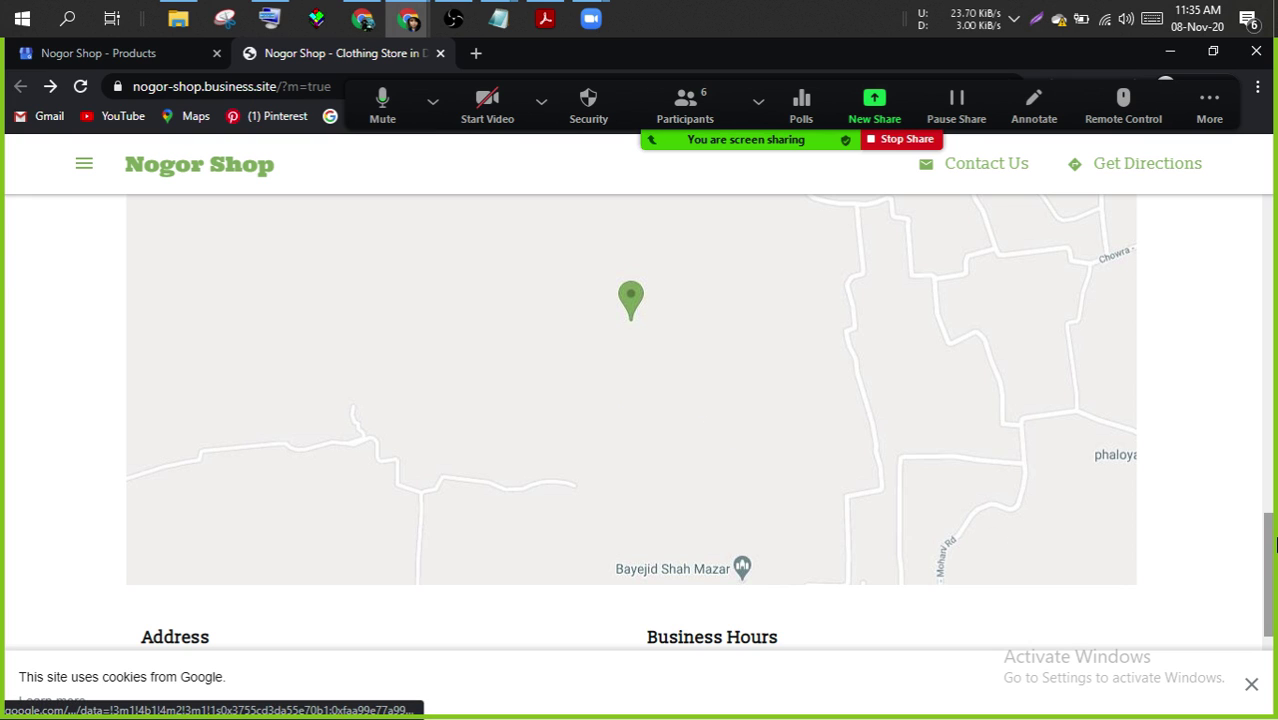
pyautogui.moveTo(1270, 566); pyautogui.dragTo(1272, 633)
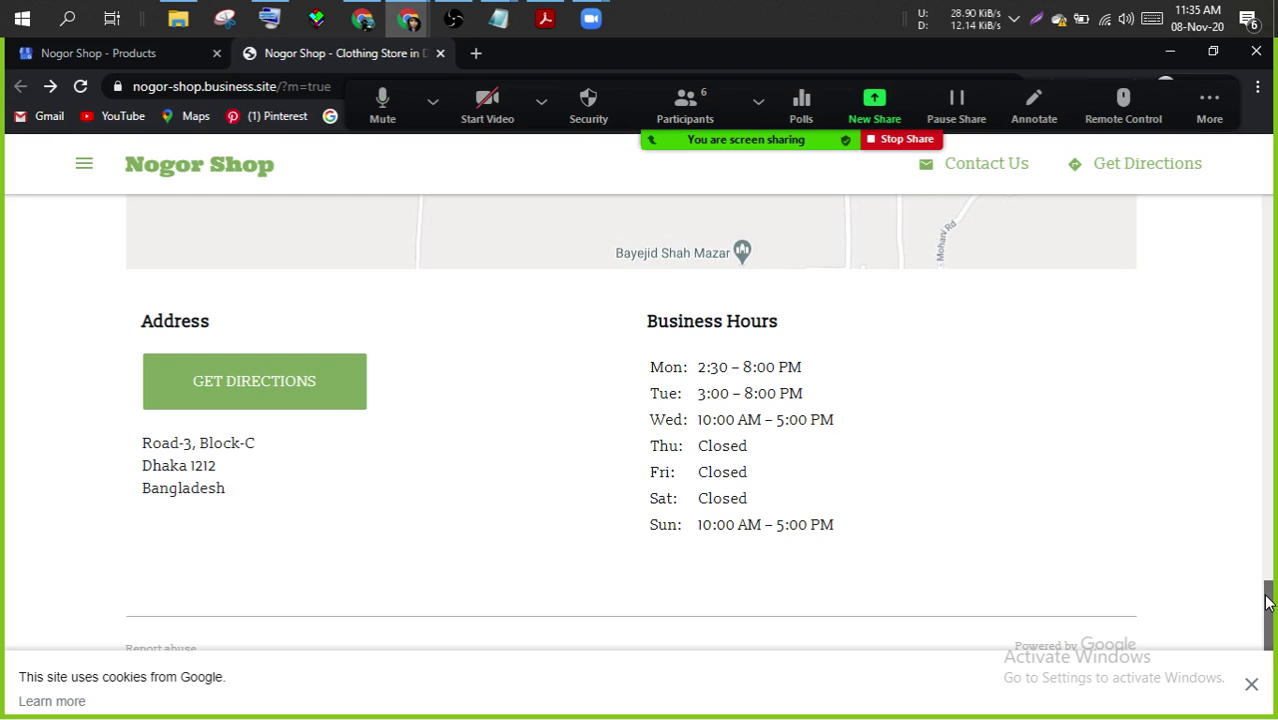
pyautogui.moveTo(1267, 600); pyautogui.dragTo(1262, 170)
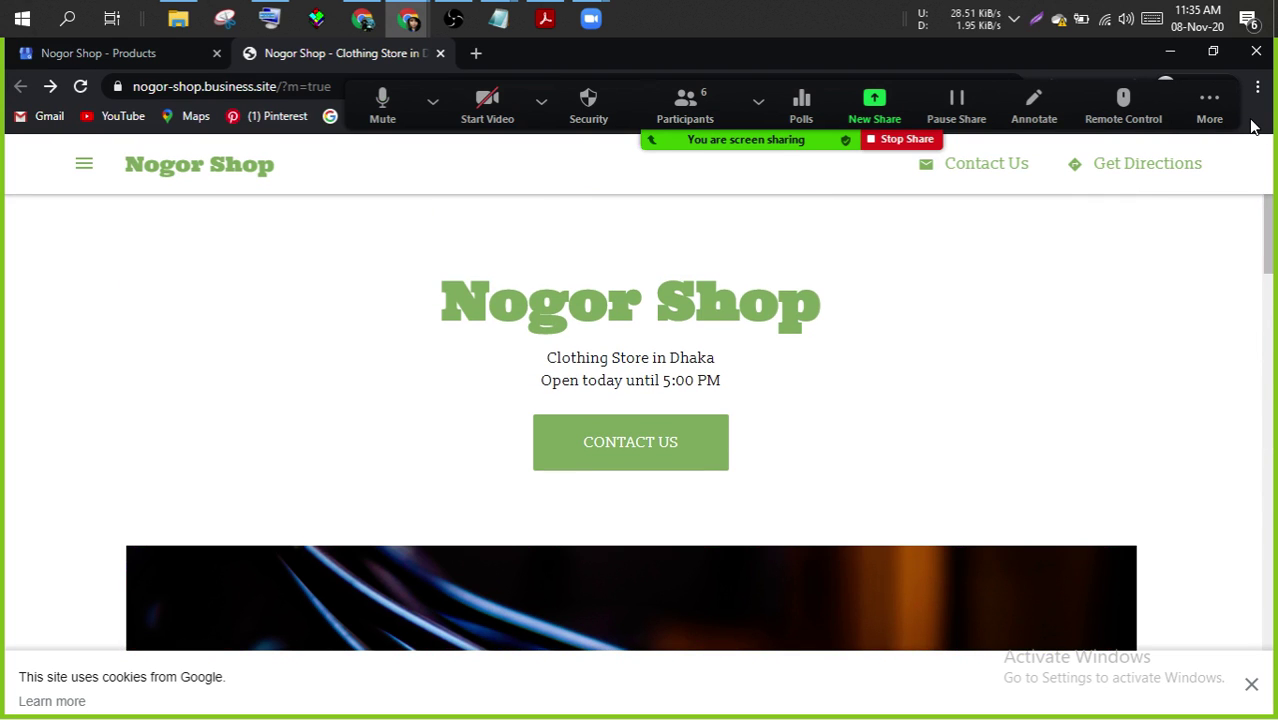
# - Return to the Nogor Shop - Products editor and close the 'You're on the web. Cheers!' dialog
pyautogui.click(1209, 100)
pyautogui.press('Escape')
pyautogui.click(146, 53)
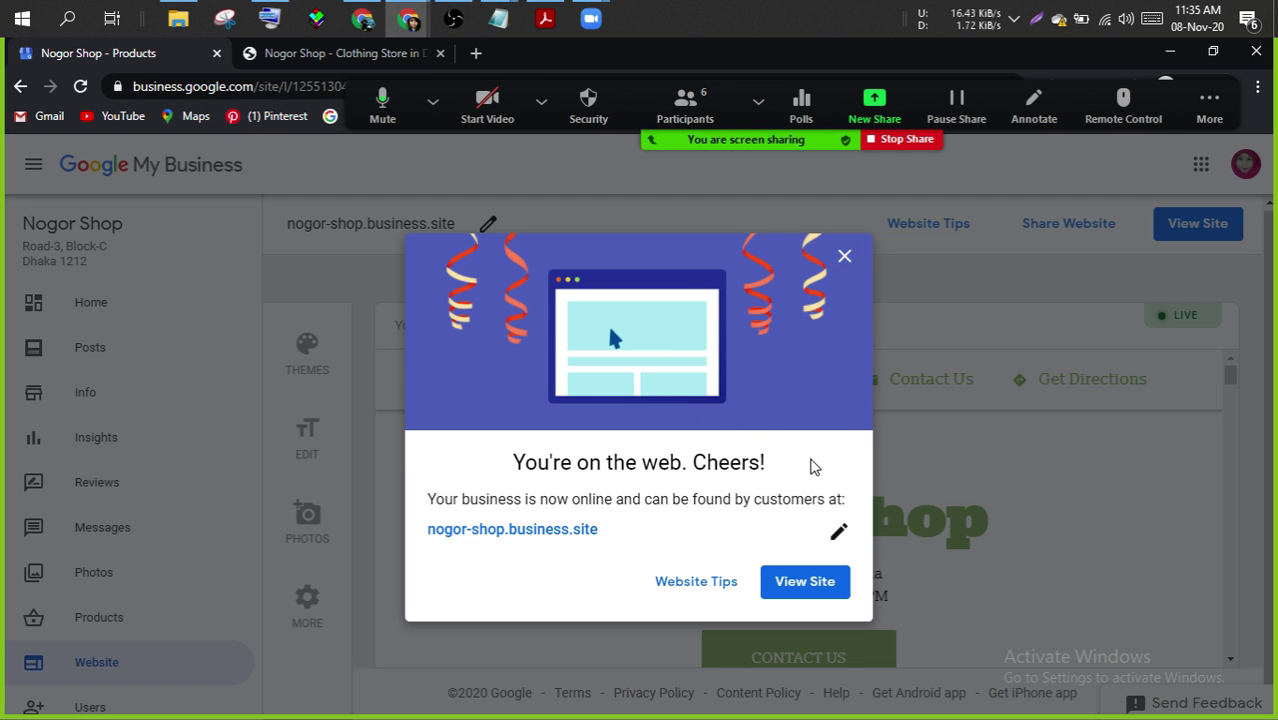
pyautogui.click(844, 256)
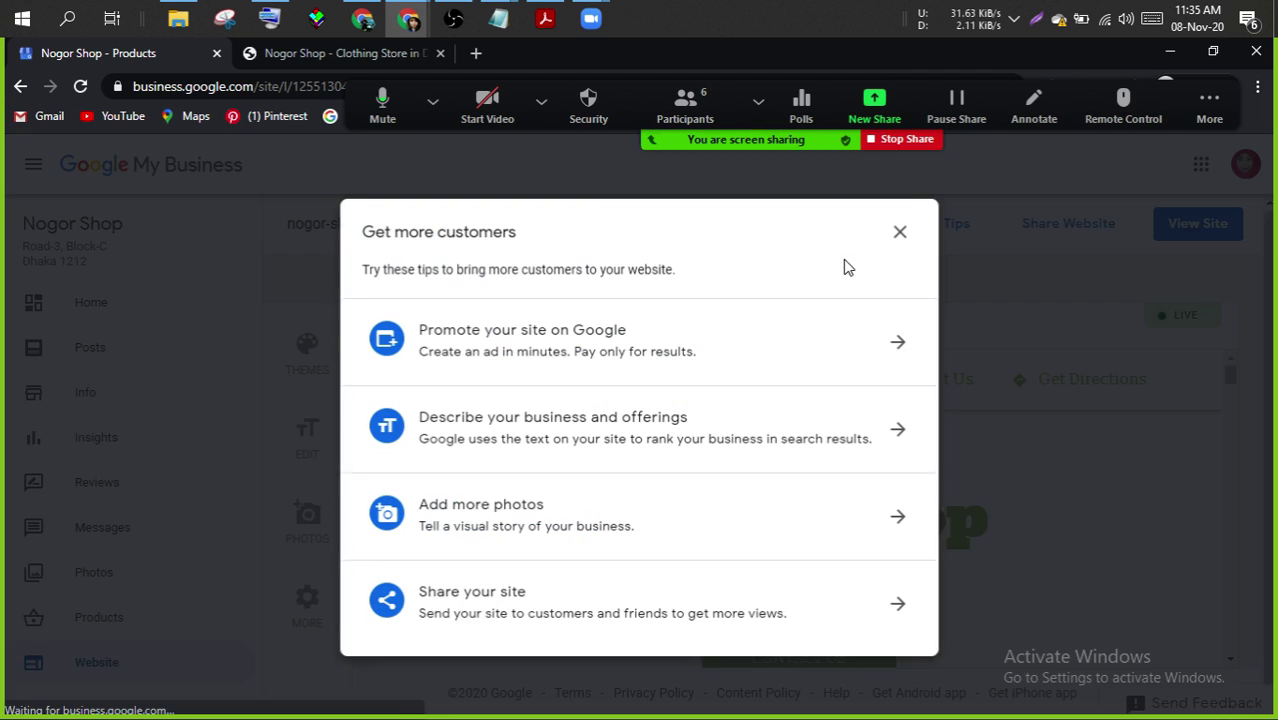